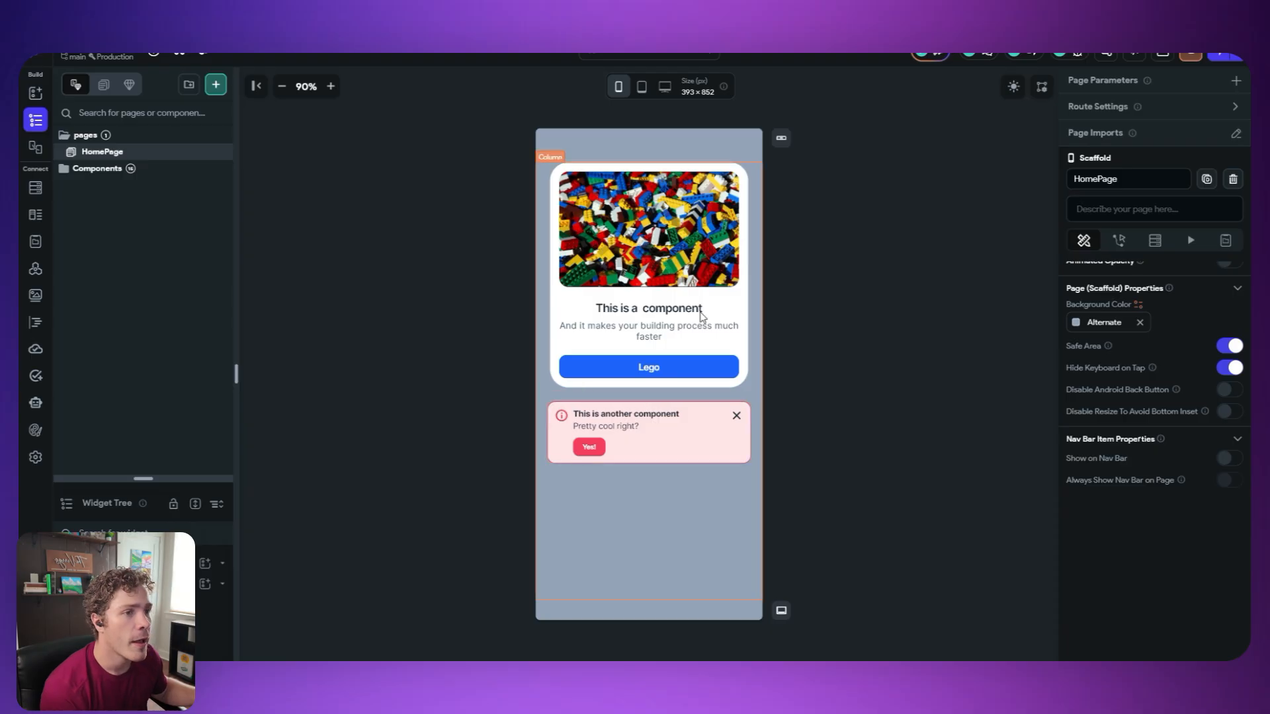
- Try the brand and success colors on the AlertAccent component's color parameter, then settle on grey and confirm it
left_click(725, 437)
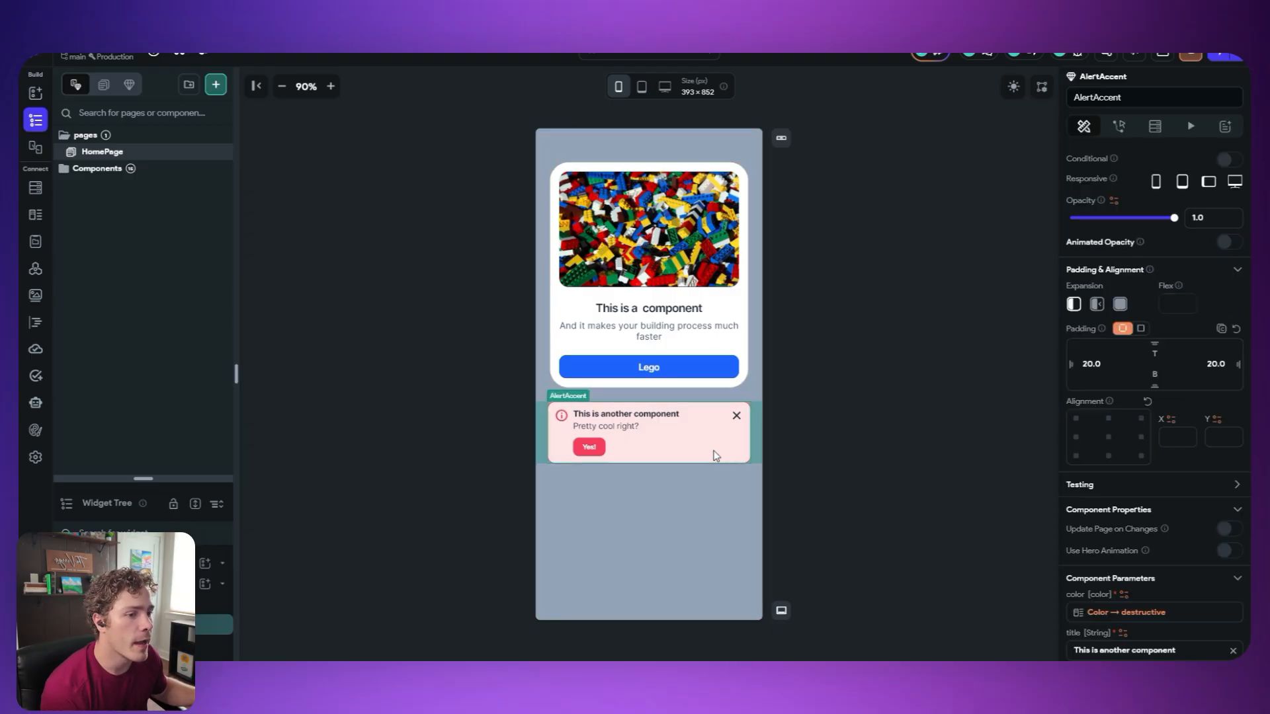
scroll(1153, 463, "down", 8)
left_click(1132, 421)
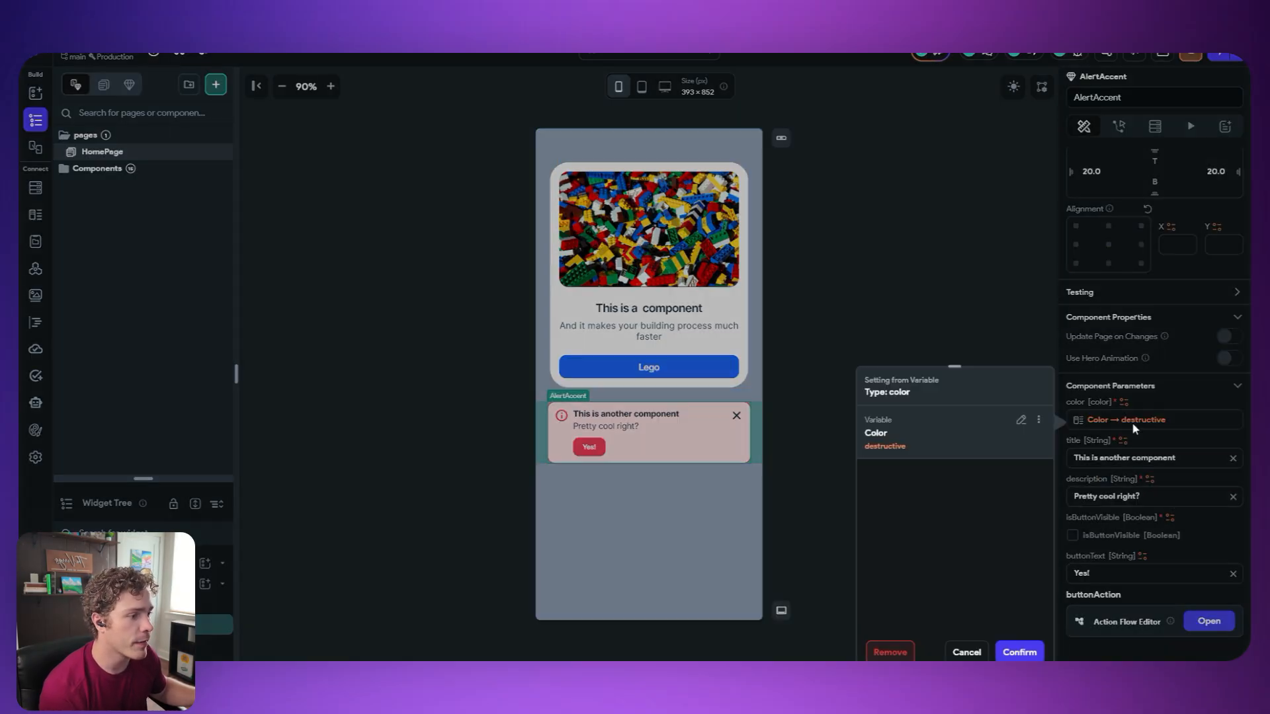
left_click(1024, 425)
left_click(921, 506)
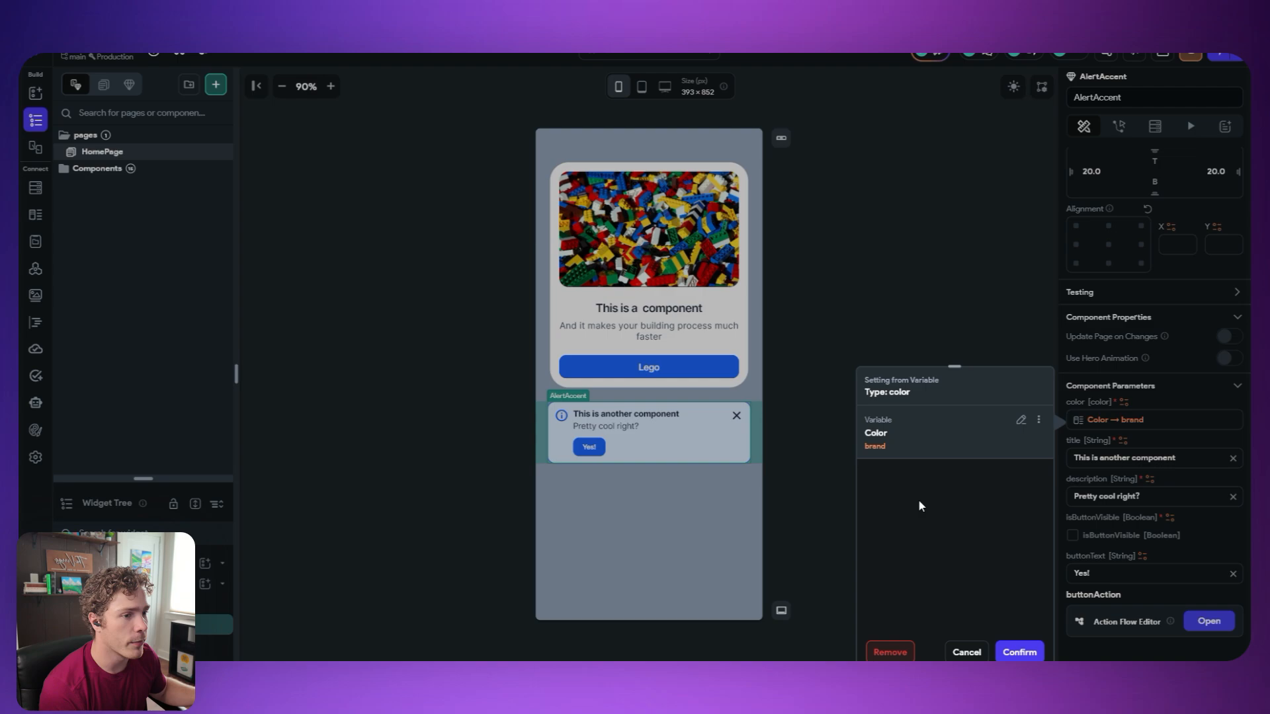
left_click(1019, 422)
left_click(913, 531)
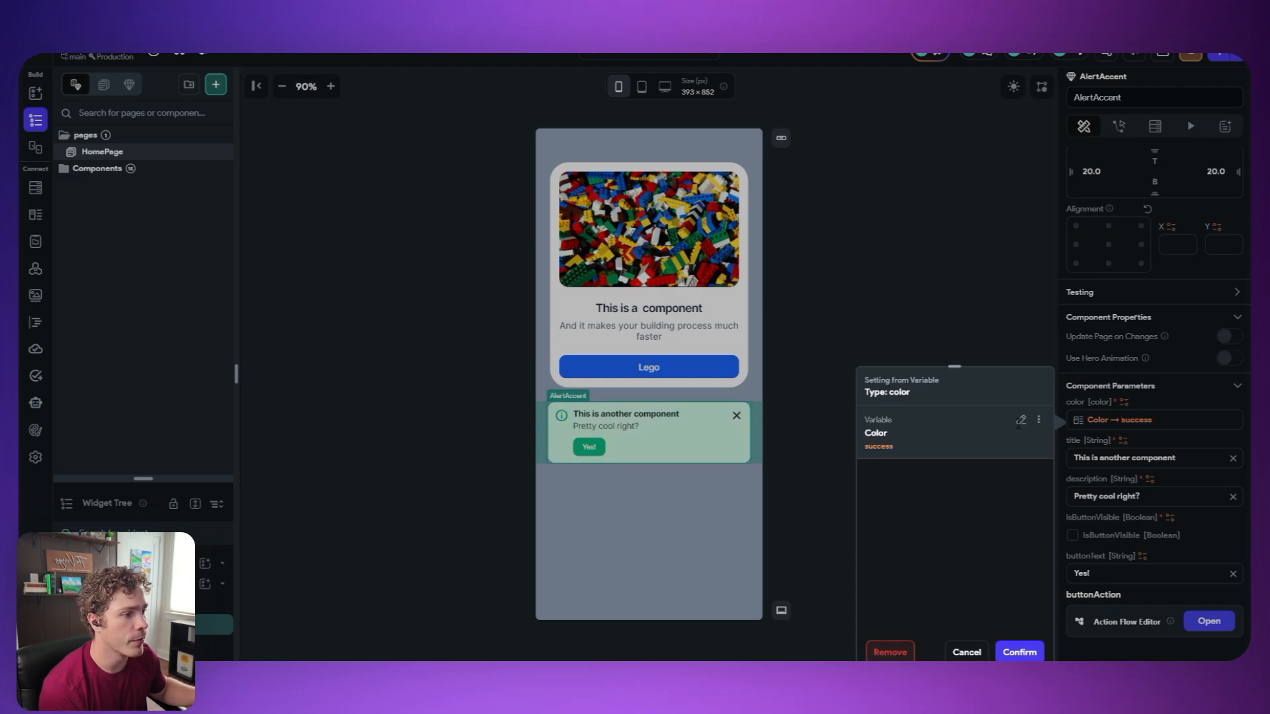
left_click(1019, 422)
left_click(892, 552)
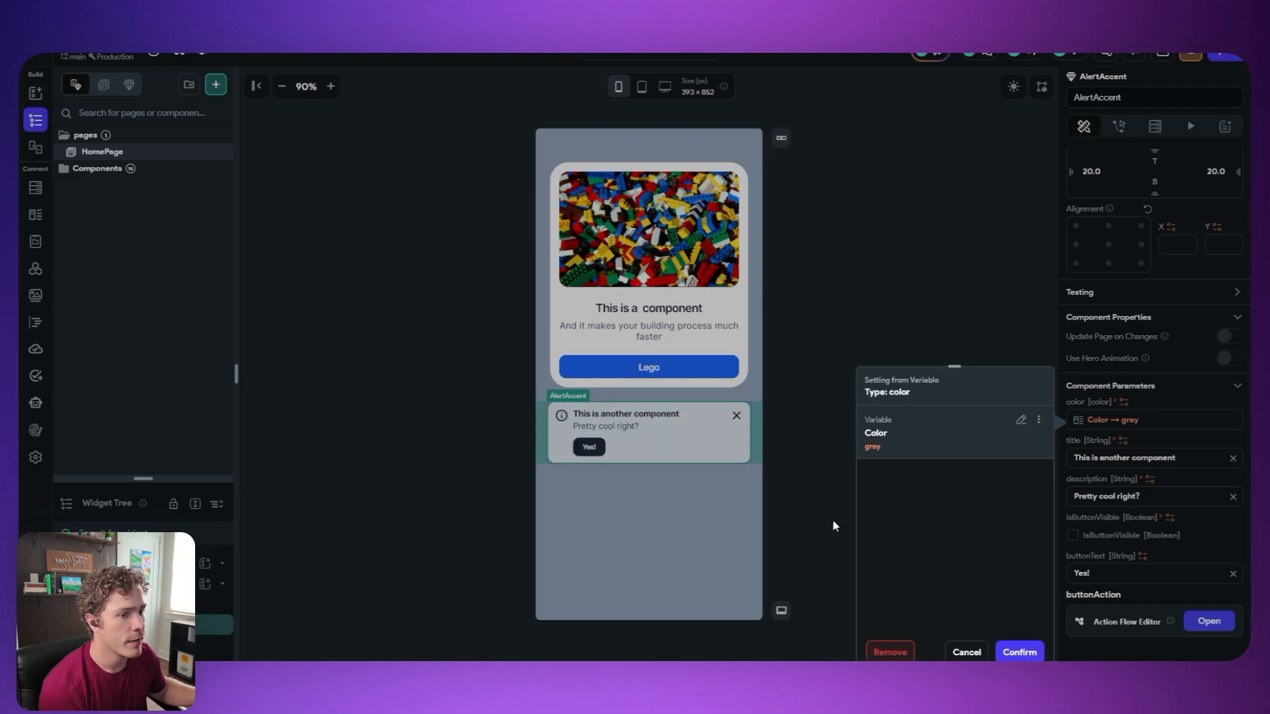
left_click(1039, 654)
left_click(763, 270)
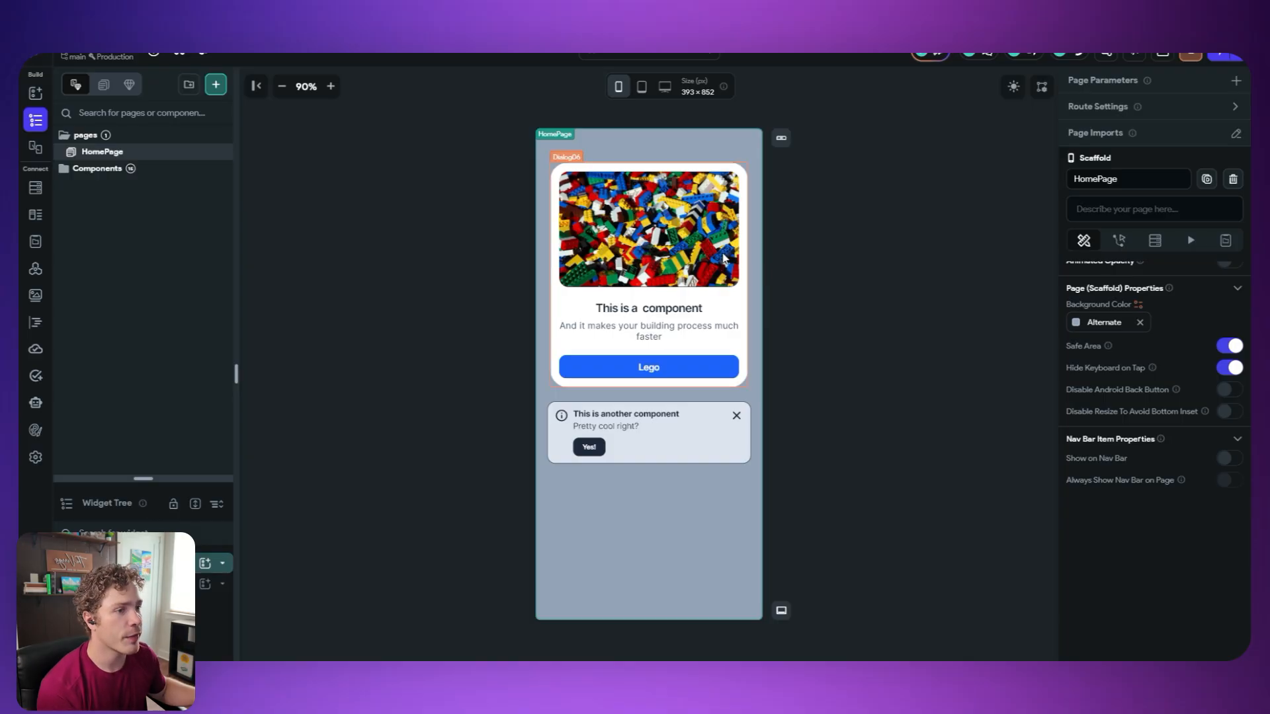
left_click(666, 245)
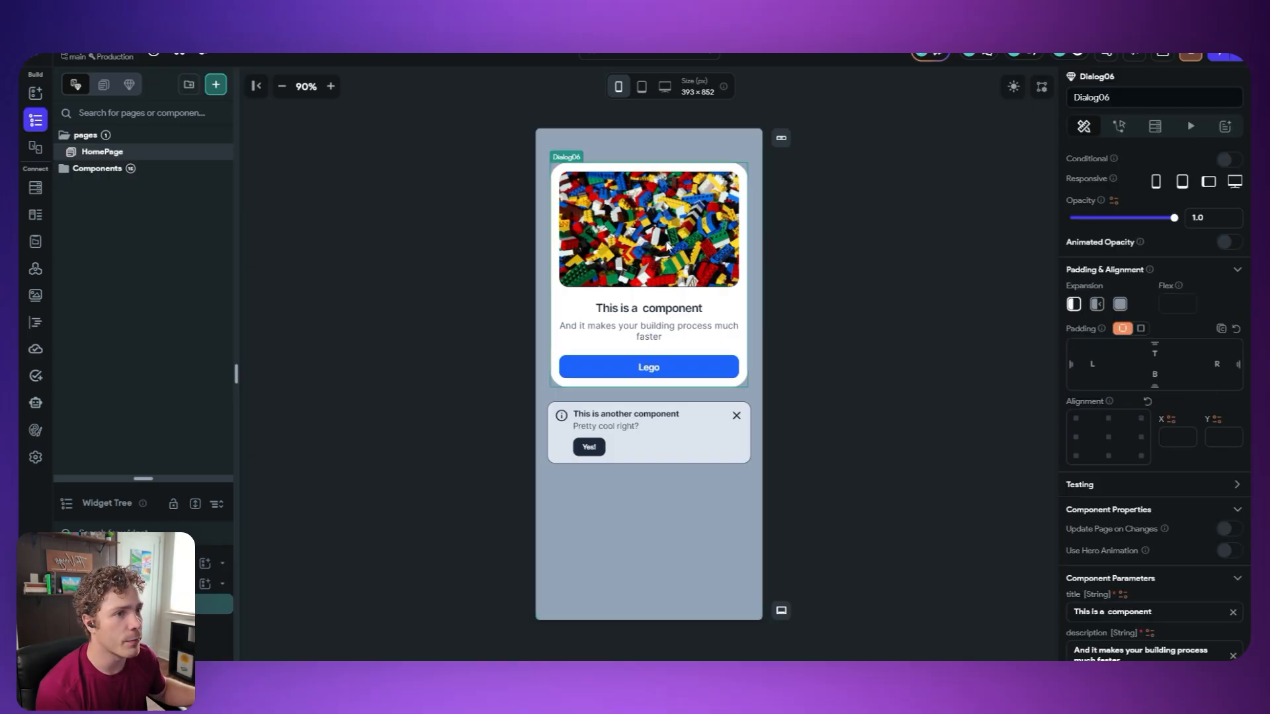
- Create a new blank component named Dialog07
left_click(216, 90)
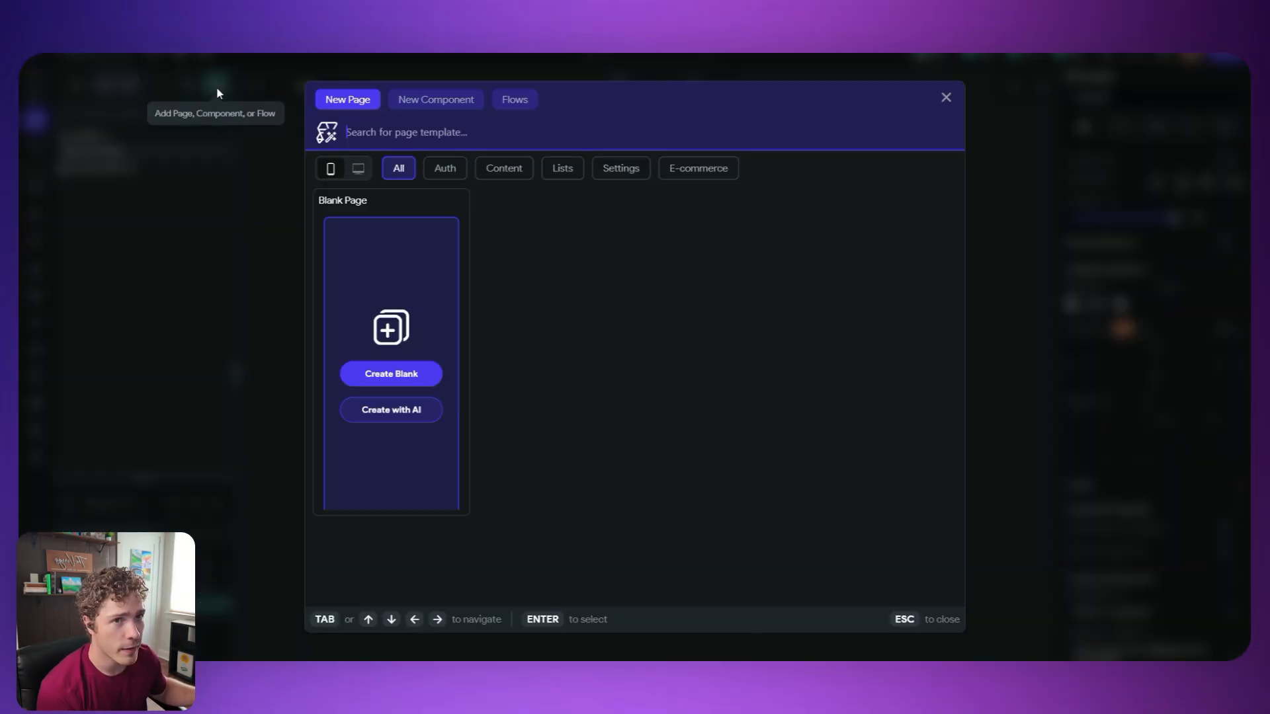
left_click(424, 100)
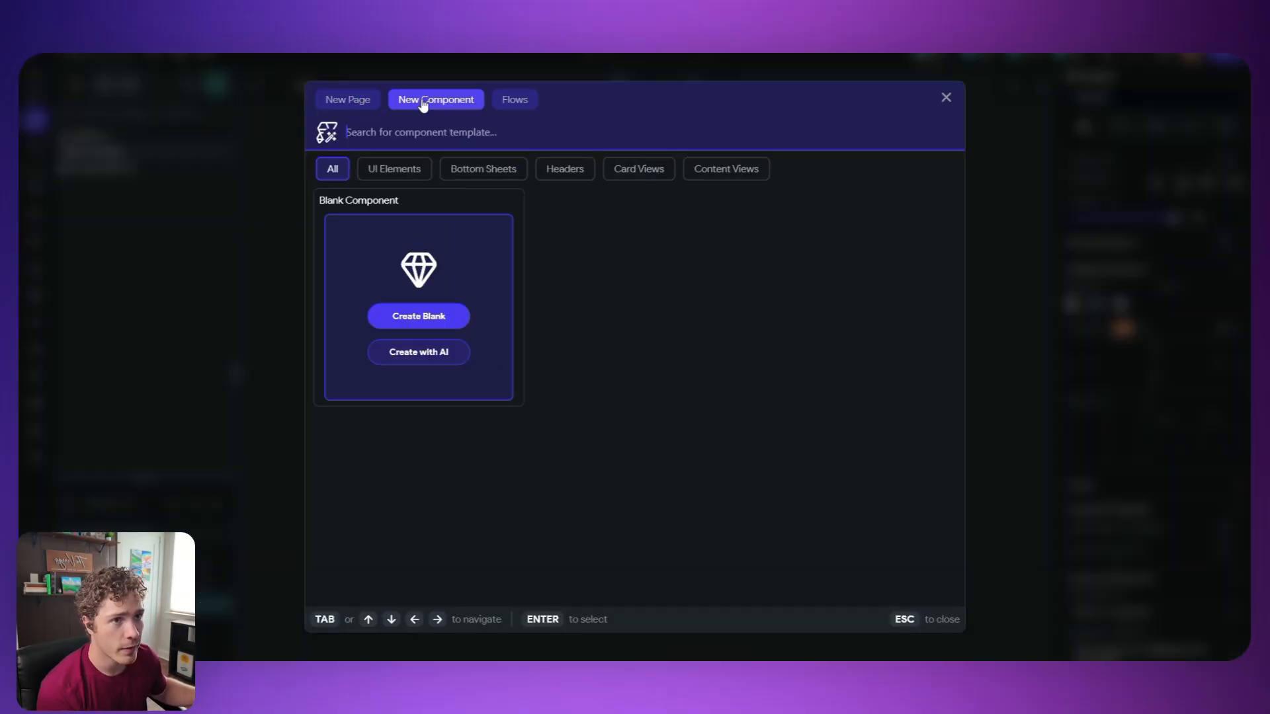
left_click(447, 318)
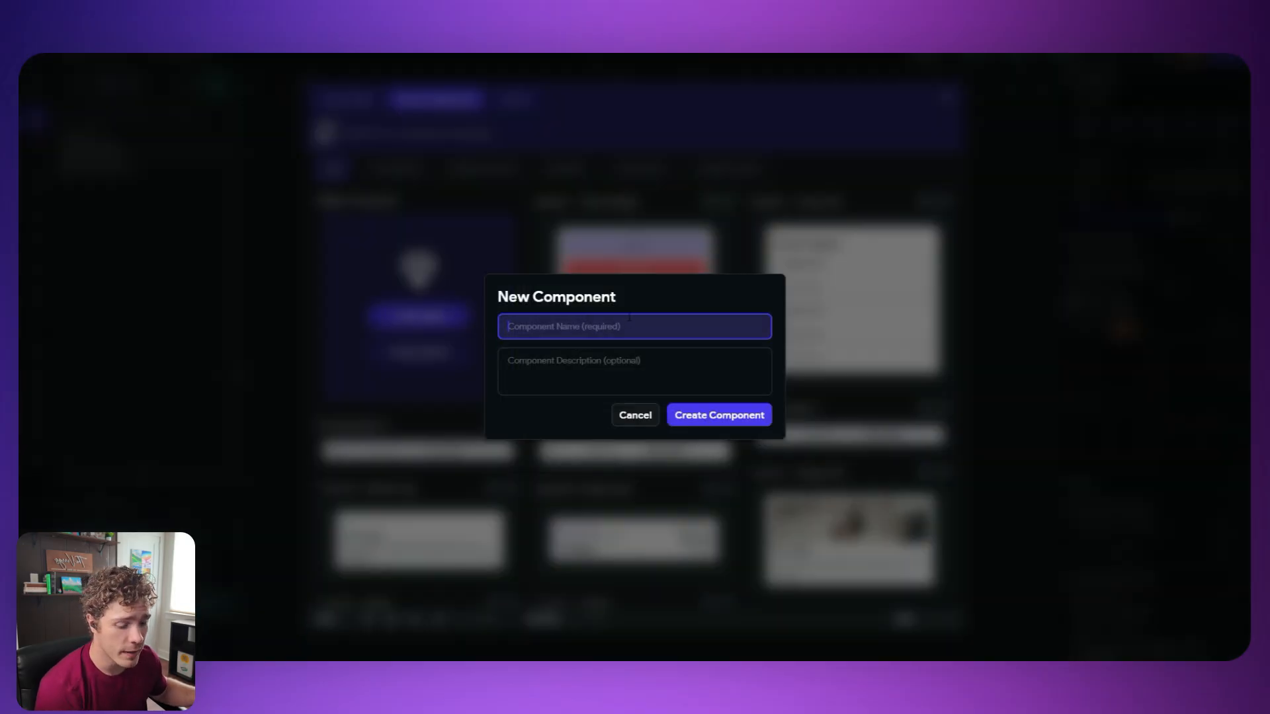
type("Di")
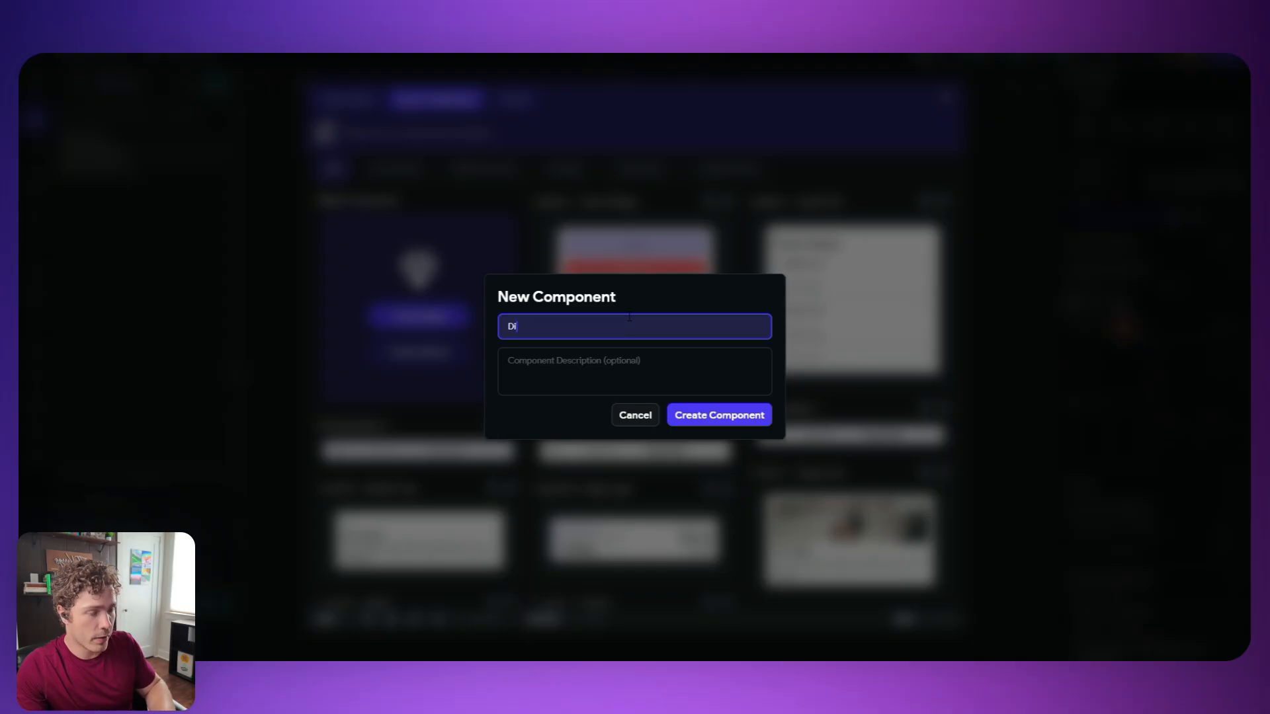
type("alog0")
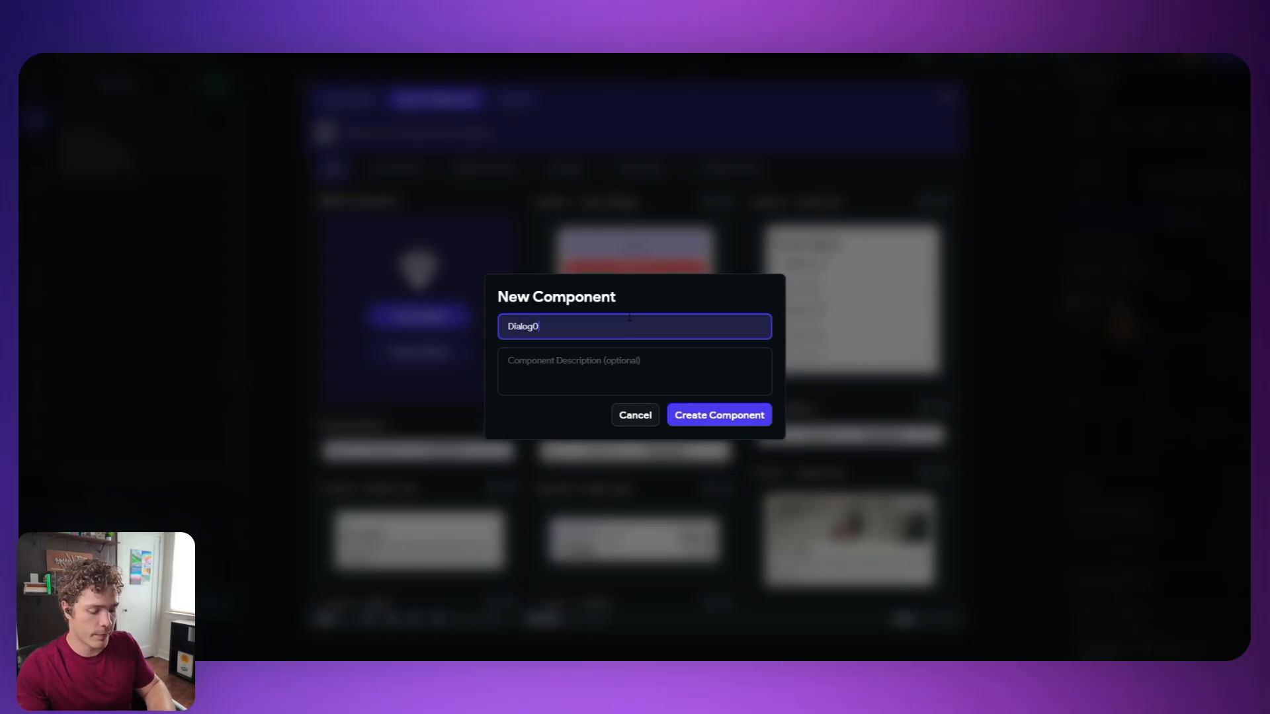
type("7")
left_click(716, 417)
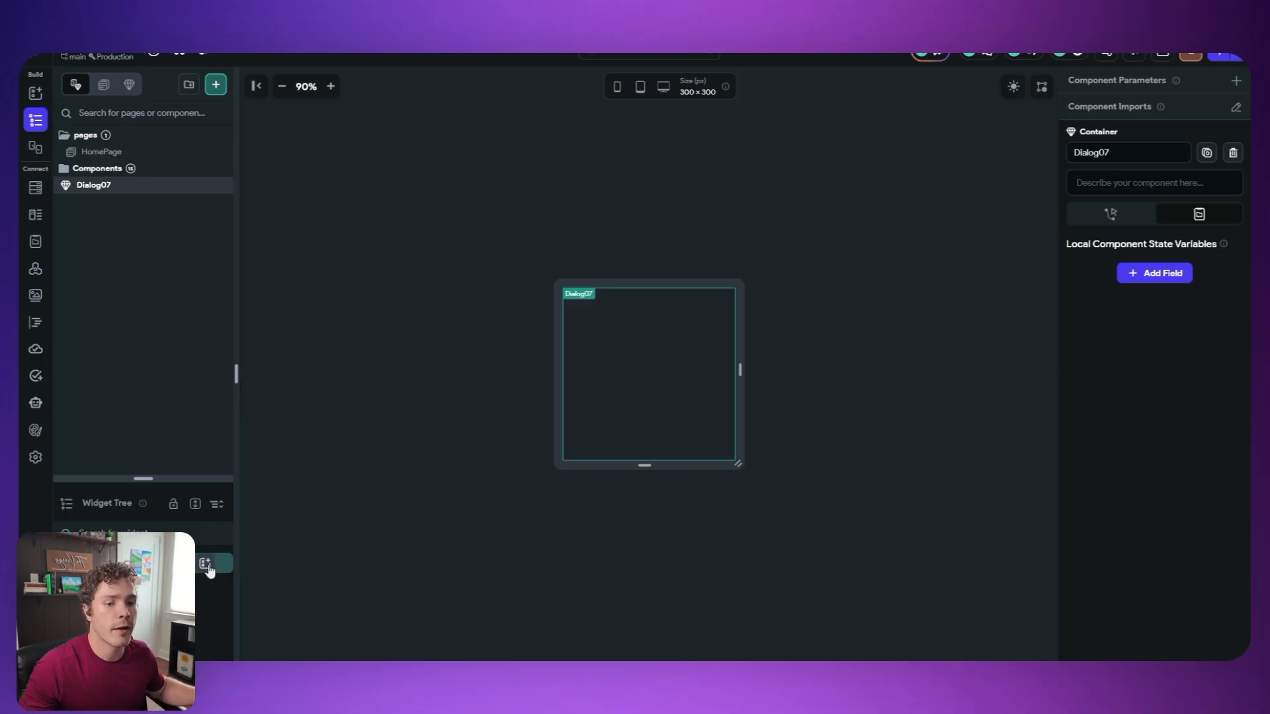
- Give the widget tree more vertical room and take a brief look at the available widgets
left_click(206, 564)
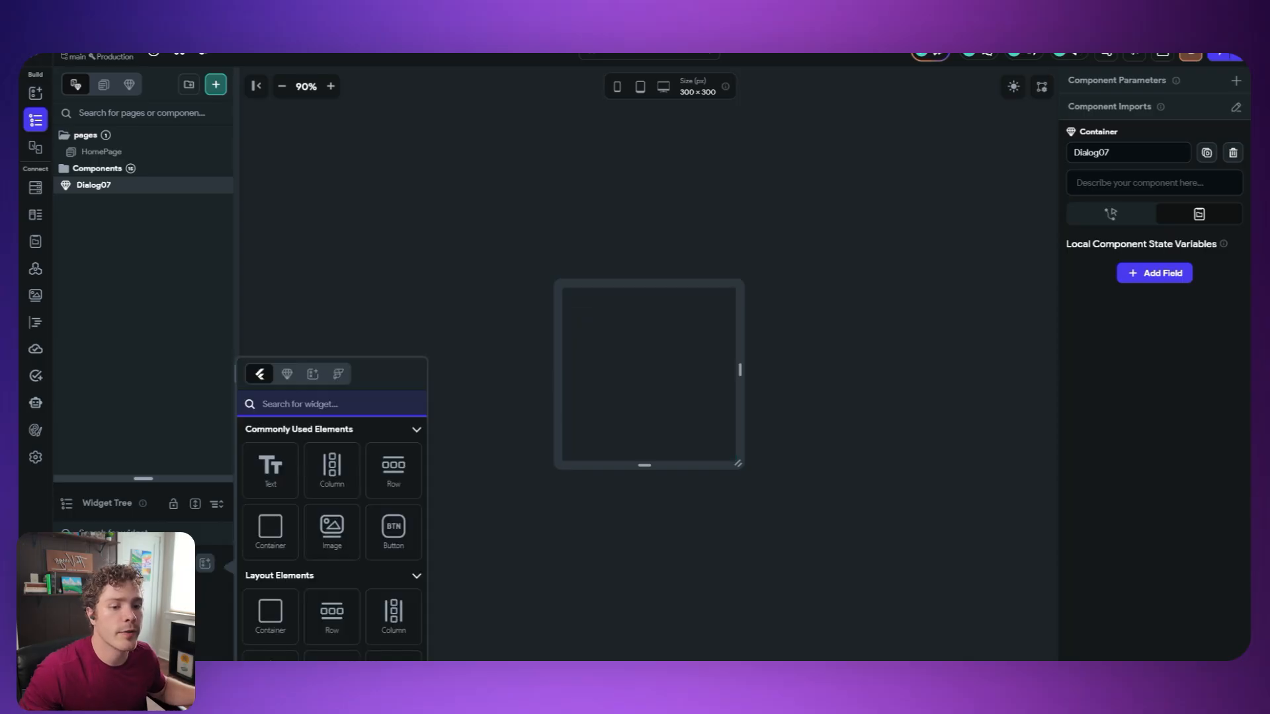
left_click(375, 295)
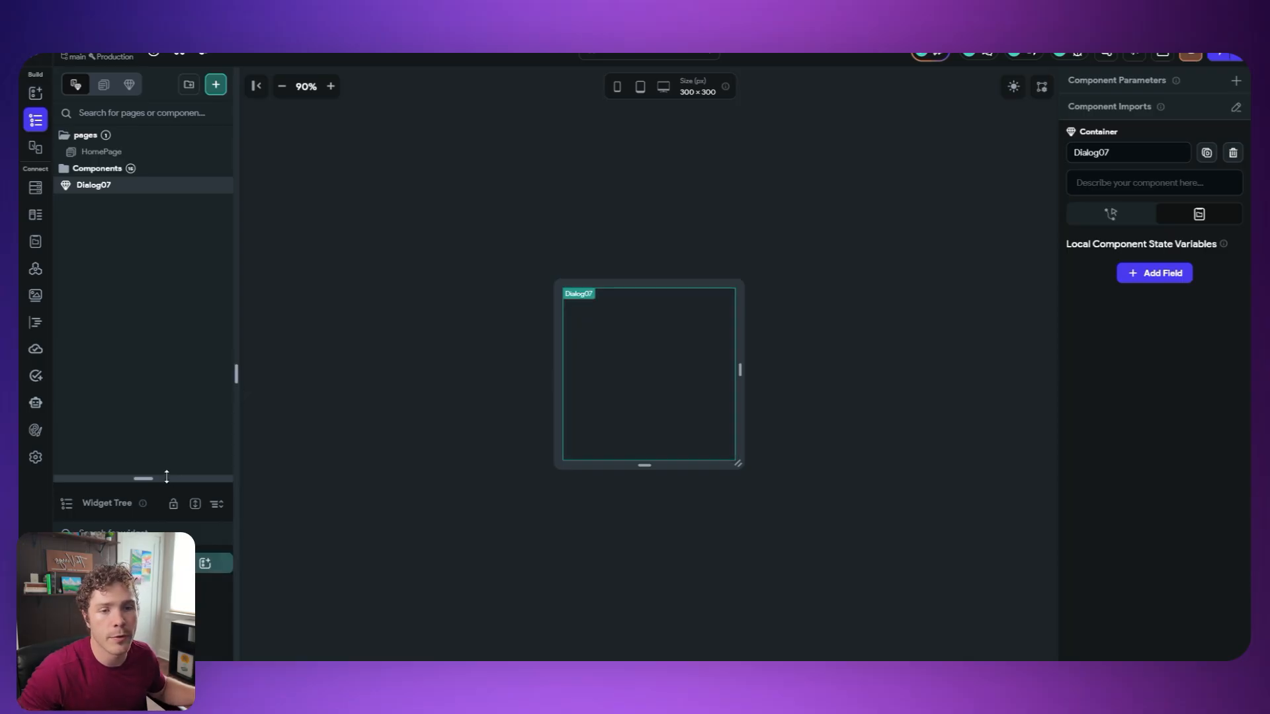
left_click_drag(167, 474, 168, 280)
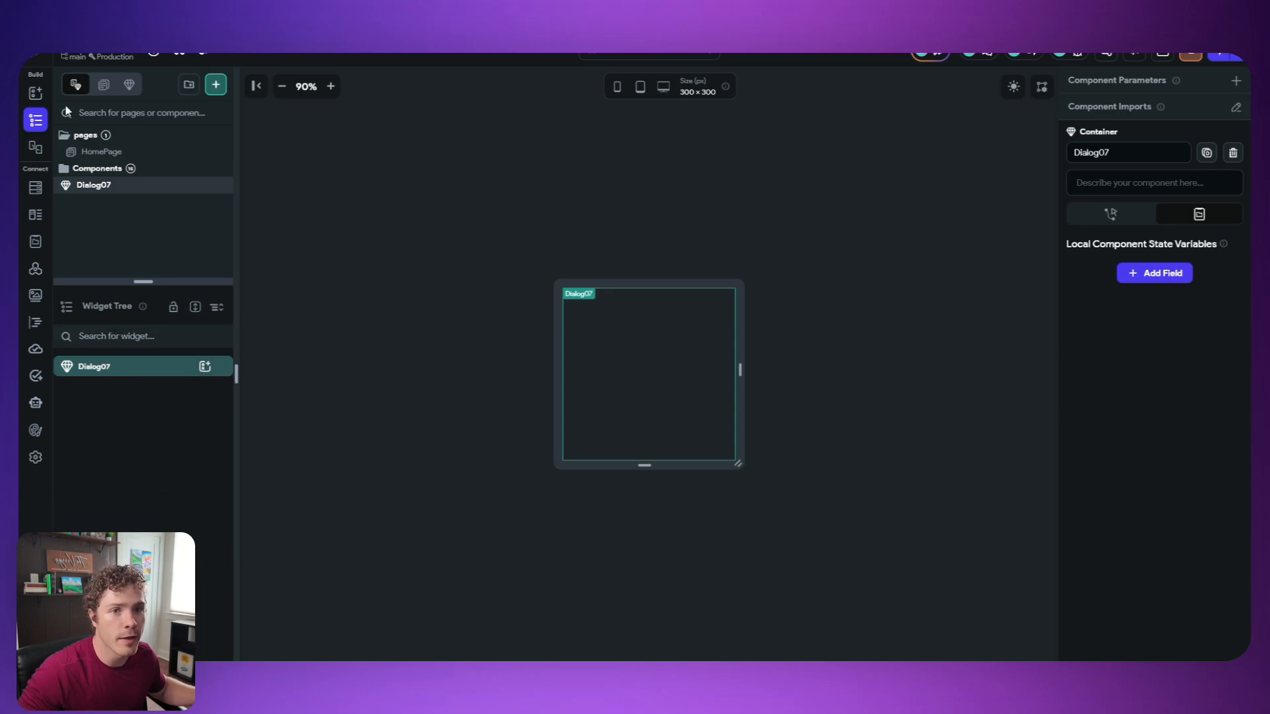
left_click(35, 95)
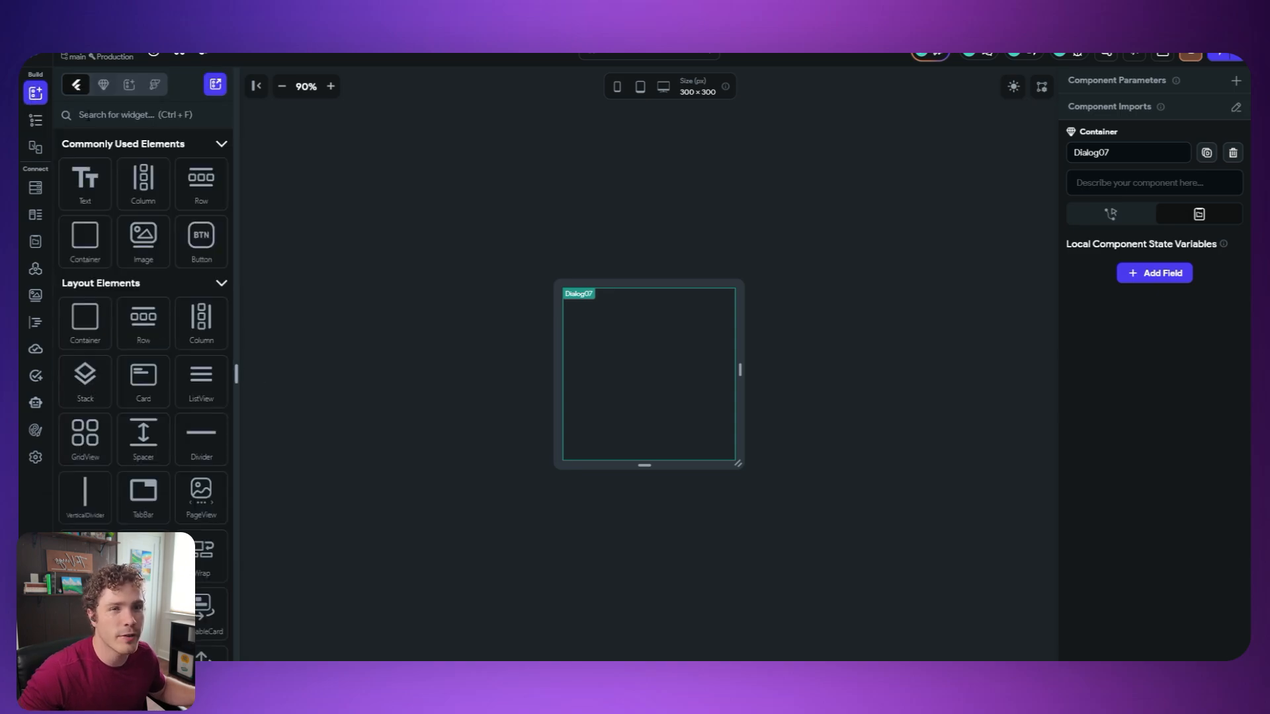
left_click(36, 122)
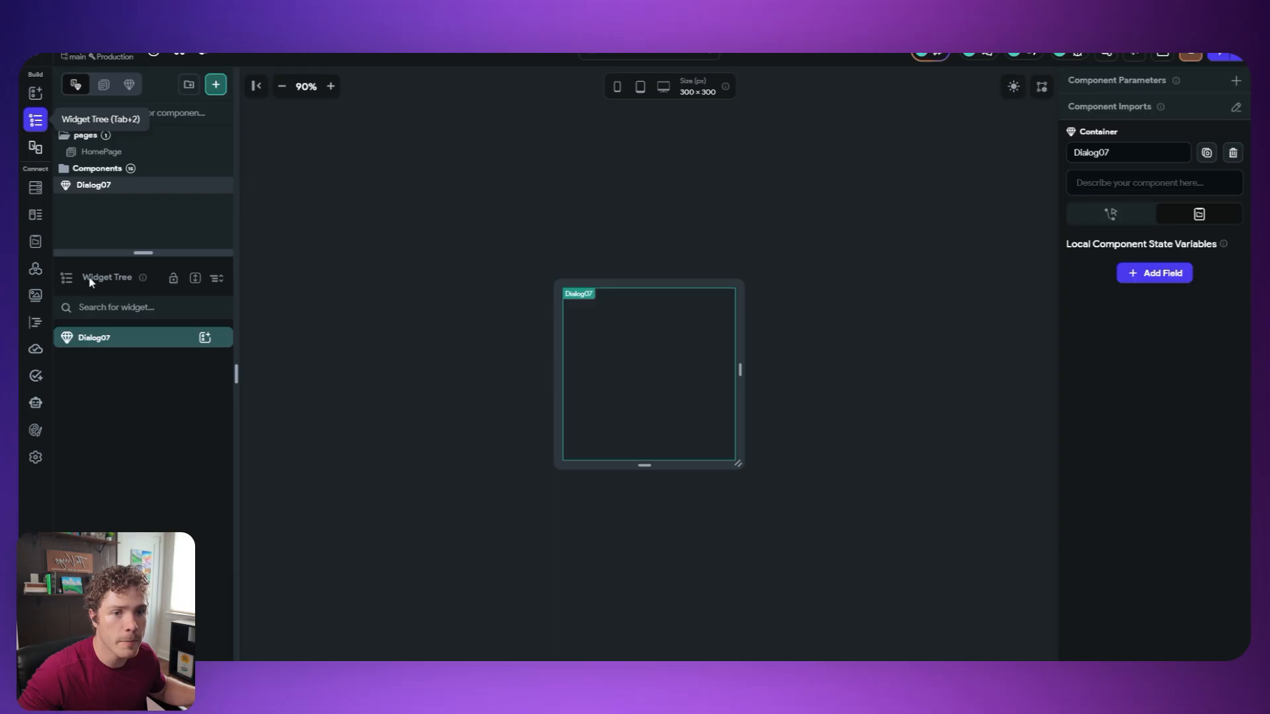
left_click(205, 338)
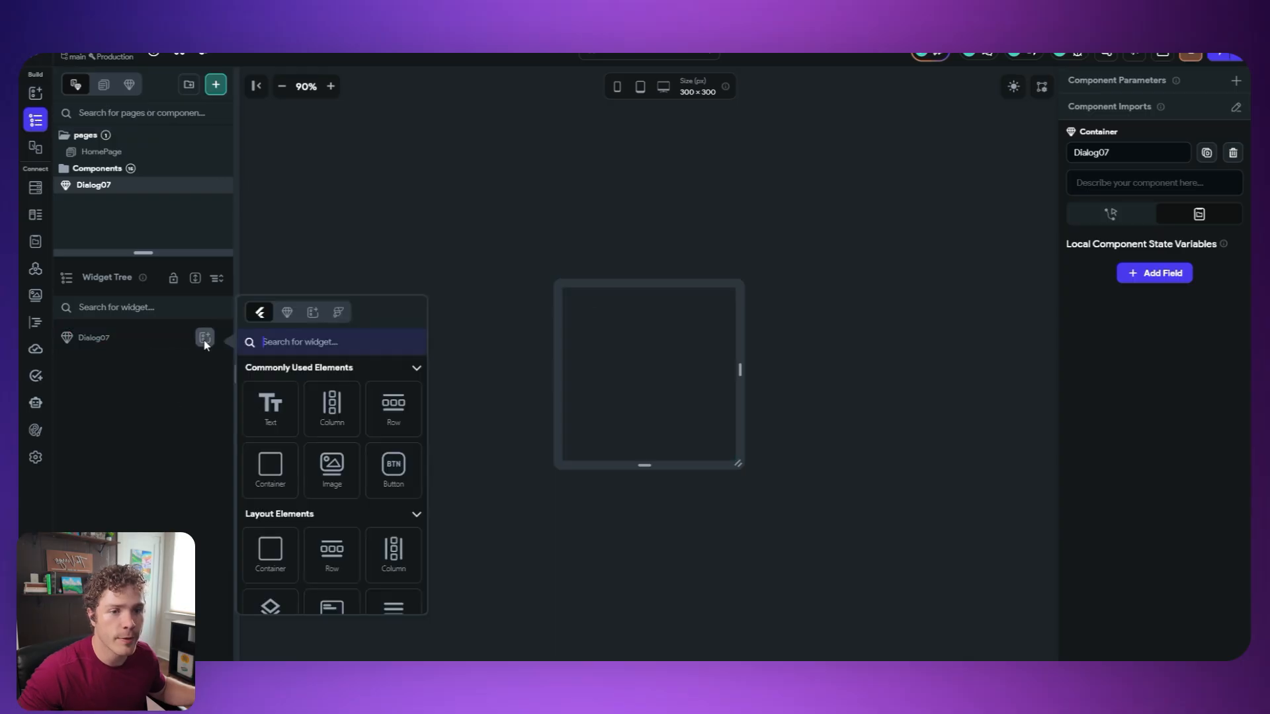
left_click(332, 415)
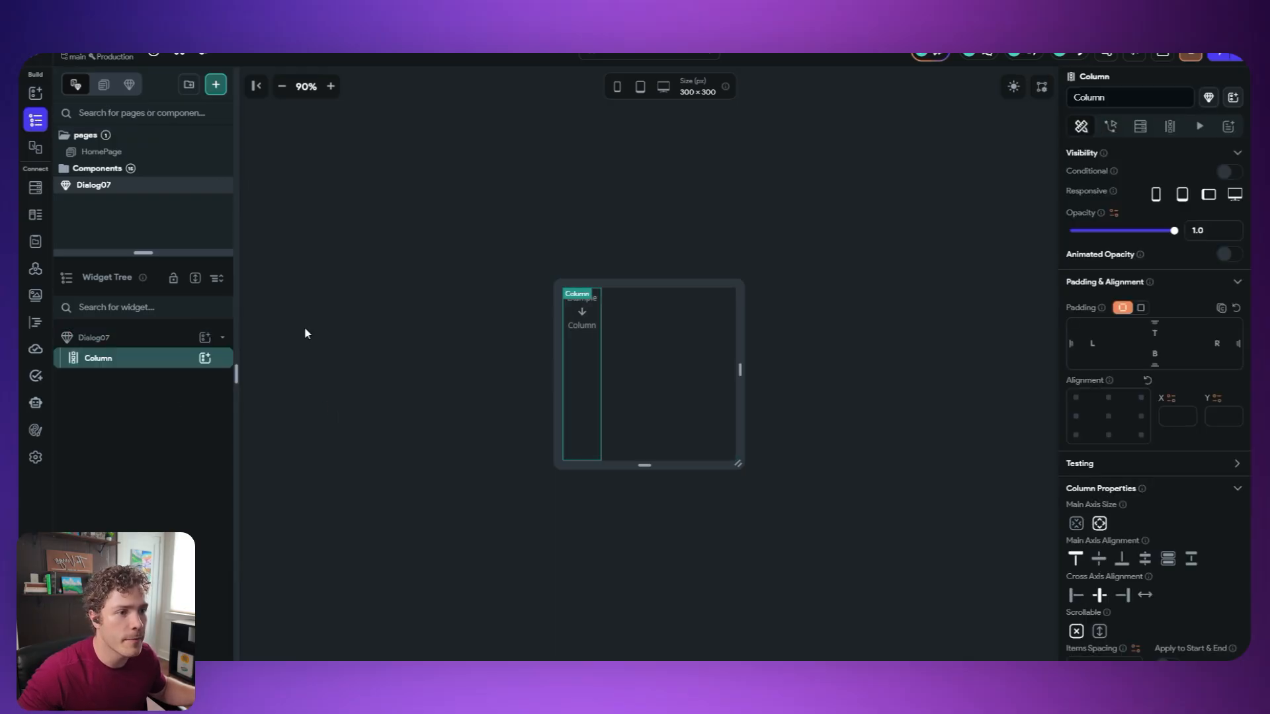
right_click(221, 358)
left_click(335, 381)
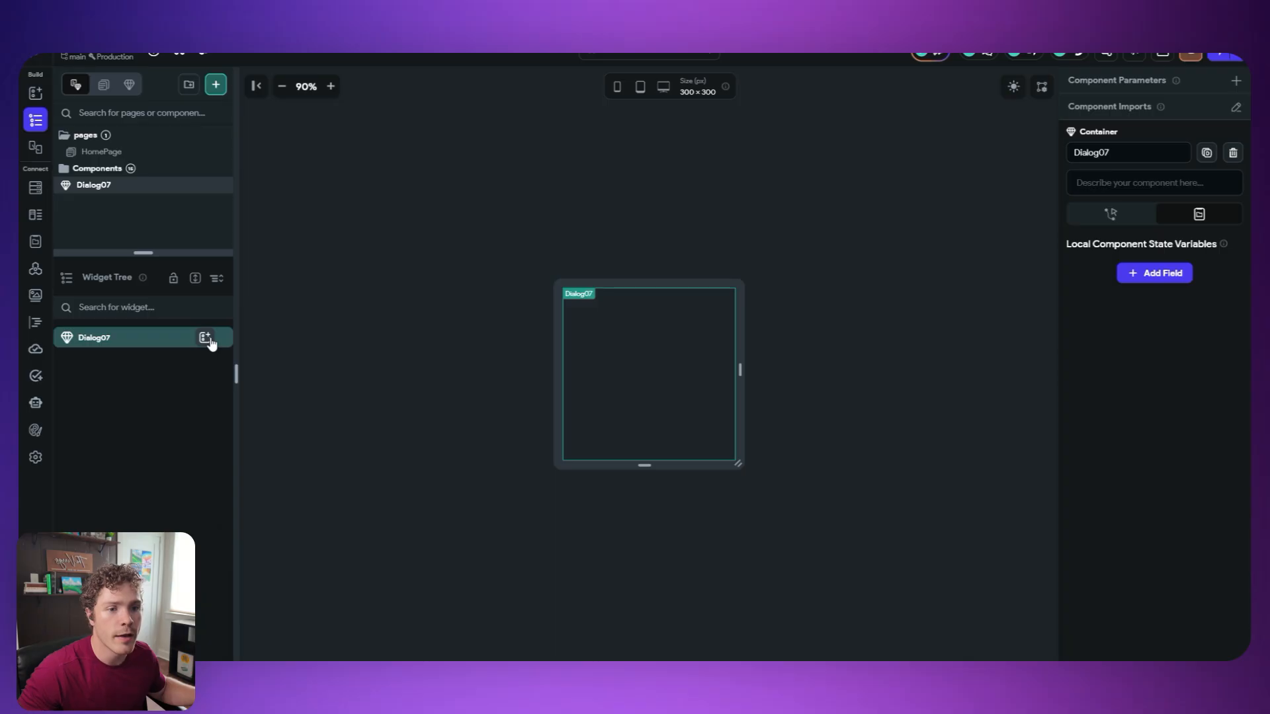
- Add a Container to the Dialog07 component and nest a Column inside it
left_click(205, 338)
left_click(279, 479)
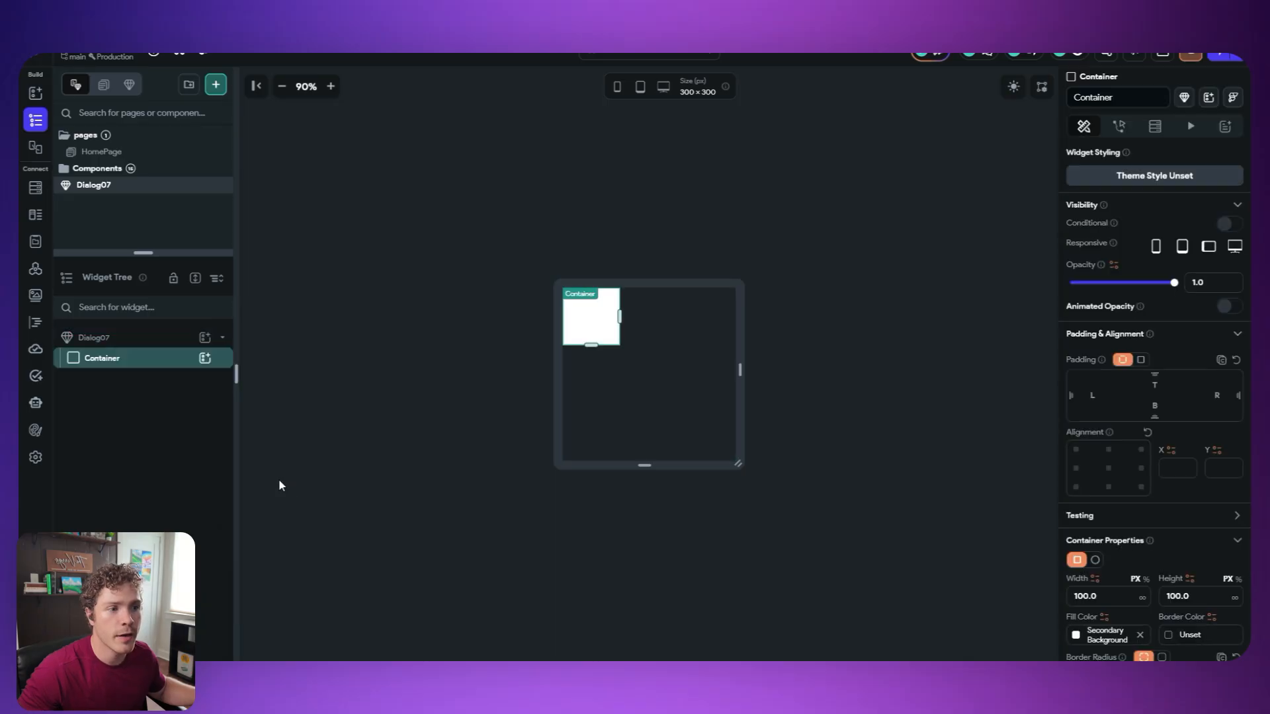
left_click(205, 358)
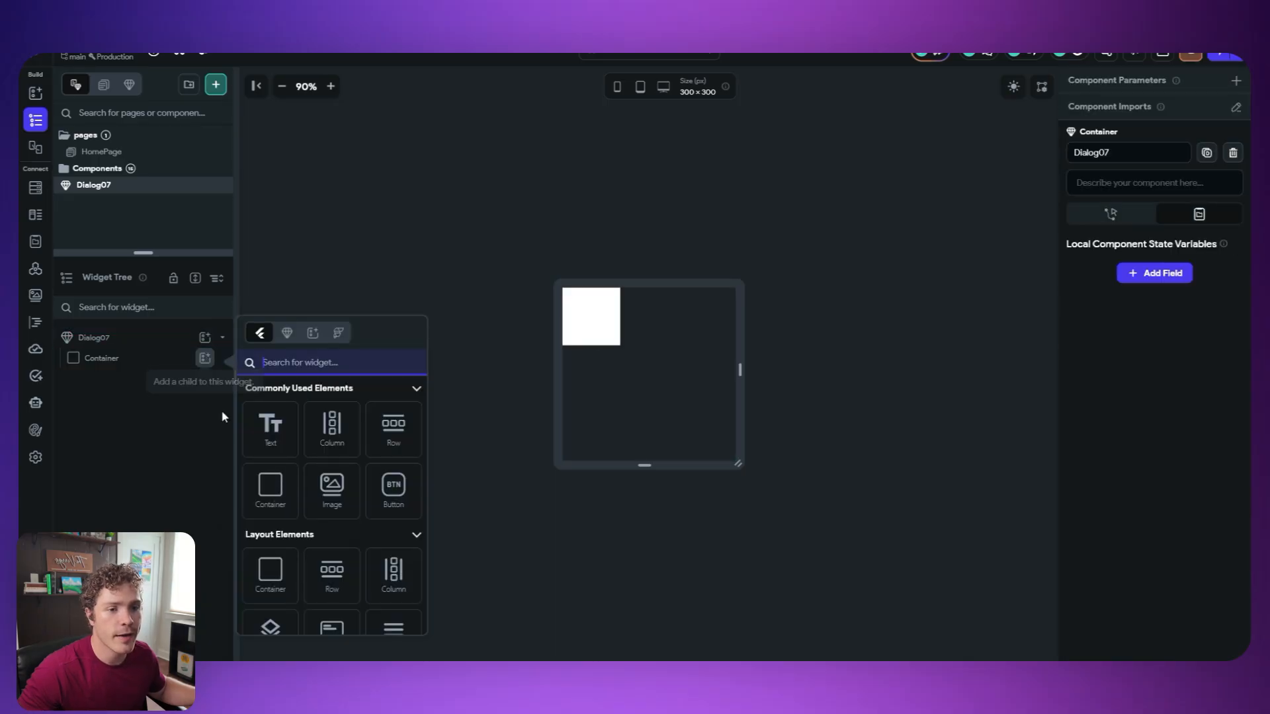
left_click(337, 433)
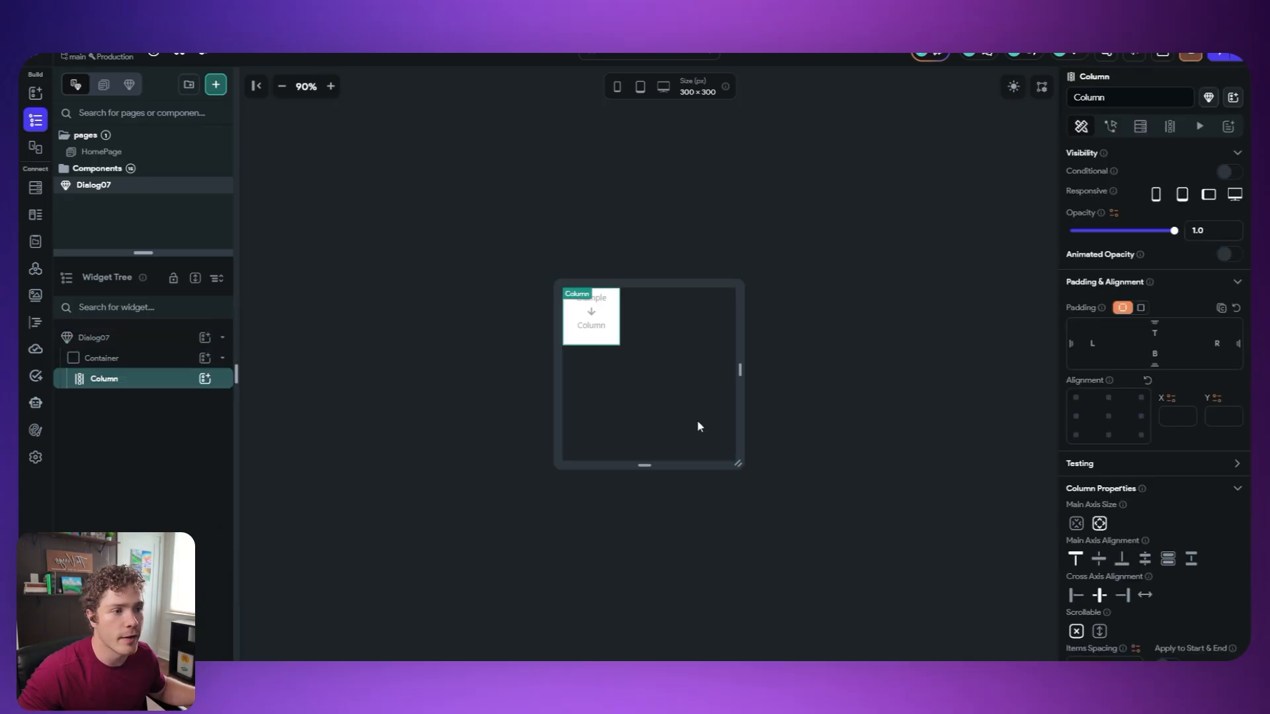
- Give the Container a uniform border radius of 32 on all corners
left_click(119, 358)
scroll(1116, 499, "down", 2)
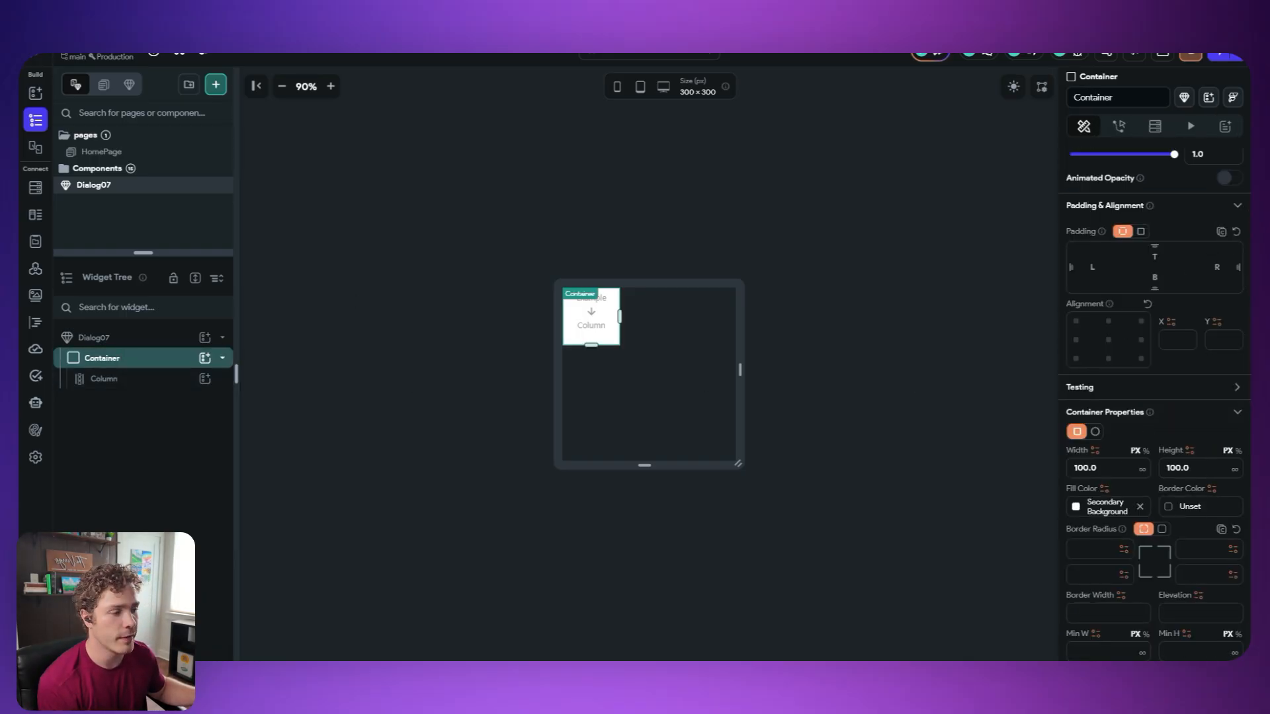
left_click(1161, 529)
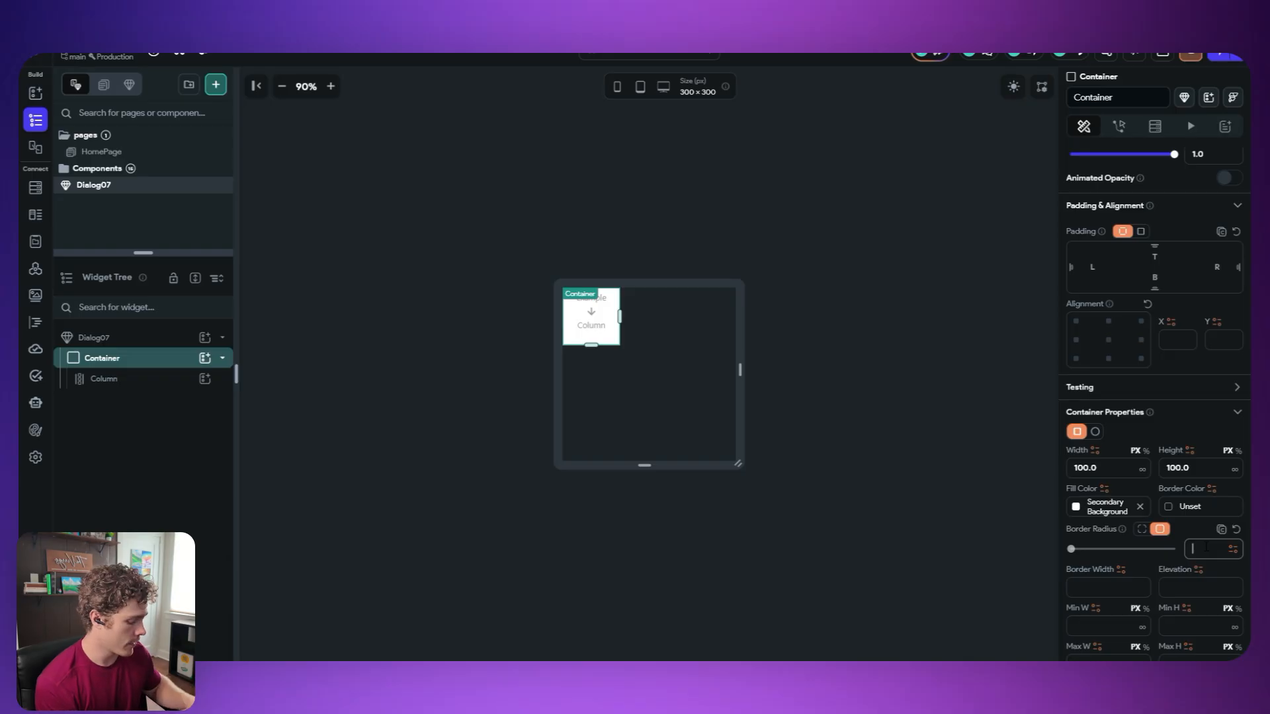
type("32")
key("Return")
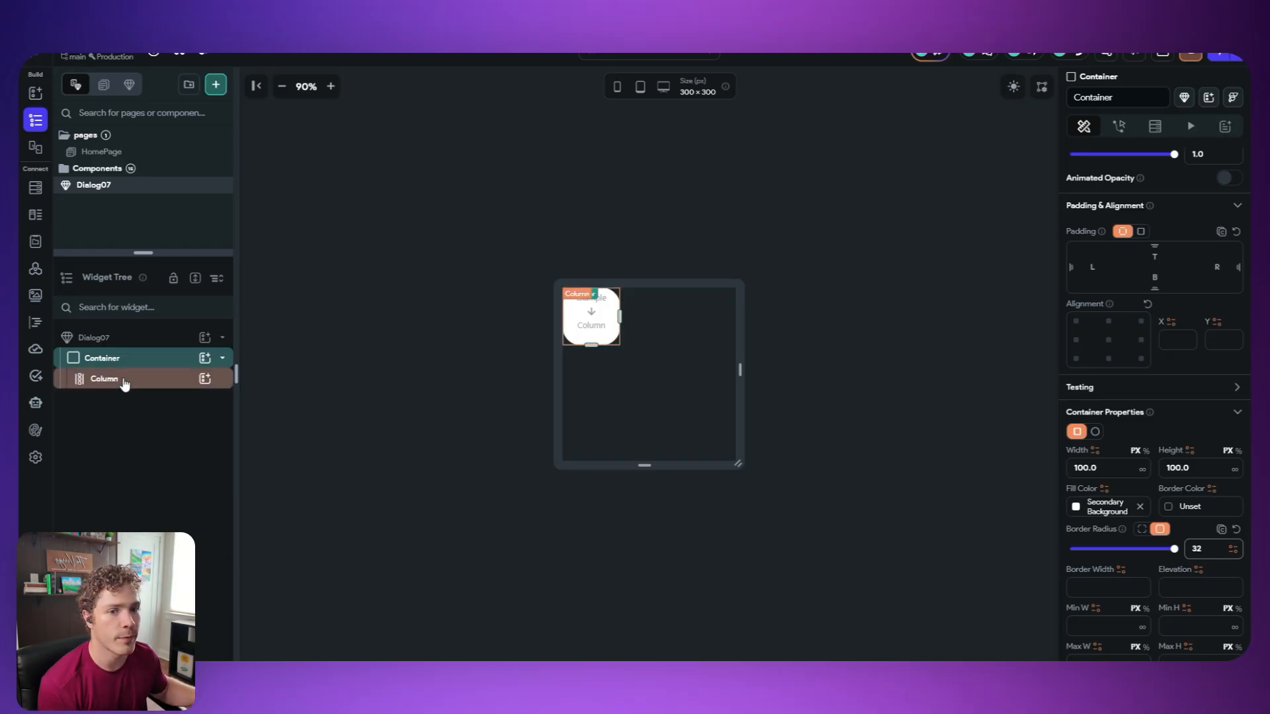
- Set the Container's width to 350 px and clear its fixed height
left_click(1115, 472)
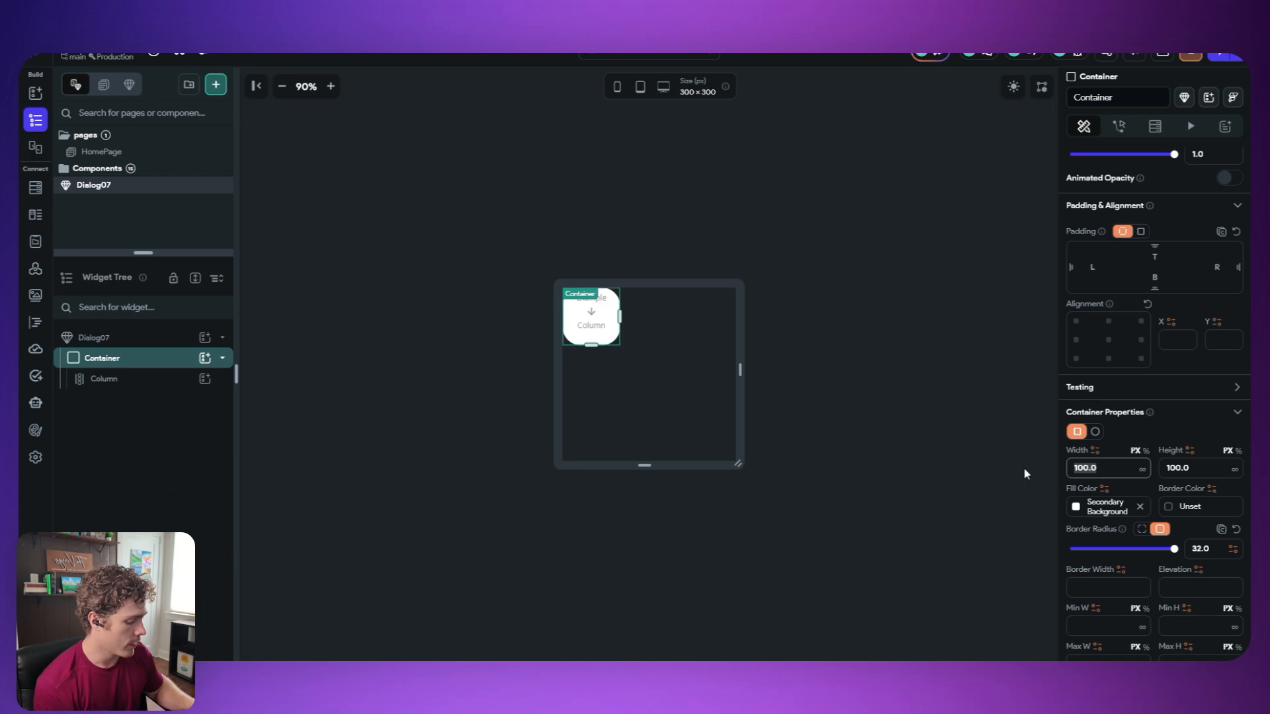
type("350")
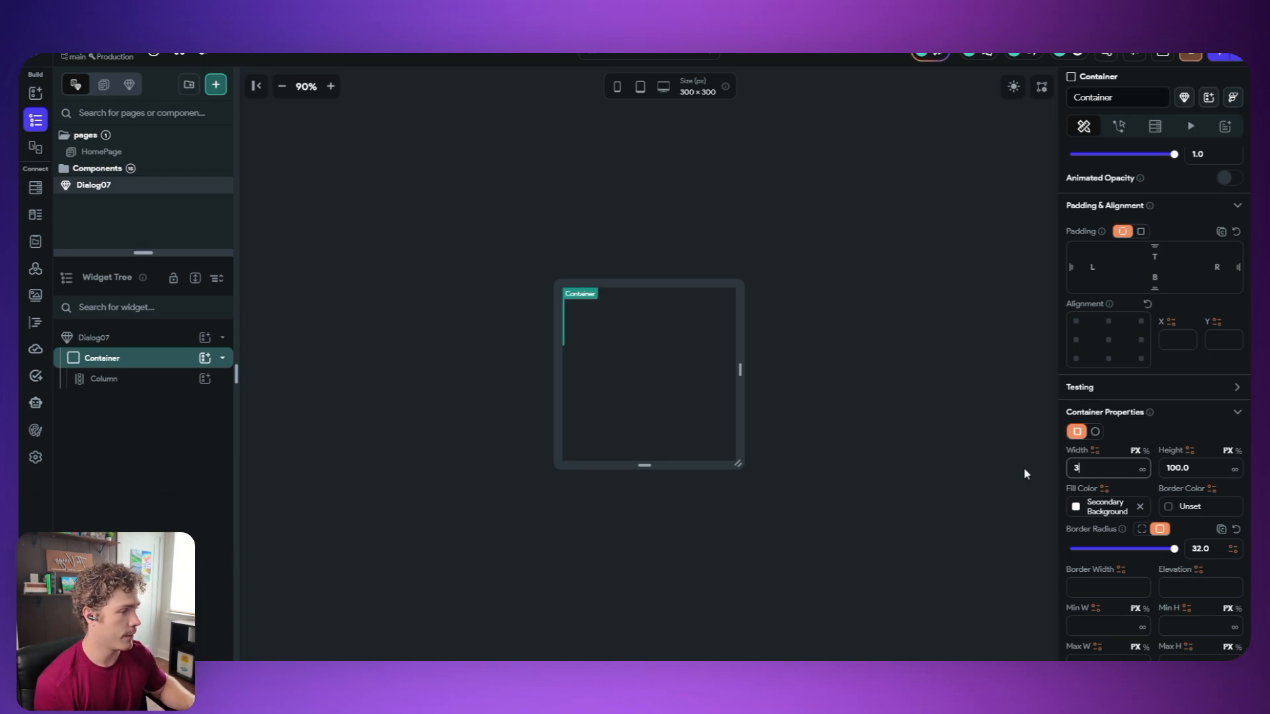
left_click(1208, 468)
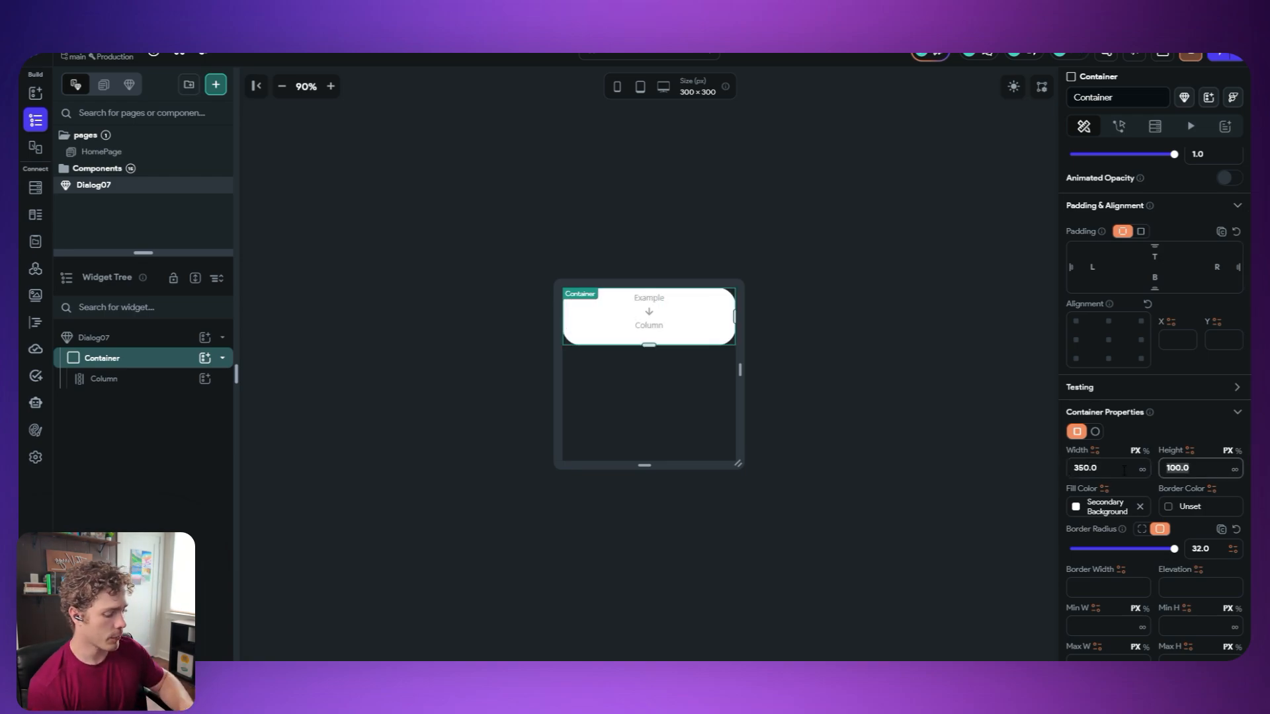
key("BackSpace")
left_click(907, 361)
- Extend the component preview to about 300 × 422 px and set the Column's main axis size to shrink to its content
left_click(669, 376)
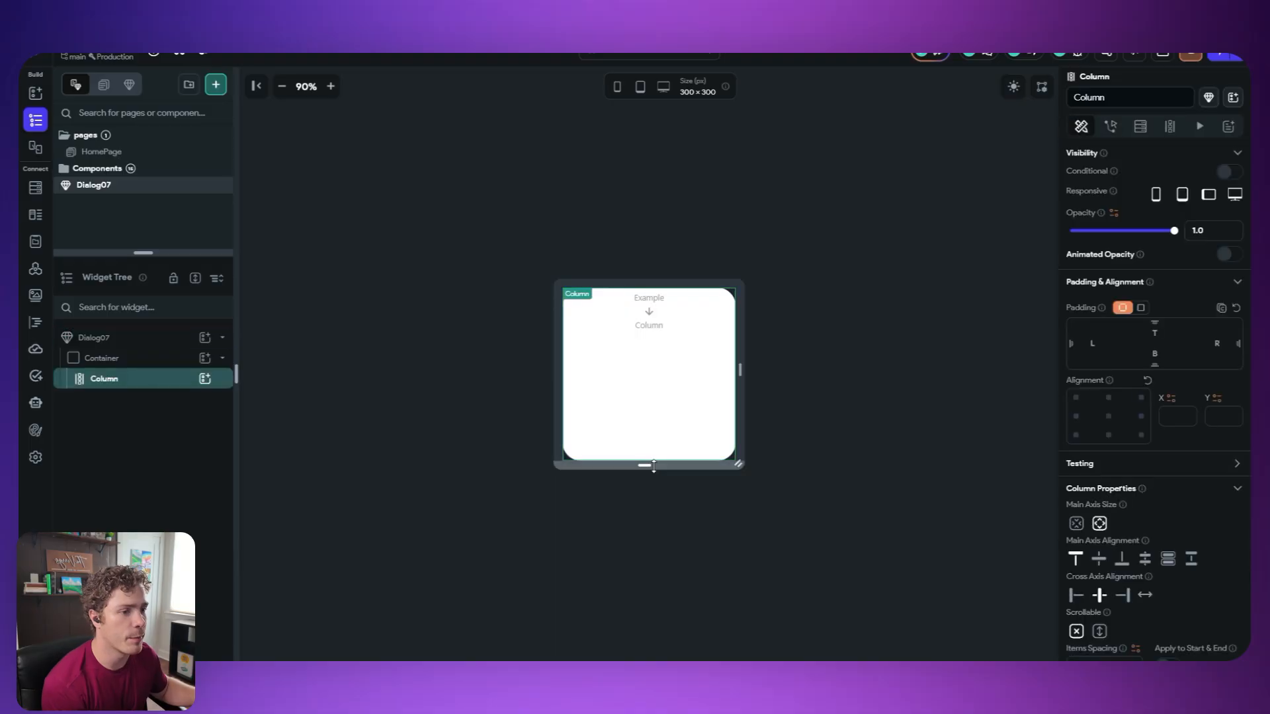
left_click_drag(653, 464, 649, 498)
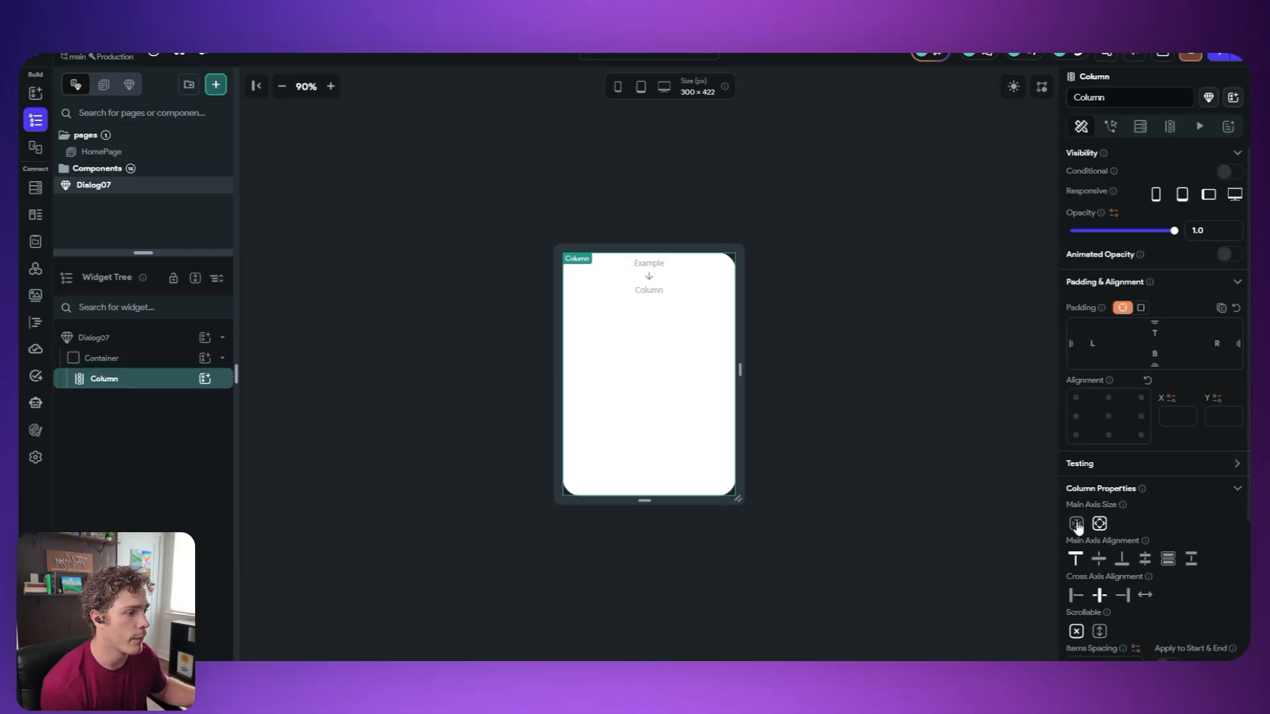
left_click(1077, 524)
left_click(972, 400)
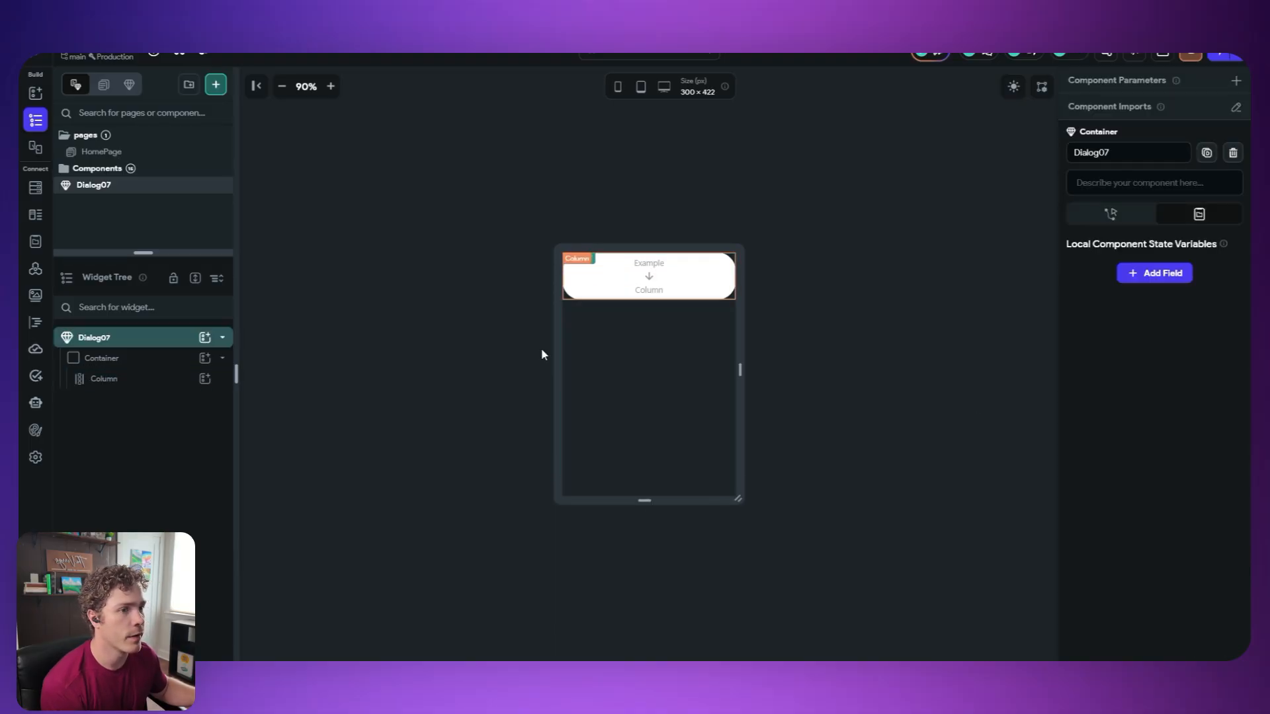
left_click(115, 381)
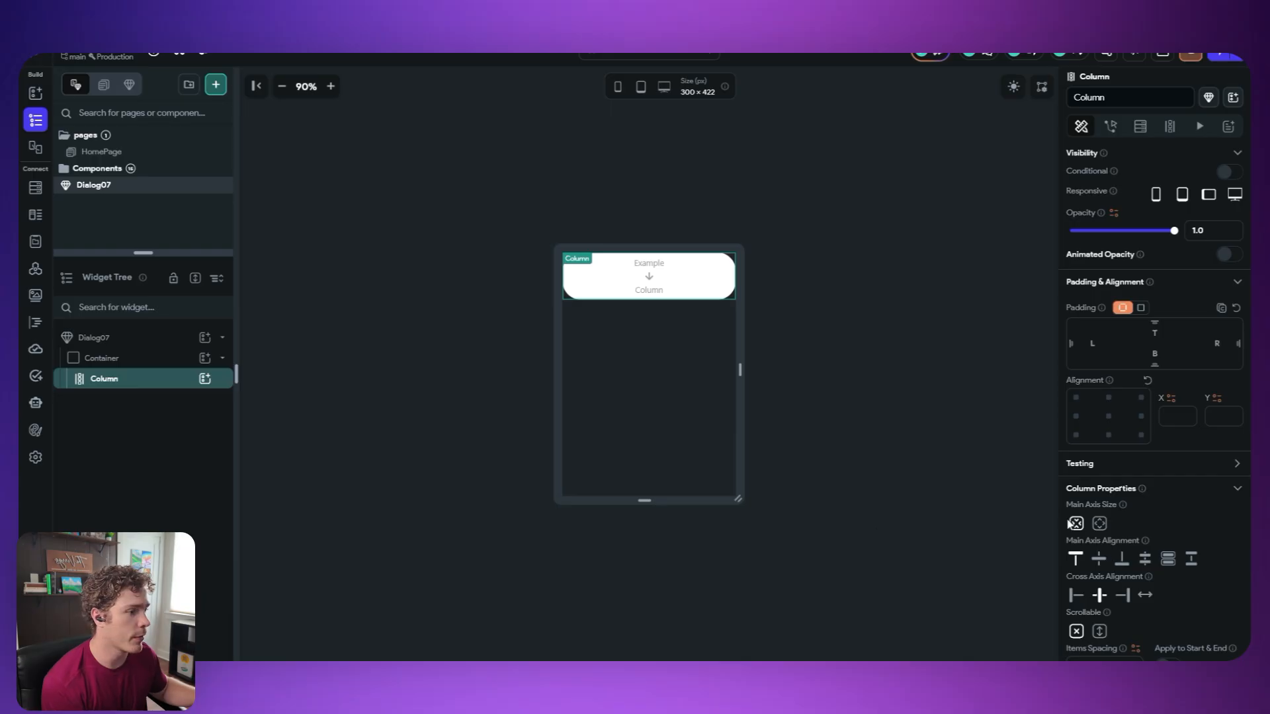
left_click(906, 351)
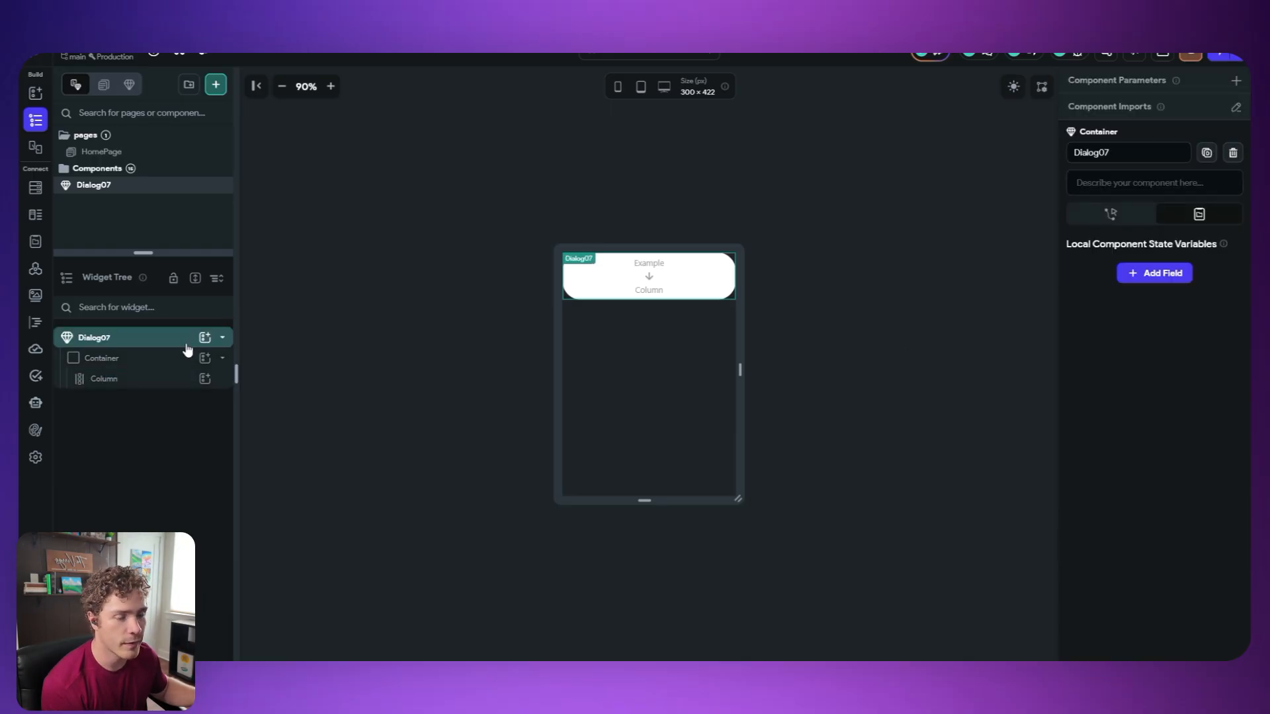
- Add an Image, two Text widgets and a Button, in that order, as children of the Column
left_click(206, 380)
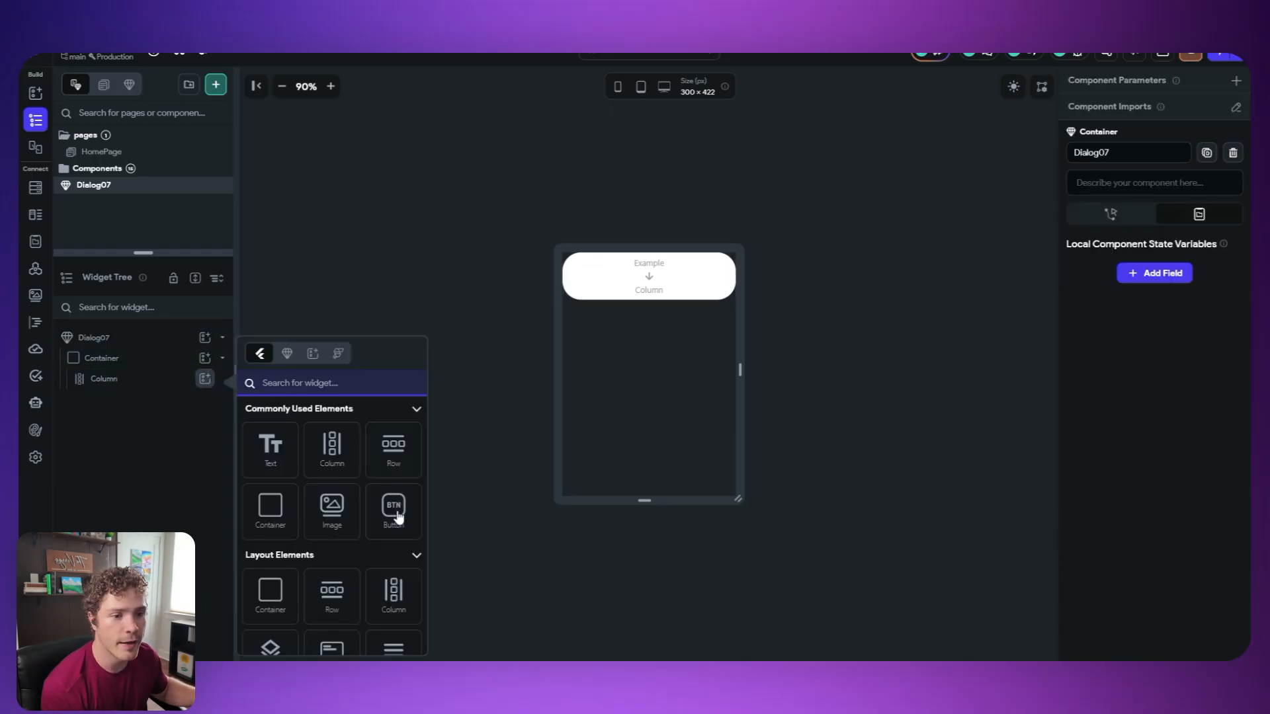
left_click(335, 516)
left_click(205, 378)
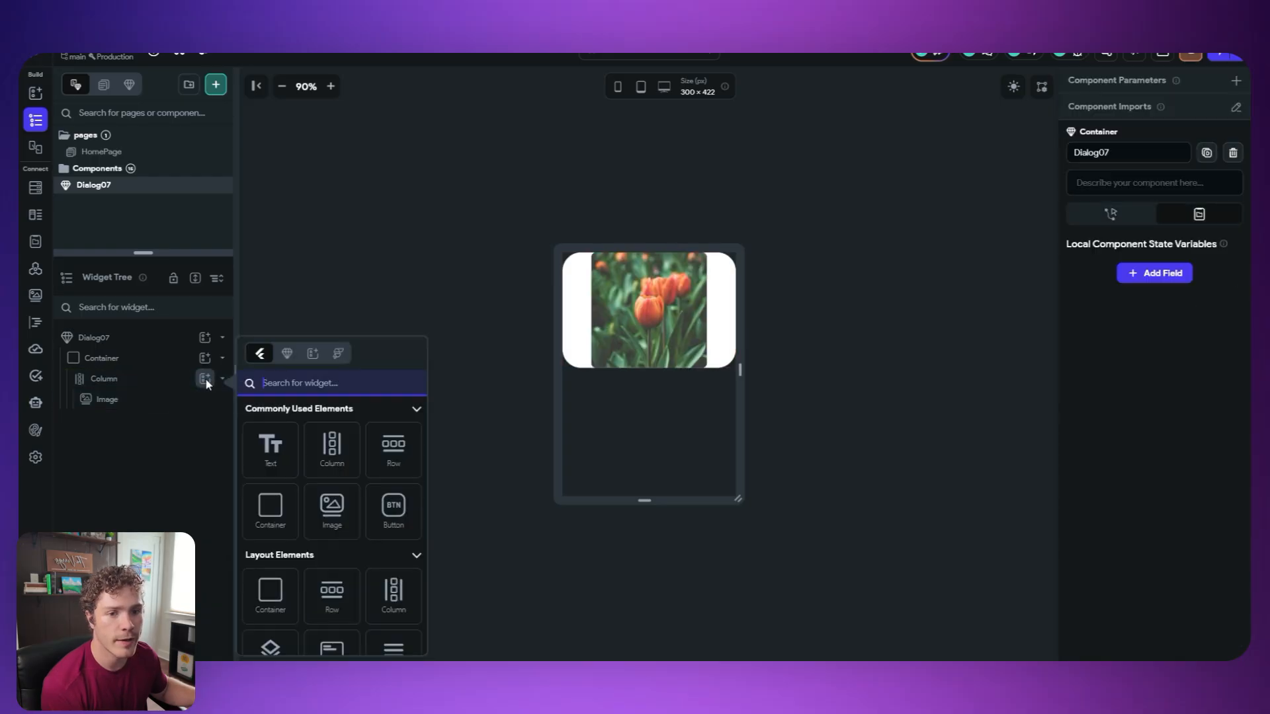
left_click(262, 465)
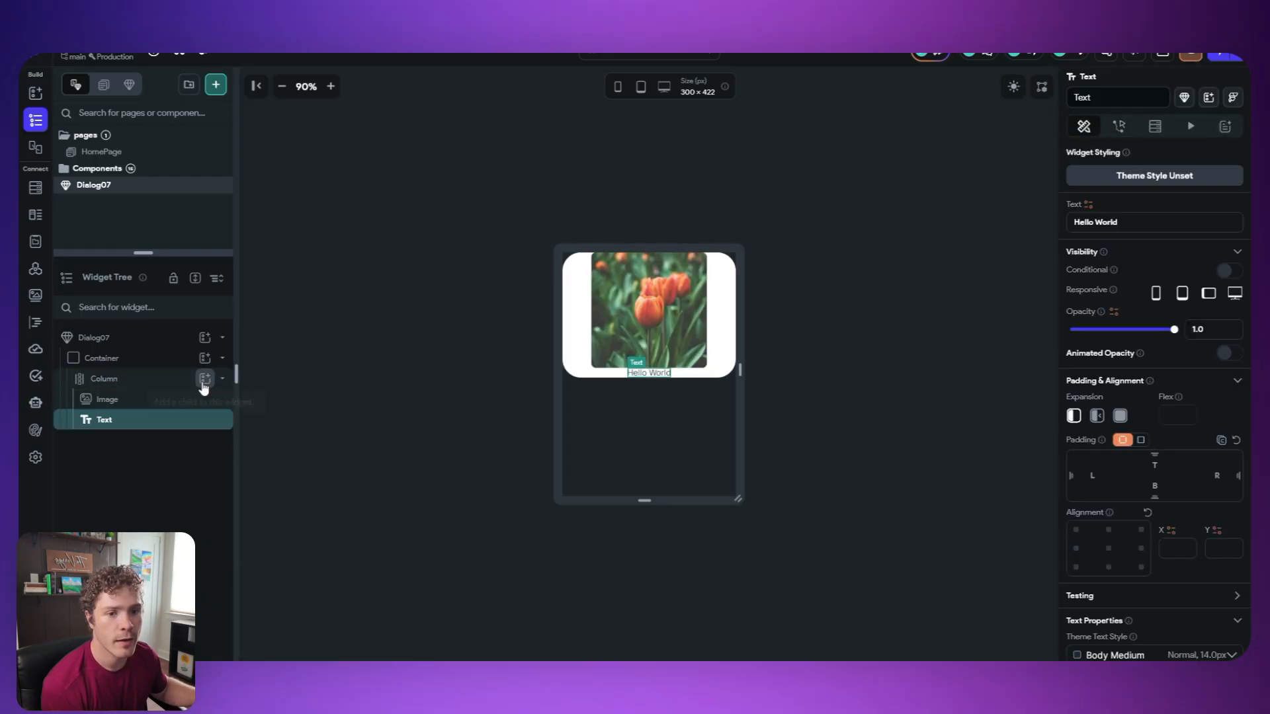
left_click(205, 378)
left_click(268, 465)
left_click(205, 378)
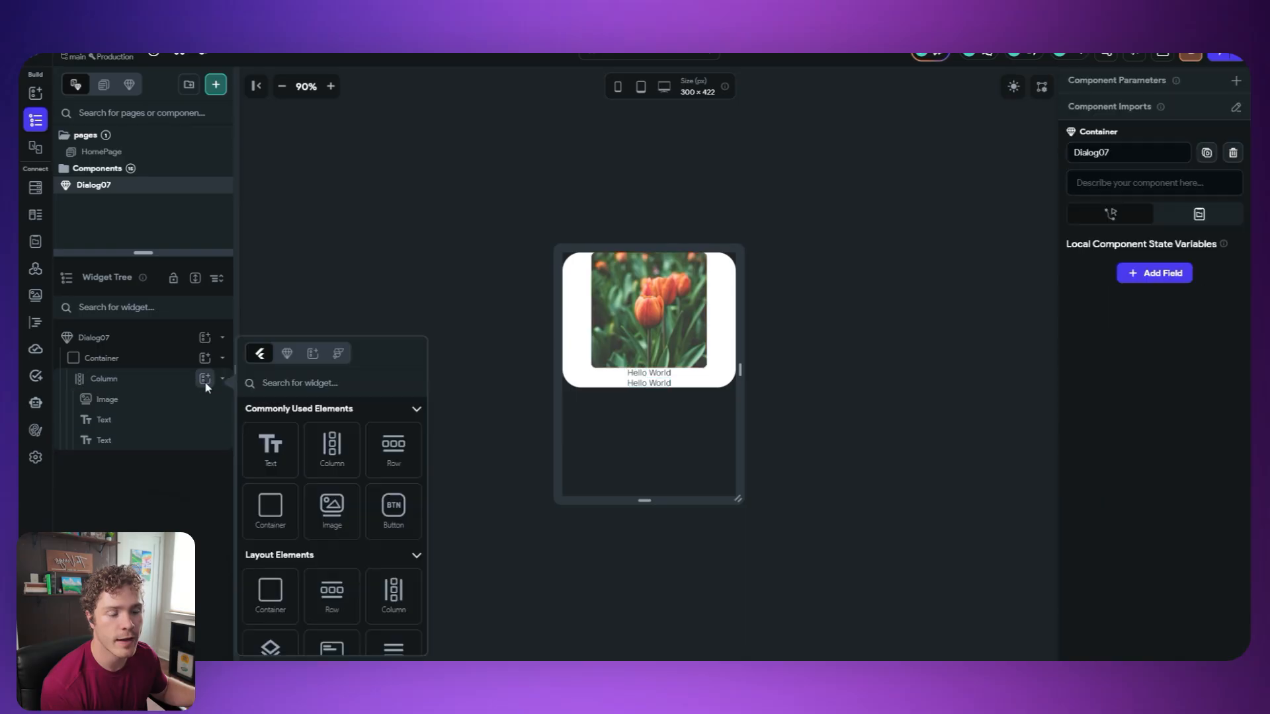
left_click(393, 512)
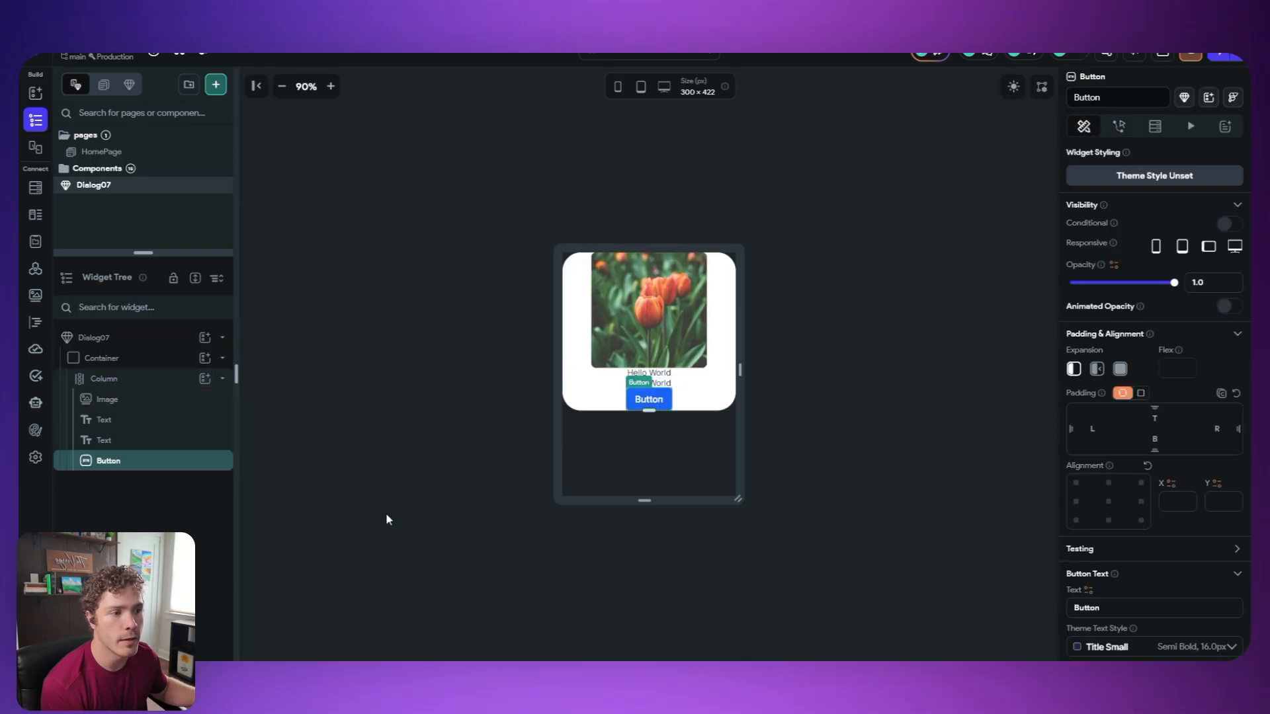
- Wrap the first Text in a new Column and move the second Text into that nested Column
left_click(658, 373)
right_click(659, 375)
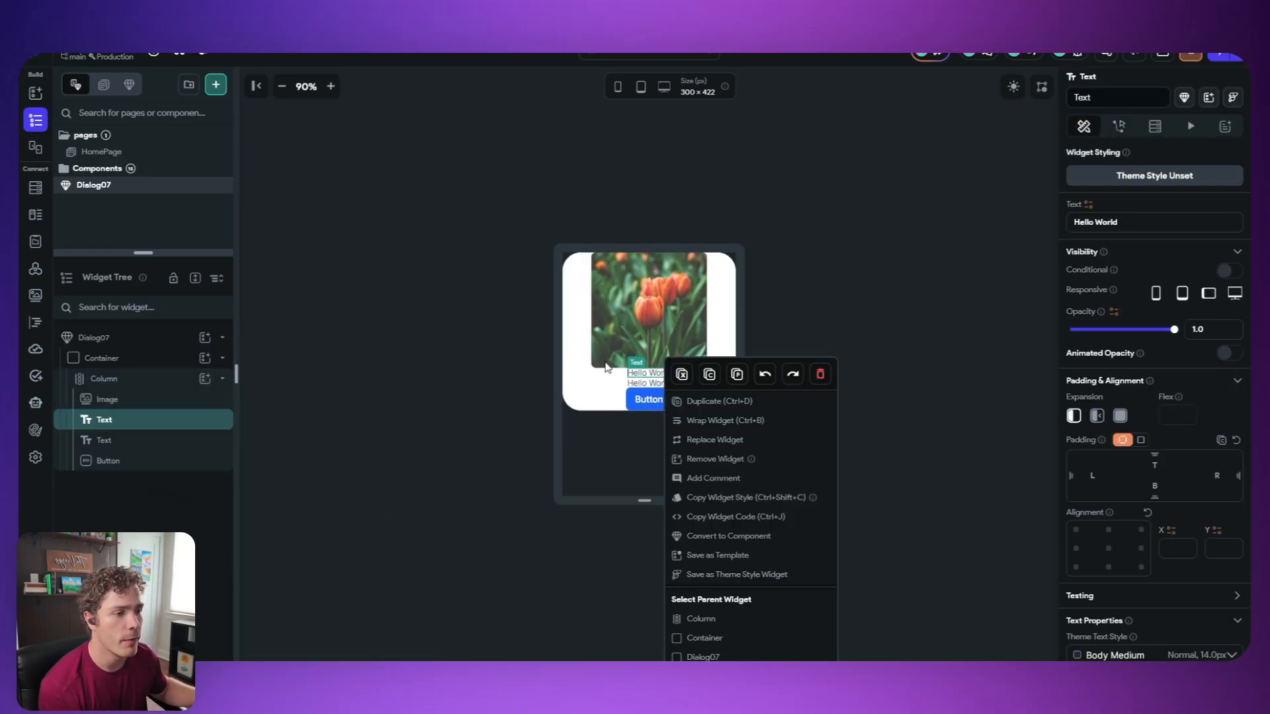
left_click(546, 388)
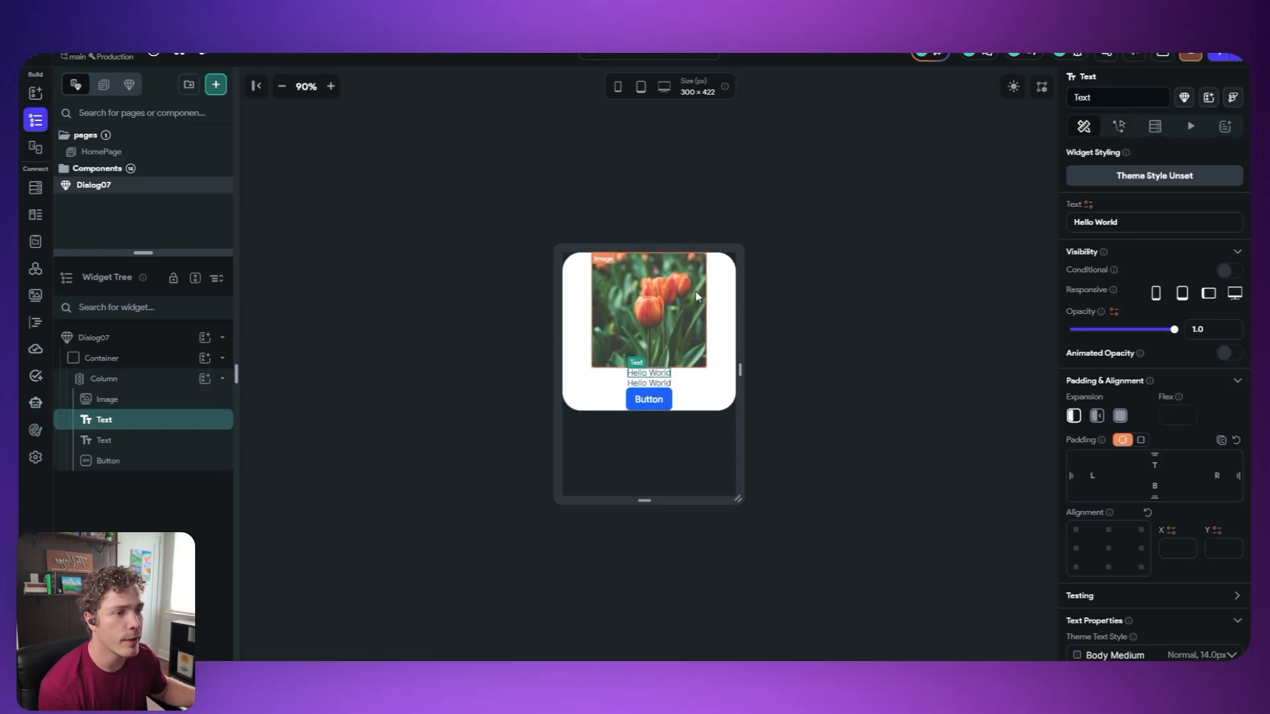
right_click(660, 373)
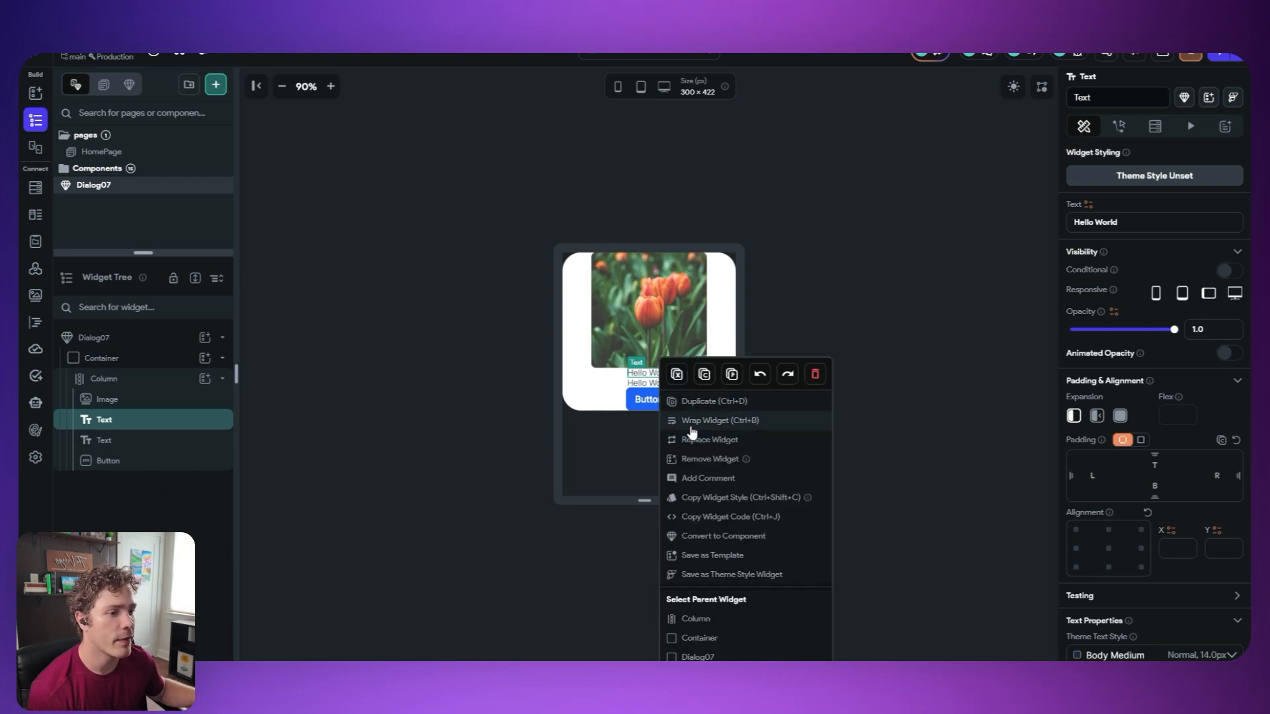
left_click(691, 430)
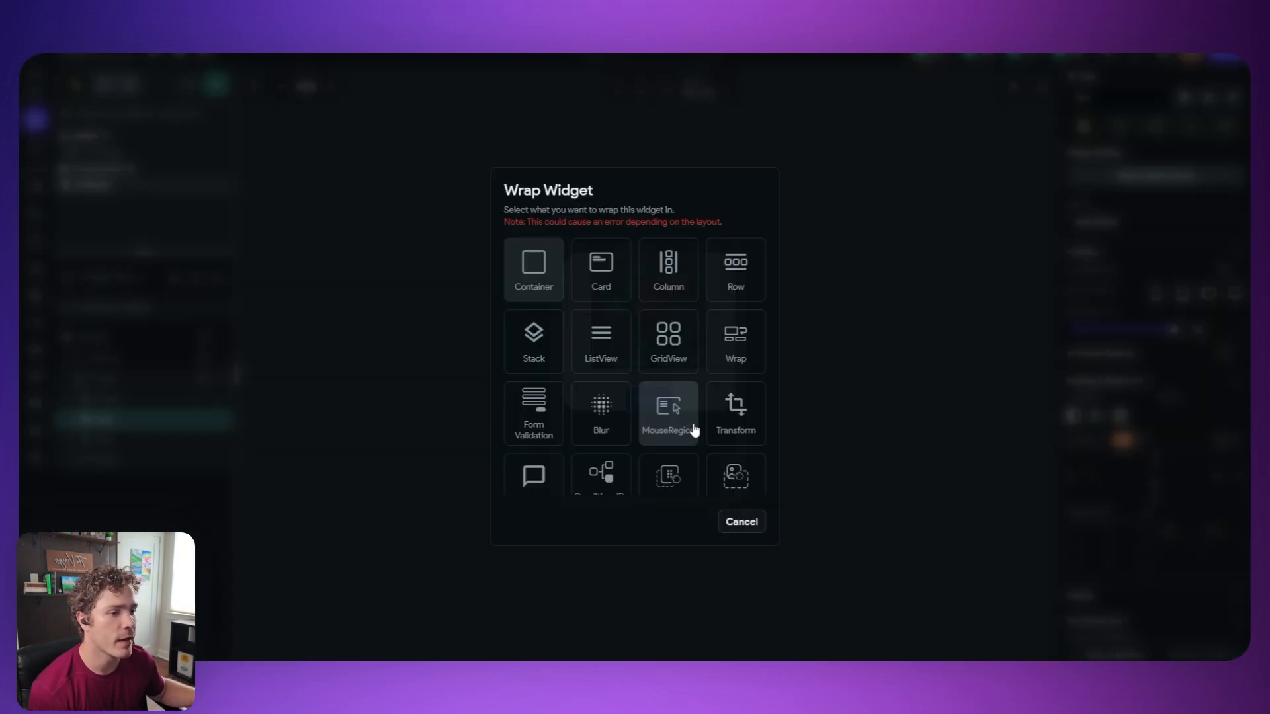
left_click(671, 268)
left_click_drag(212, 440, 153, 454)
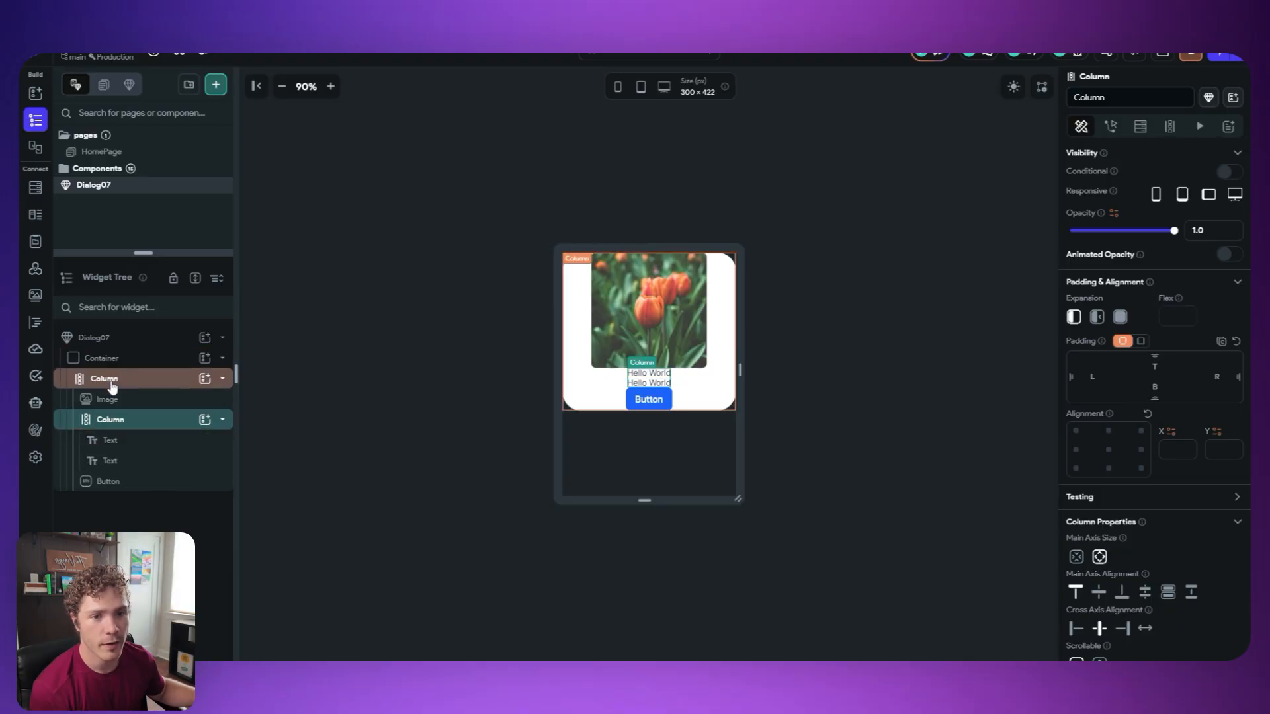
- Set the items spacing of the nested Column holding the two Texts to 8
left_click(152, 423)
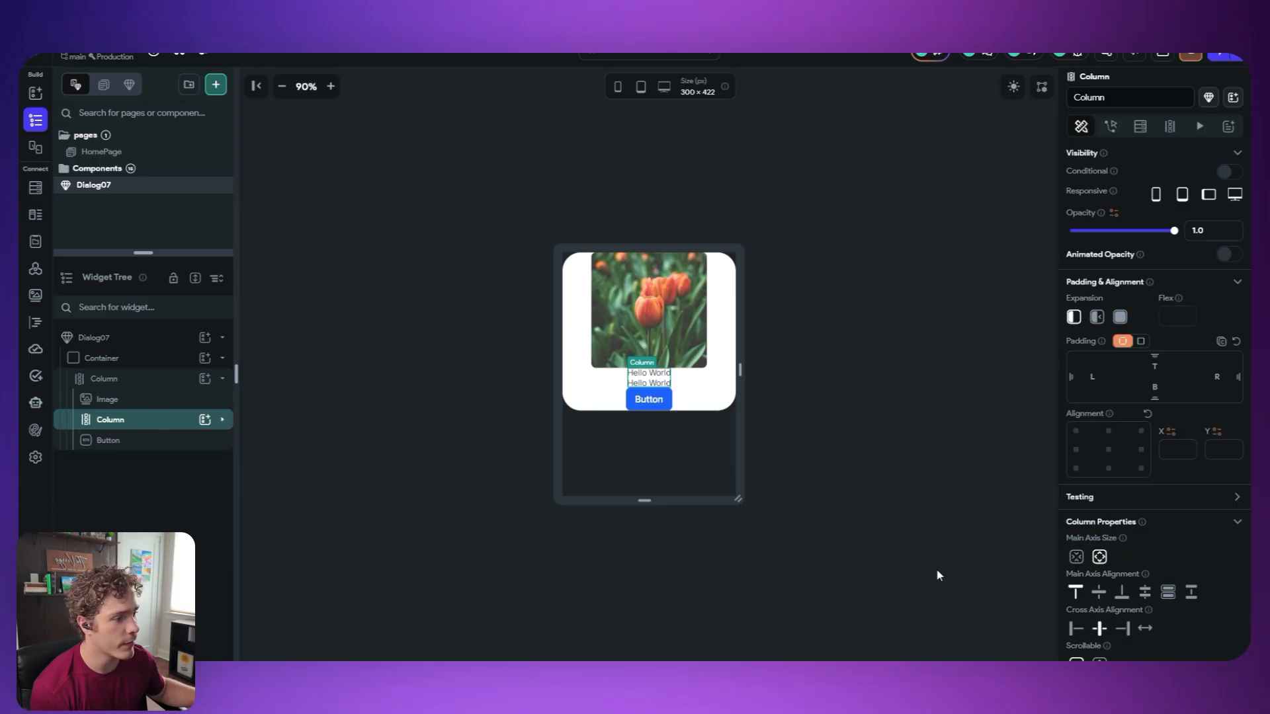
scroll(1156, 575, "down", 2)
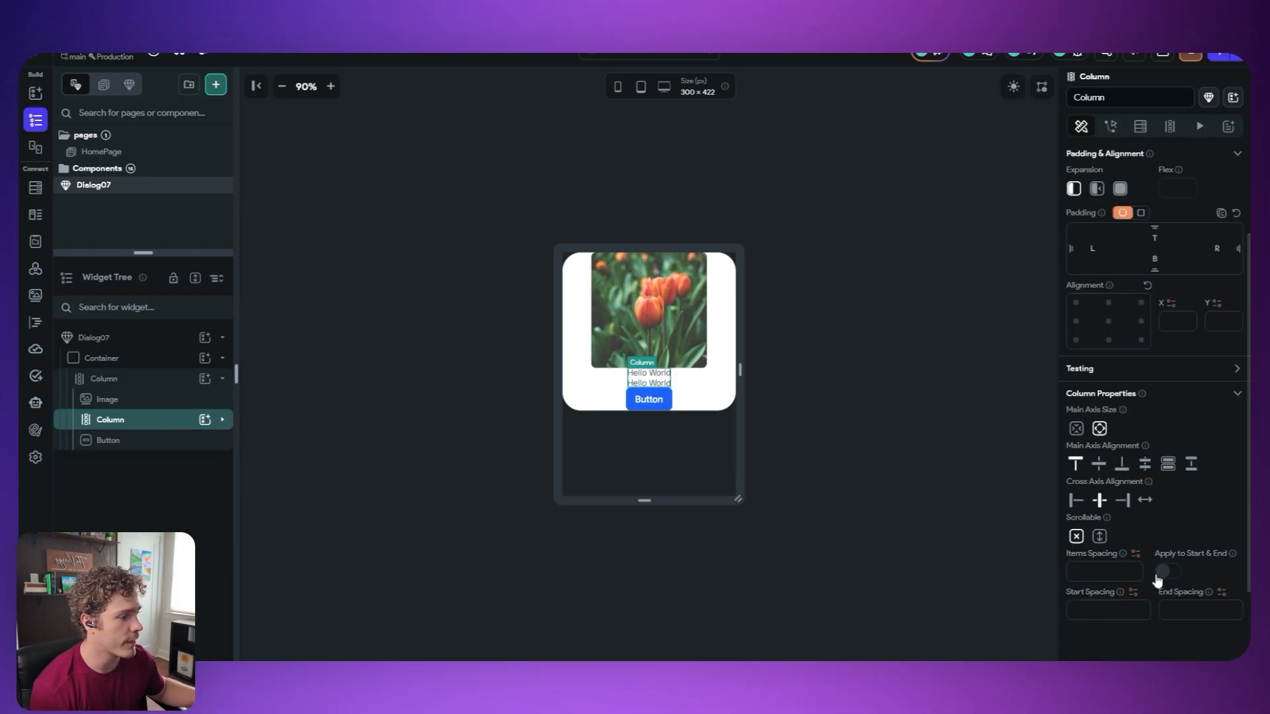
left_click(1105, 574)
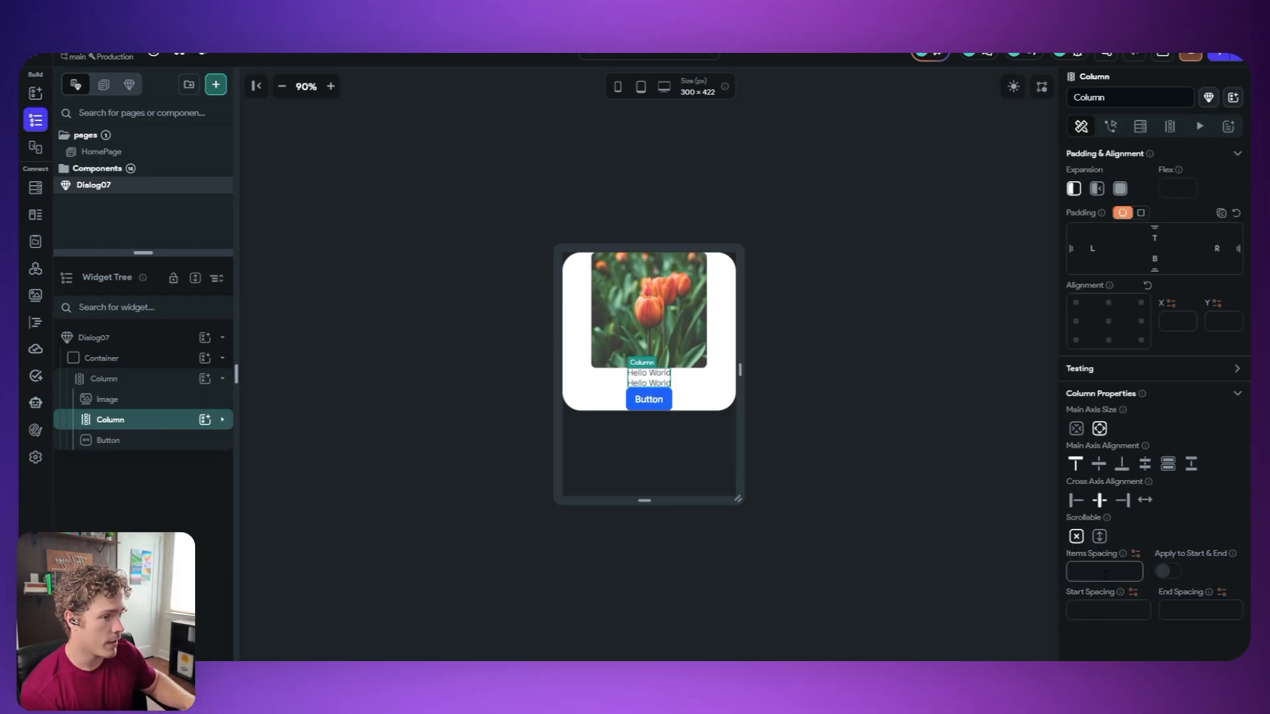
type("8")
key("Return")
- Set the items spacing of the outer Column to 24
left_click(120, 379)
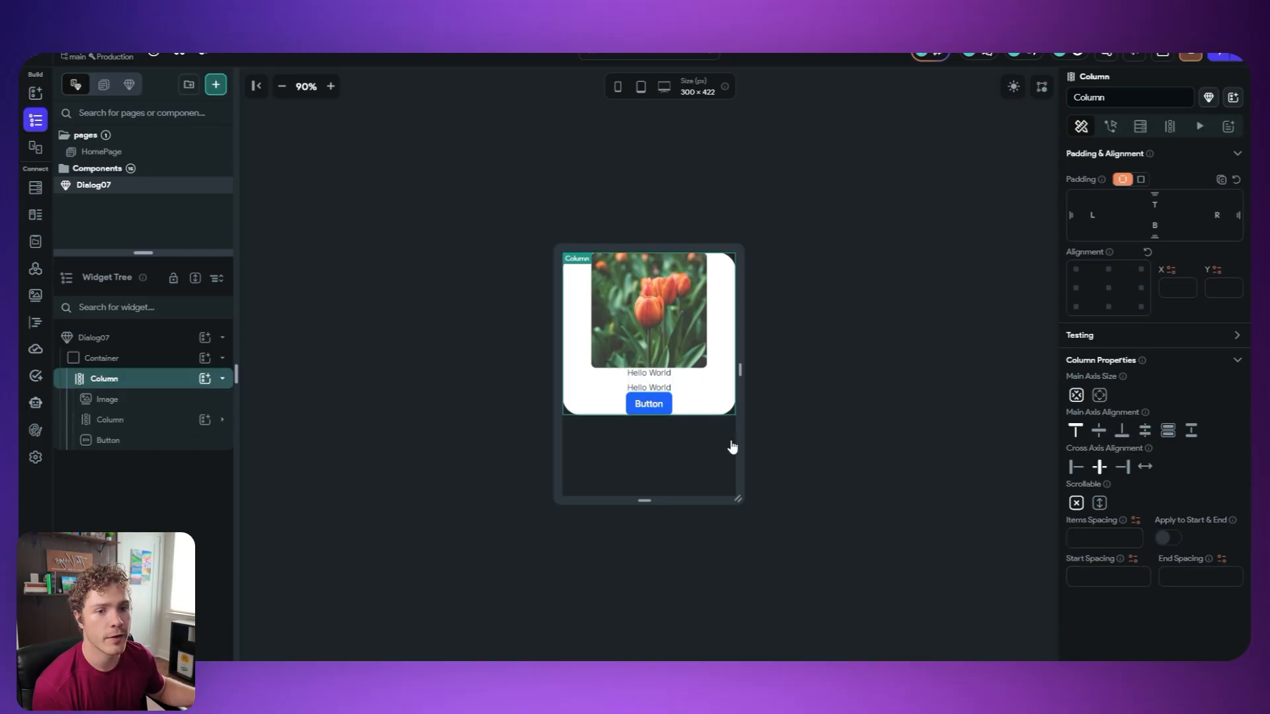
left_click(1094, 535)
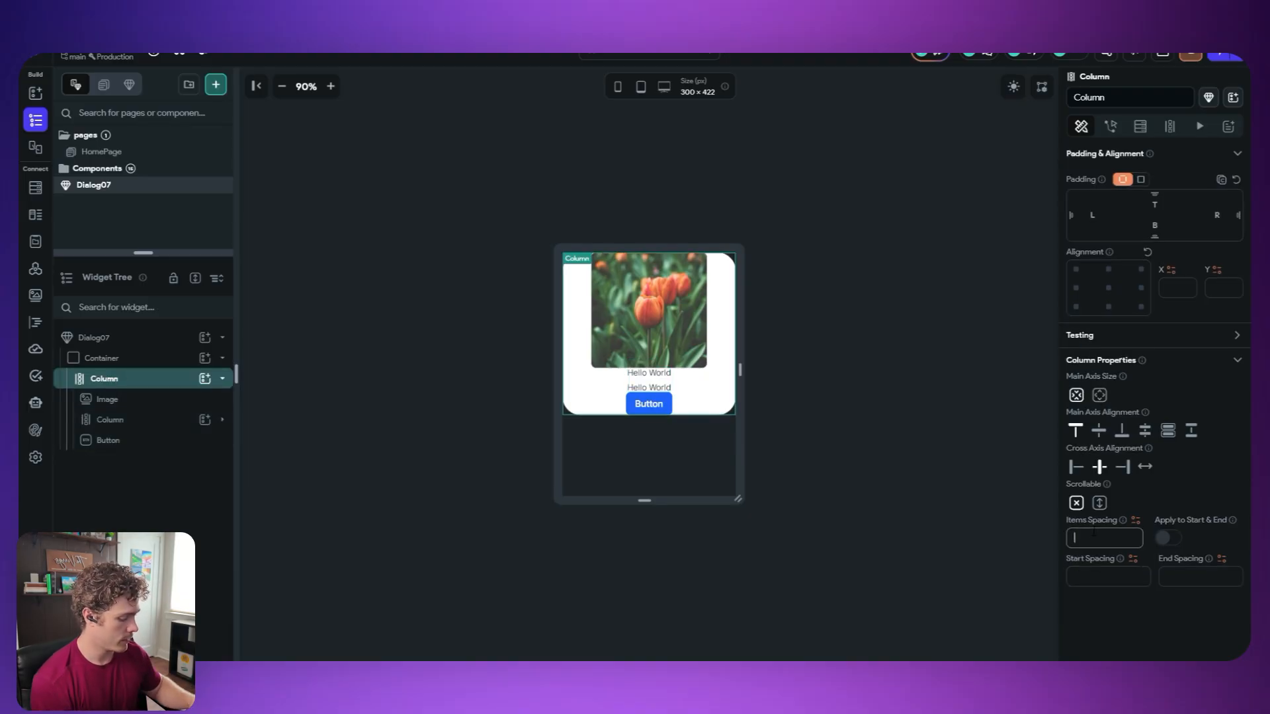
type("16")
key("Return")
- Give the outer Column a uniform padding of 16 on all sides
left_click(90, 357)
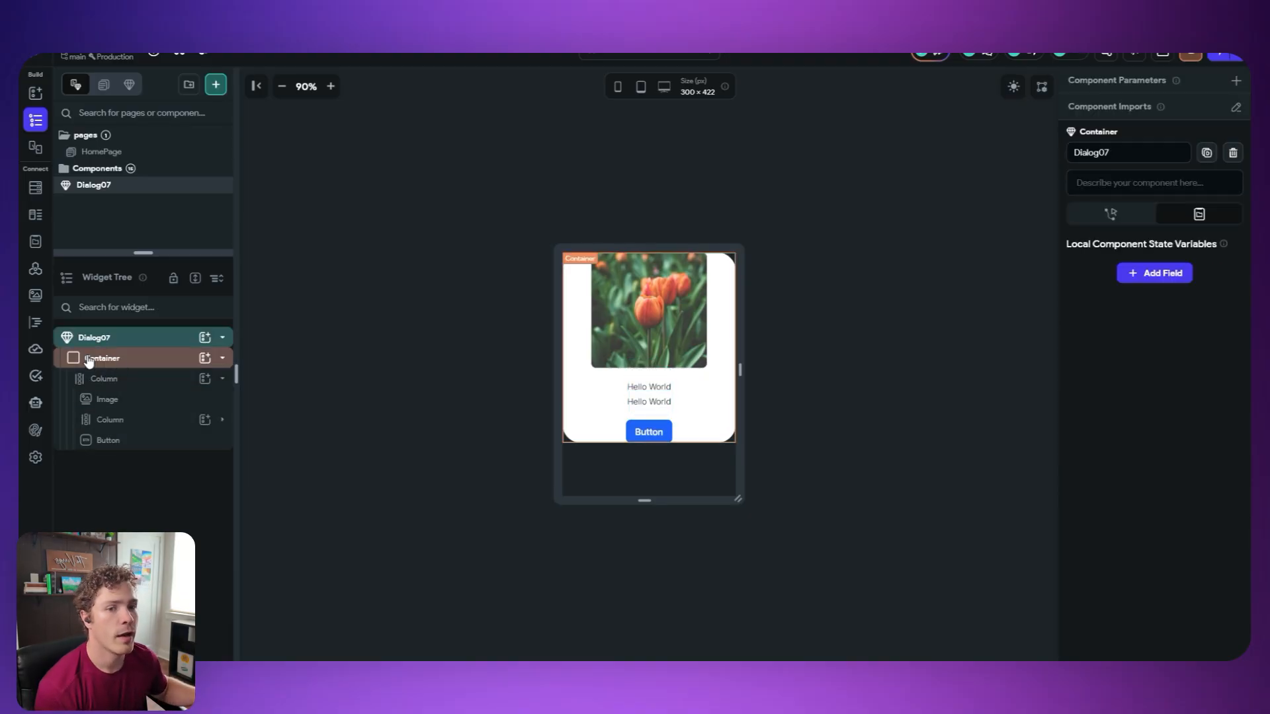
left_click(127, 381)
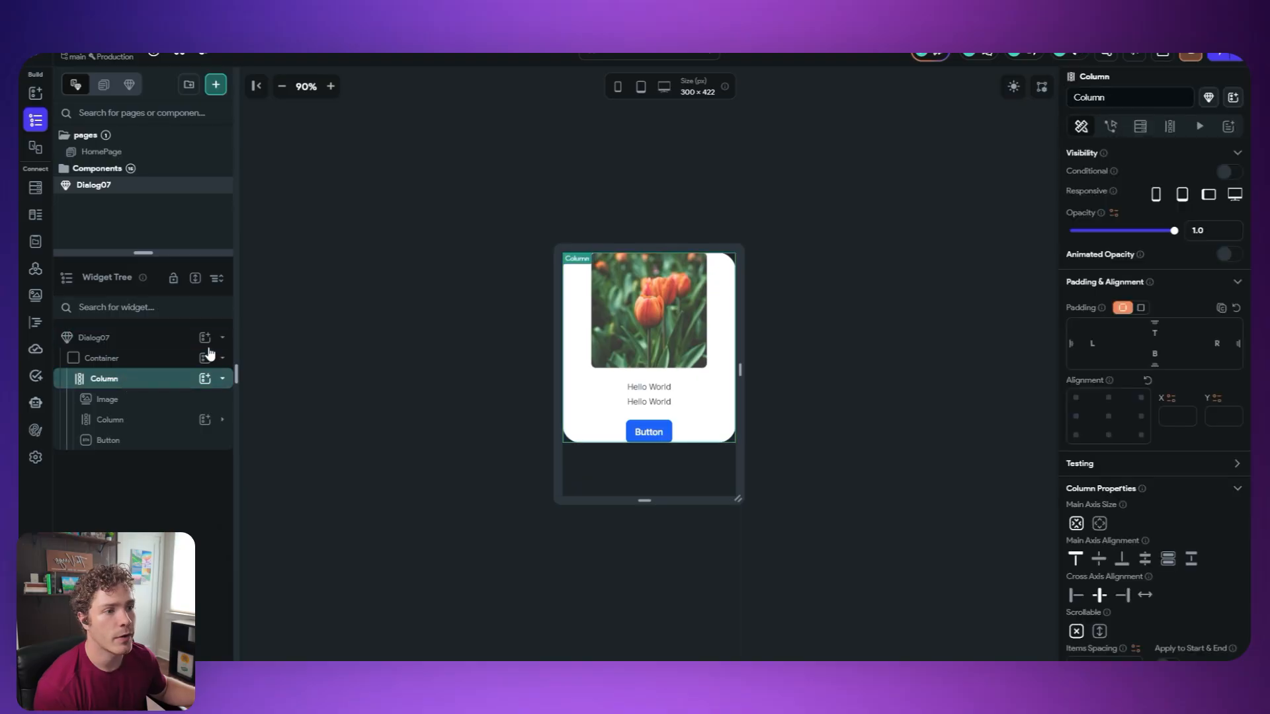
left_click(1141, 309)
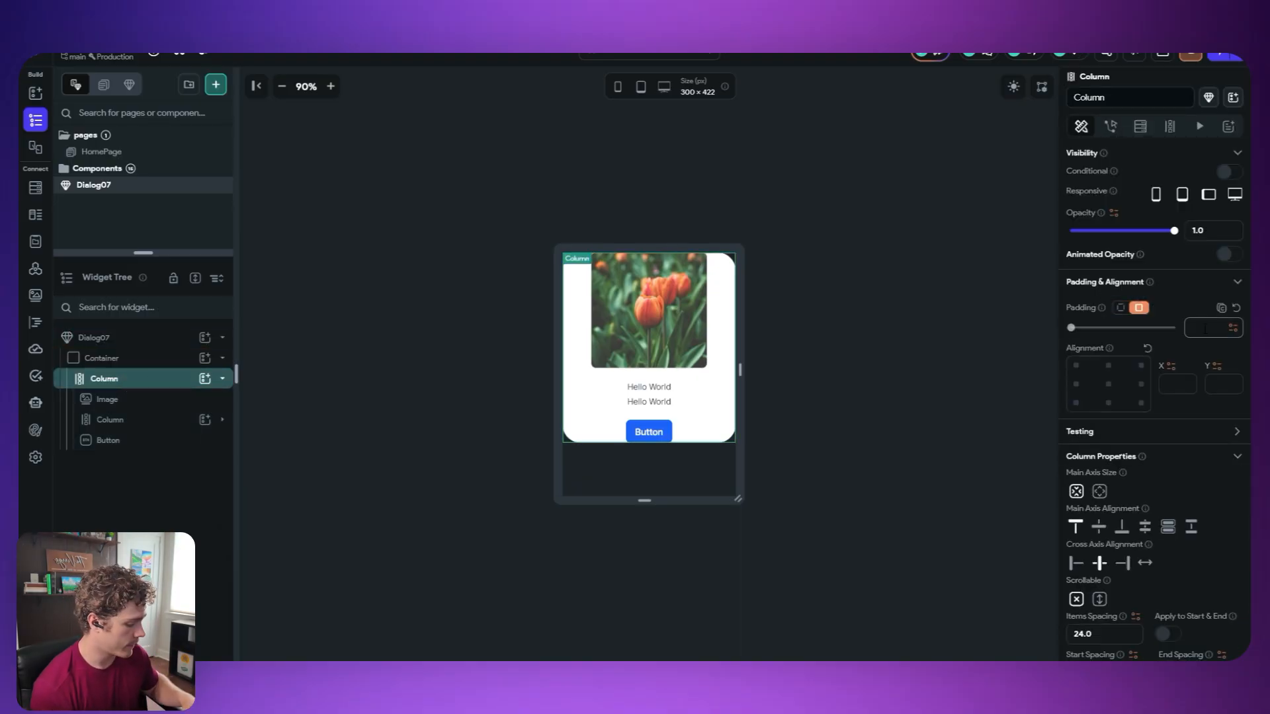
type("16")
left_click(849, 141)
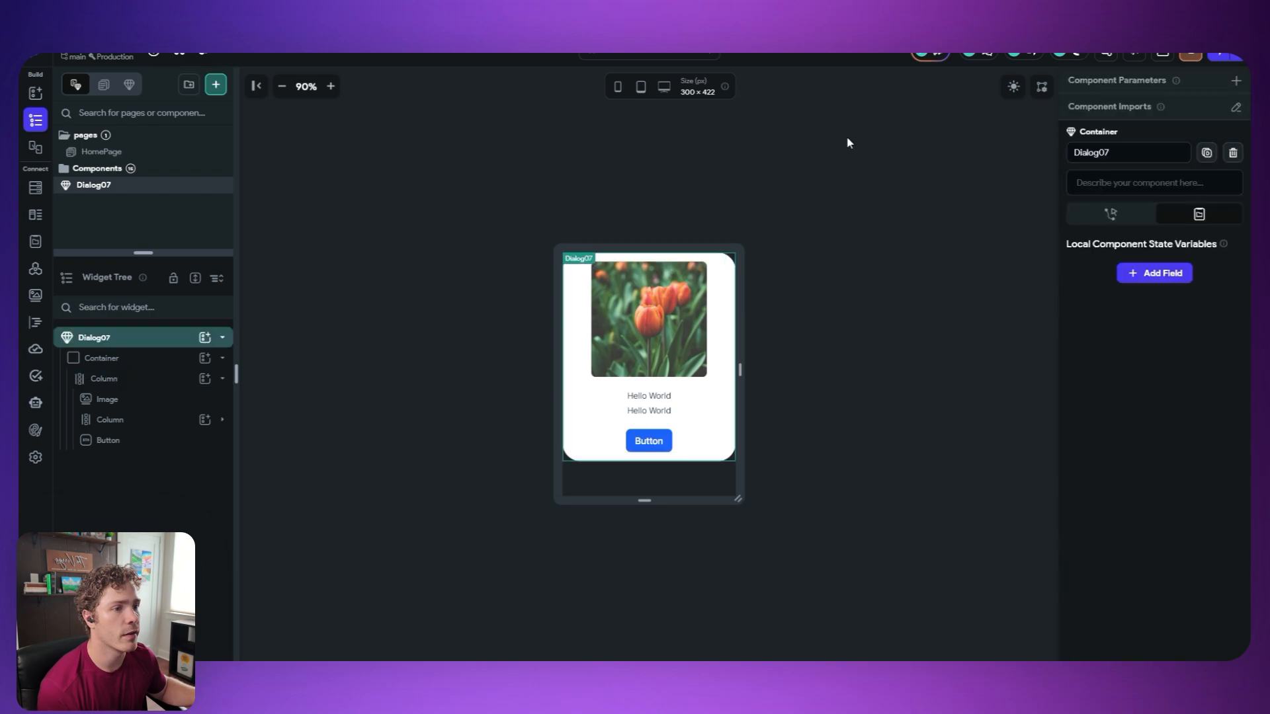
left_click(382, 416)
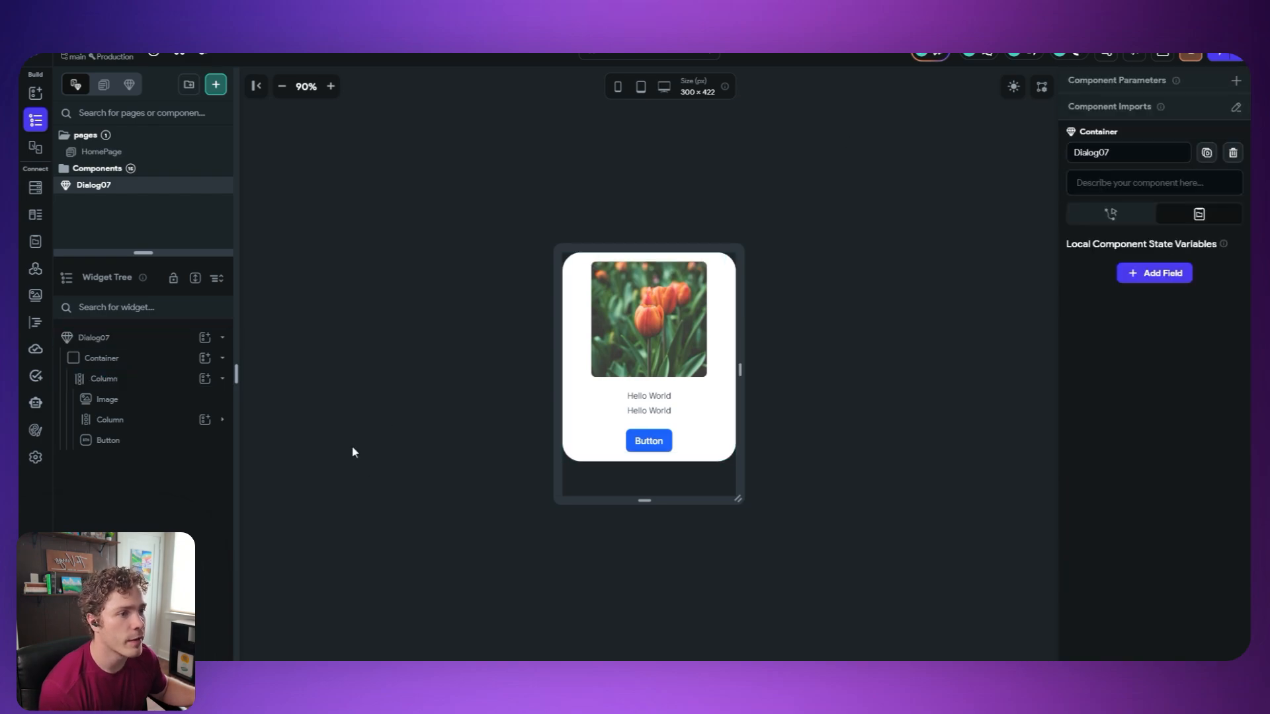
- Set the Image's width to infinity and increase its uniform border radius
left_click(619, 339)
scroll(1060, 430, "down", 2)
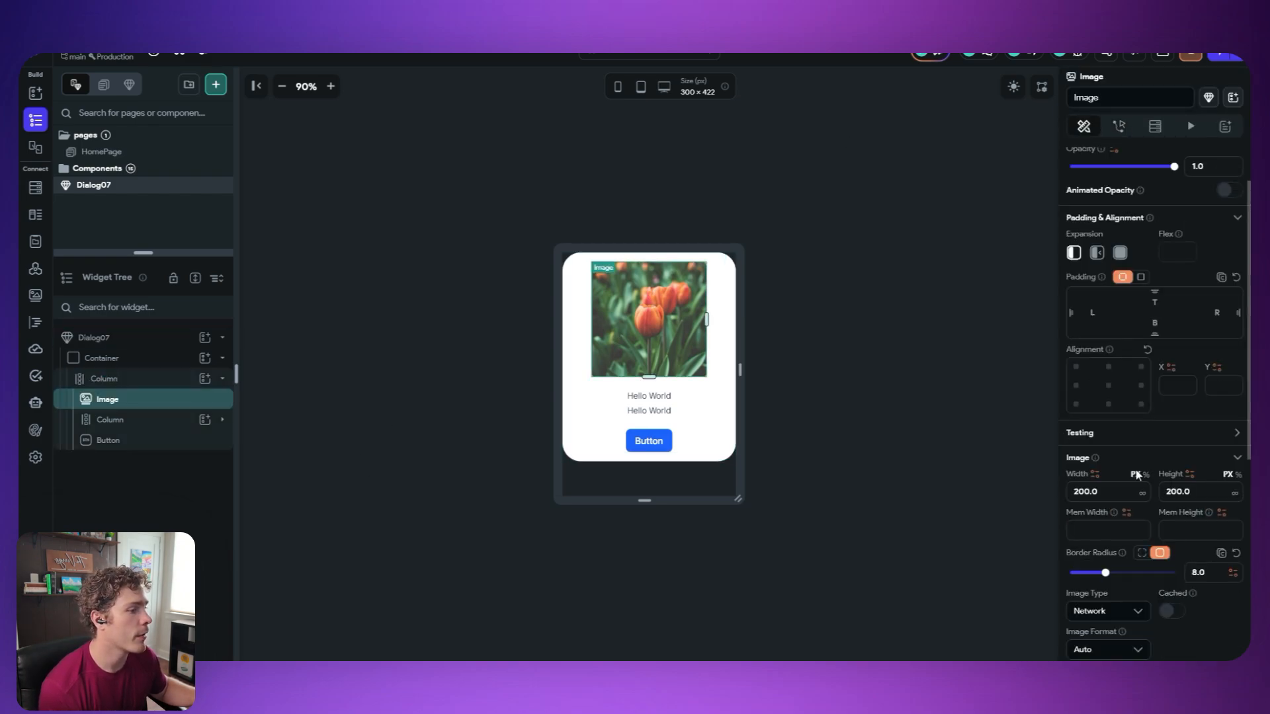
left_click(1143, 495)
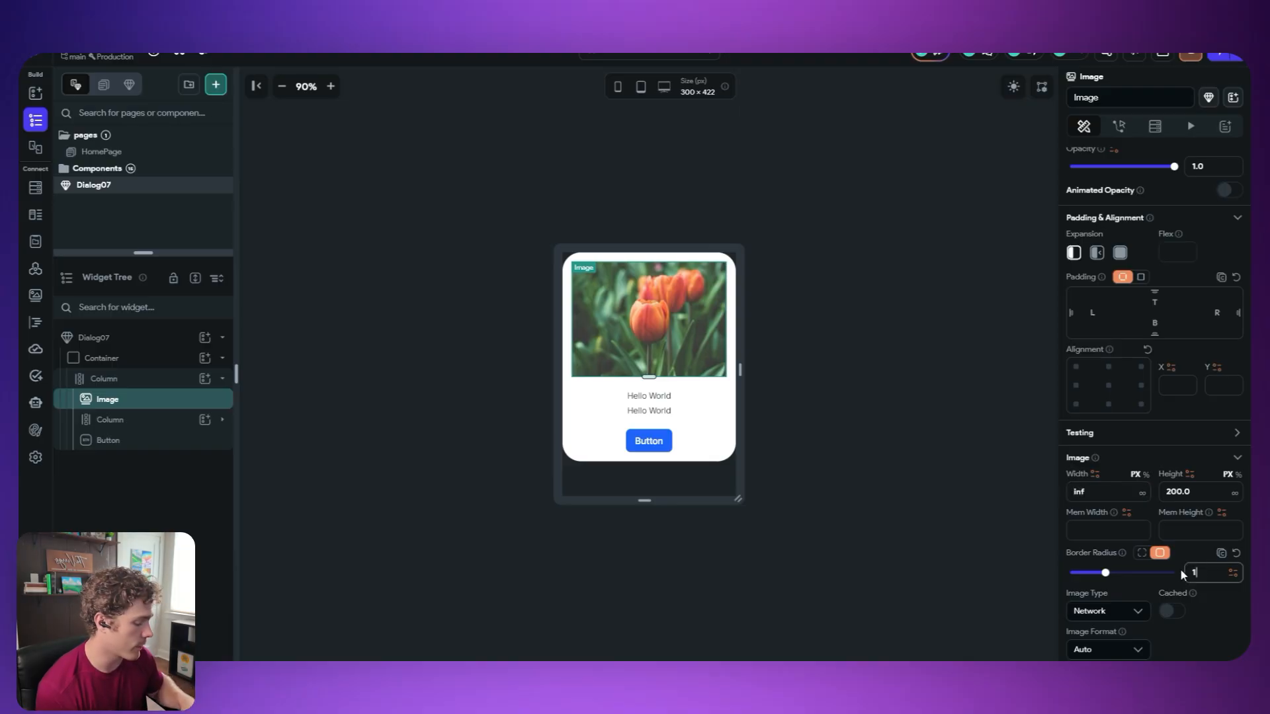
left_click(925, 355)
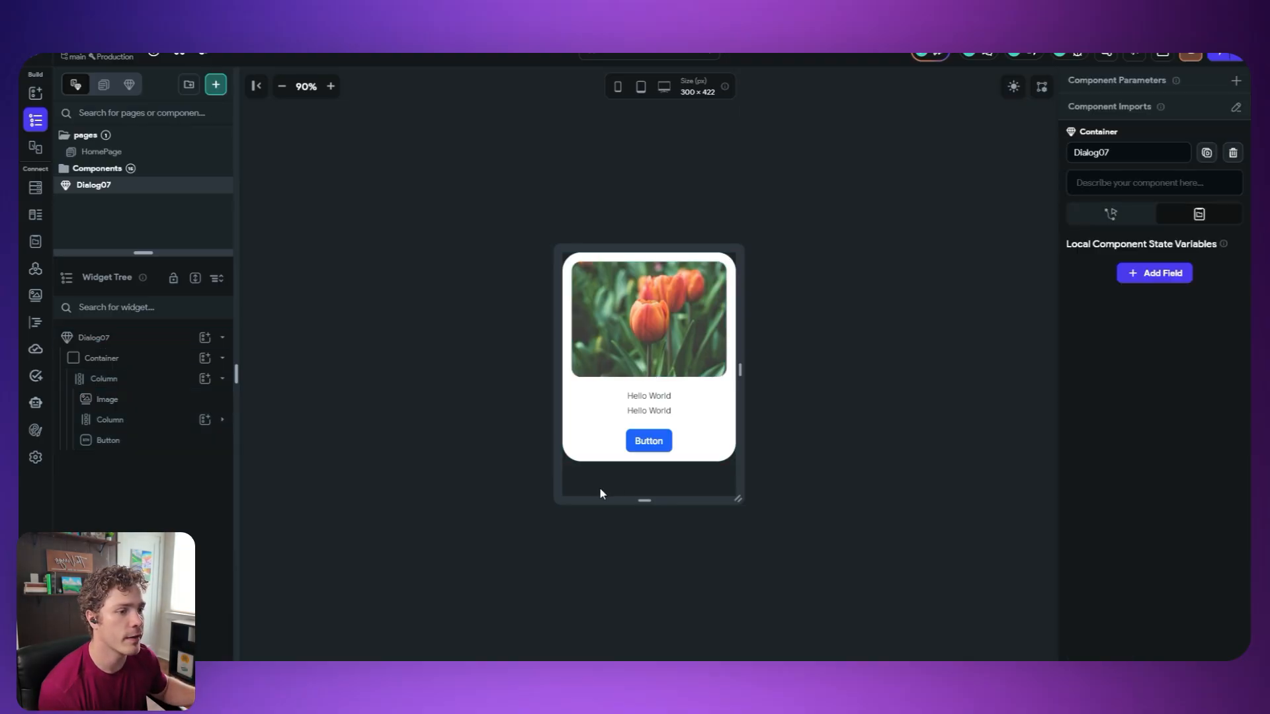
- Extend the component preview to about 300 × 451 px and set the Button's width to infinity
mouse_move(639, 502)
left_mouse_down()
mouse_move(648, 527)
mouse_move(649, 512)
left_mouse_up()
left_click(663, 433)
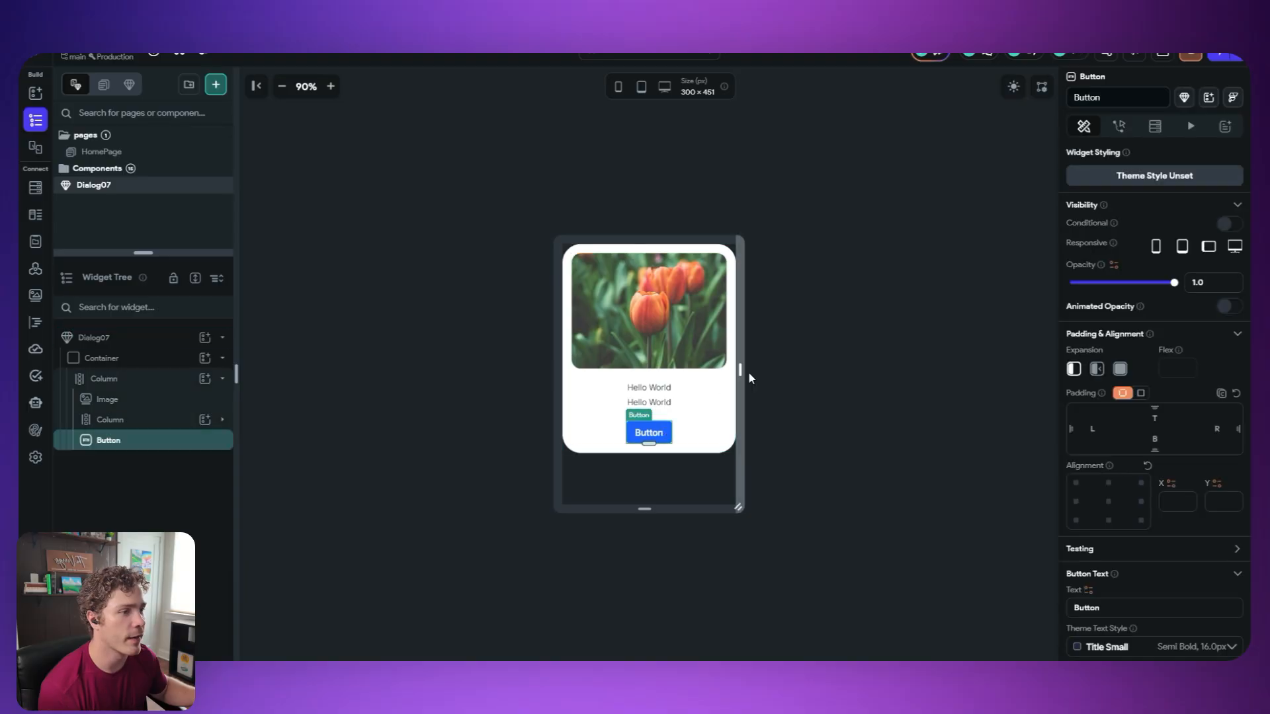
scroll(1133, 563, "down", 4)
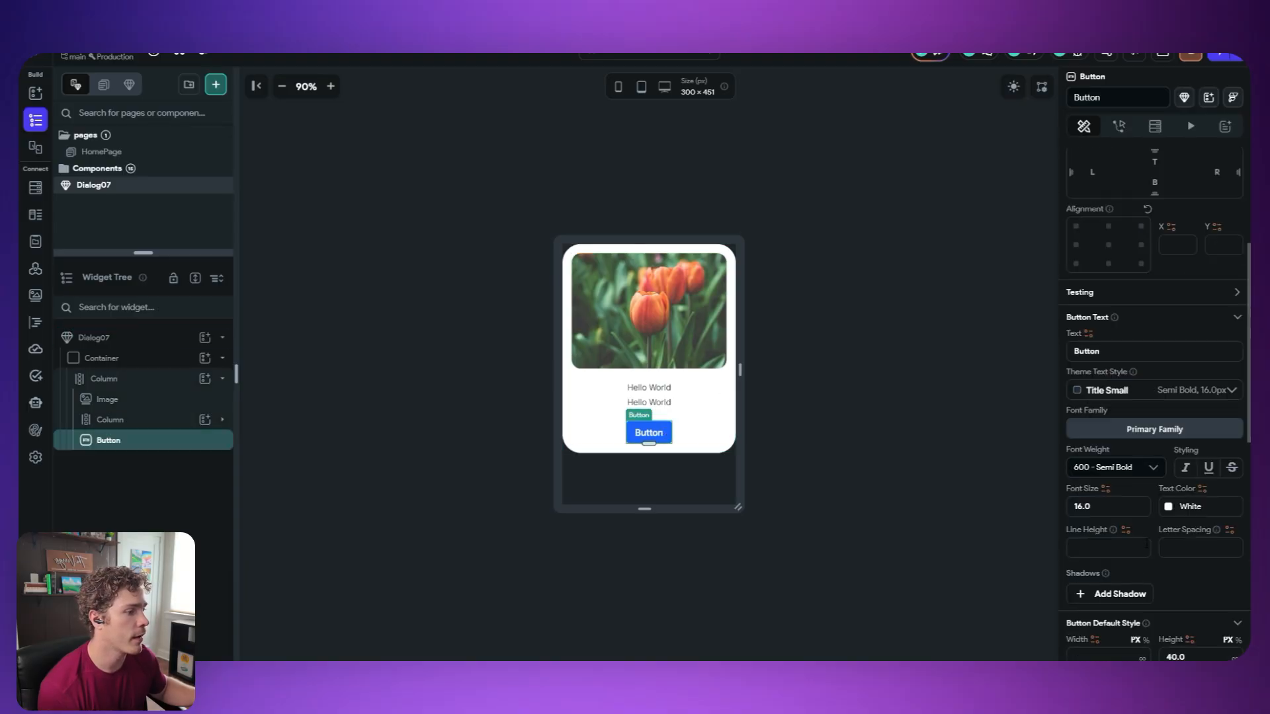
scroll(1144, 501, "up", 2)
scroll(1141, 438, "down", 3)
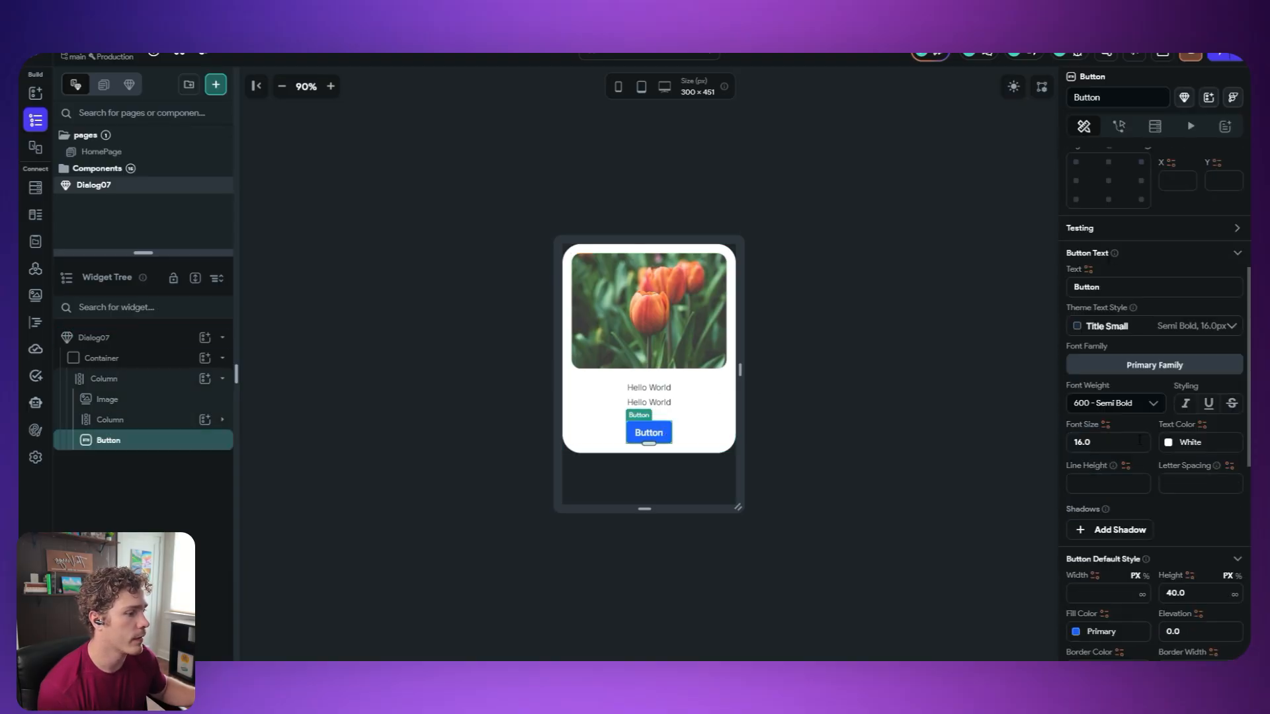
left_click(1142, 599)
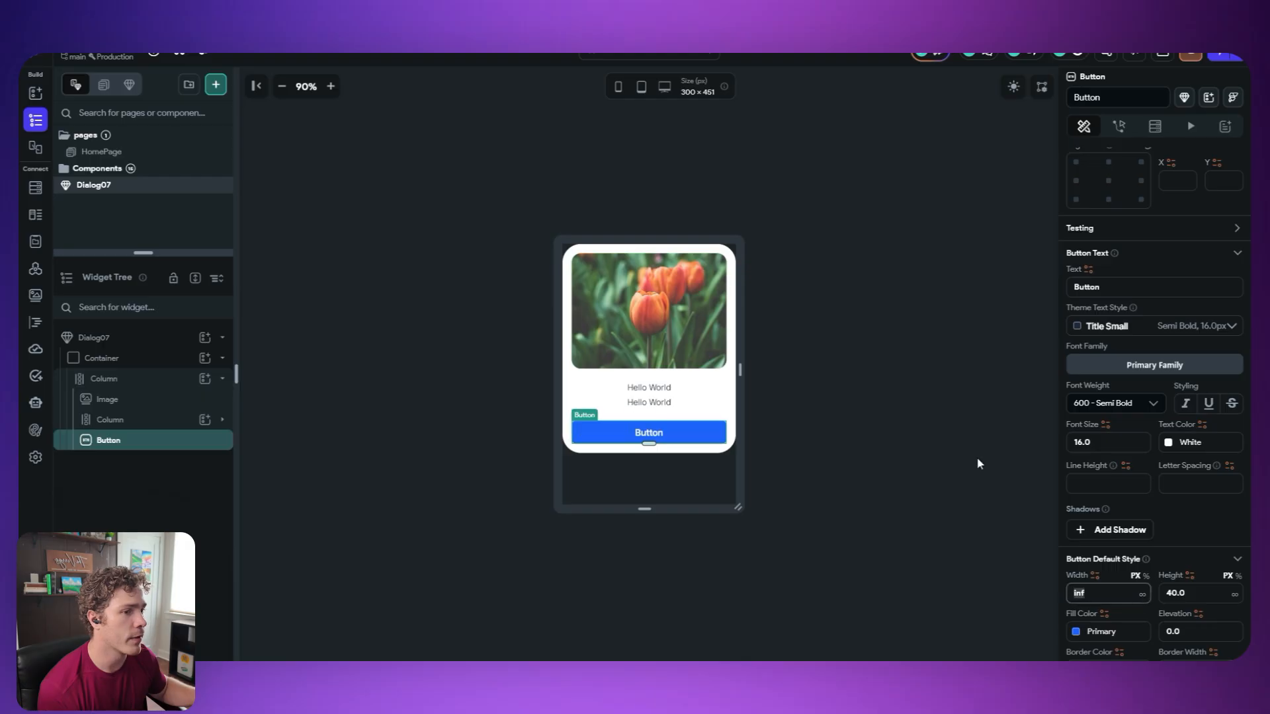
left_click(955, 437)
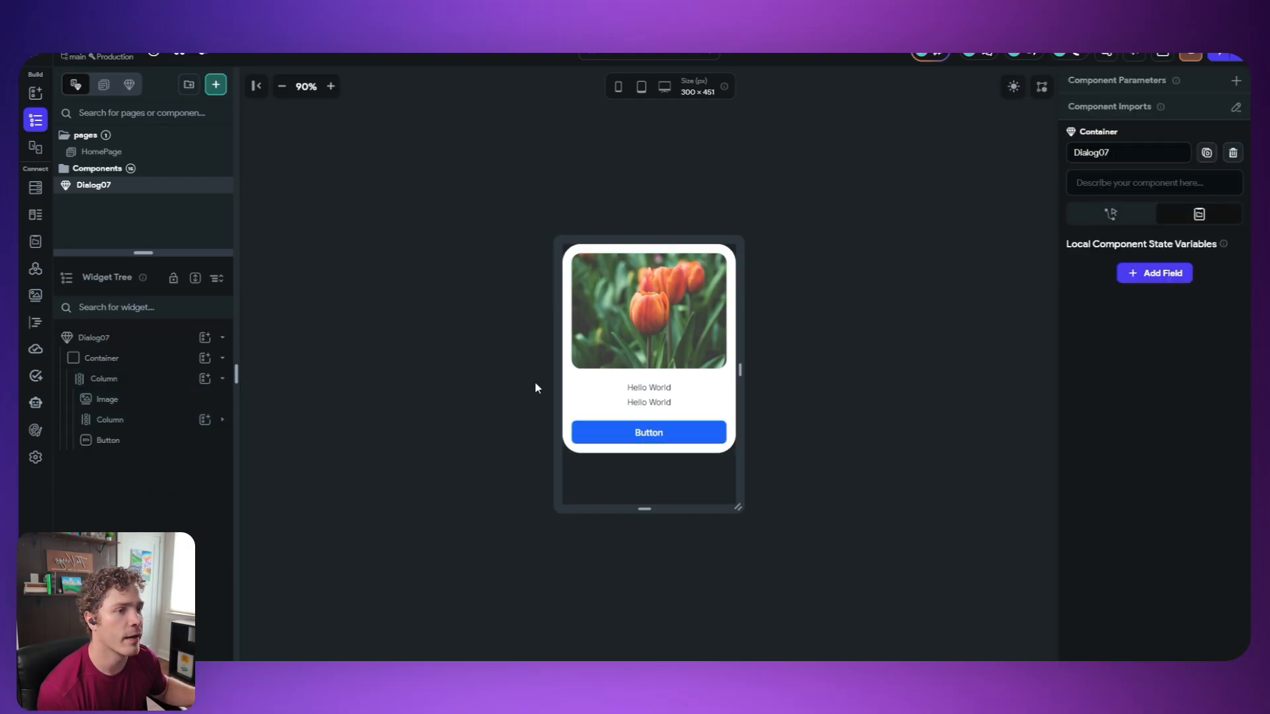
- Apply the Headline Small theme text style to the upper Hello World text
left_click(648, 388)
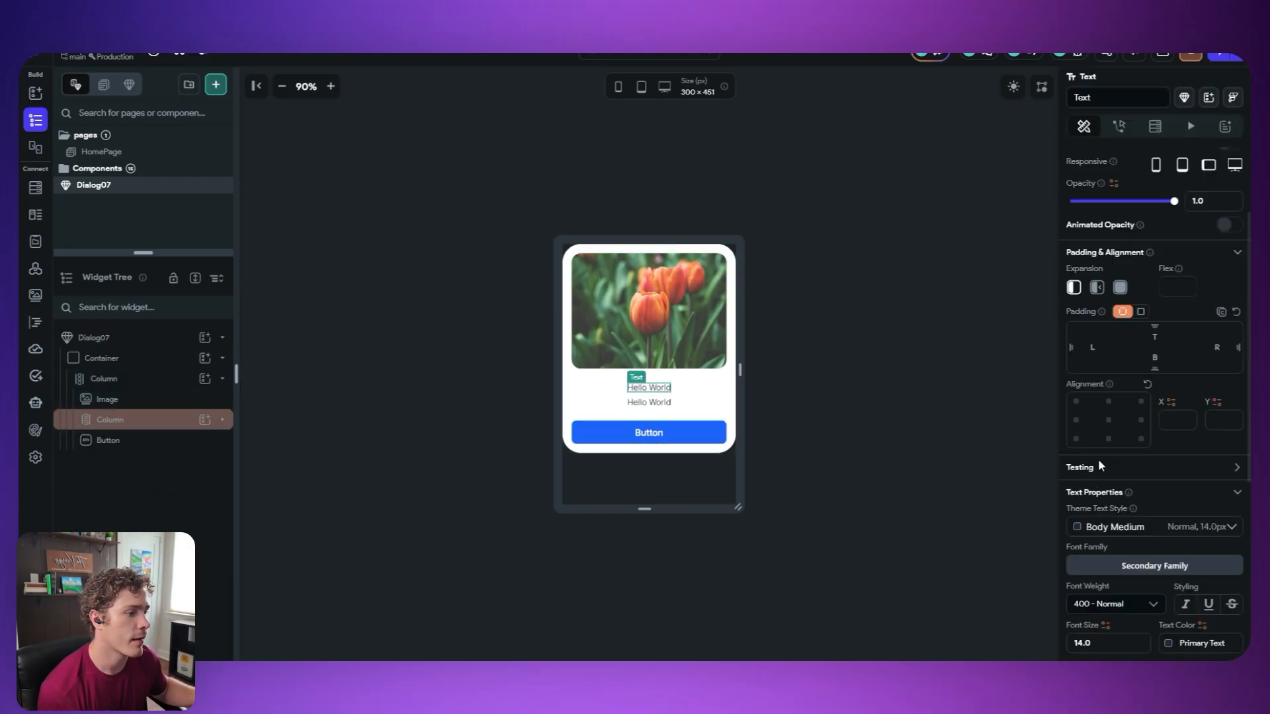
scroll(1136, 414, "down", 3)
left_click(1135, 399)
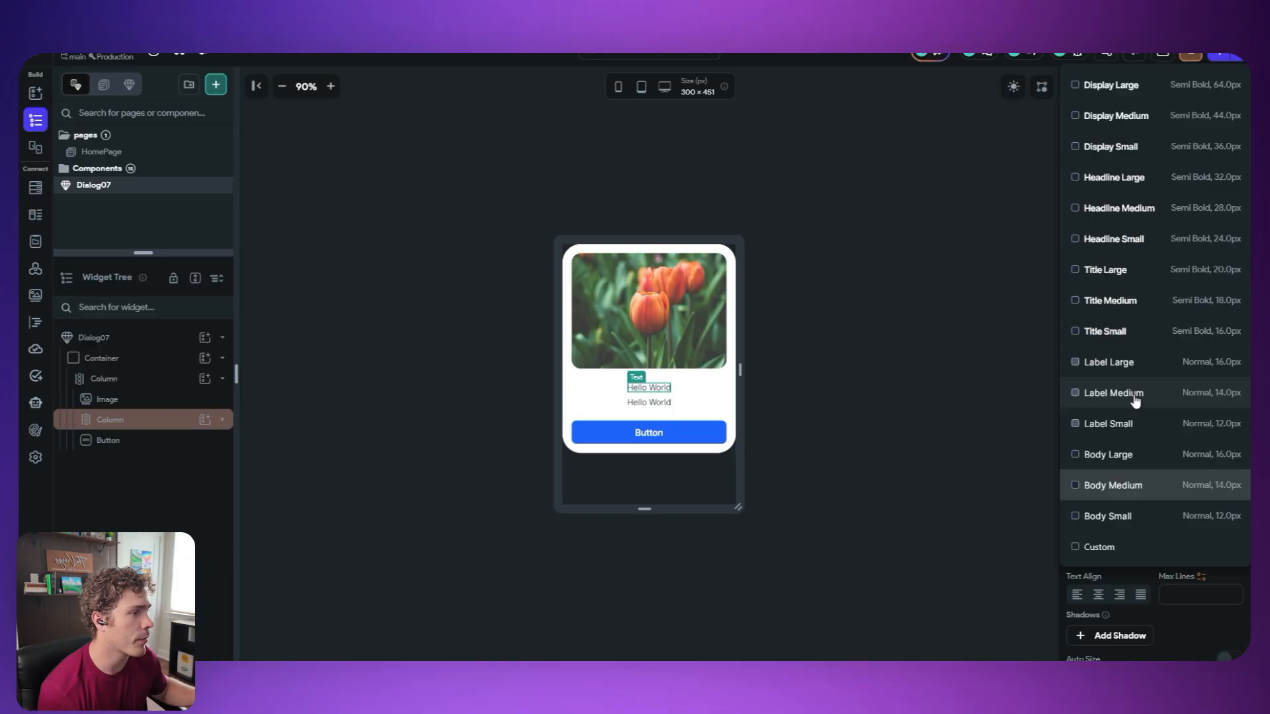
left_click(1130, 251)
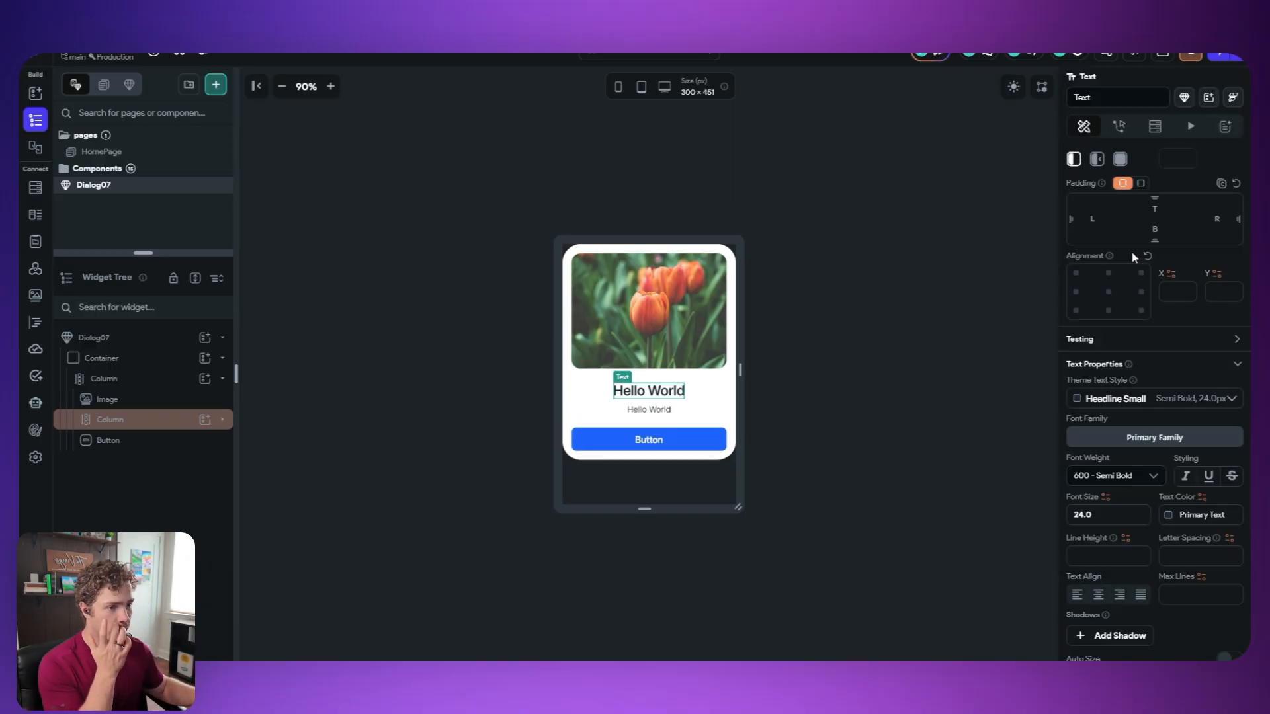
- Apply the Body Large theme text style to the lower Hello World text
left_click(653, 411)
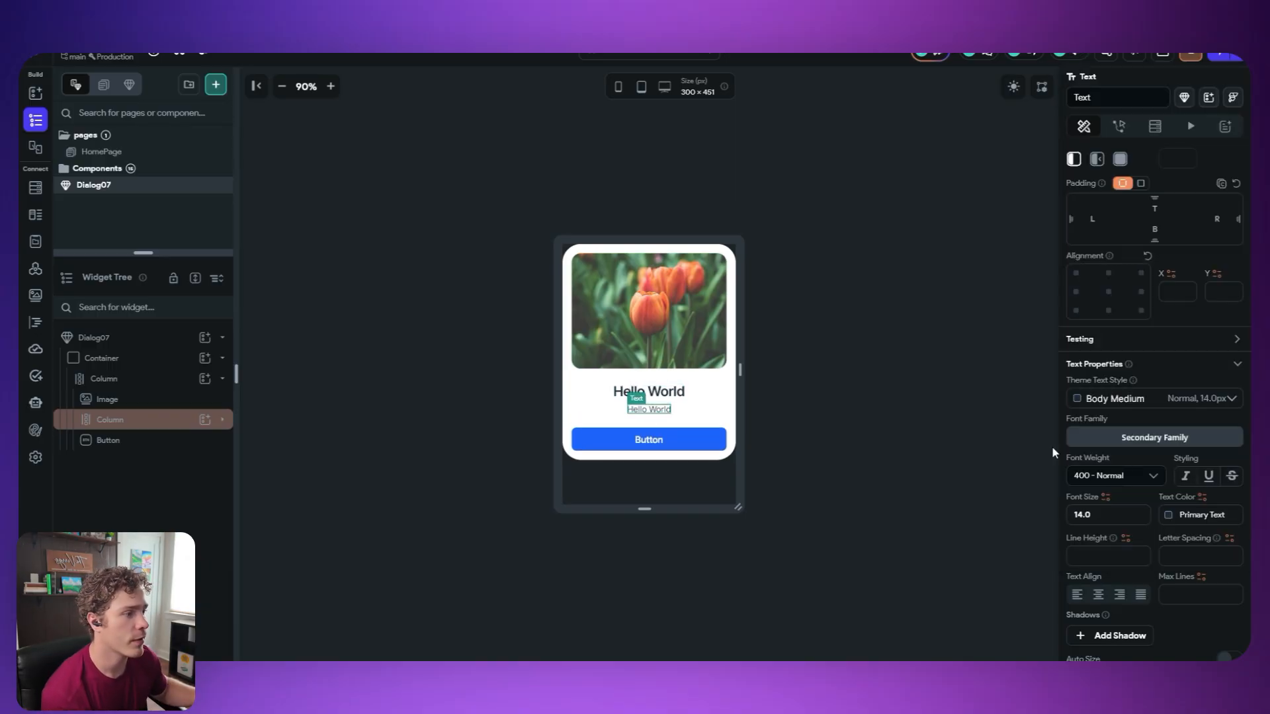
left_click(1176, 398)
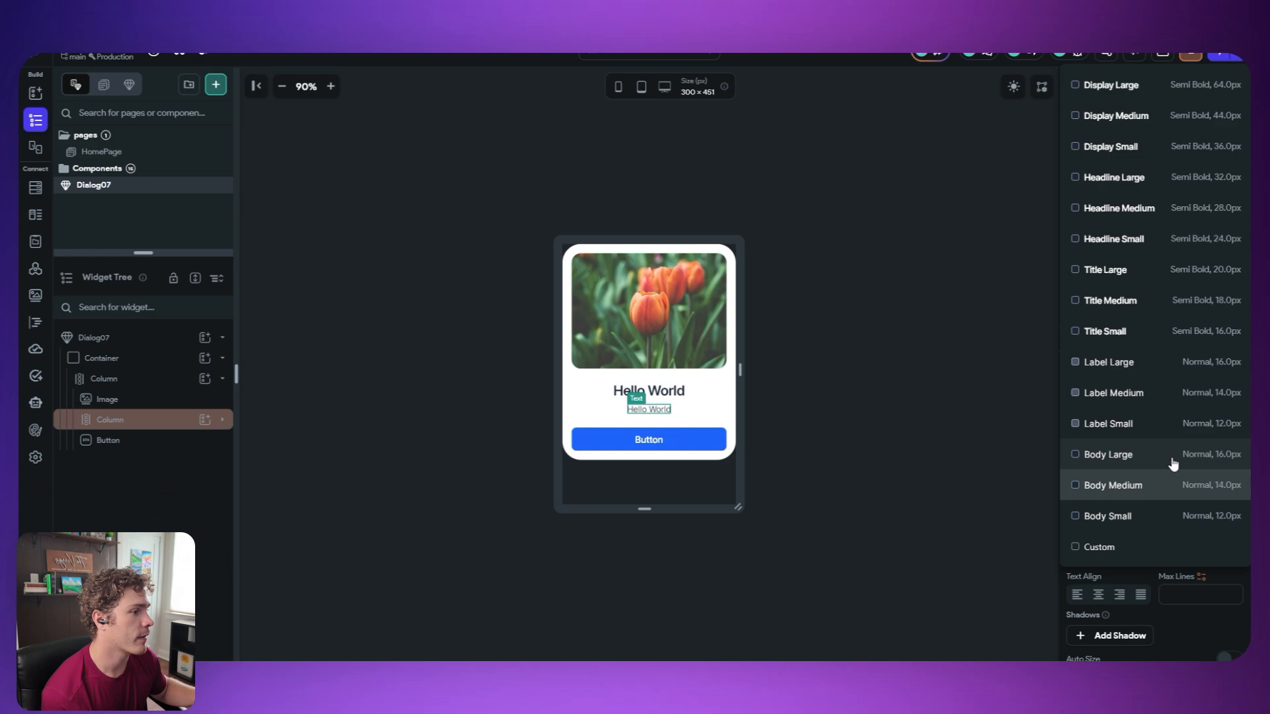
left_click(1174, 459)
left_click(925, 438)
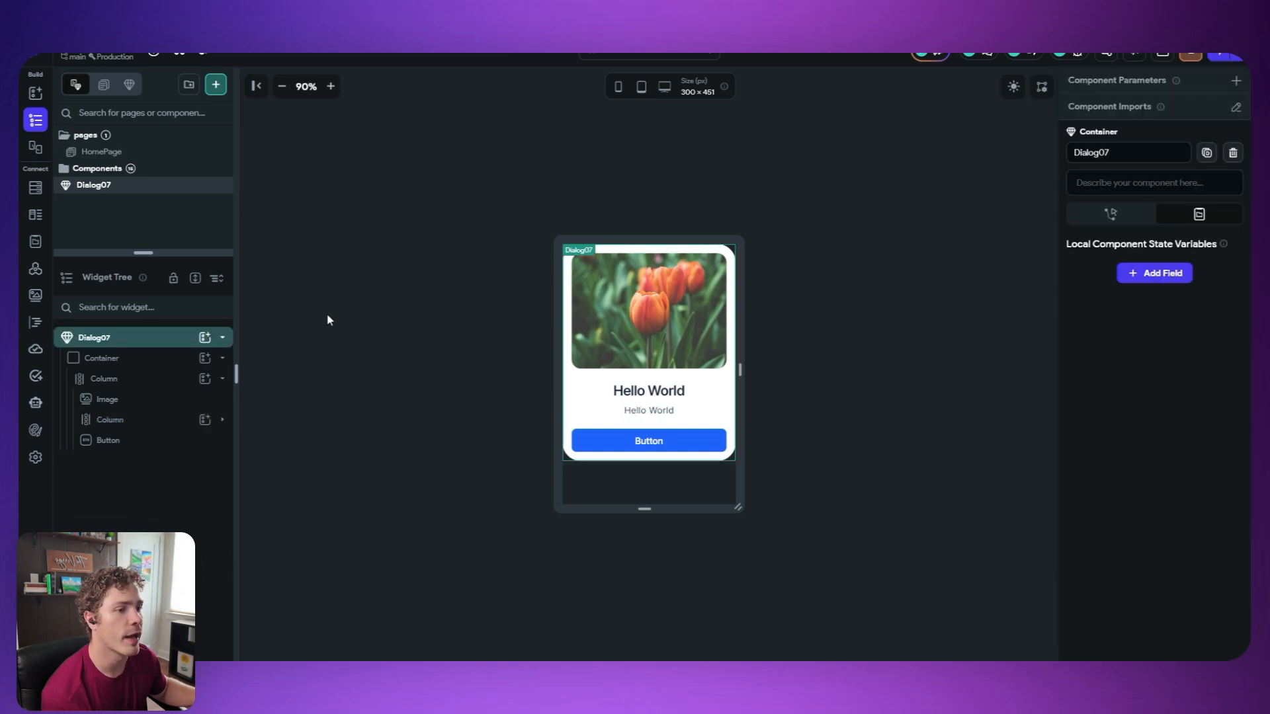
left_click(402, 350)
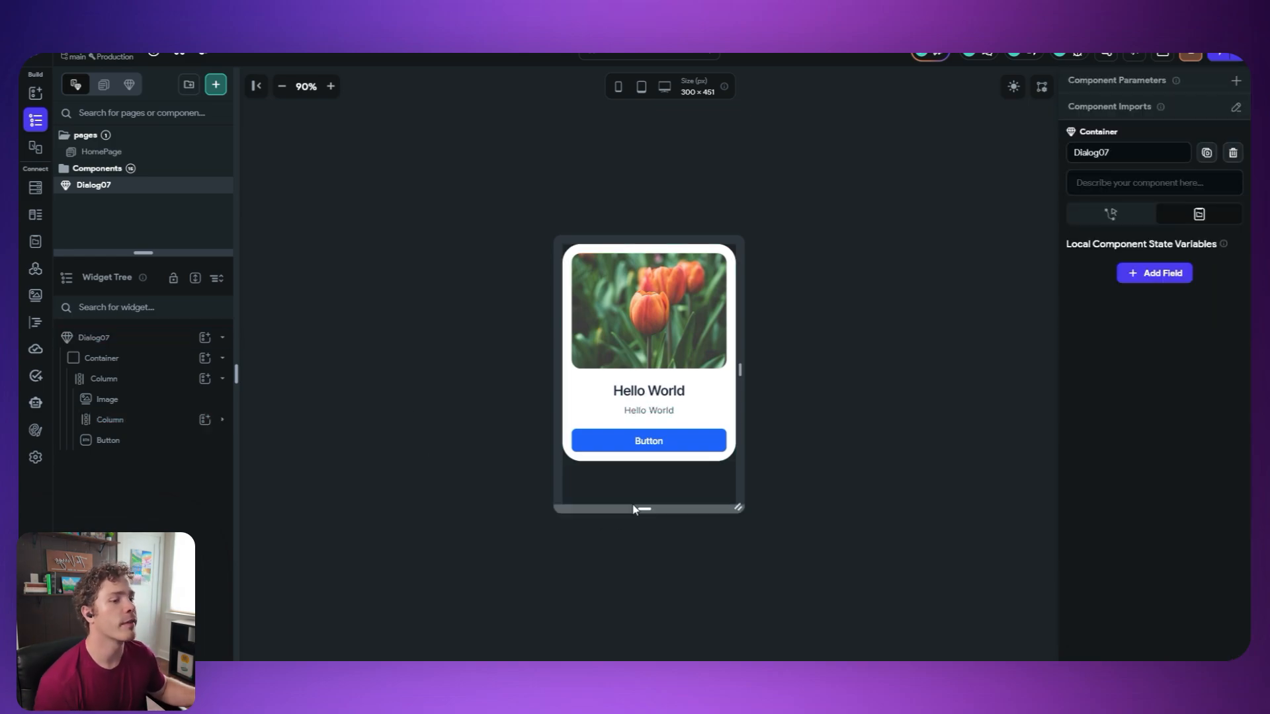
- Enlarge the component preview to about 302 × 490 px
left_click_drag(635, 506, 633, 529)
mouse_move(739, 371)
left_mouse_down()
mouse_move(787, 371)
mouse_move(742, 371)
left_mouse_up()
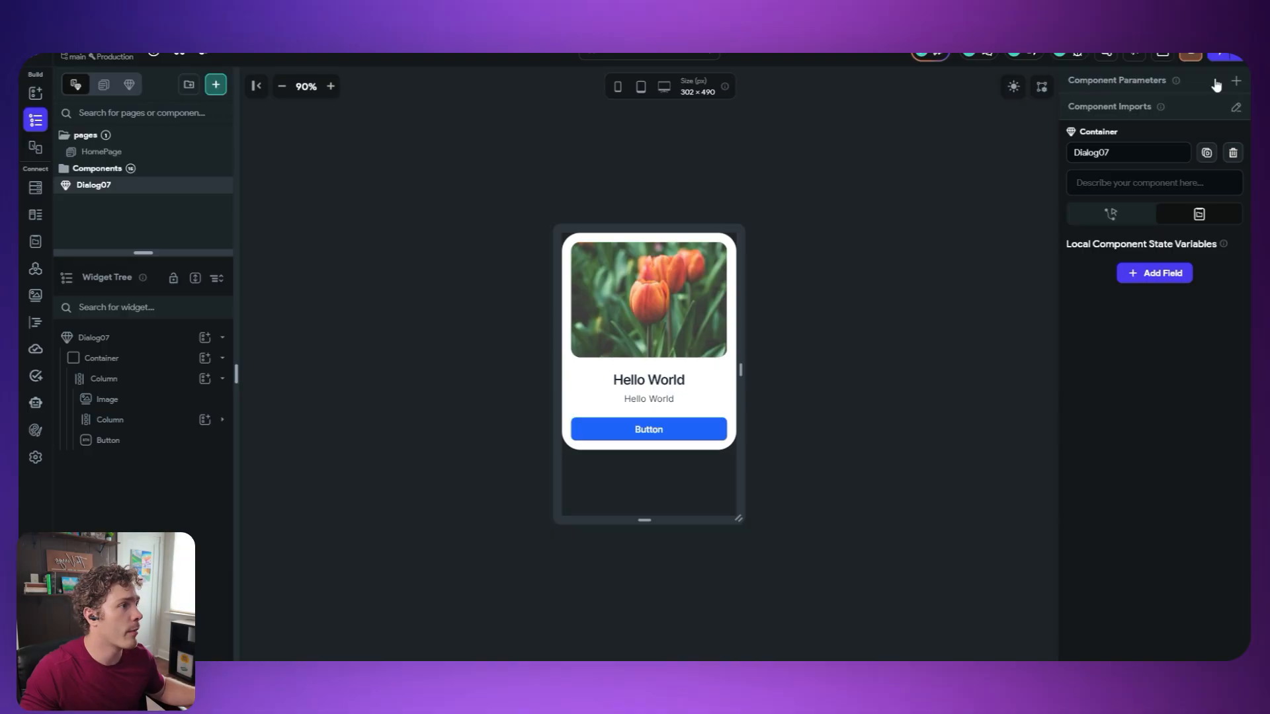
- Add a required component parameter named imageURL with the type ImagePath
left_click(1236, 82)
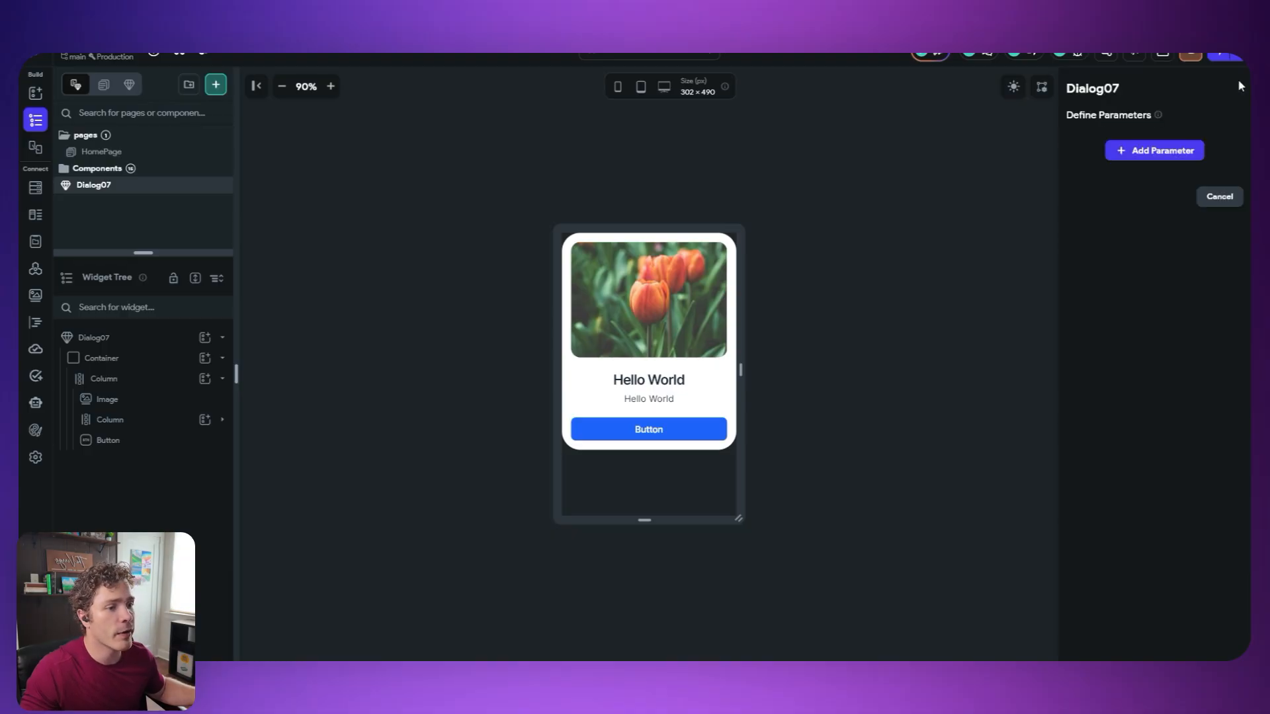
left_click(1189, 152)
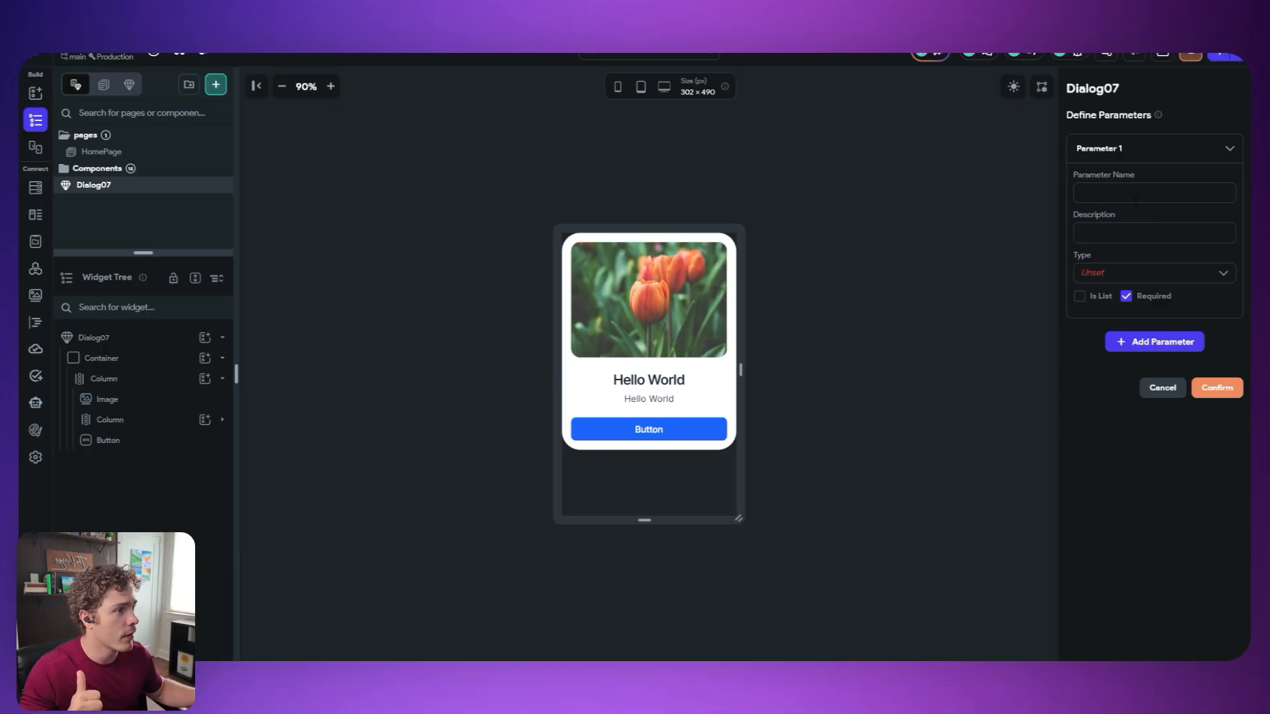
type("ima")
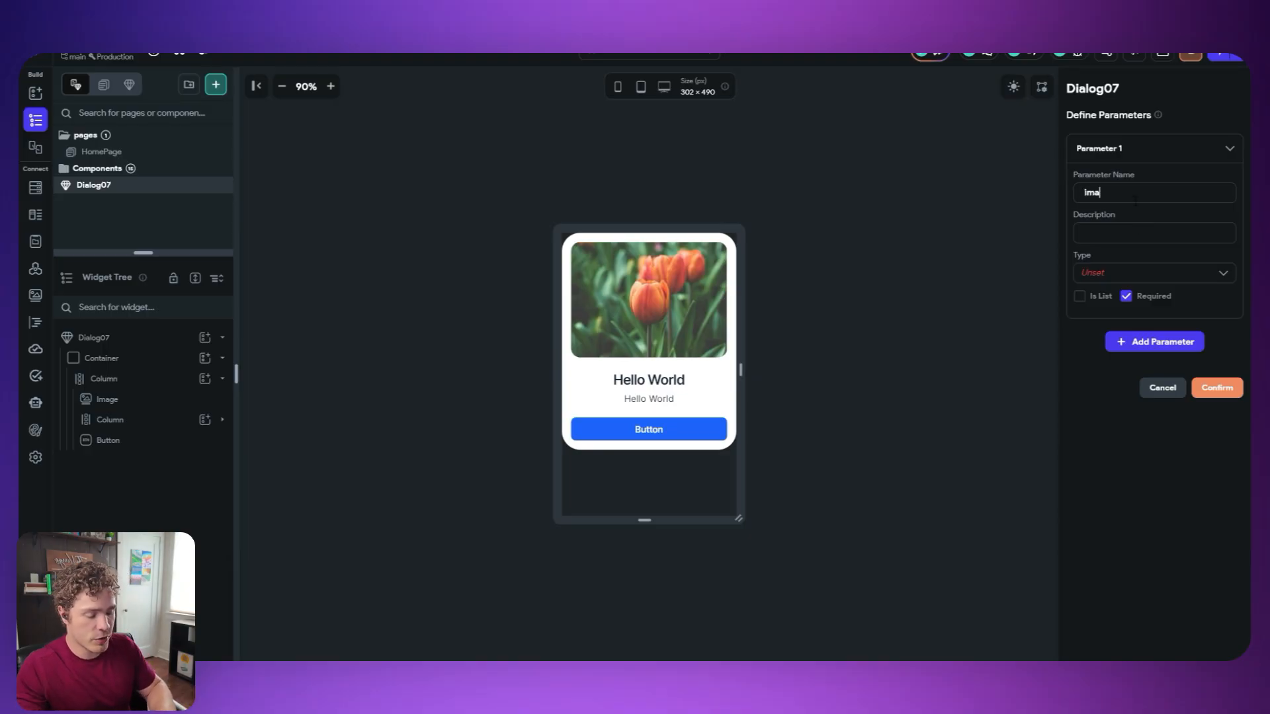
type("geURL")
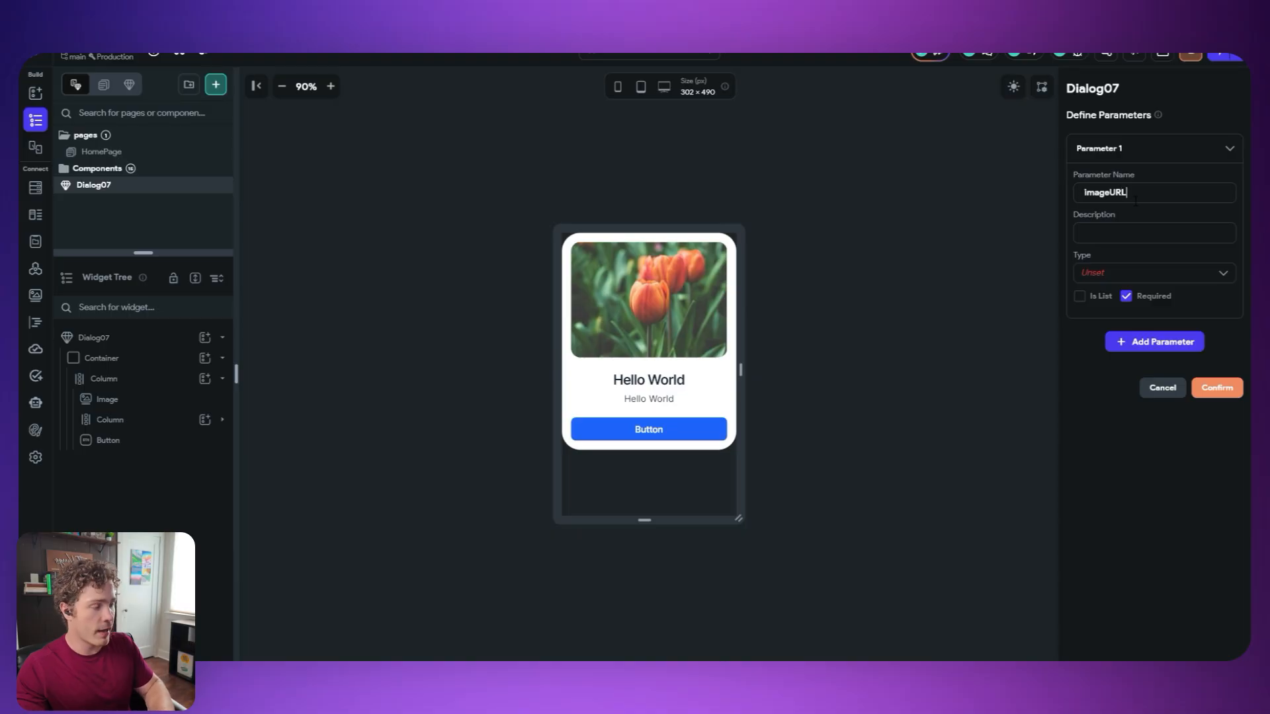
left_click(1091, 271)
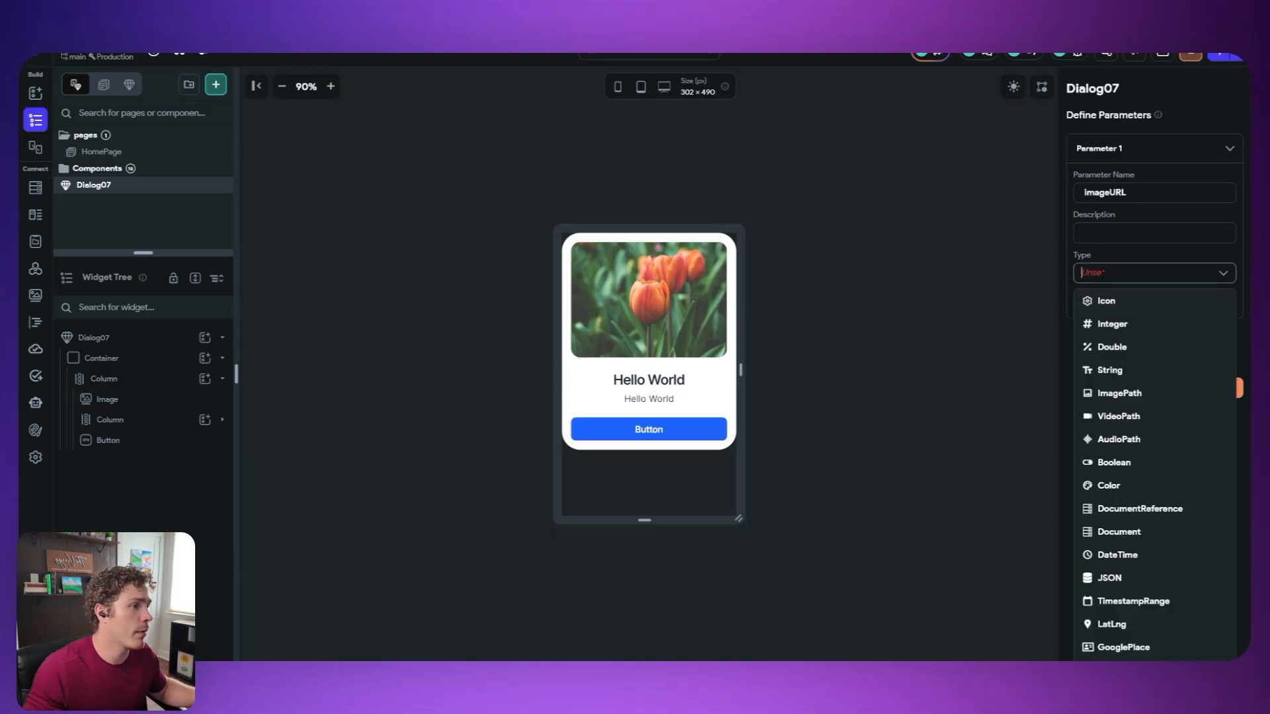
left_click(1152, 397)
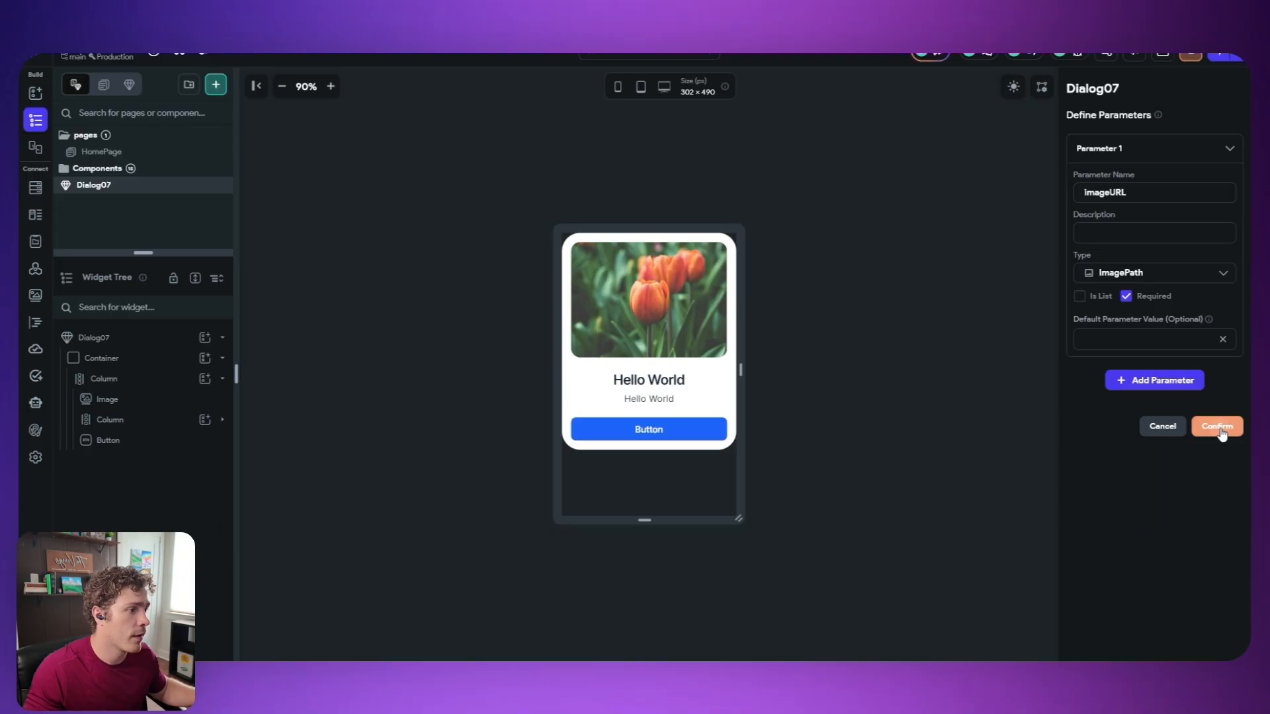
- Add a second required component parameter named title with the type String
left_click(1166, 389)
type("titl")
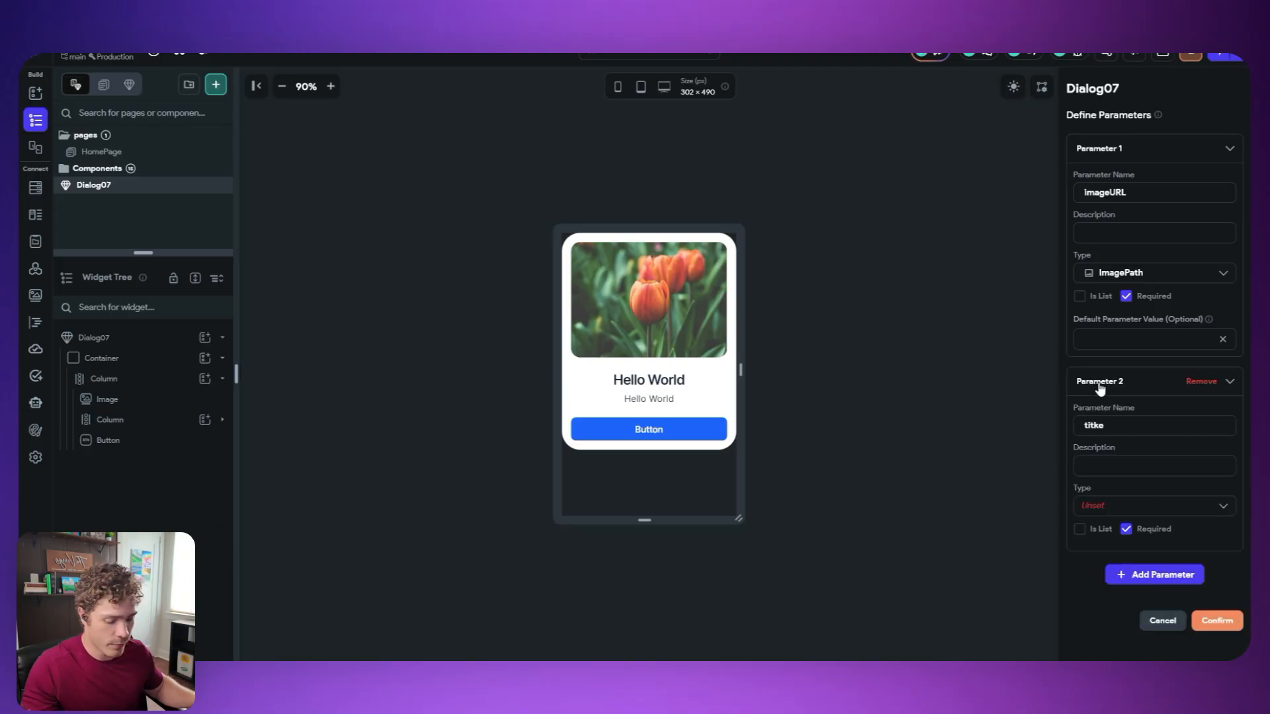
type("e")
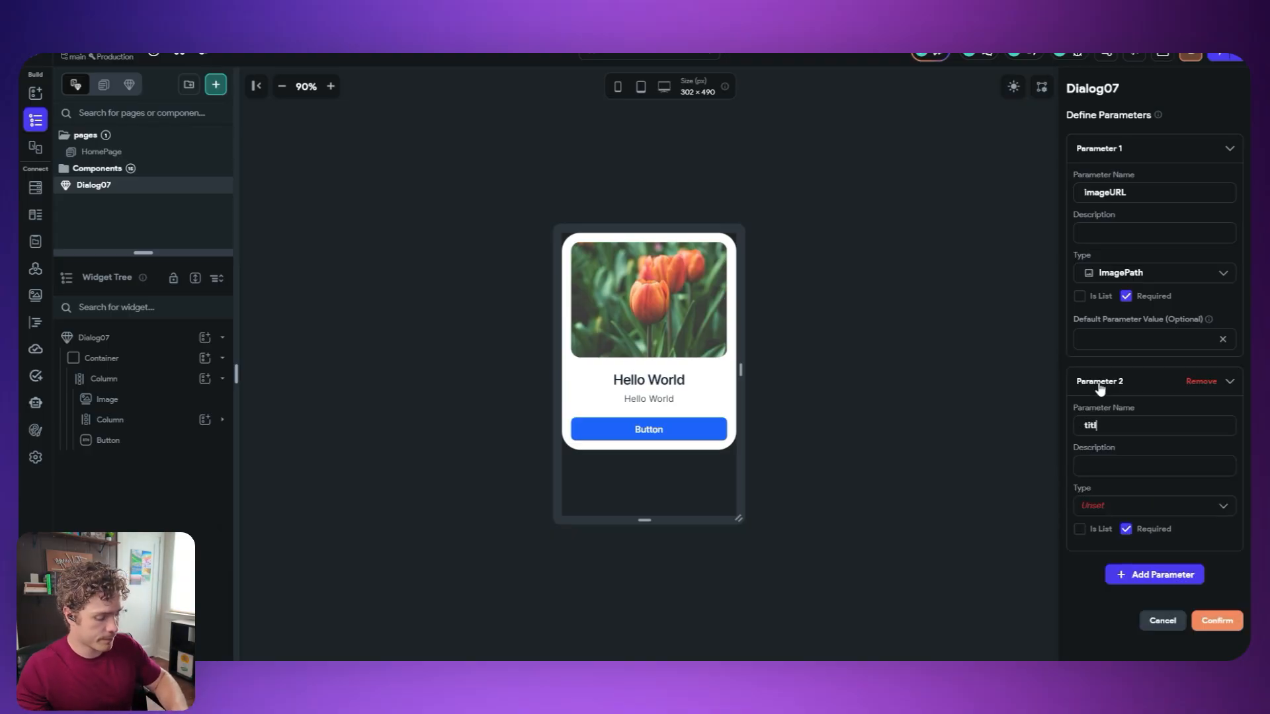
left_click(1137, 505)
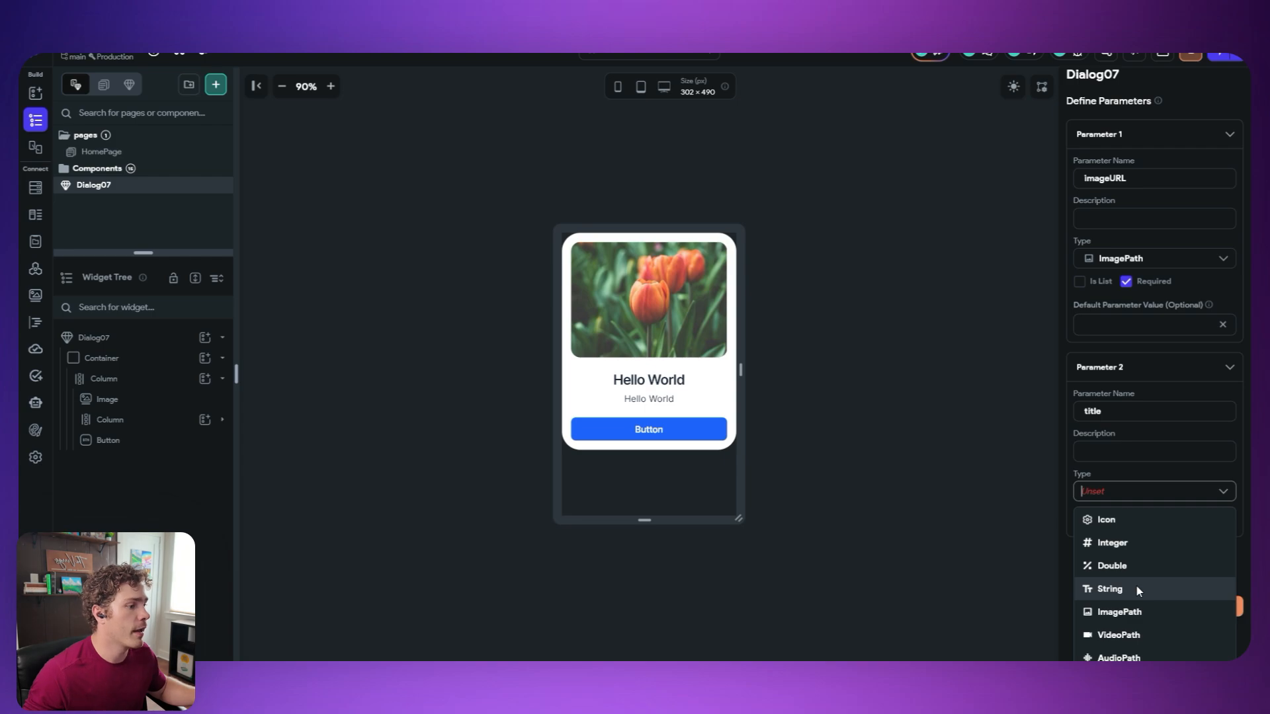
left_click(1136, 587)
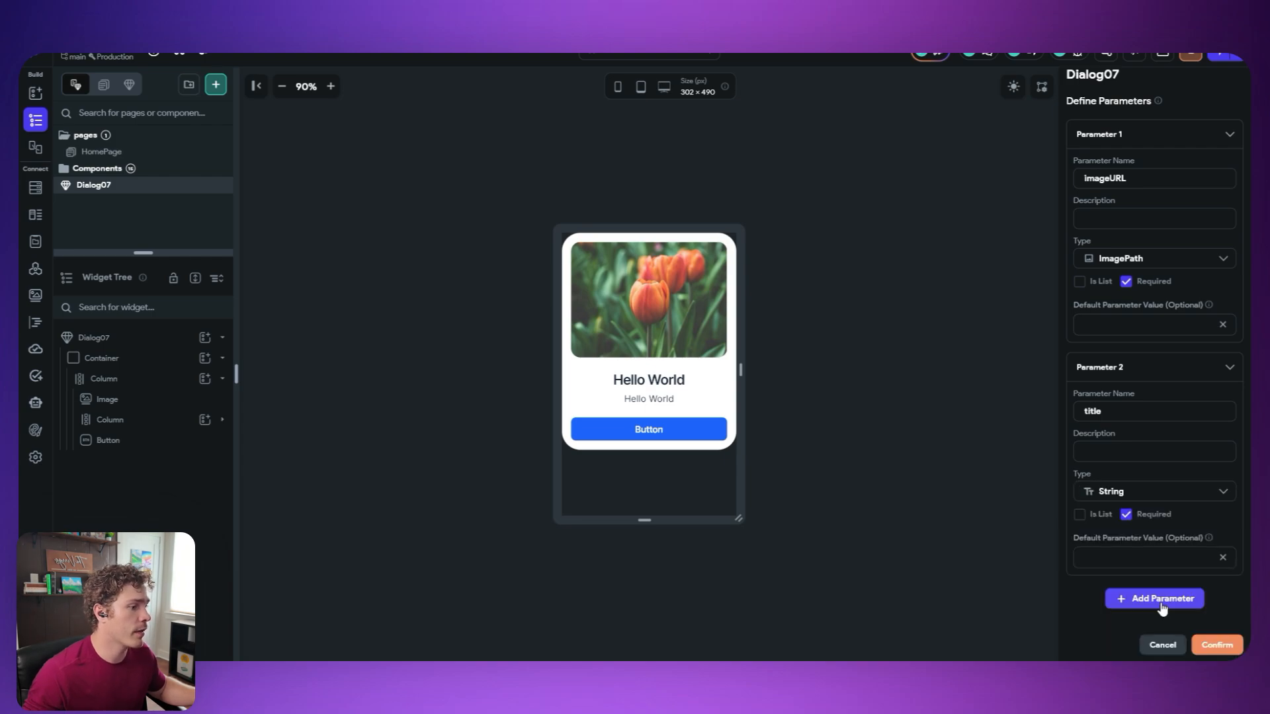
- Add a third required component parameter named description with the type String
left_click(1155, 598)
scroll(1157, 515, "down", 2)
left_click(1135, 516)
type("des")
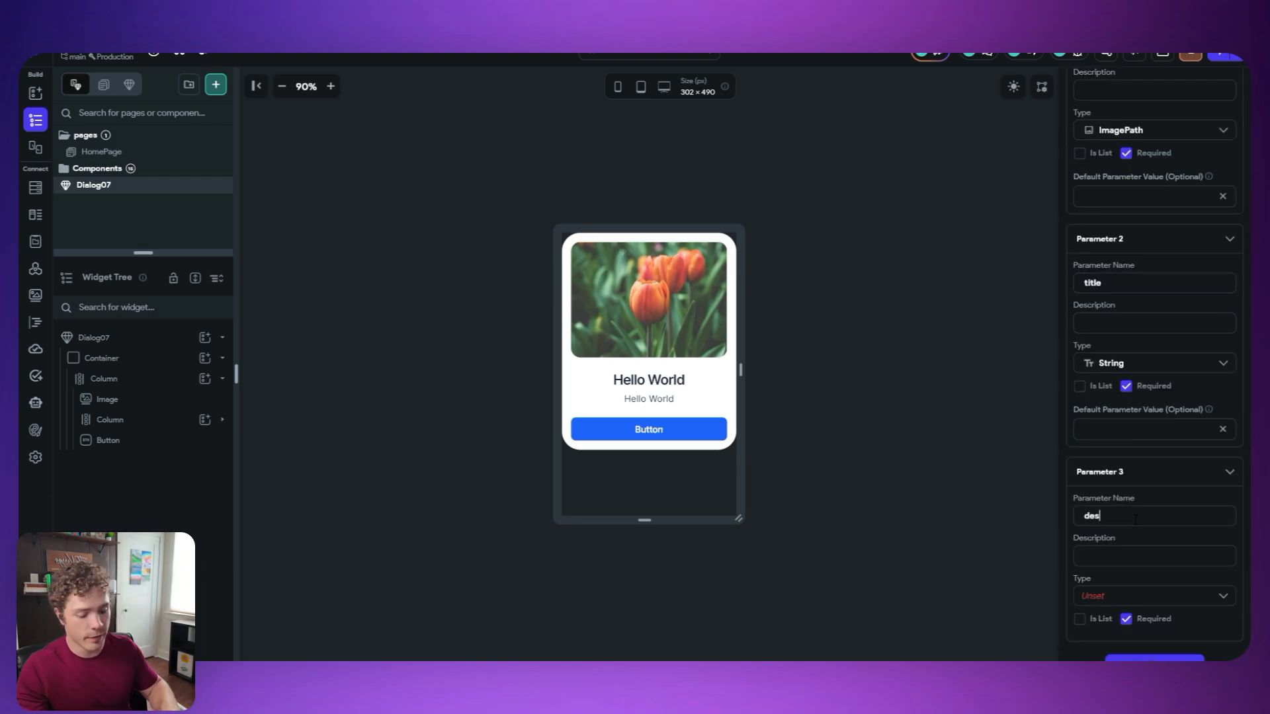
type("cription")
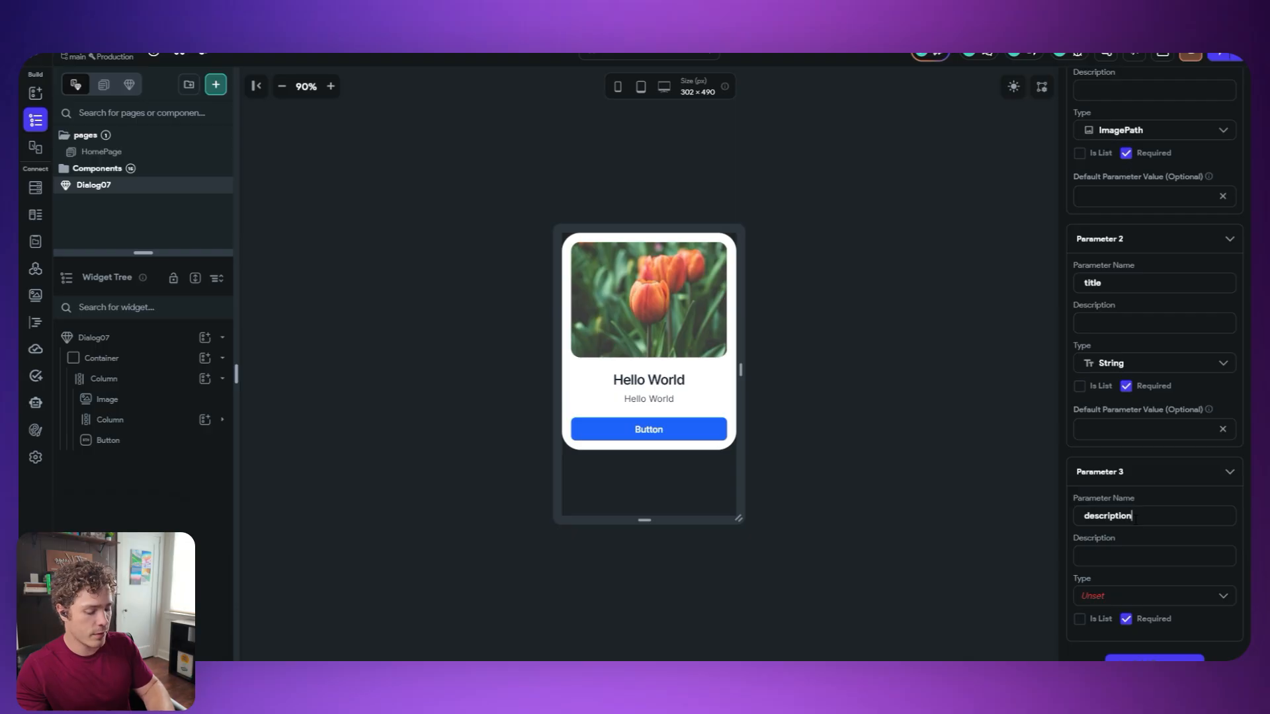
left_click(1131, 594)
left_click(1131, 590)
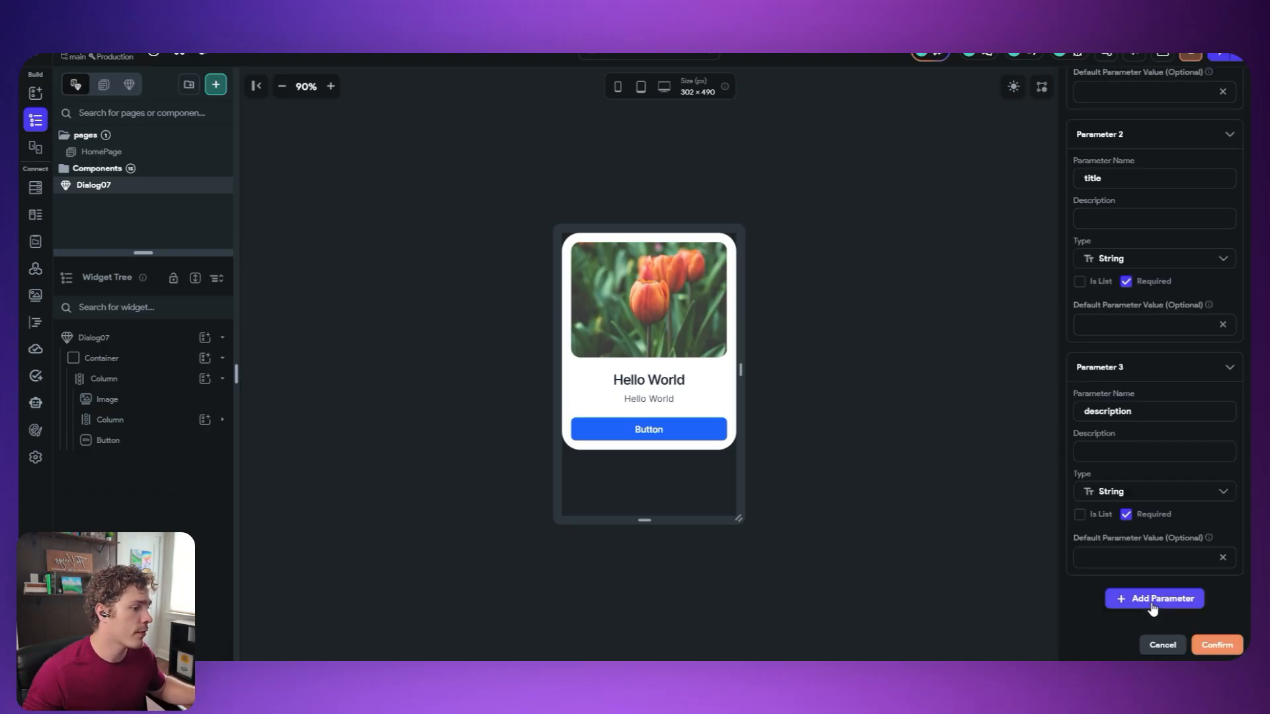
- Add a fourth required parameter named buttonAction with the type Action and save the Dialog07 parameter definitions
left_click(1153, 603)
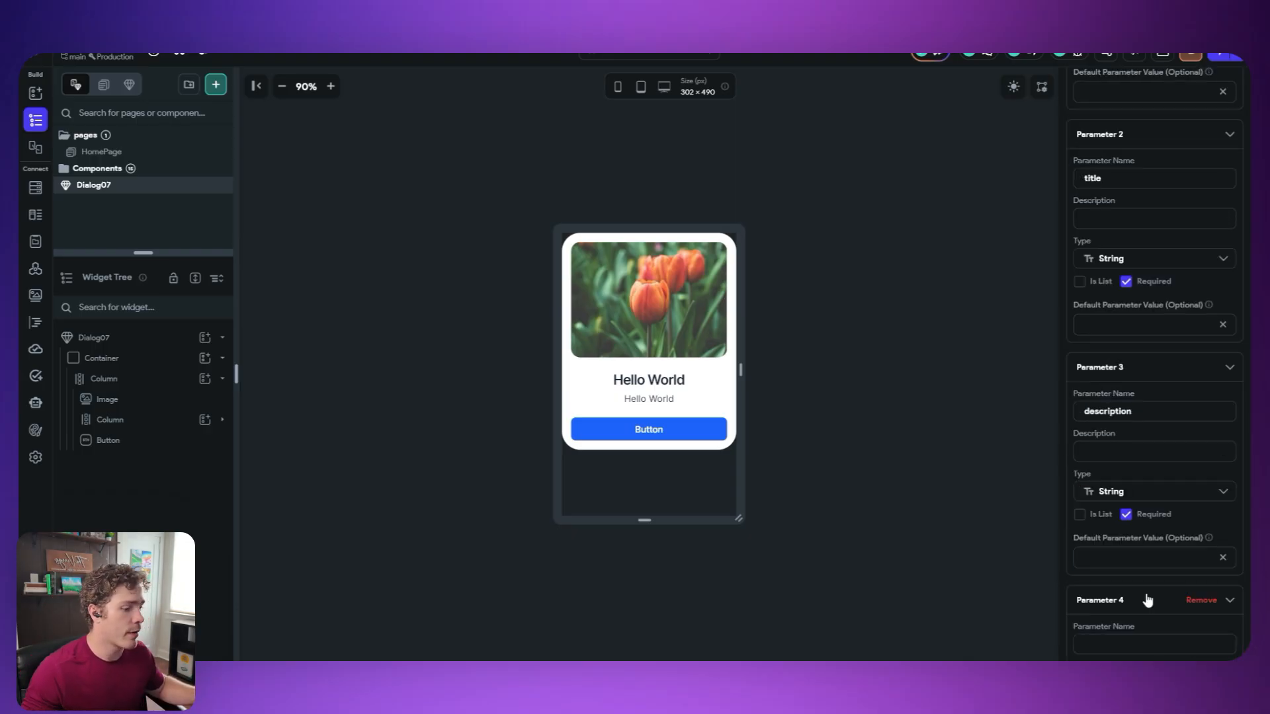
type("butt")
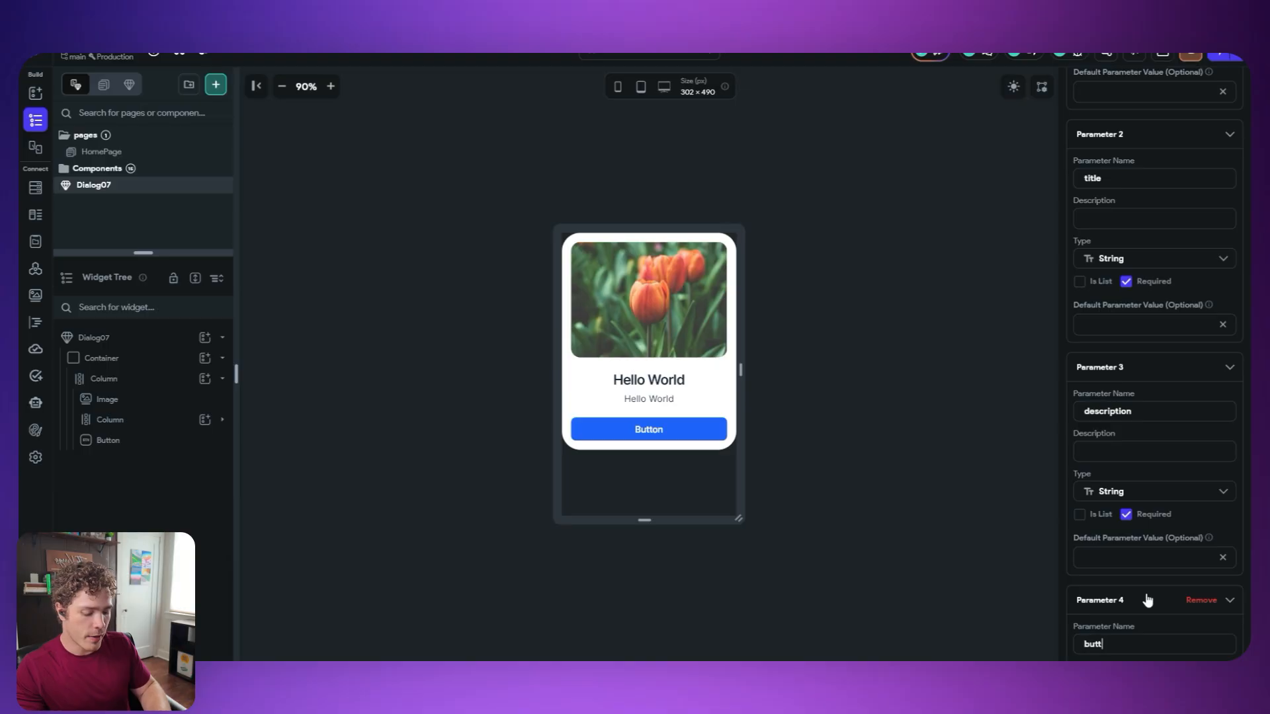
type("onAction")
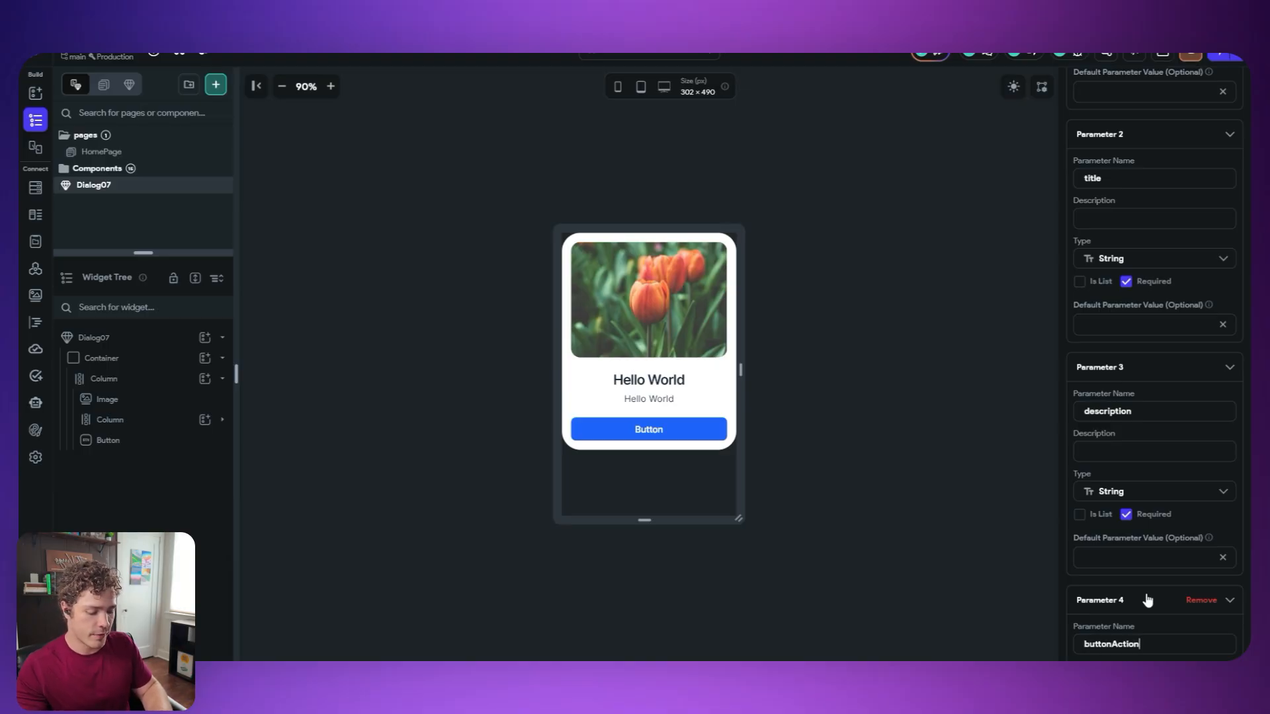
scroll(1148, 600, "down", 4)
left_click(1136, 494)
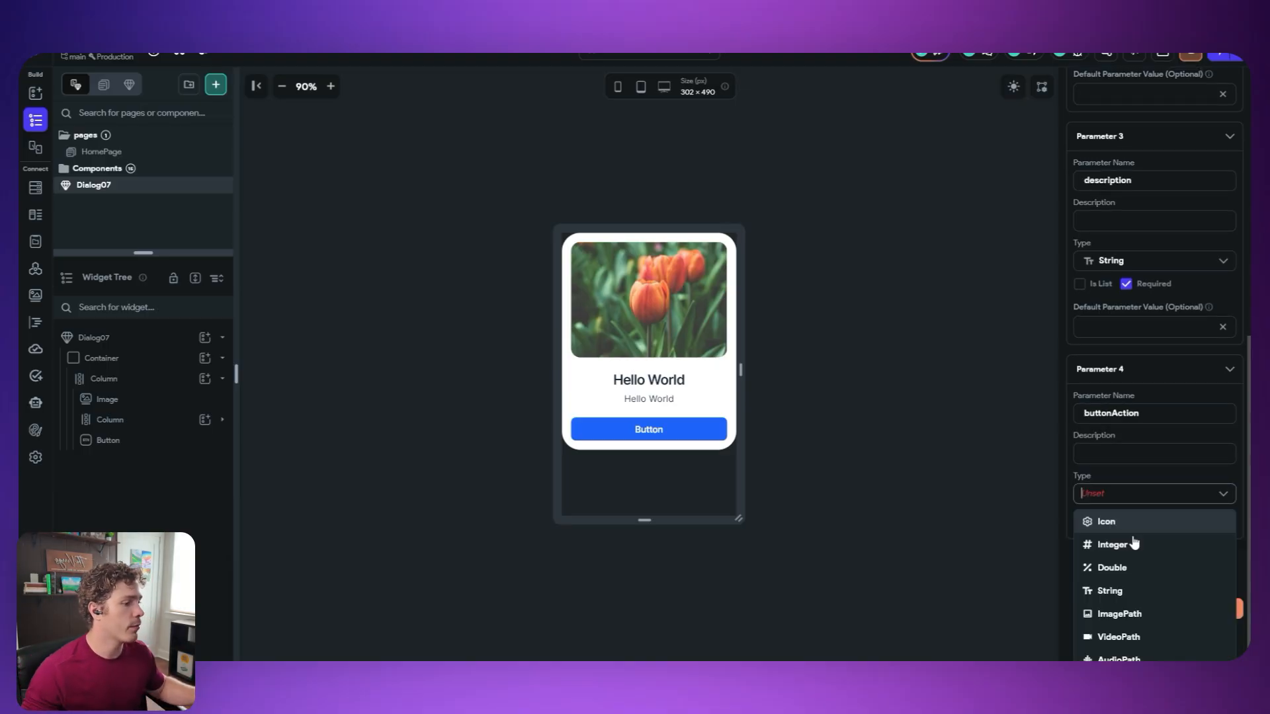
scroll(1136, 569, "down", 4)
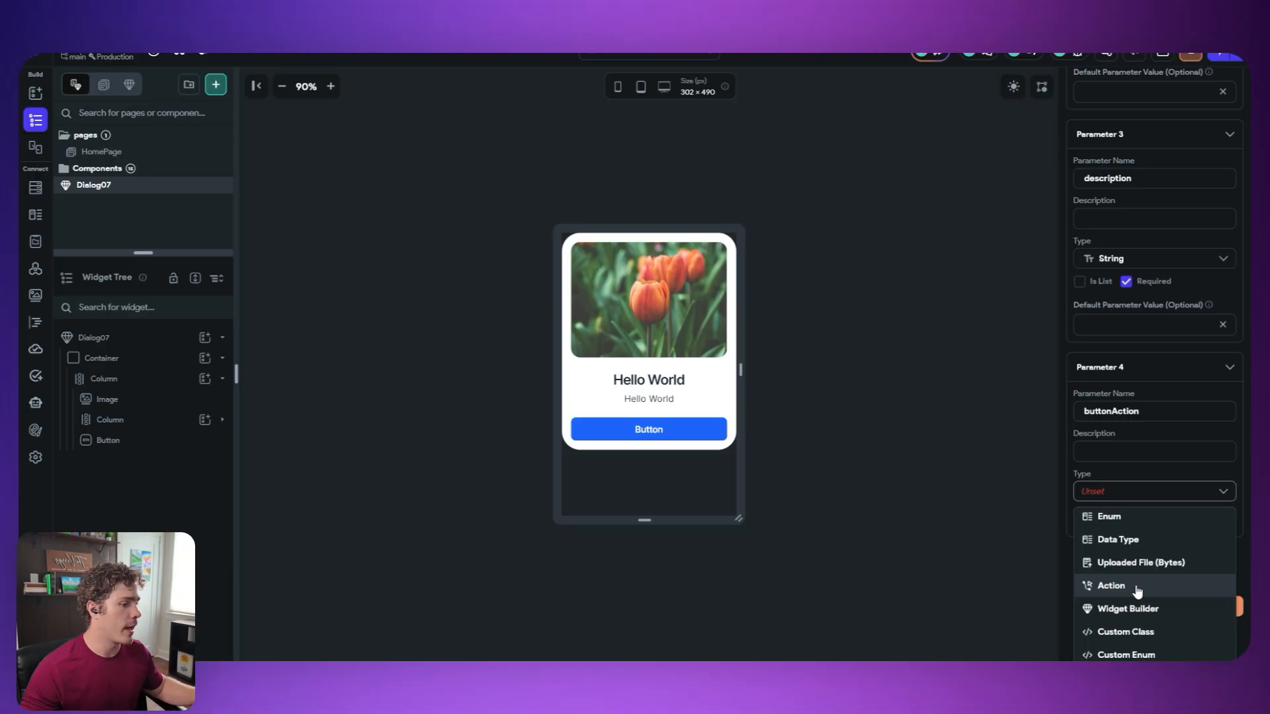
left_click(1136, 586)
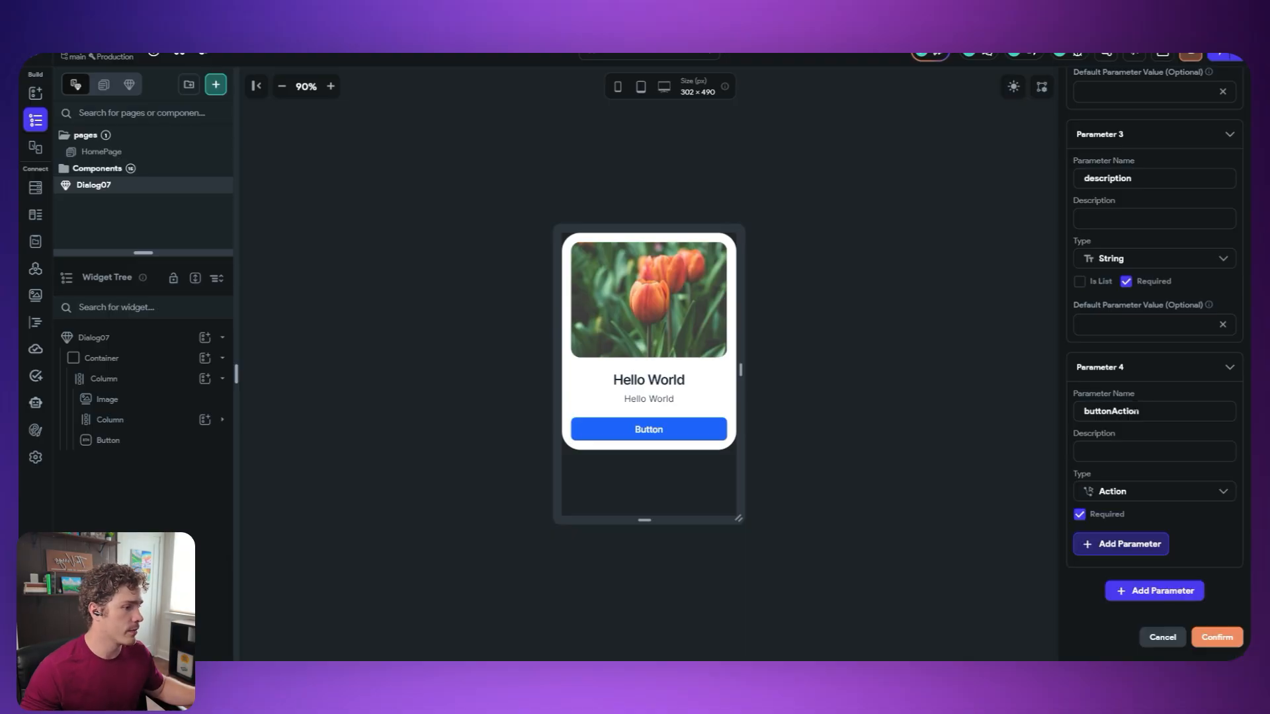
left_click(1216, 639)
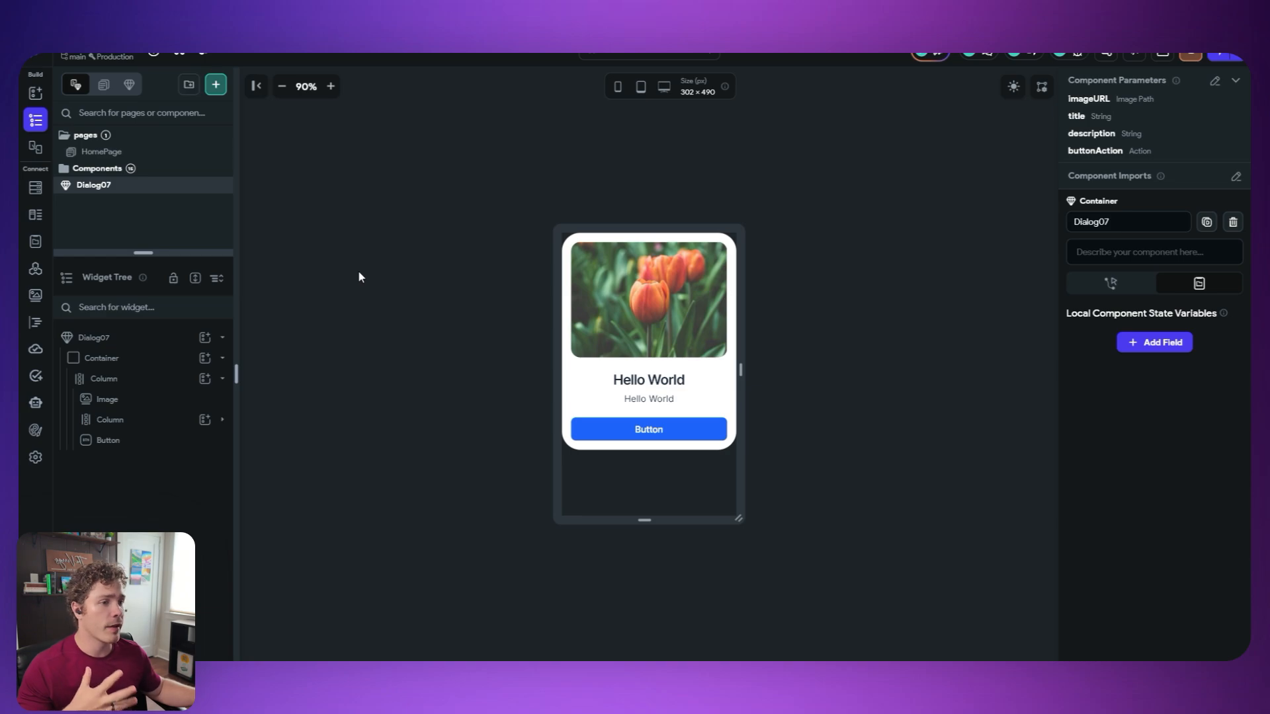
- Bind the Image's path to the imageURL component parameter
left_click(680, 321)
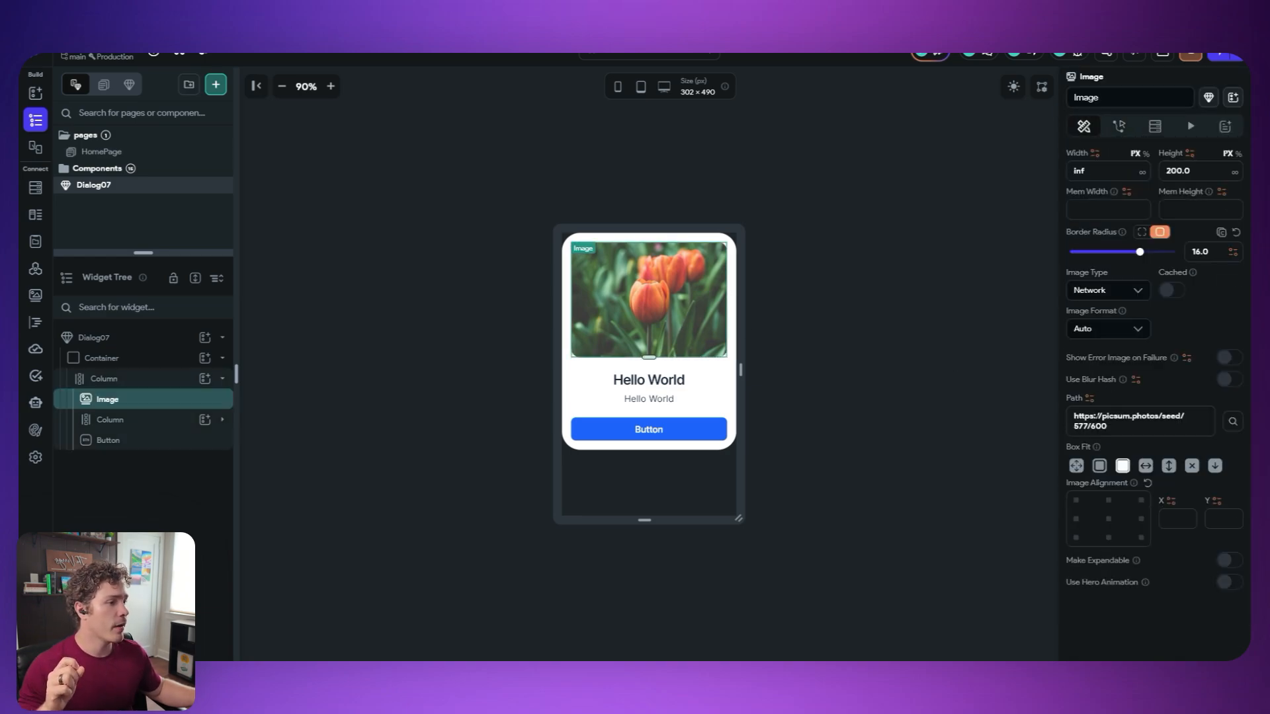
left_click(416, 245)
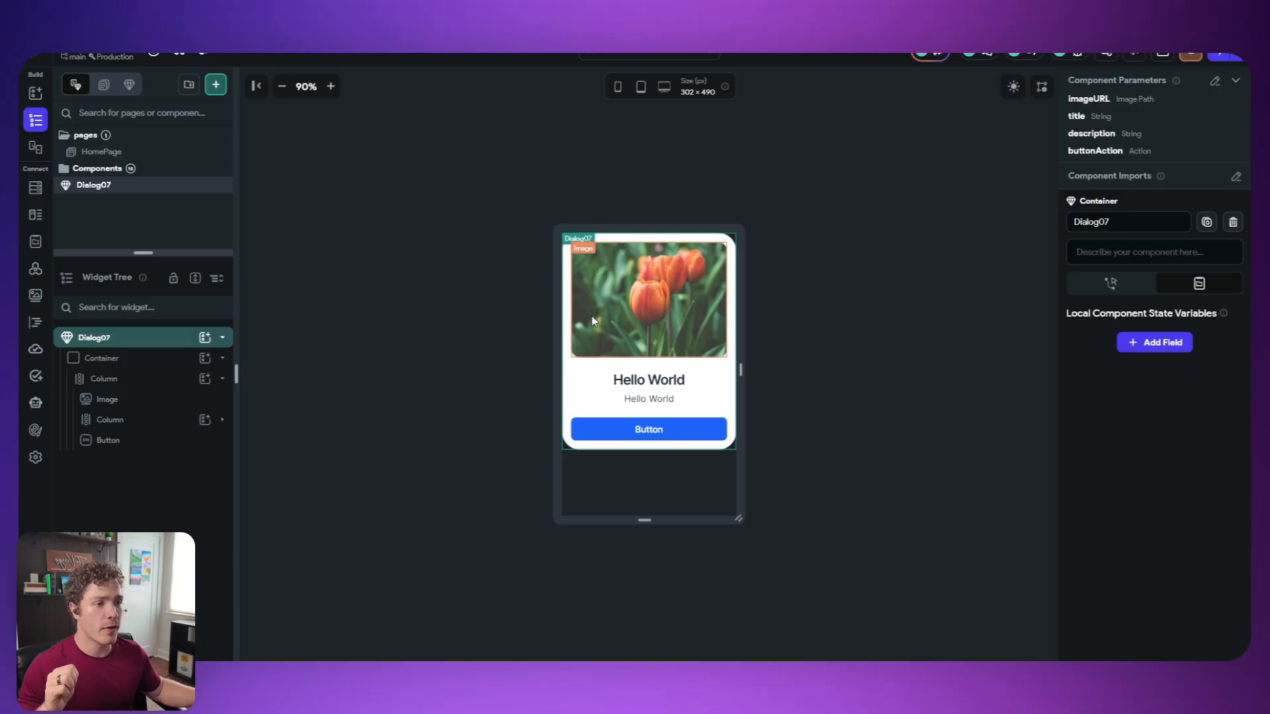
left_click(592, 317)
scroll(1147, 413, "down", 6)
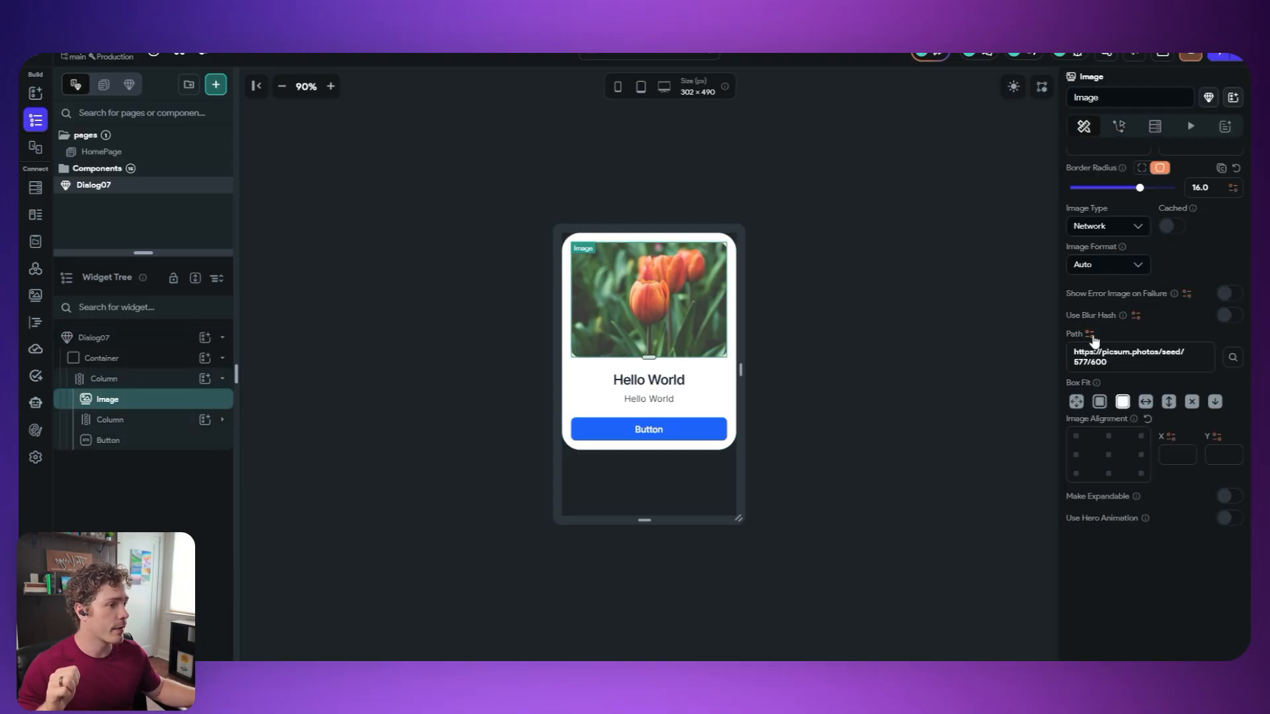
left_click(1088, 333)
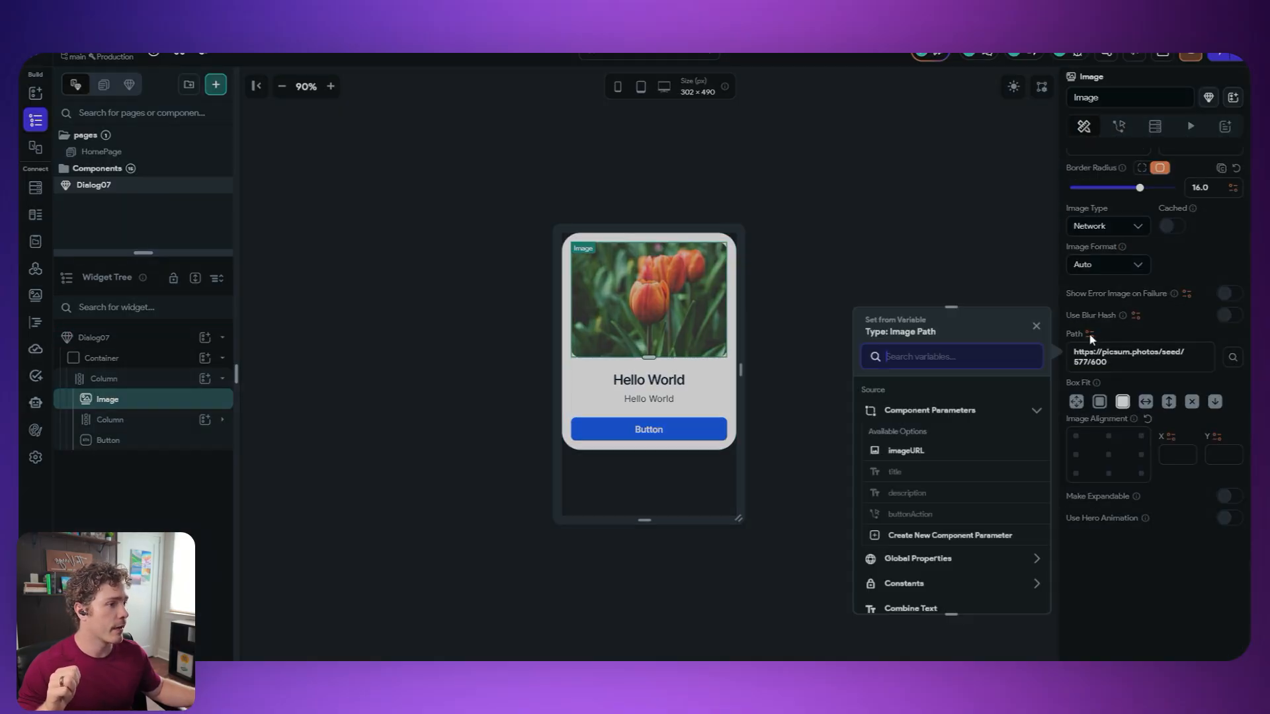
left_click(893, 456)
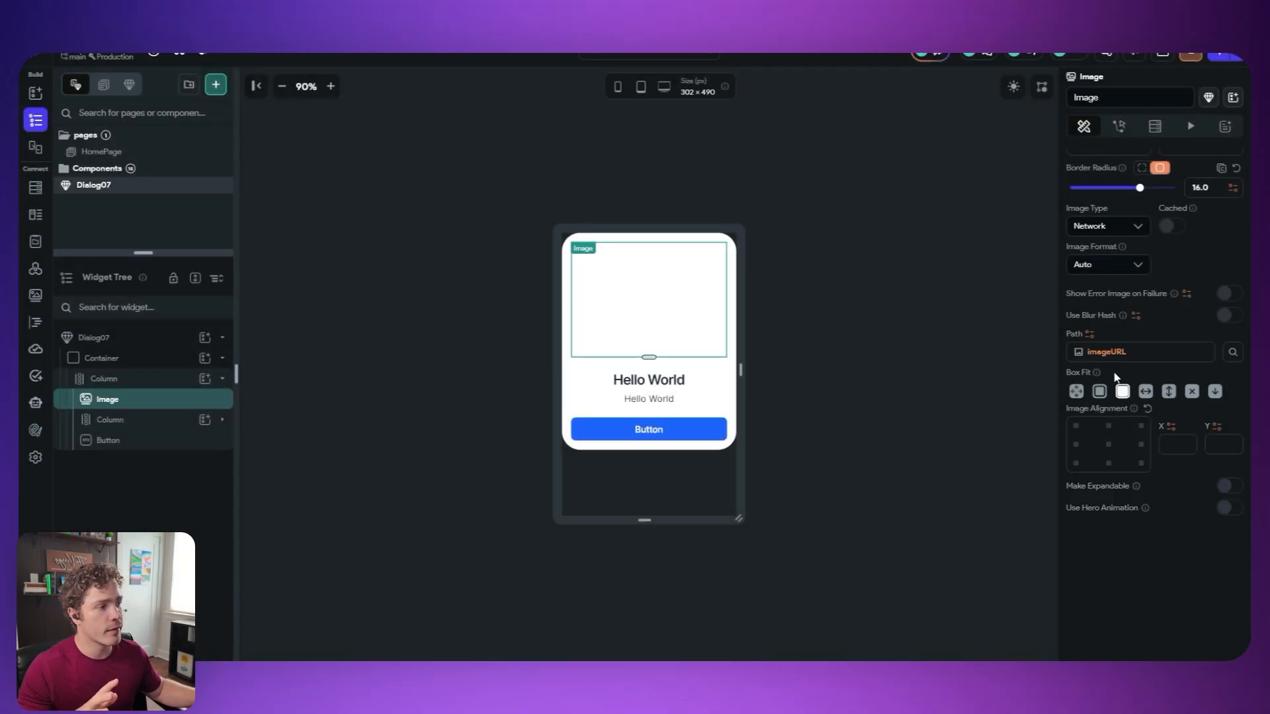
- Paste the wallpapers.com Lego bricks image link as the UI Builder Display Value of the Image's imageURL binding
left_click(1117, 352)
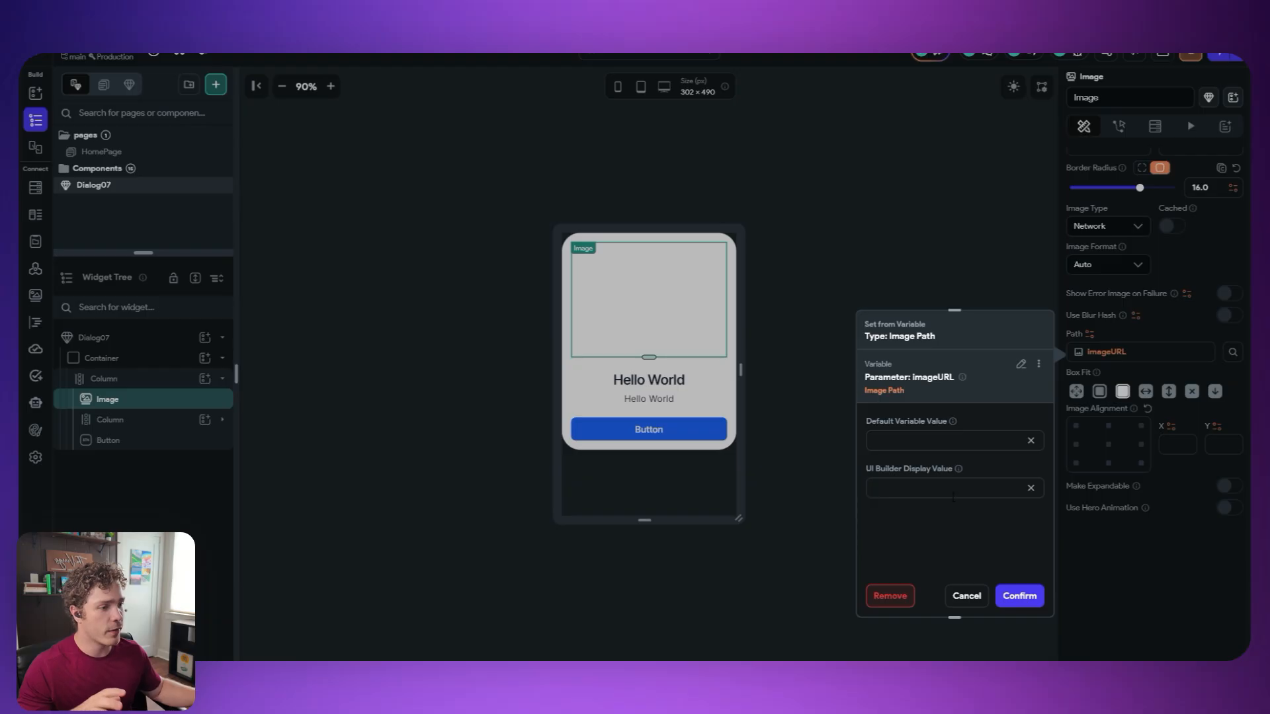
key("ctrl+v")
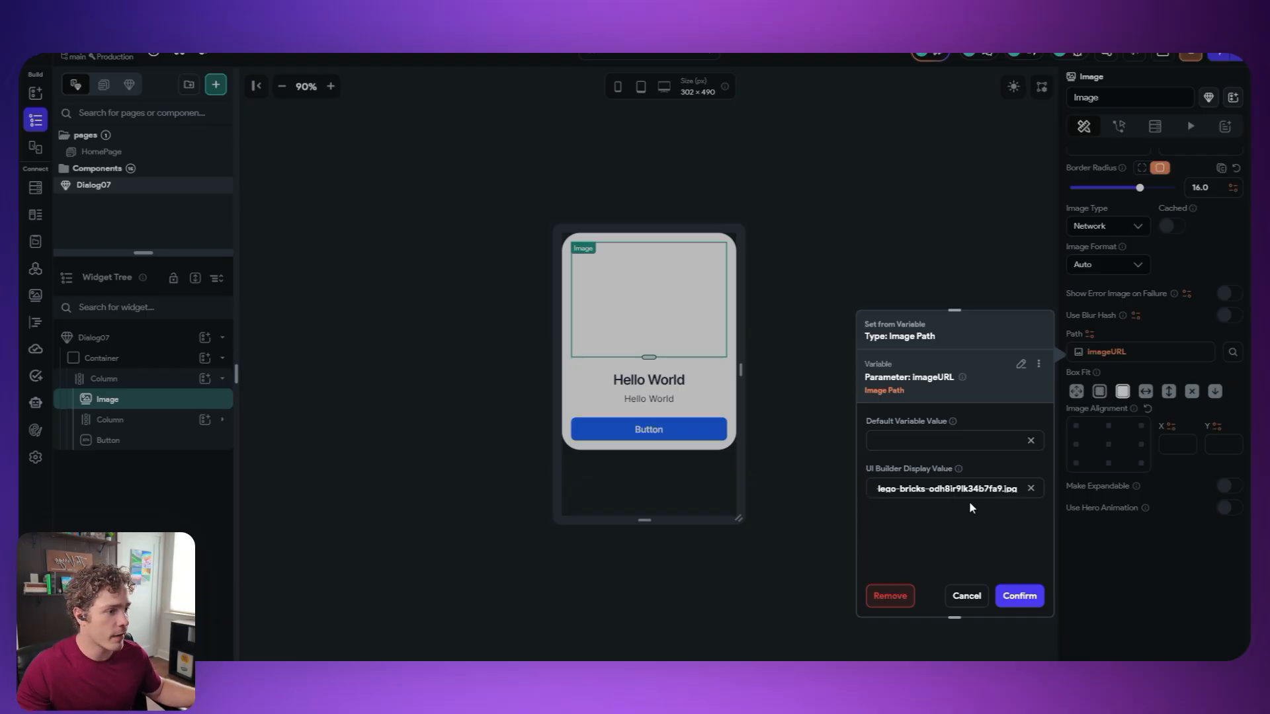
left_click(1019, 597)
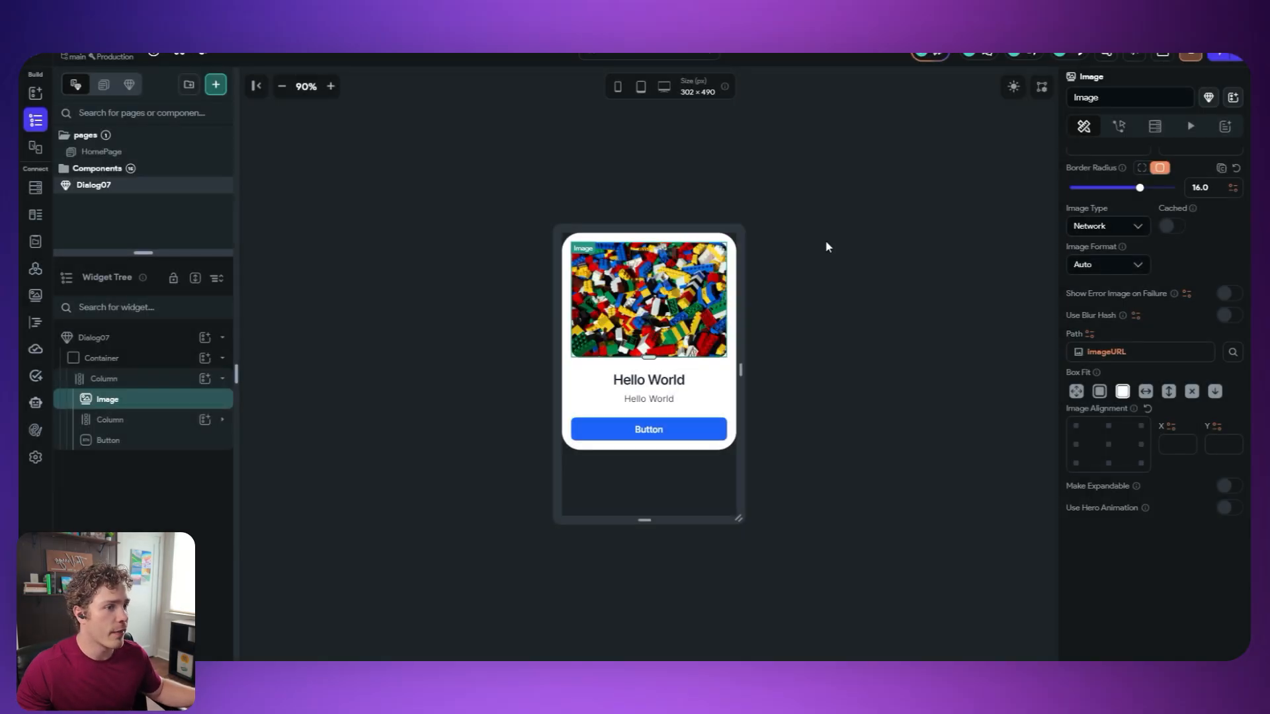
left_click(1138, 357)
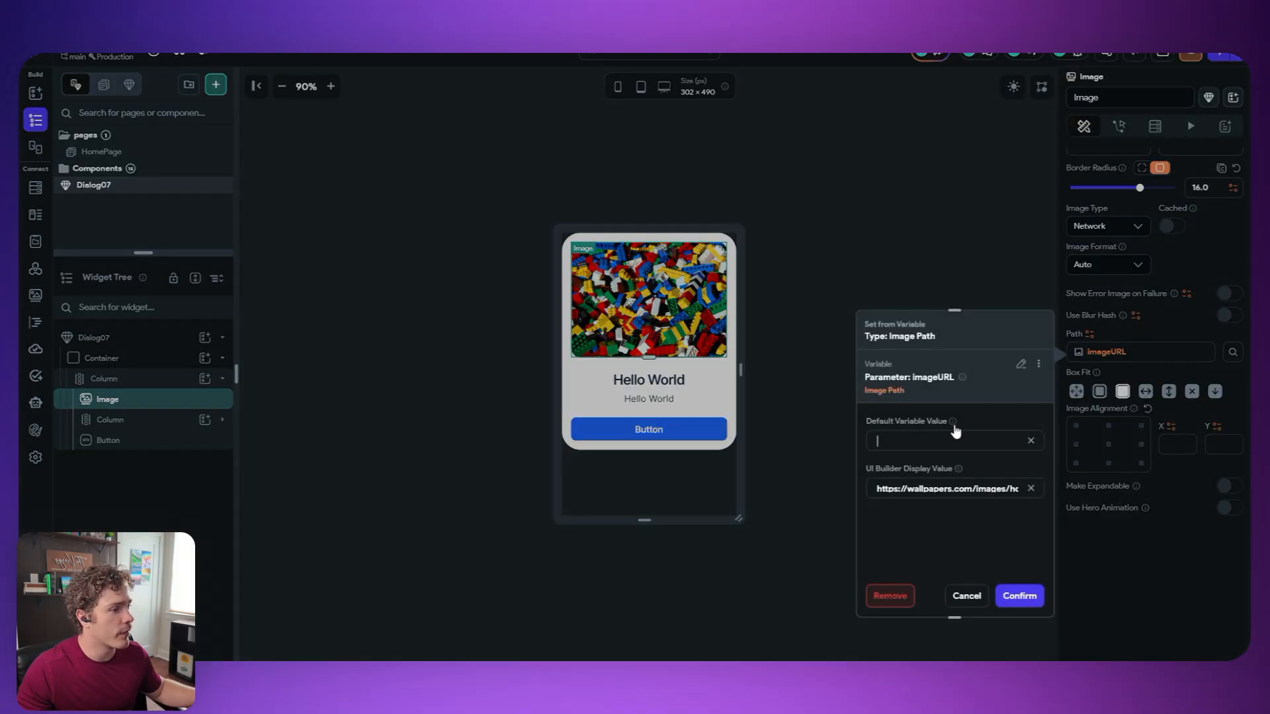
left_click(806, 376)
- Bind the upper Hello World text to the title component parameter
left_click(647, 381)
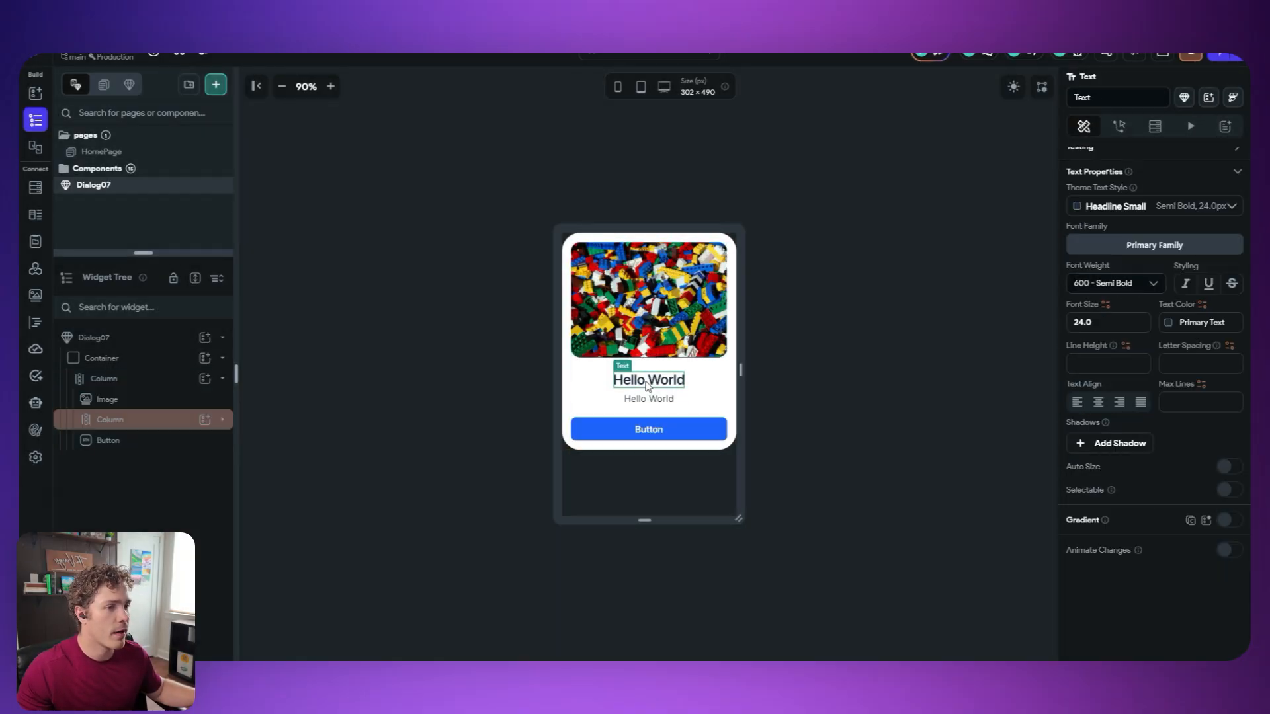
scroll(1119, 256, "up", 7)
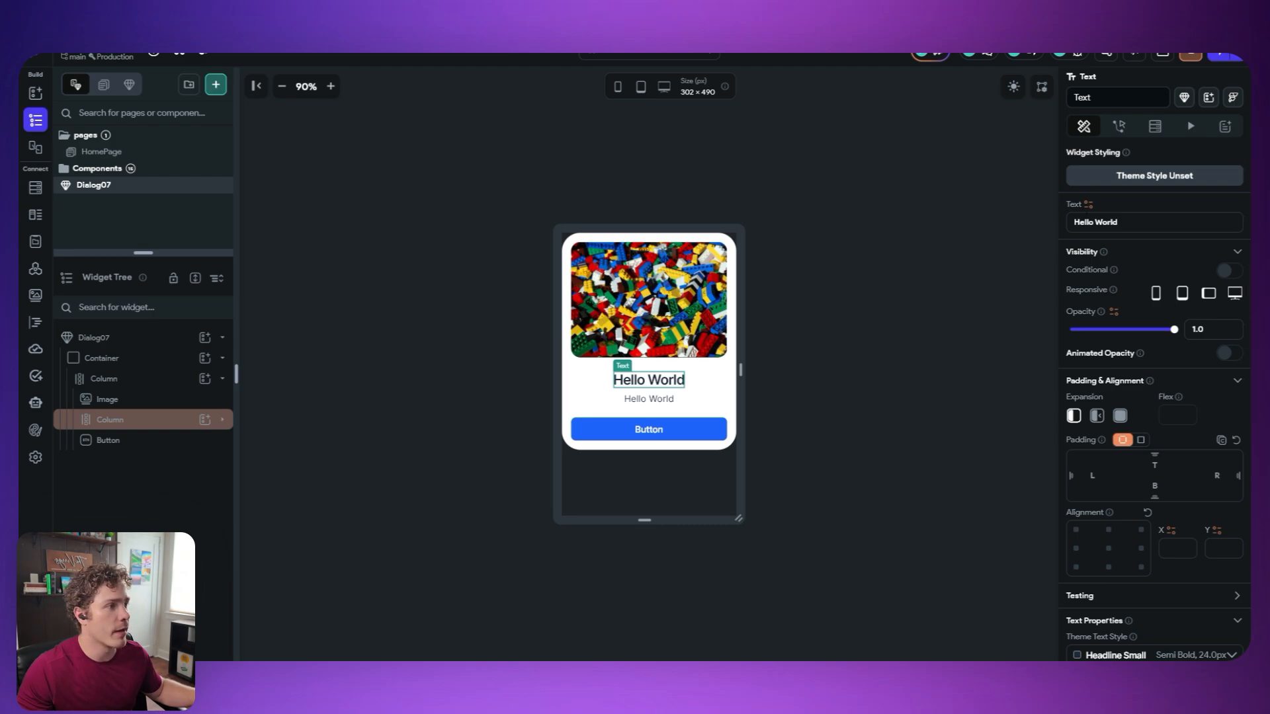
left_click(1089, 207)
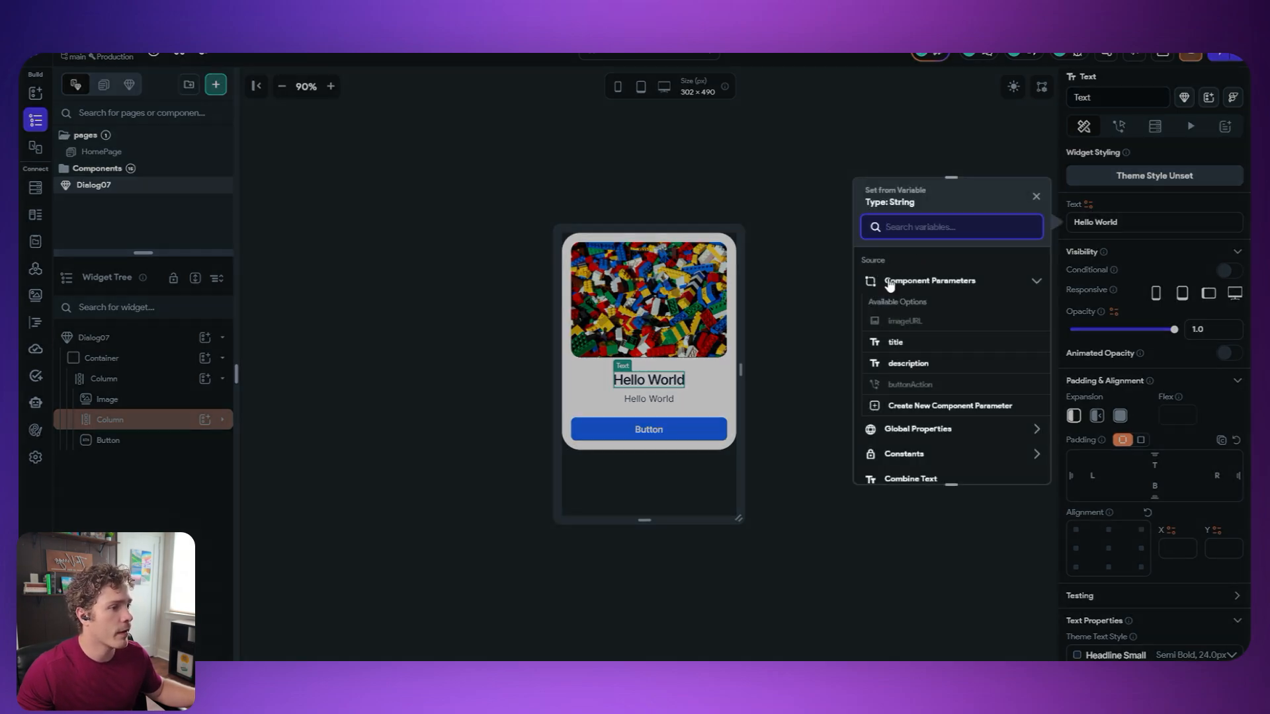
left_click(896, 343)
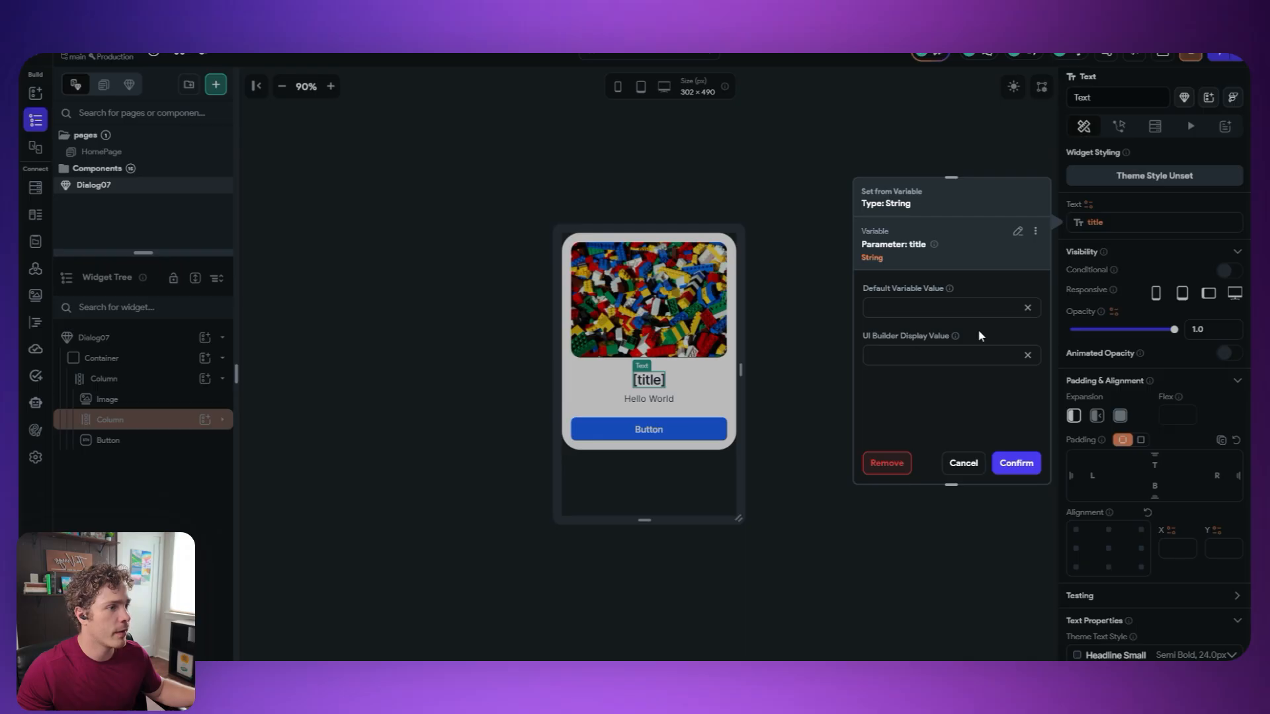
- Set the title binding's UI Builder Display Value to "This is a title" and confirm the binding with a blank default value
left_click(910, 307)
left_click(909, 355)
type("This is a t")
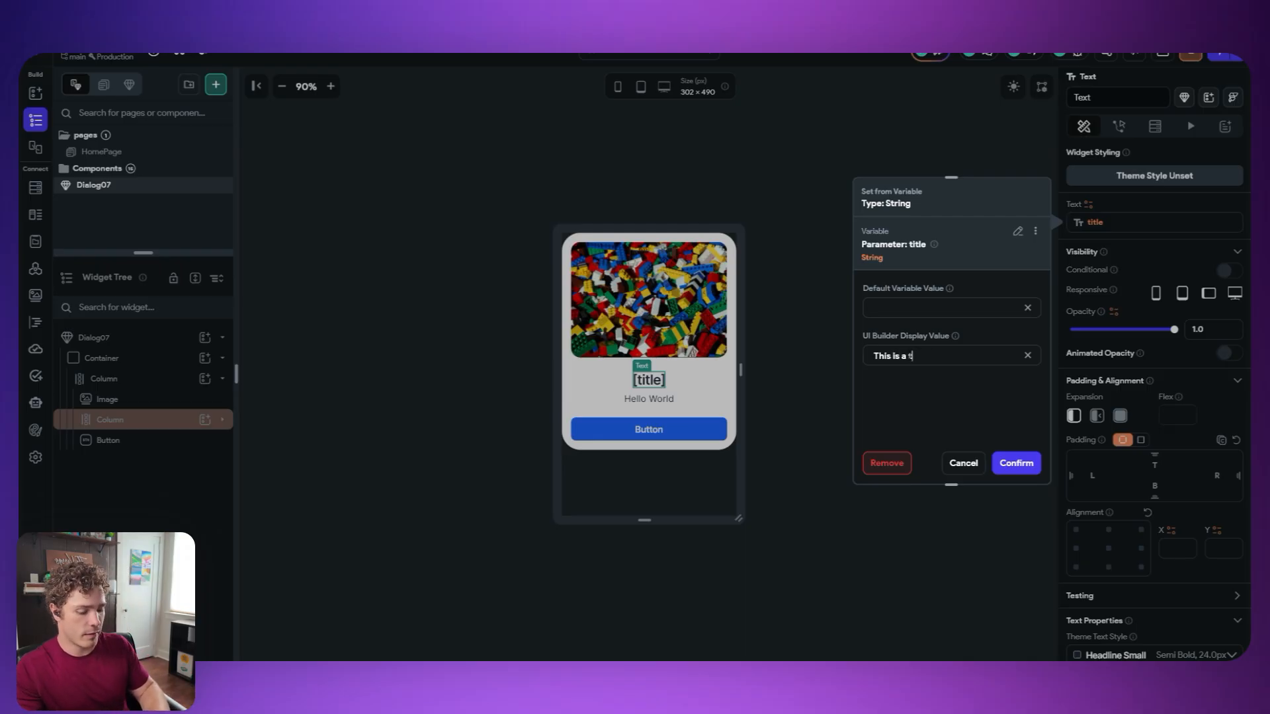
type("itle")
left_click(1017, 463)
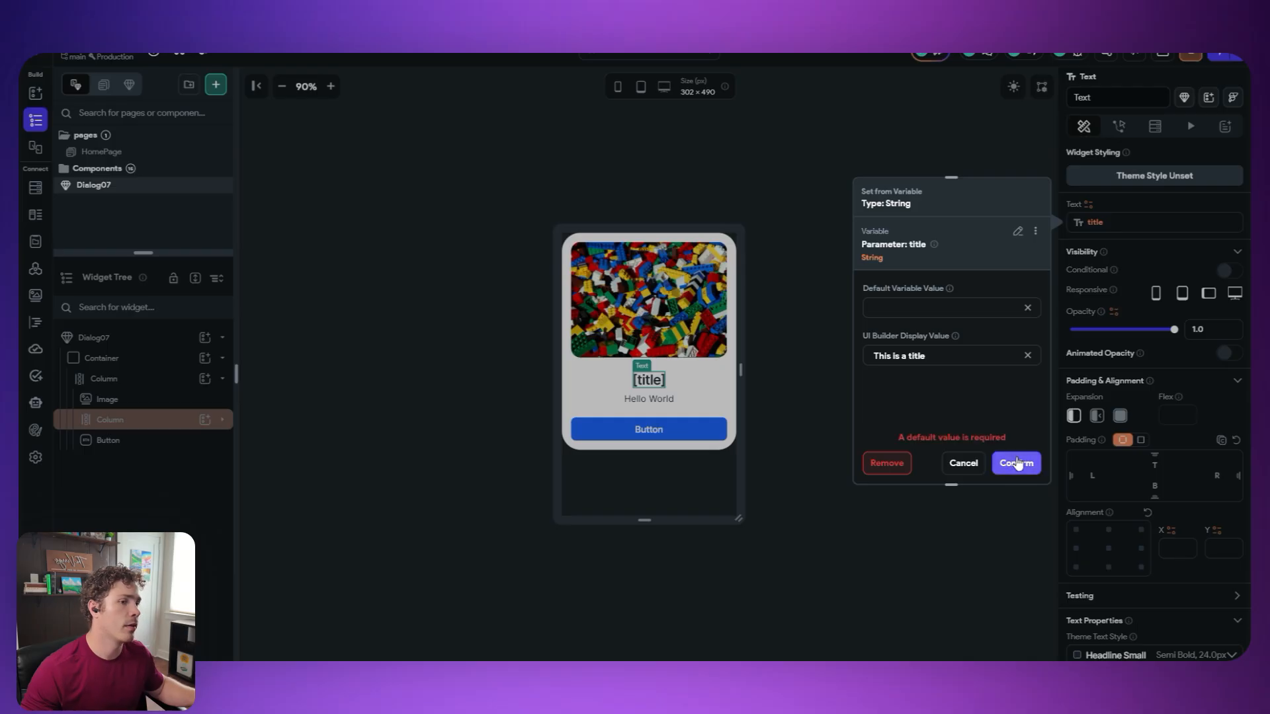
left_click(914, 306)
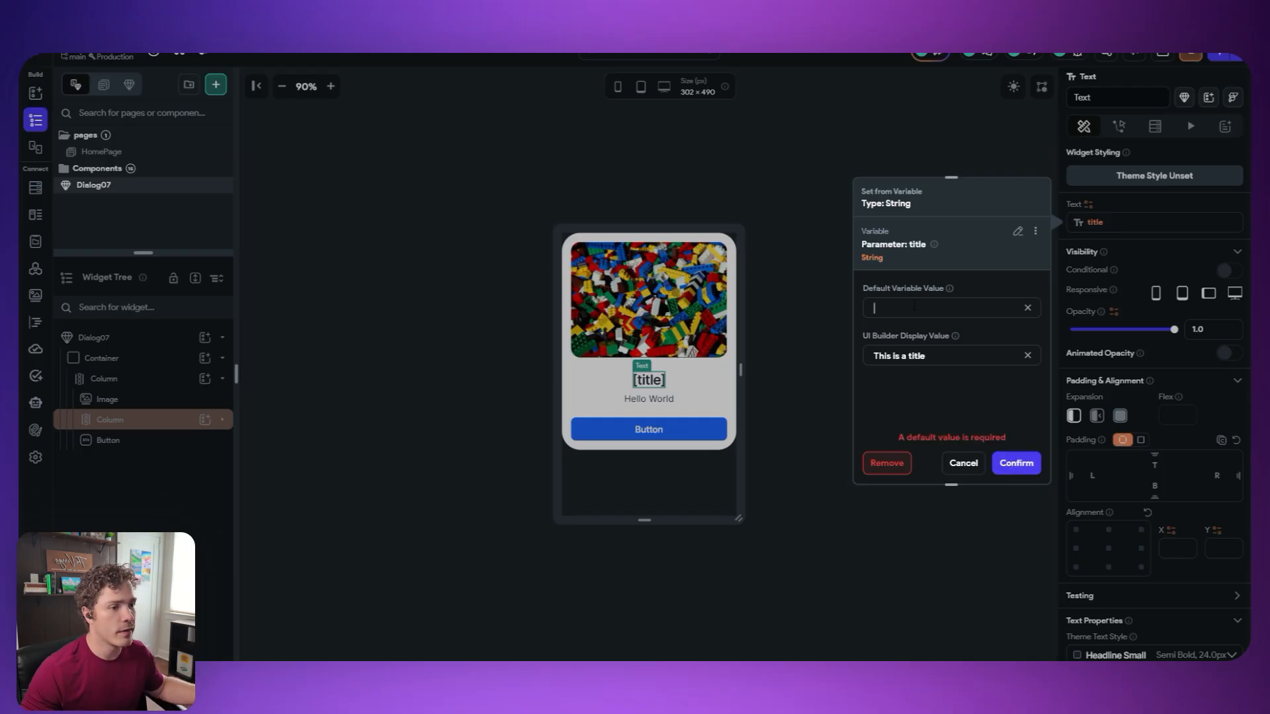
left_click(1016, 464)
- Bind the lower Hello World text to the description component parameter
left_click(657, 403)
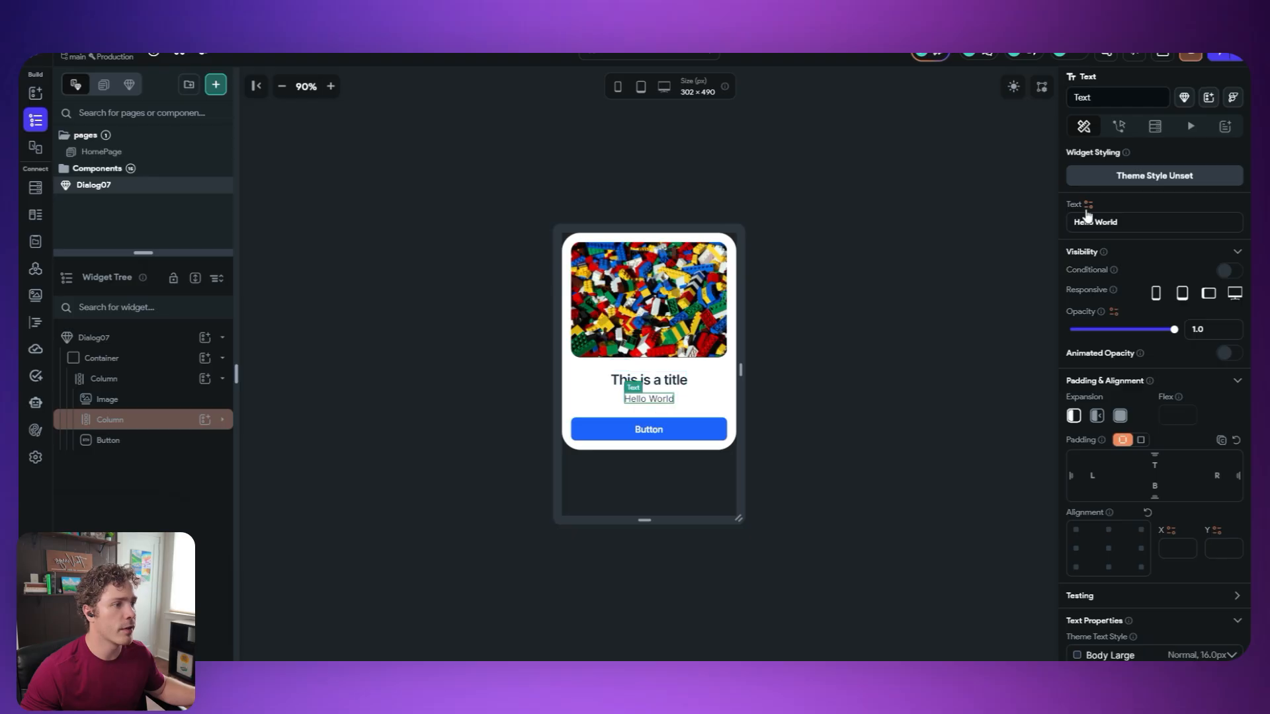
left_click(1087, 205)
left_click(934, 366)
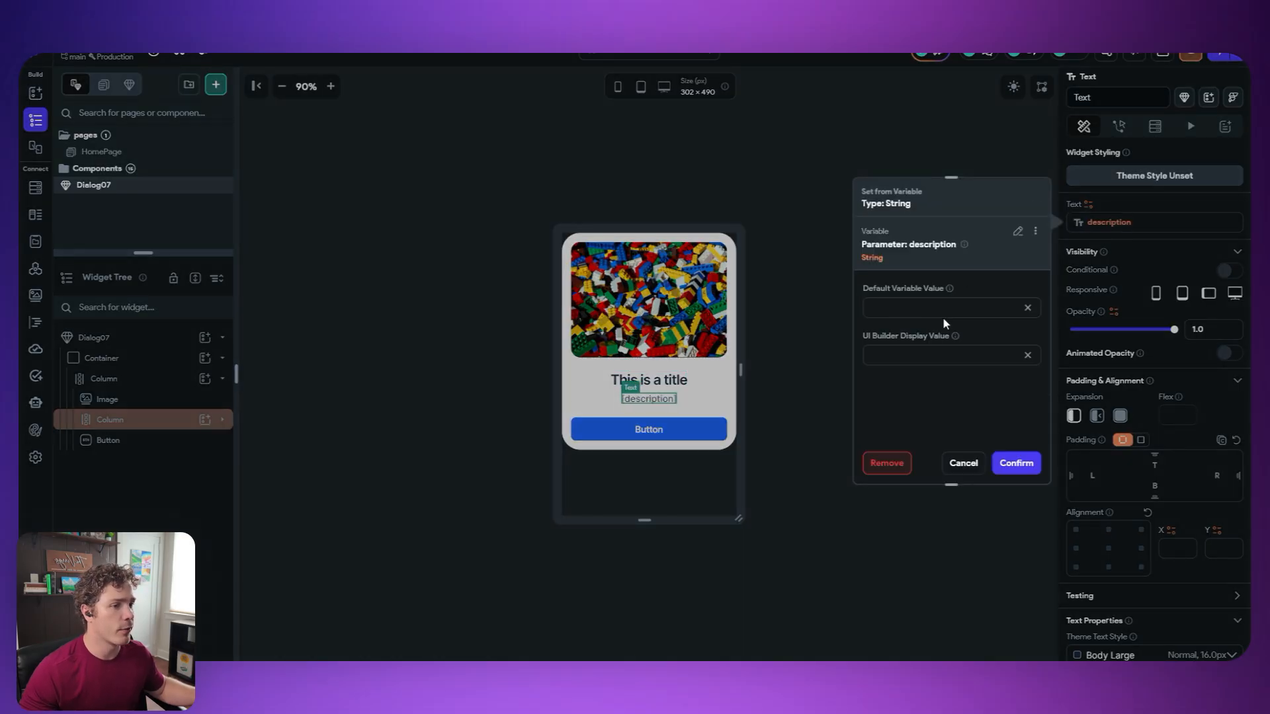
- Set the description binding's UI Builder Display Value to "This is a description", leave its default value blank and confirm
left_click(927, 311)
type("T")
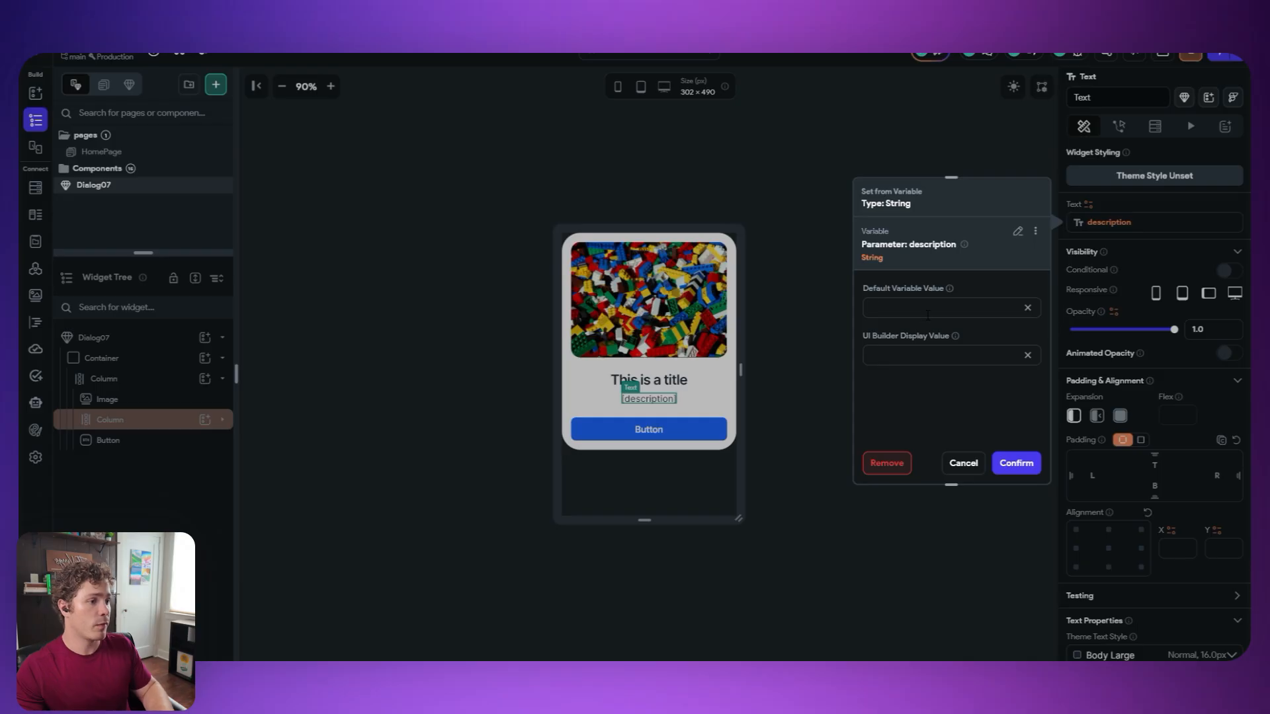
left_click(902, 357)
type("This is a descript")
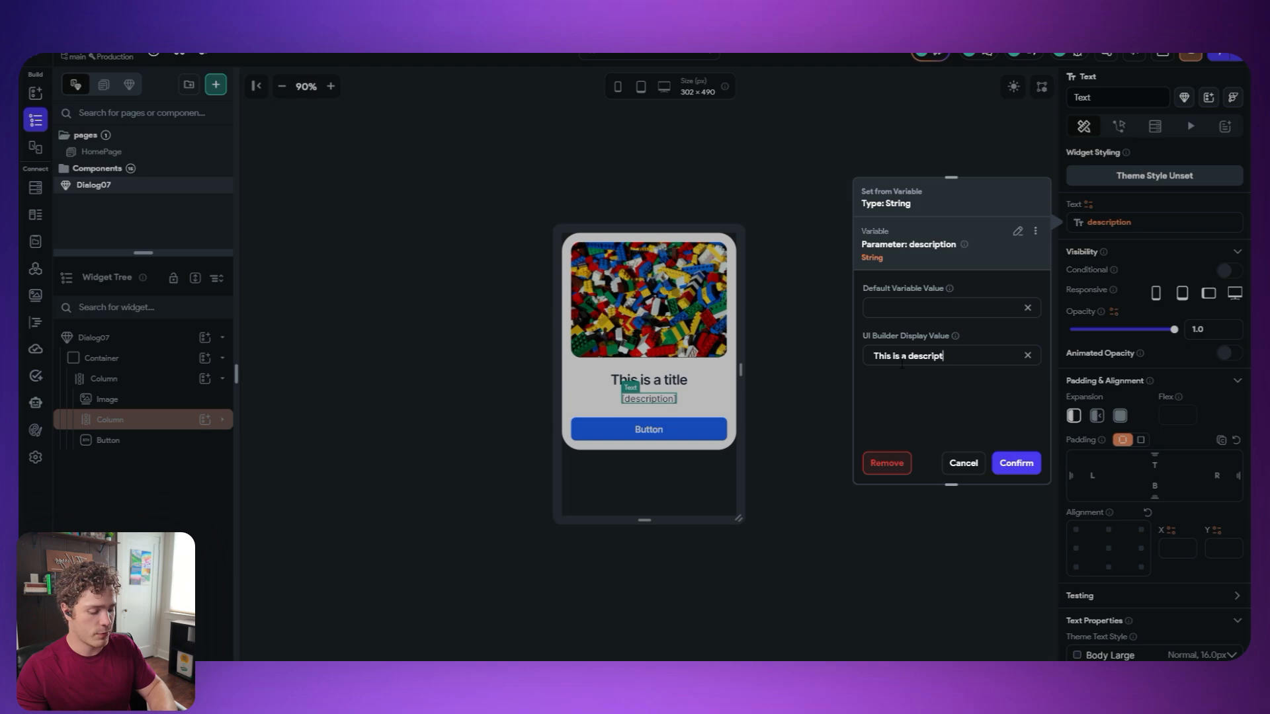
type("ion")
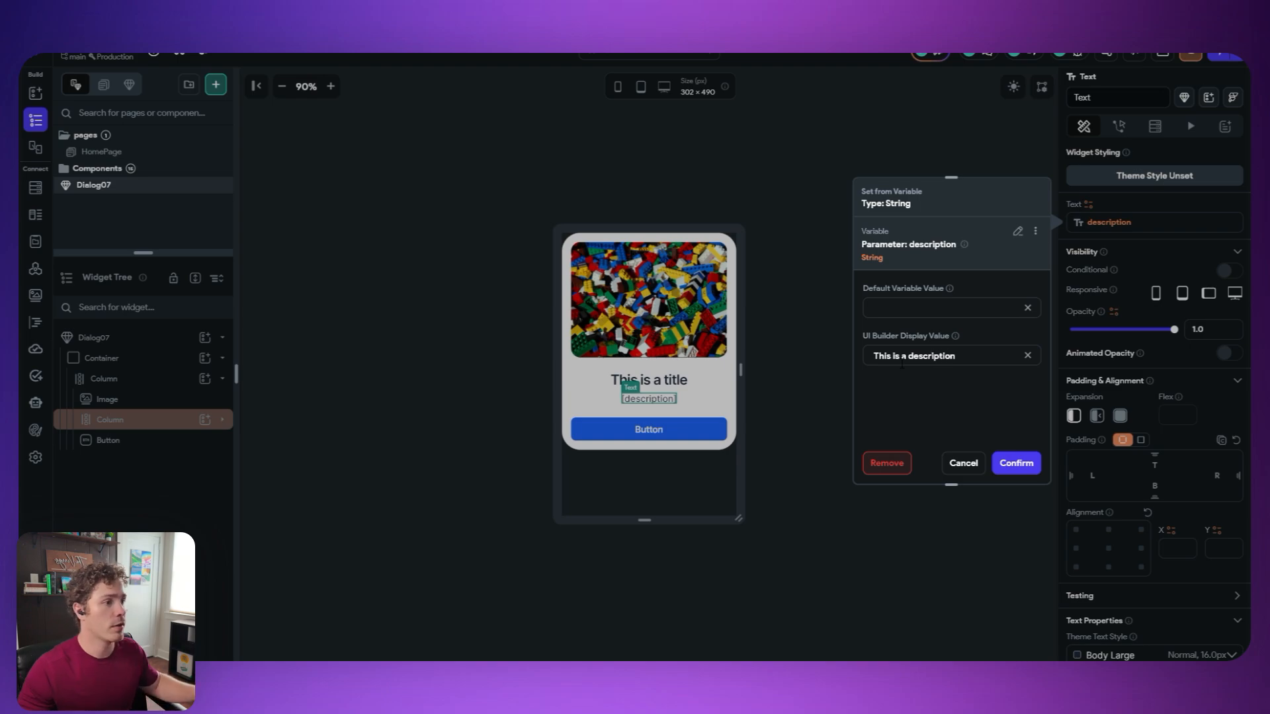
left_click(1016, 463)
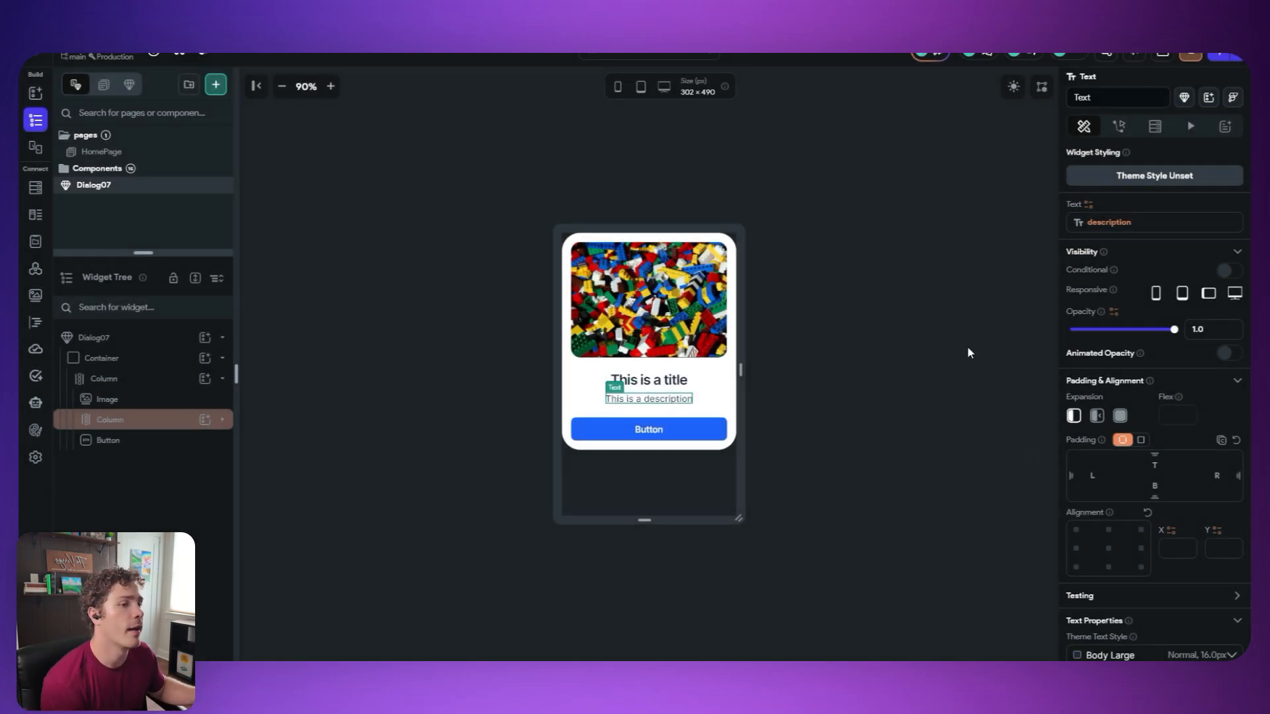
- Open the action flow of the Dialog07 Button and give it an On Tap trigger
left_click(692, 433)
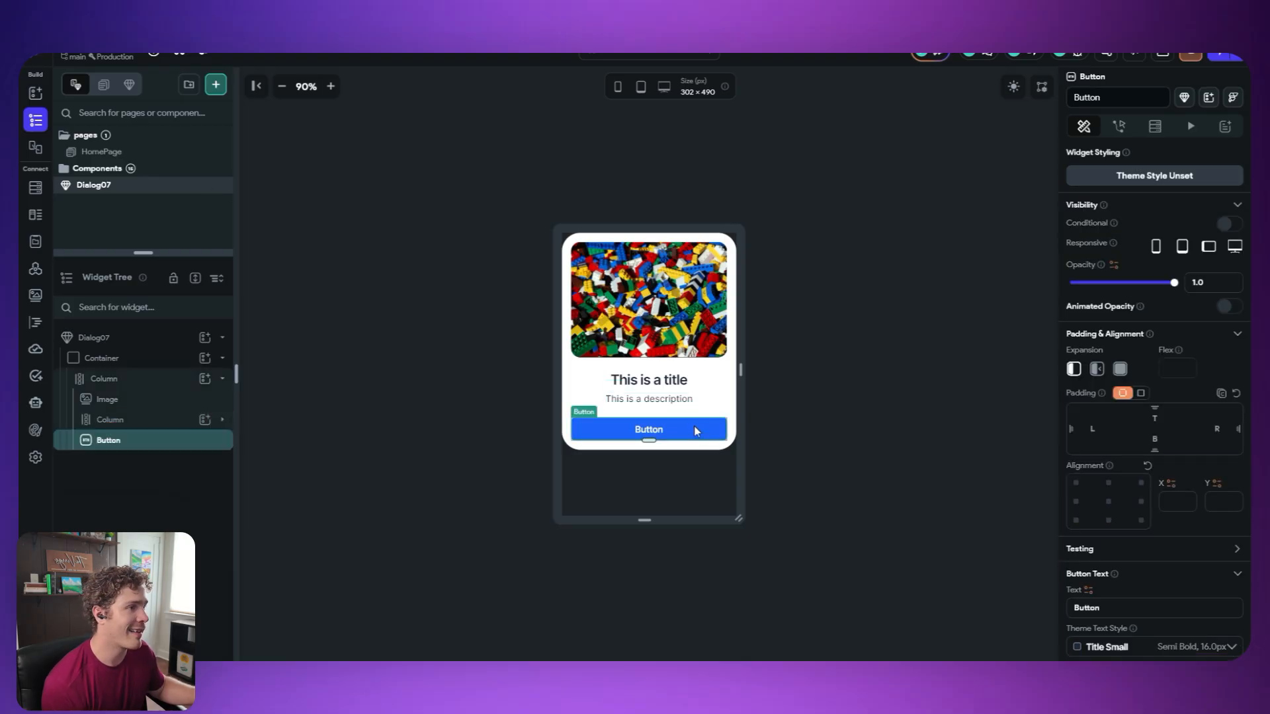
scroll(1206, 411, "down", 5)
scroll(1206, 411, "down", 3)
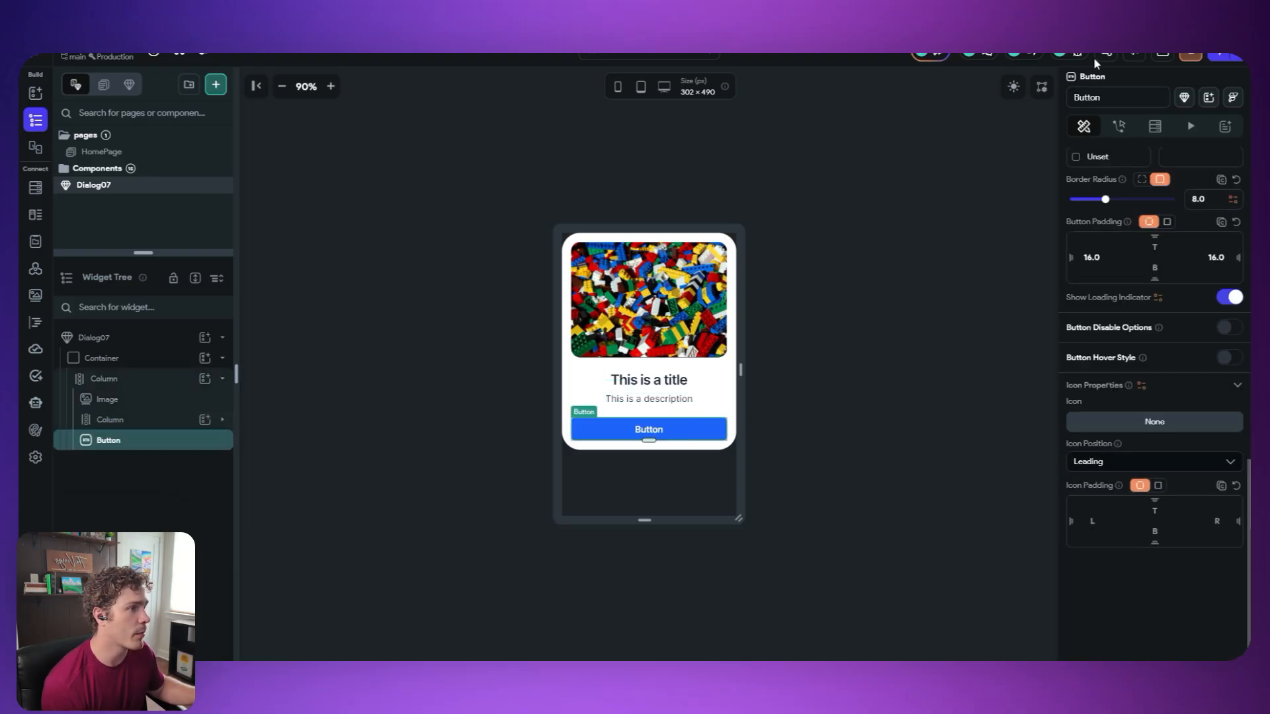
left_click(1118, 127)
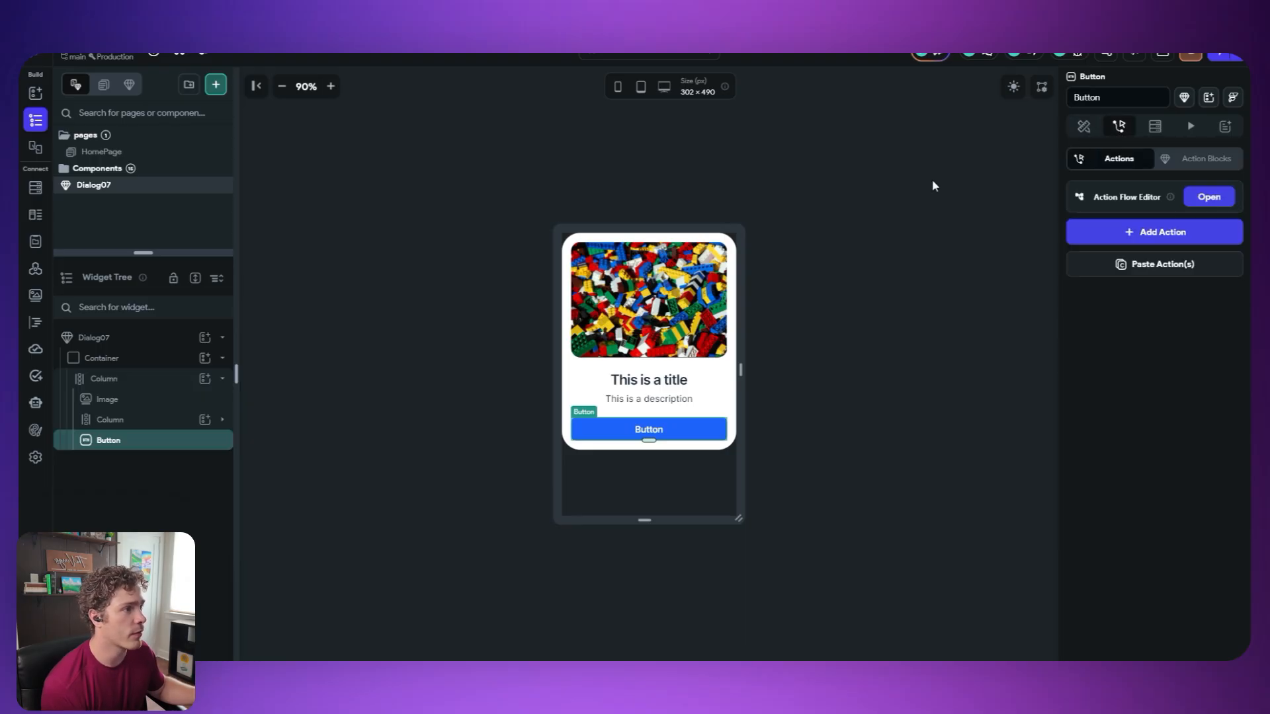
left_click(1207, 198)
left_click(552, 267)
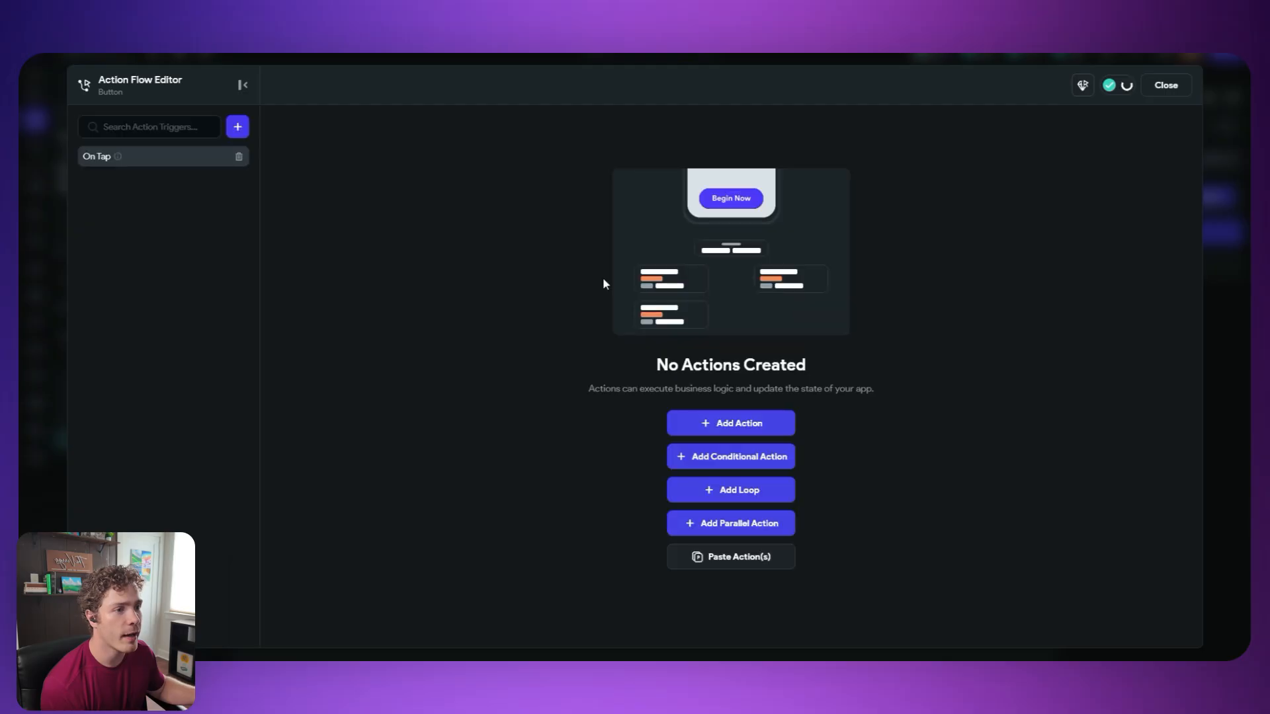
- Add an Execute Callback action that runs buttonAction to the Button's On Tap flow and close the flow editor
left_click(733, 424)
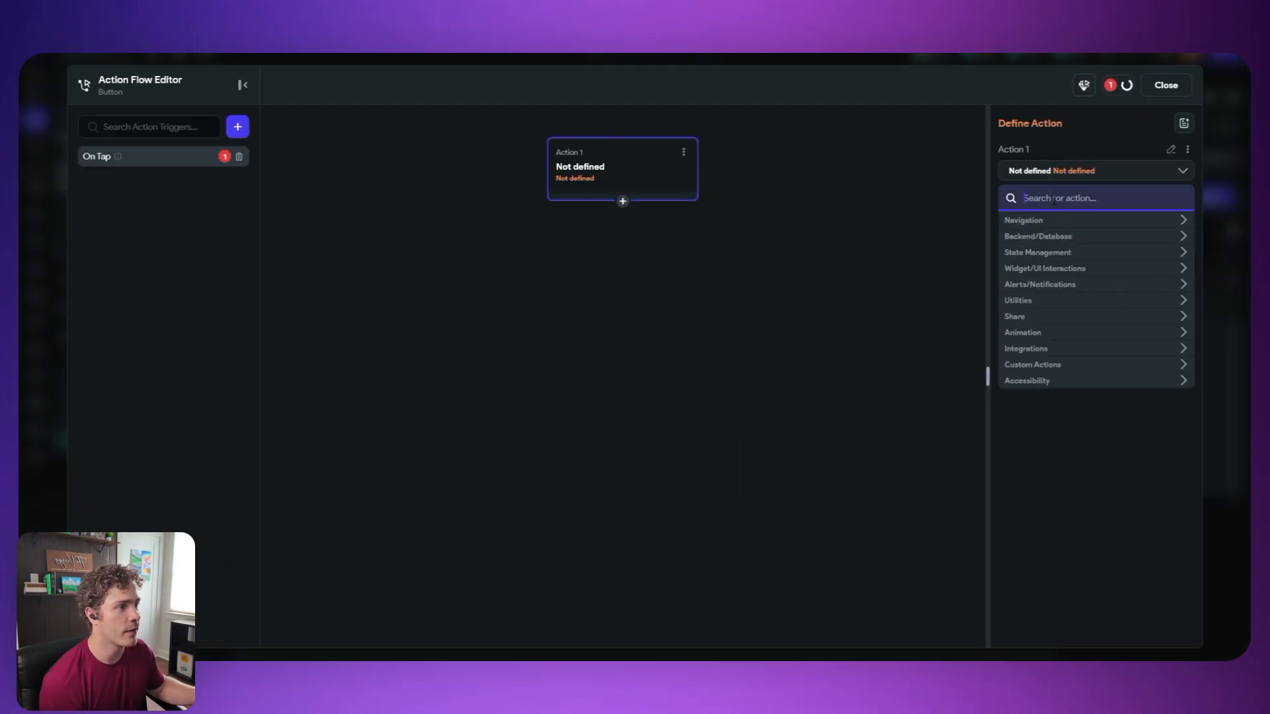
type("ex")
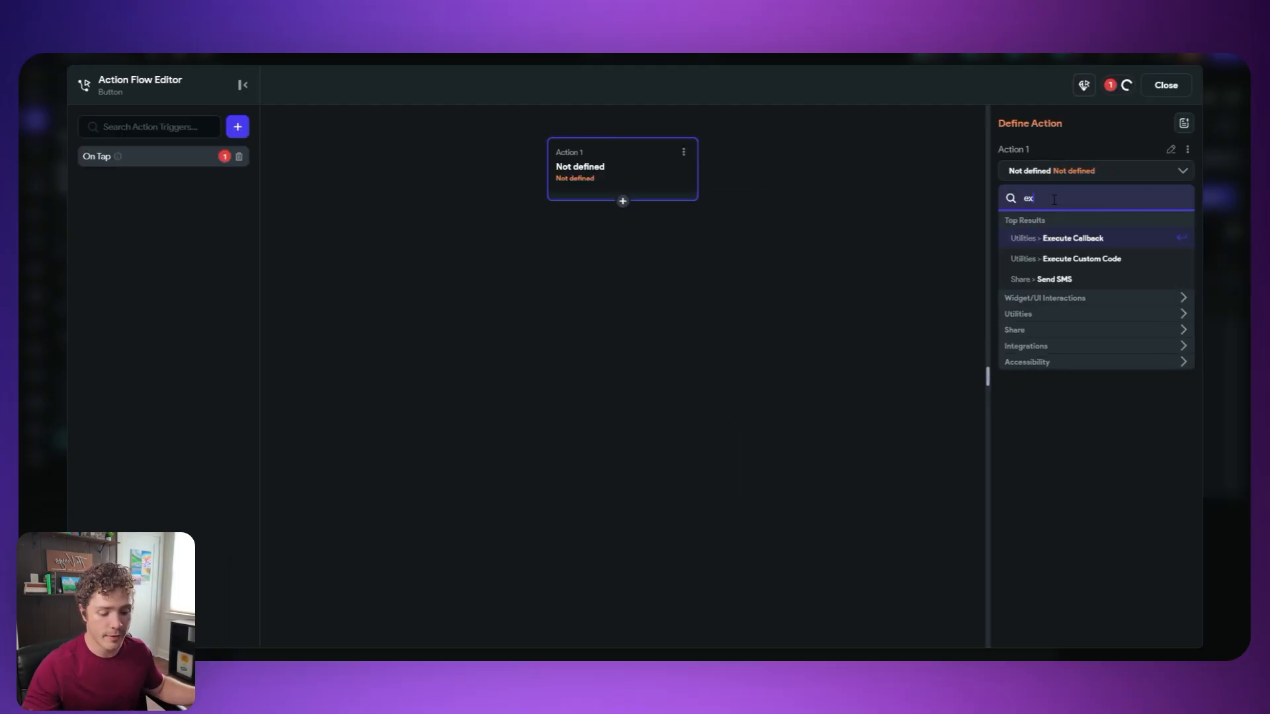
type("ec")
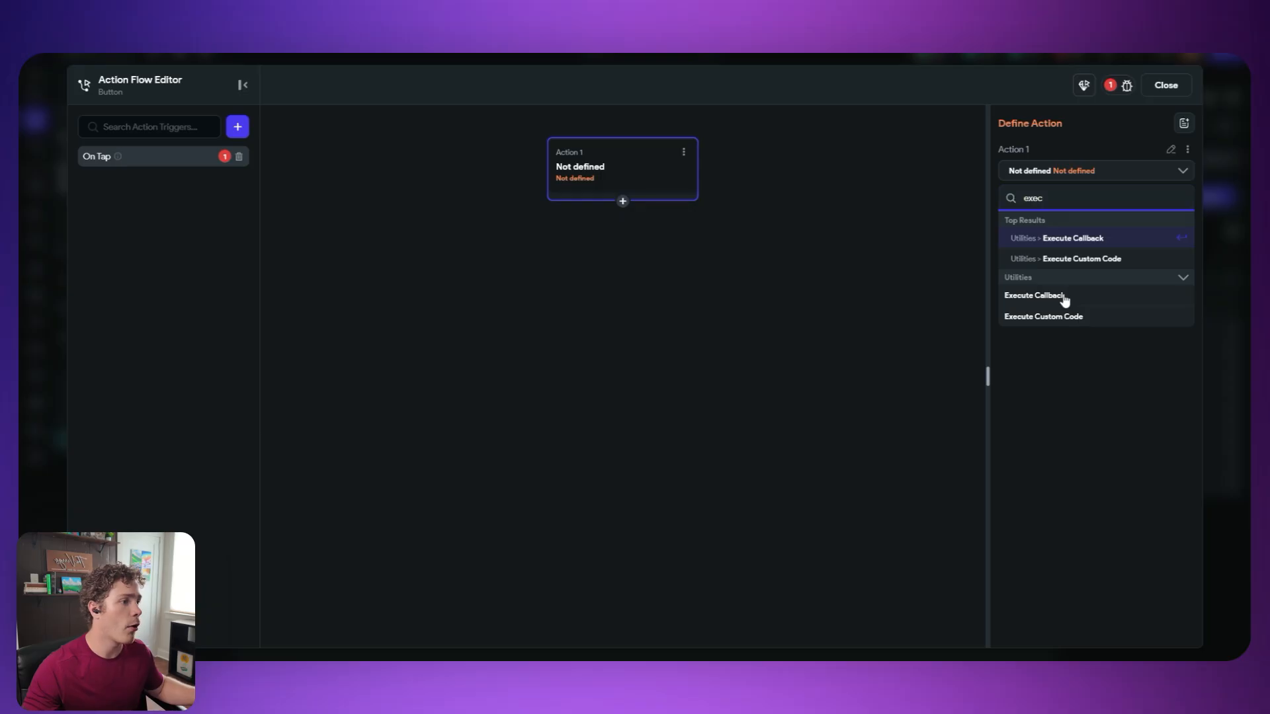
left_click(1062, 295)
left_click(1084, 209)
left_click(1071, 239)
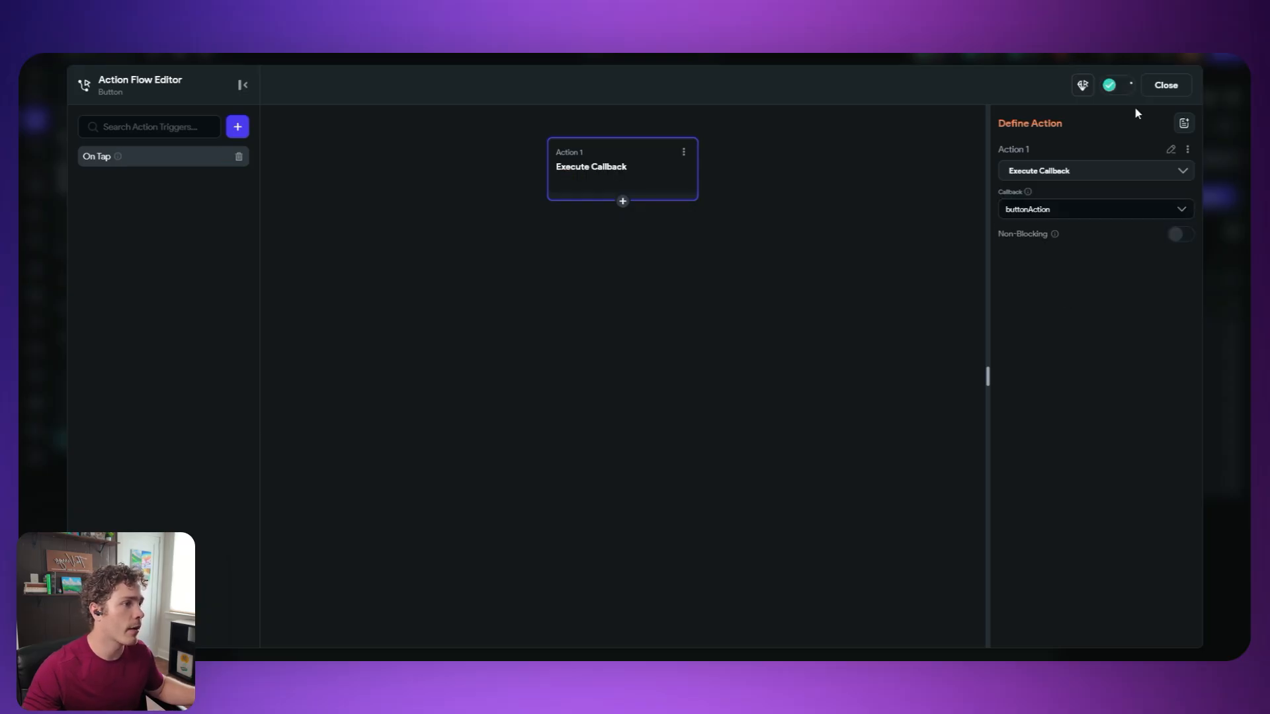
left_click(1166, 85)
left_click(939, 335)
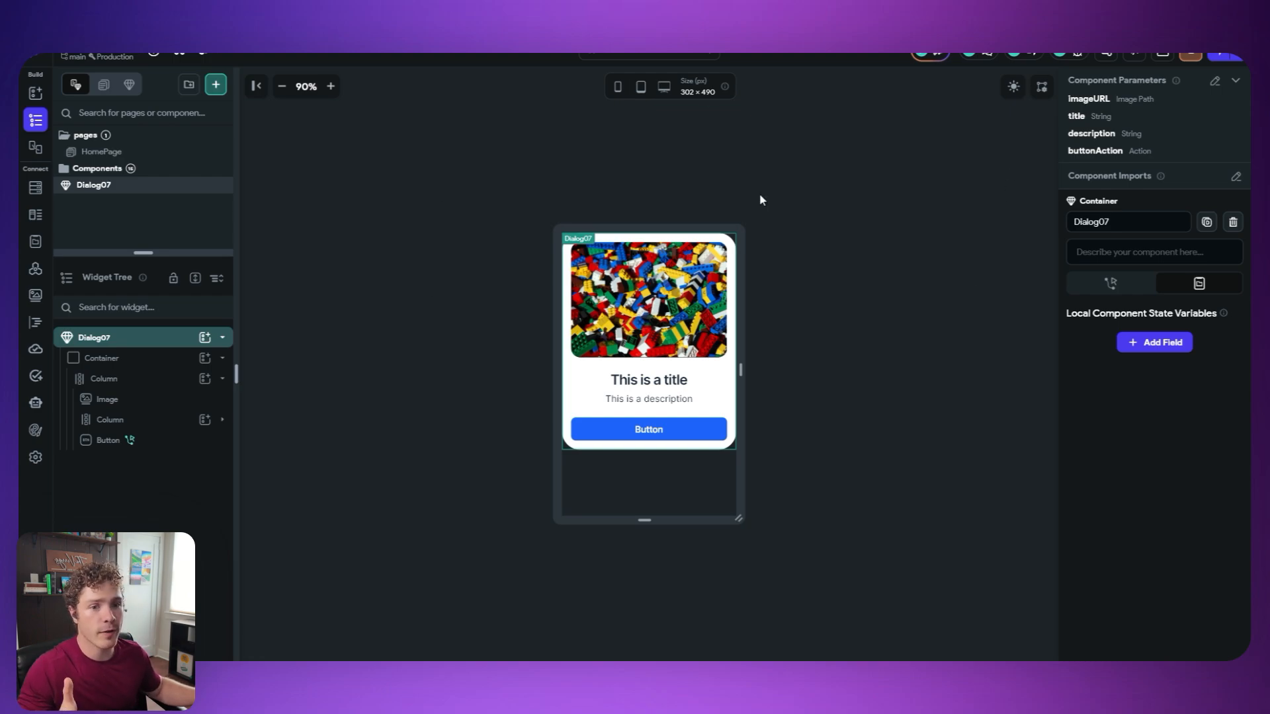
- Add the Dialog07 component to the Column on HomePage
left_click(112, 154)
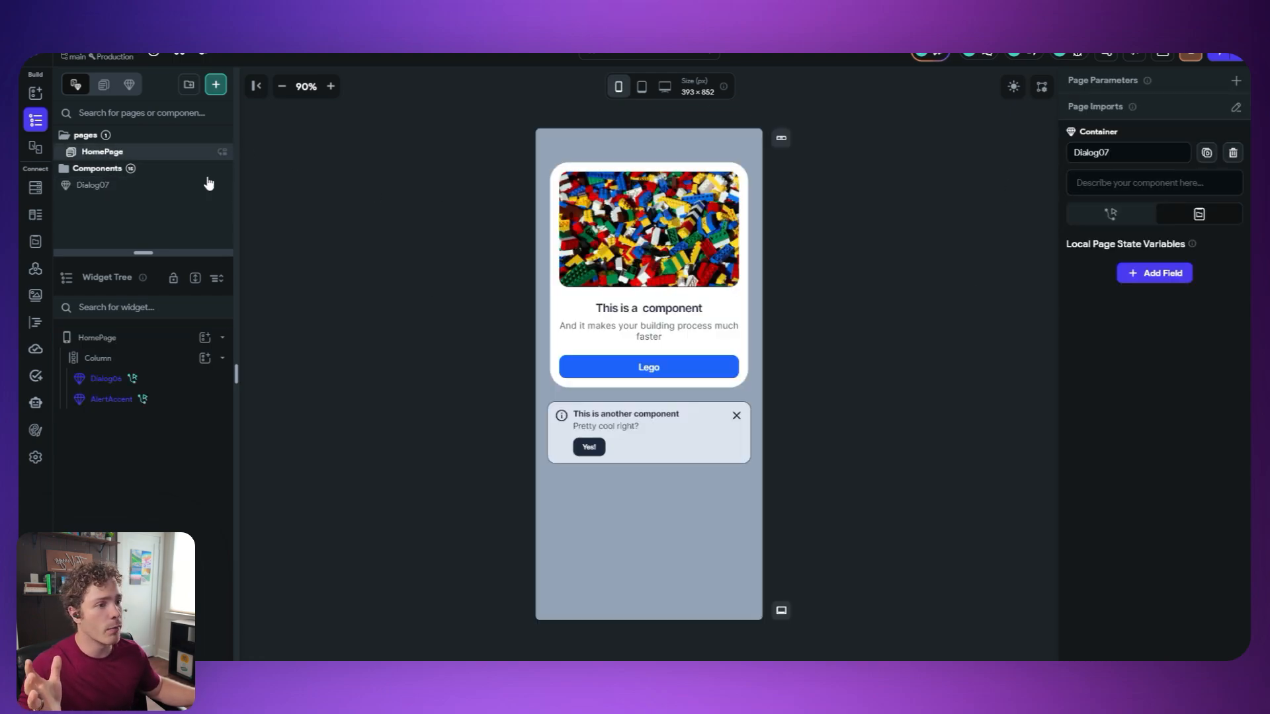
left_click(746, 536)
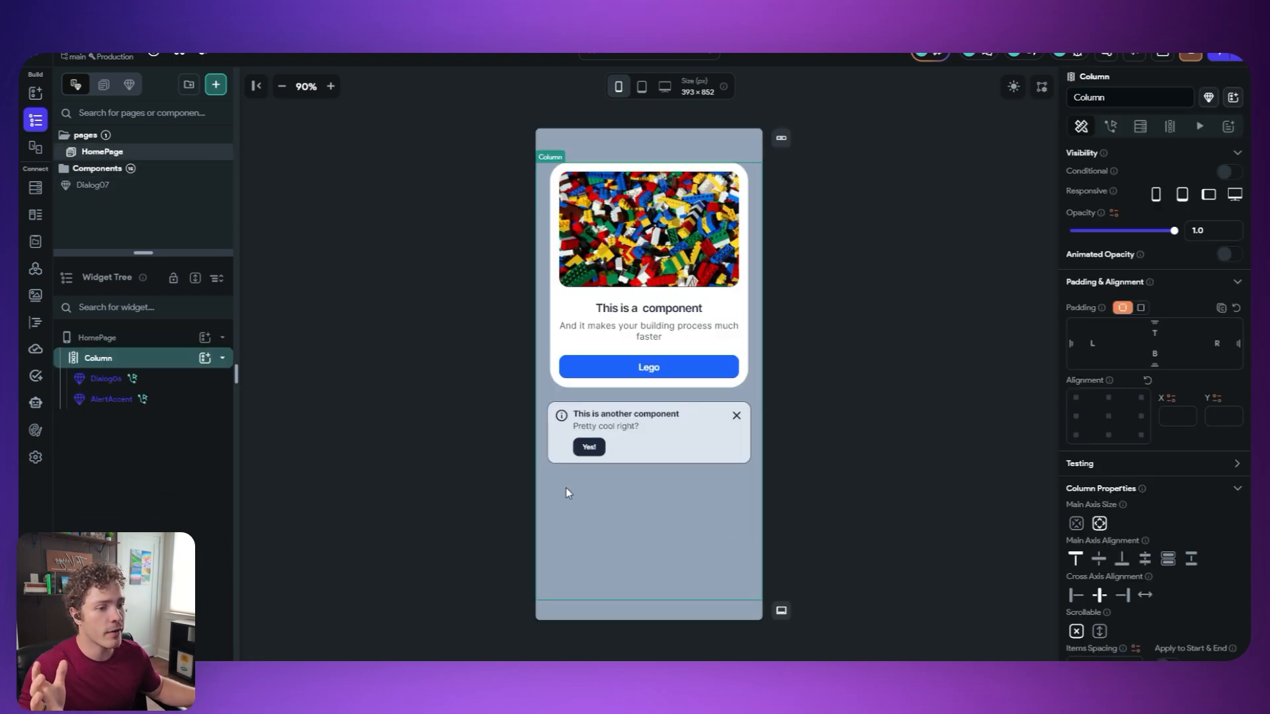
left_click(204, 358)
left_click(286, 332)
scroll(355, 462, "down", 6)
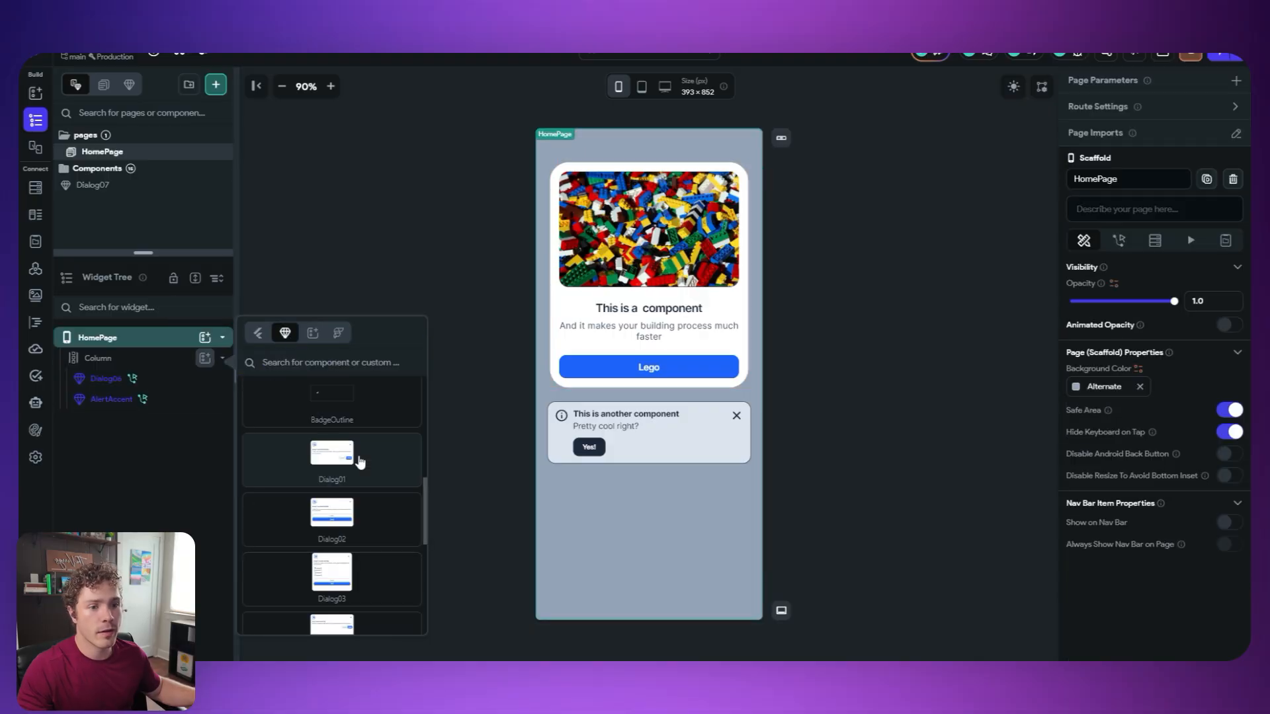
left_click(332, 590)
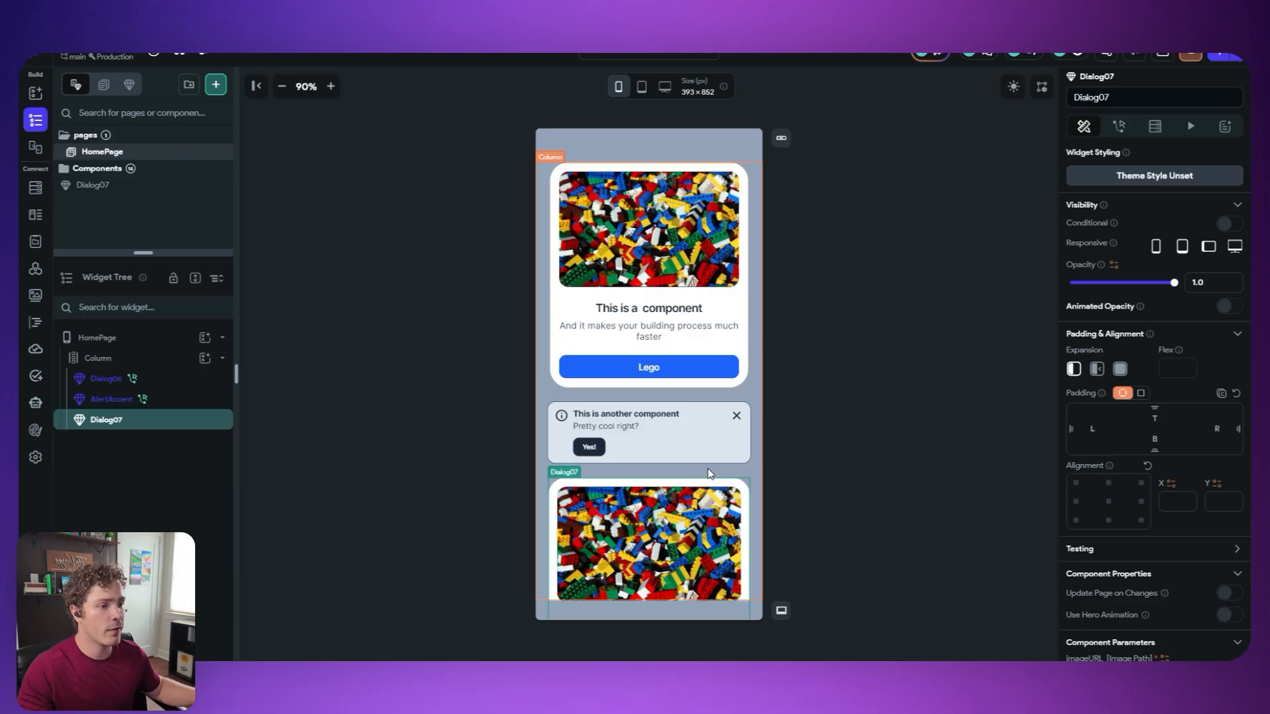
- Make the HomePage Column scrollable and bring the whole Dialog07 card into view
left_click(709, 473)
left_click(1099, 631)
scroll(705, 426, "down", 3)
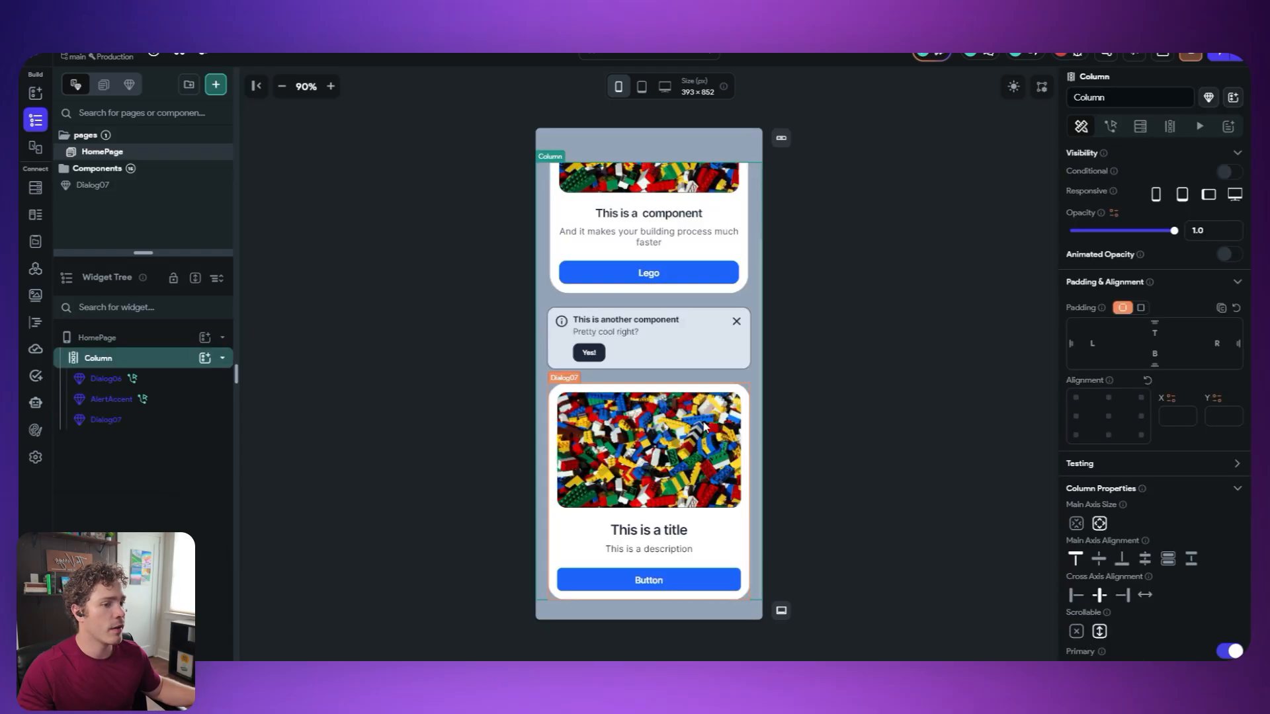
- Copy the image link of Amazon's Feleph 2x2 Bricks product in the browser and paste it as the imageURL of HomePage's Dialog07
left_click(712, 566)
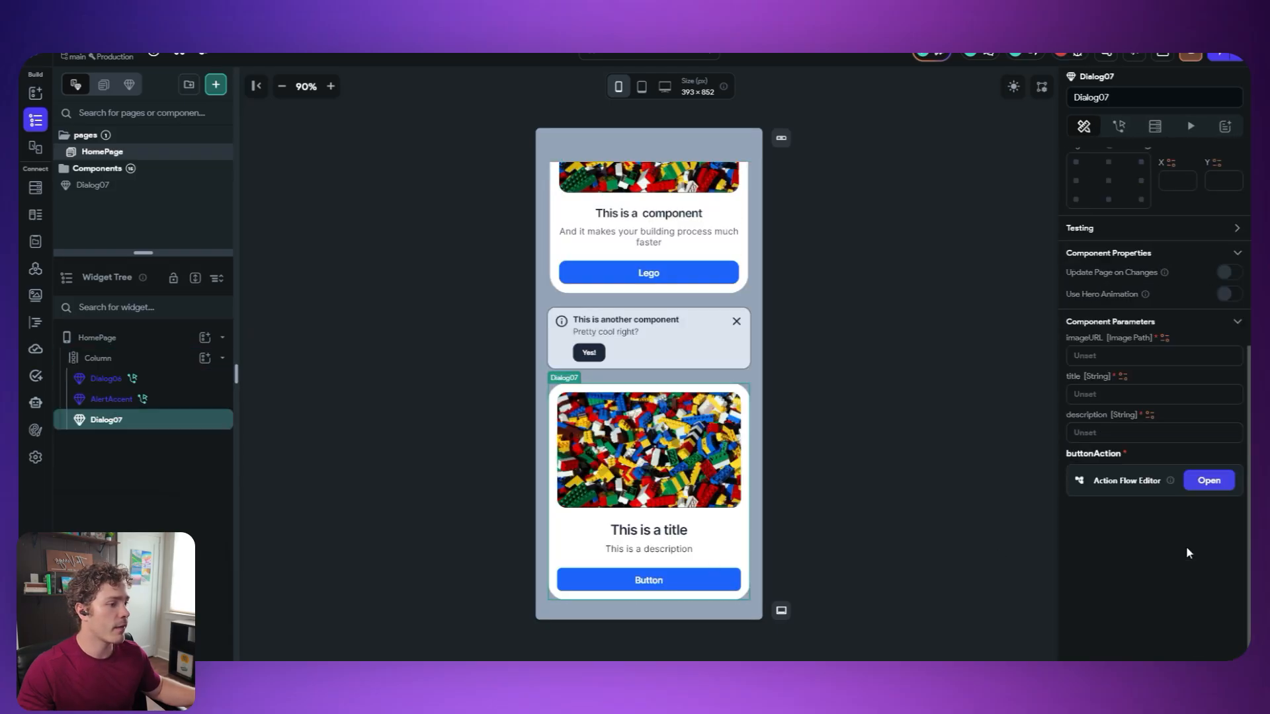
left_click(1143, 357)
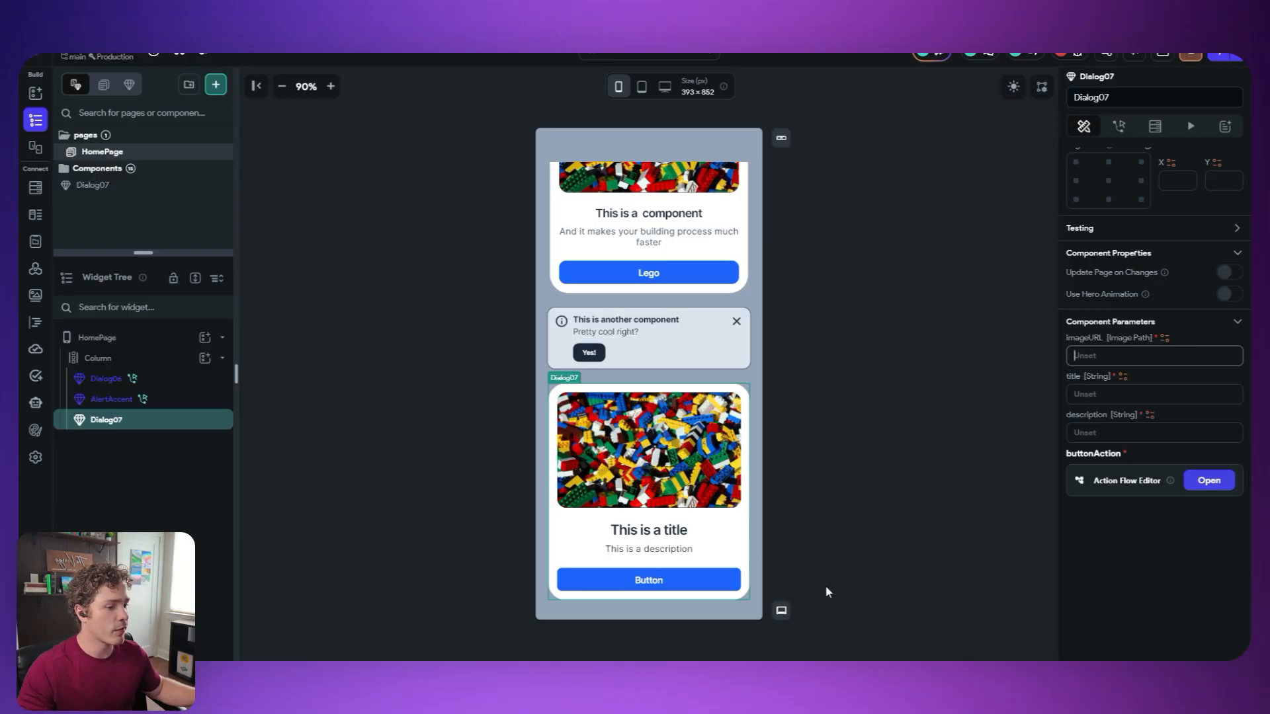
key("alt+Tab")
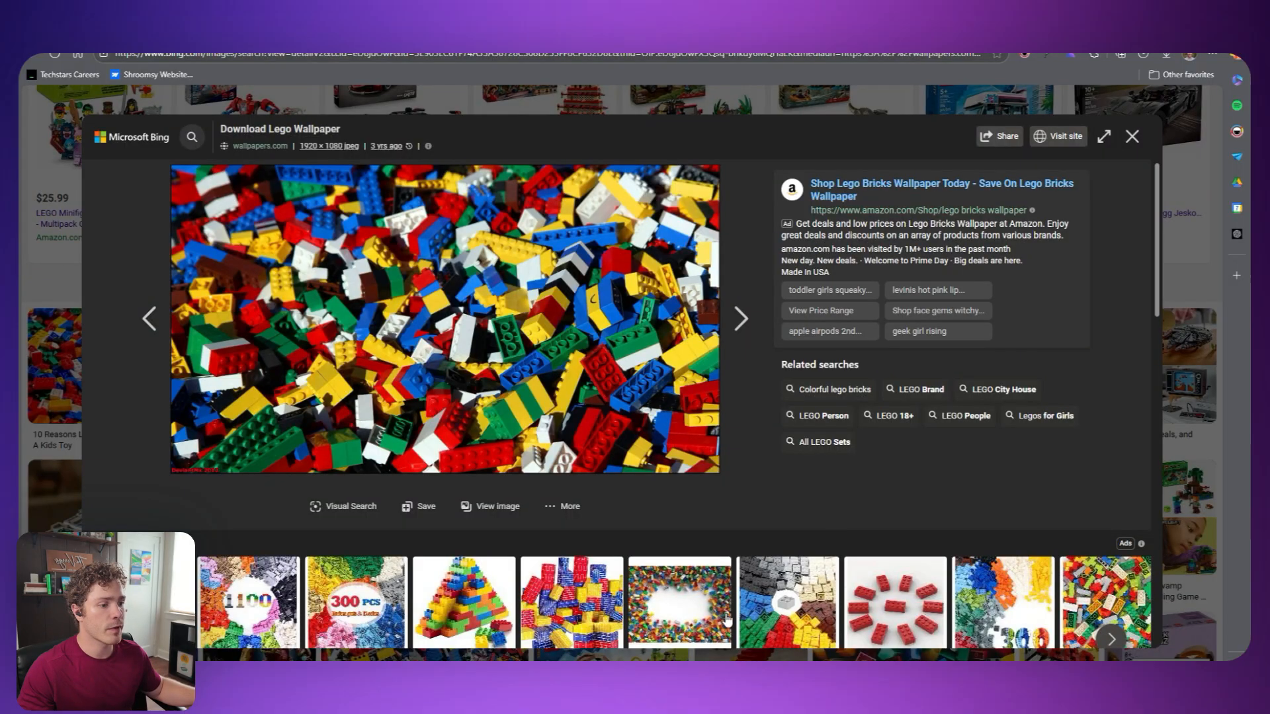
left_click(807, 613)
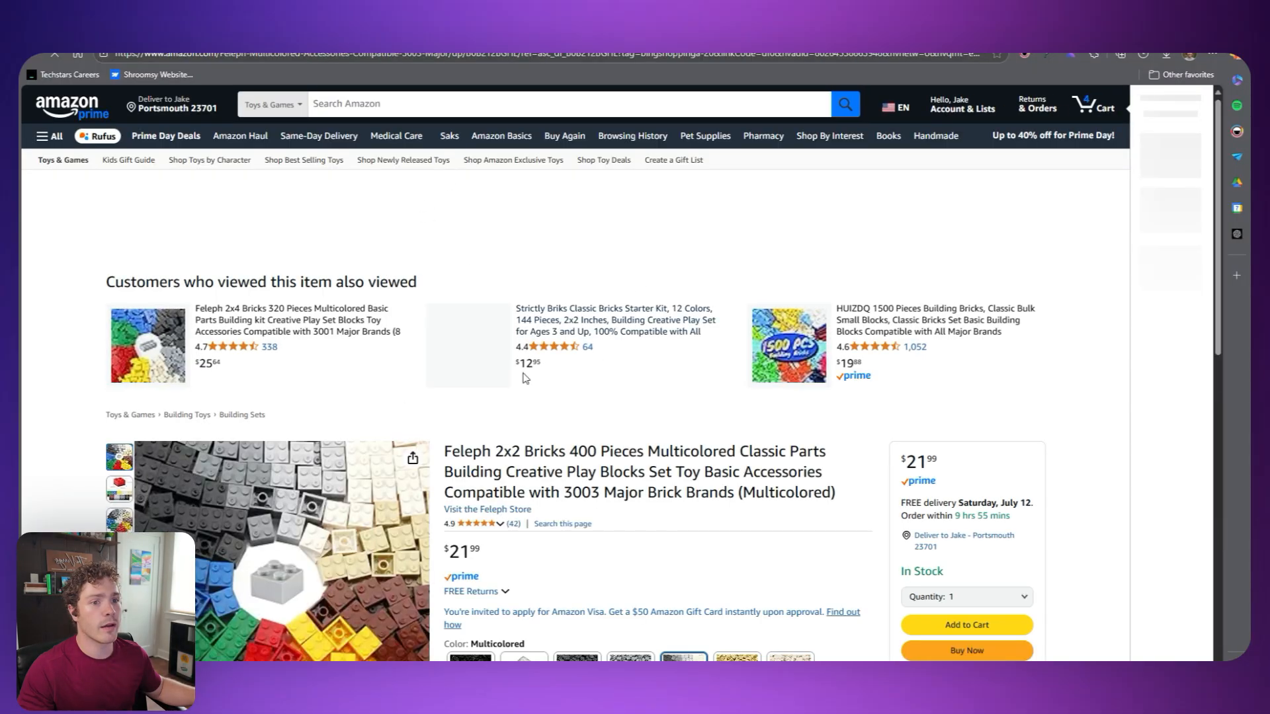
right_click(307, 525)
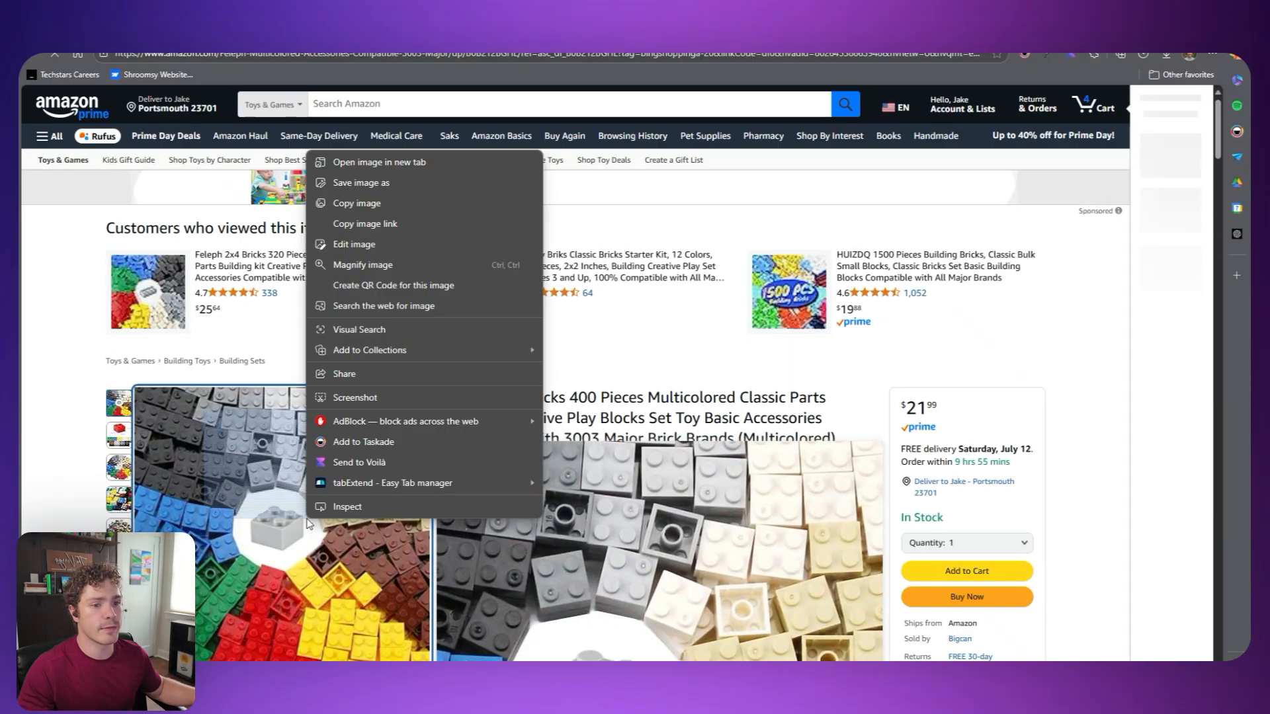
left_click(398, 225)
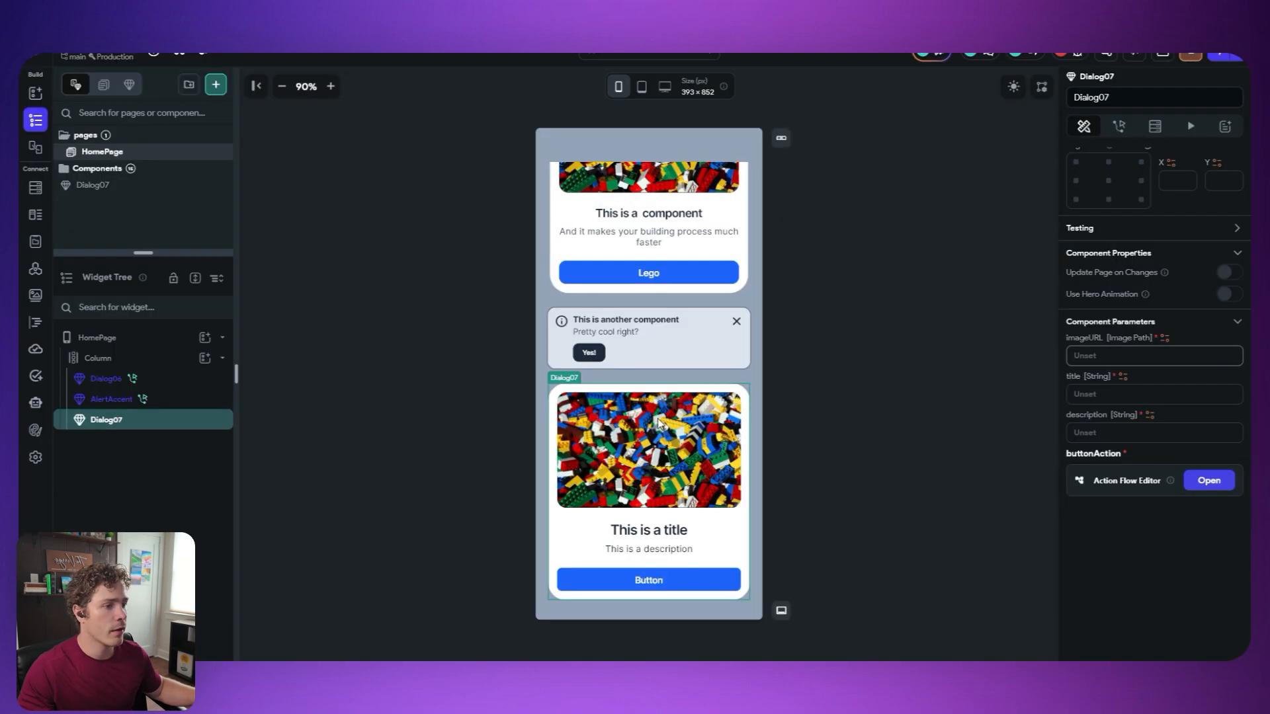
left_click(1098, 357)
type("https://m.media-amazon.com/images/I/71AJmZIneWL._AC_SX300_SY300_QL70_FMwebp_.jpg")
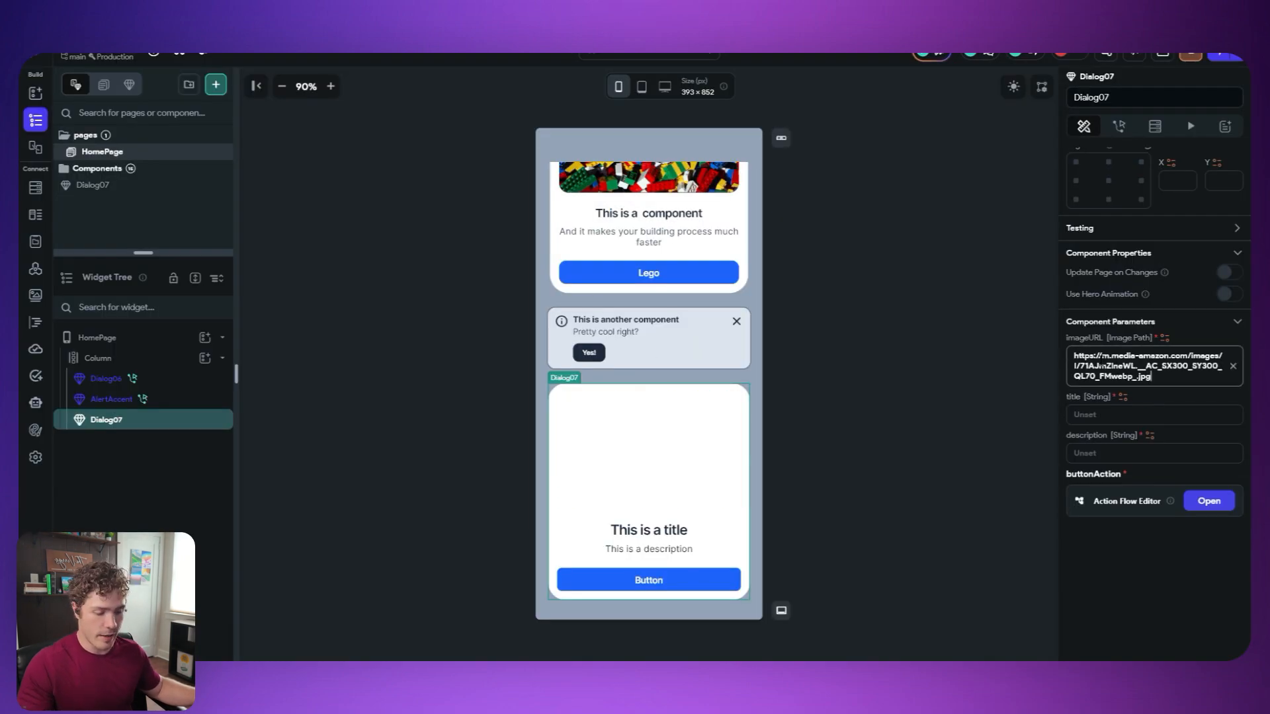
- Set the title of HomePage's Dialog07 to "More legos" and its description to "sdfsdfsdf"
left_click(1117, 414)
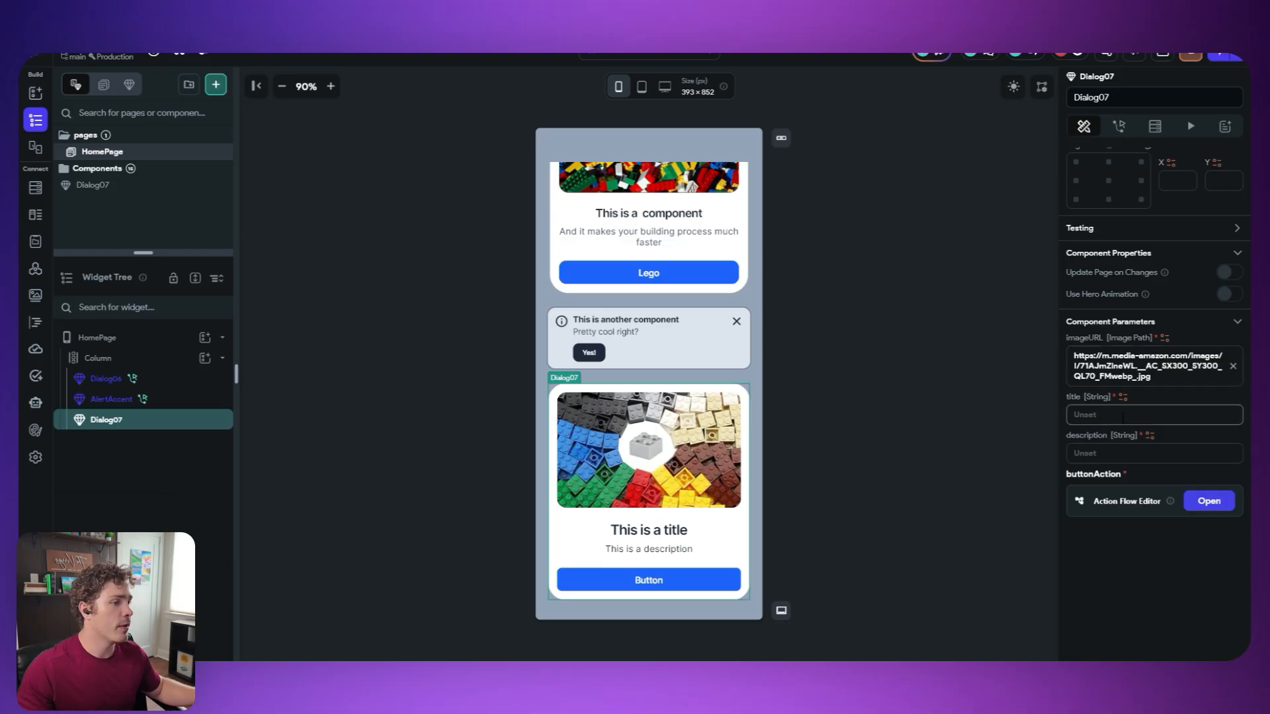
type("More")
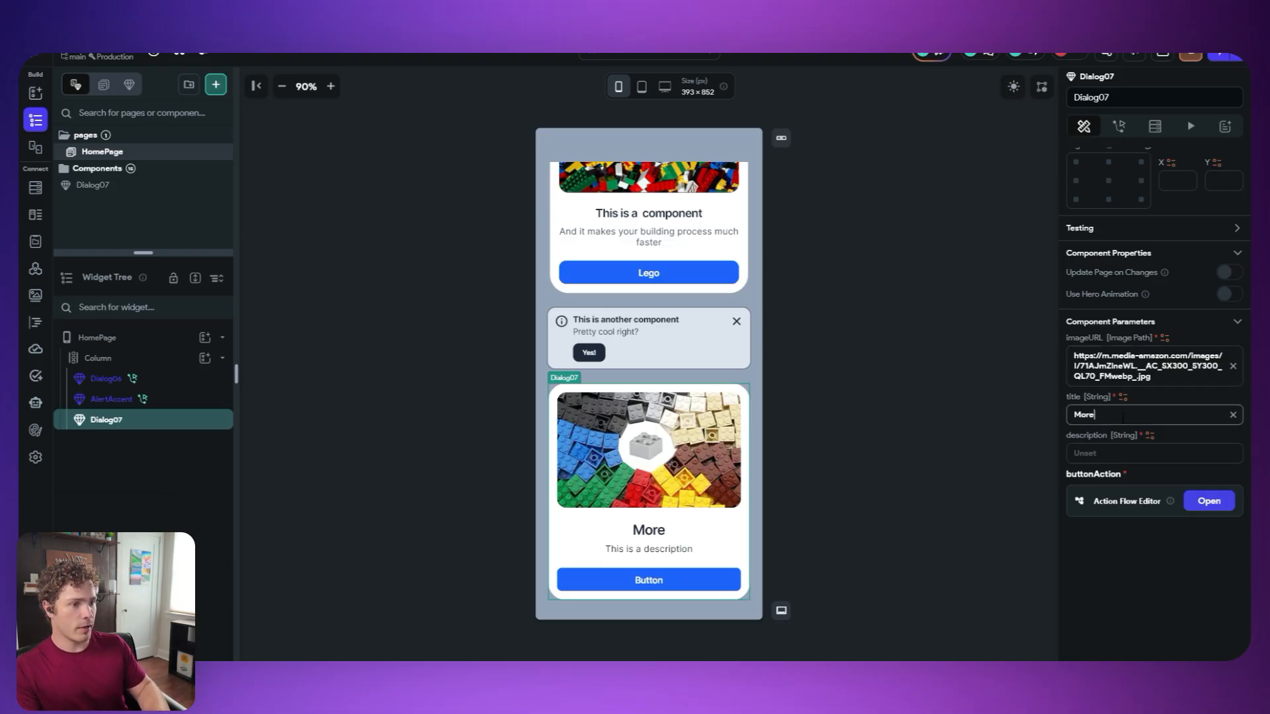
type(" legos")
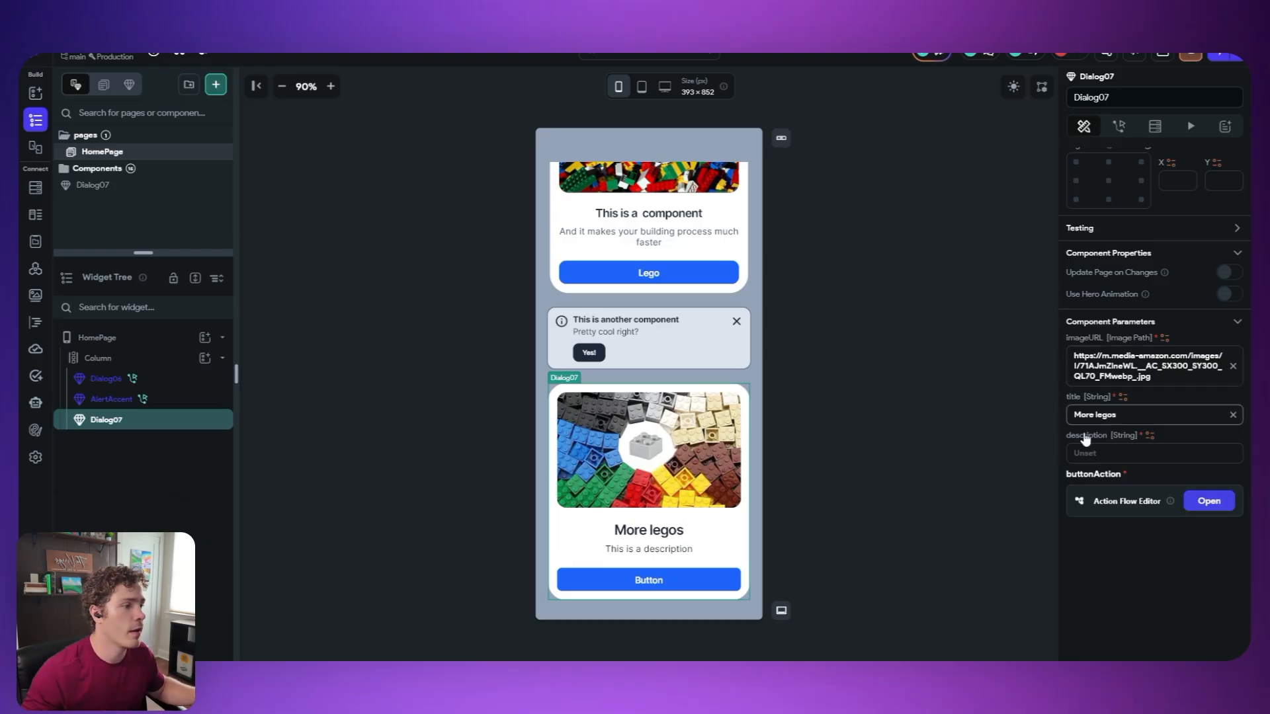
left_click(1111, 454)
type("sdfsdfsdf")
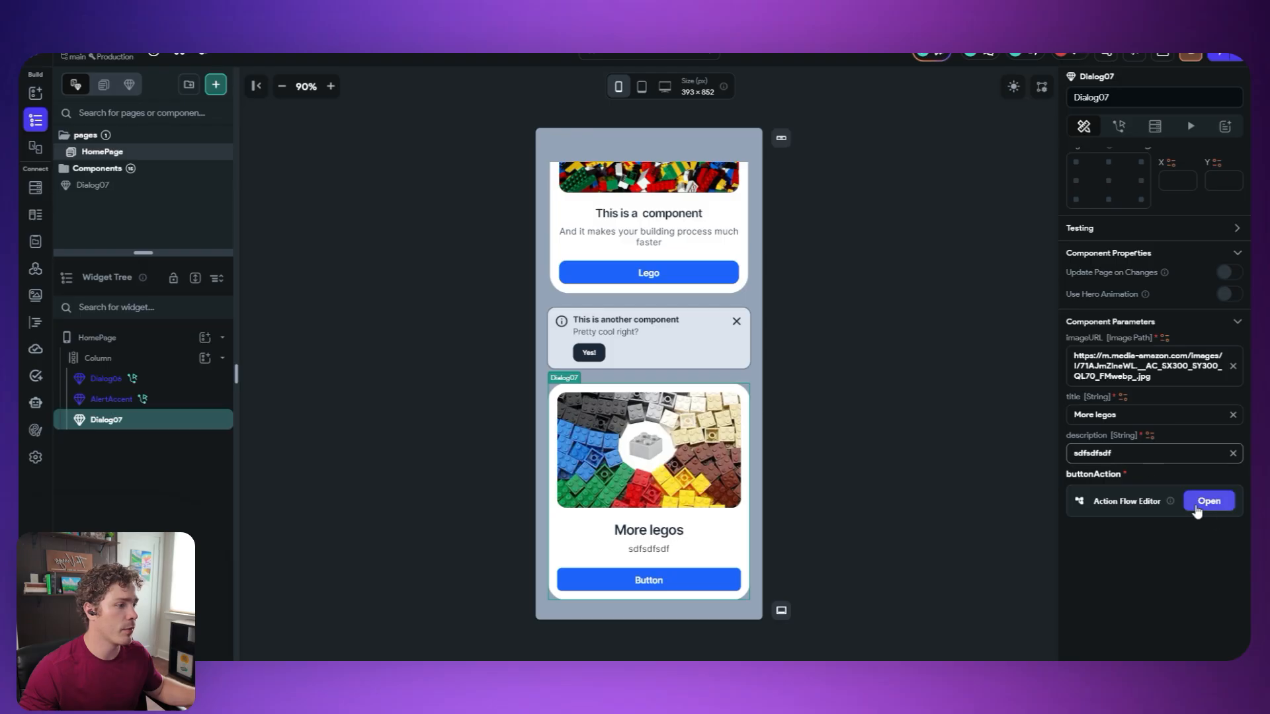
- Define the buttonAction callback of HomePage's Dialog07 as a Wait (Delay) action
left_click(1208, 500)
left_click(580, 271)
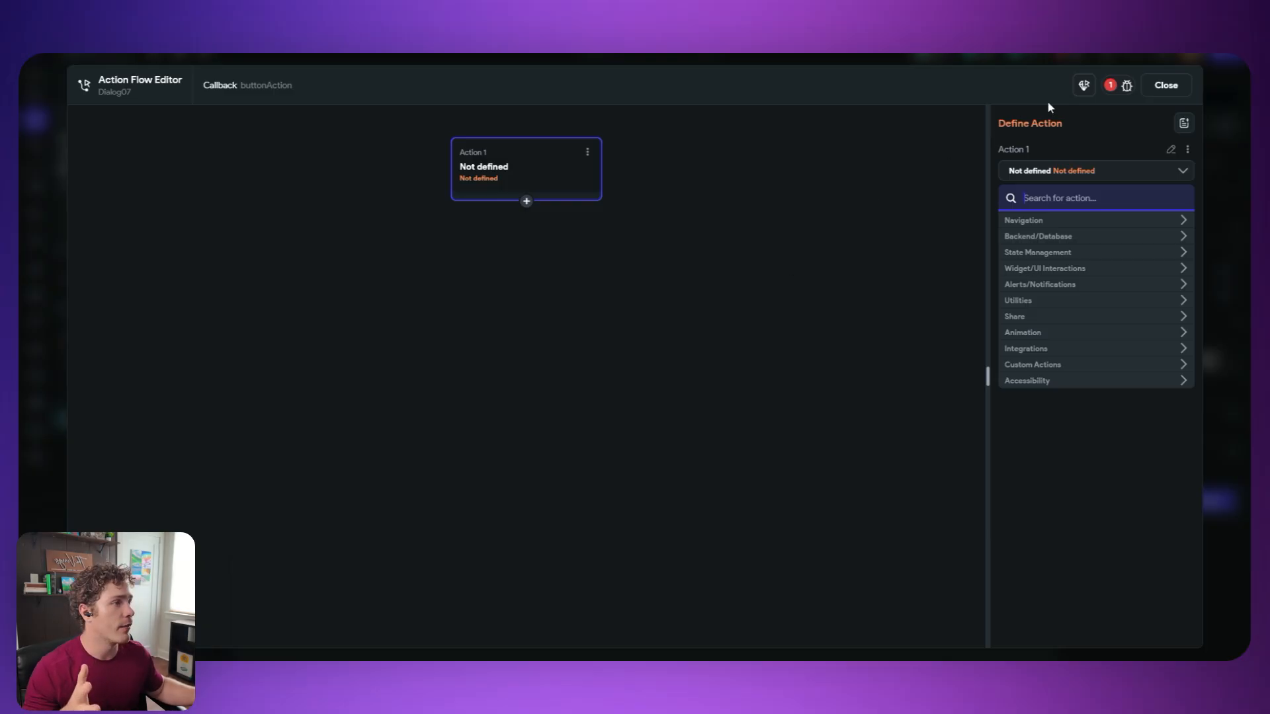
type("wait")
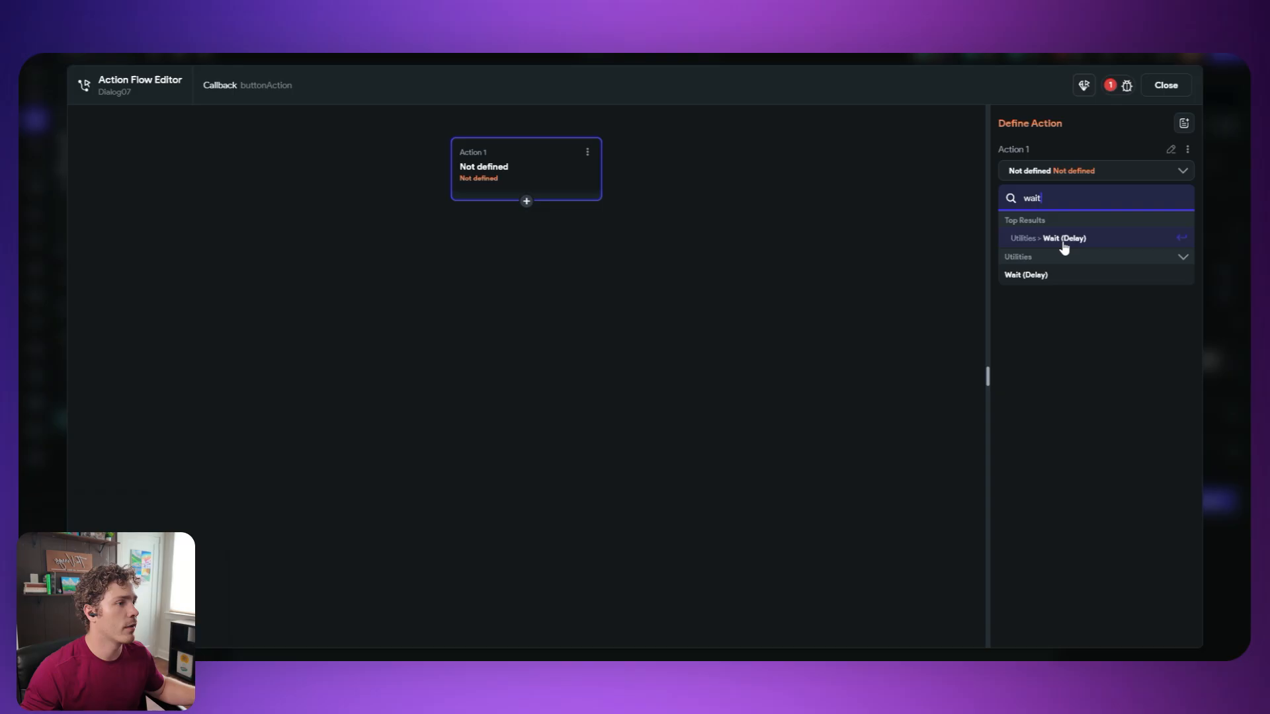
left_click(1066, 240)
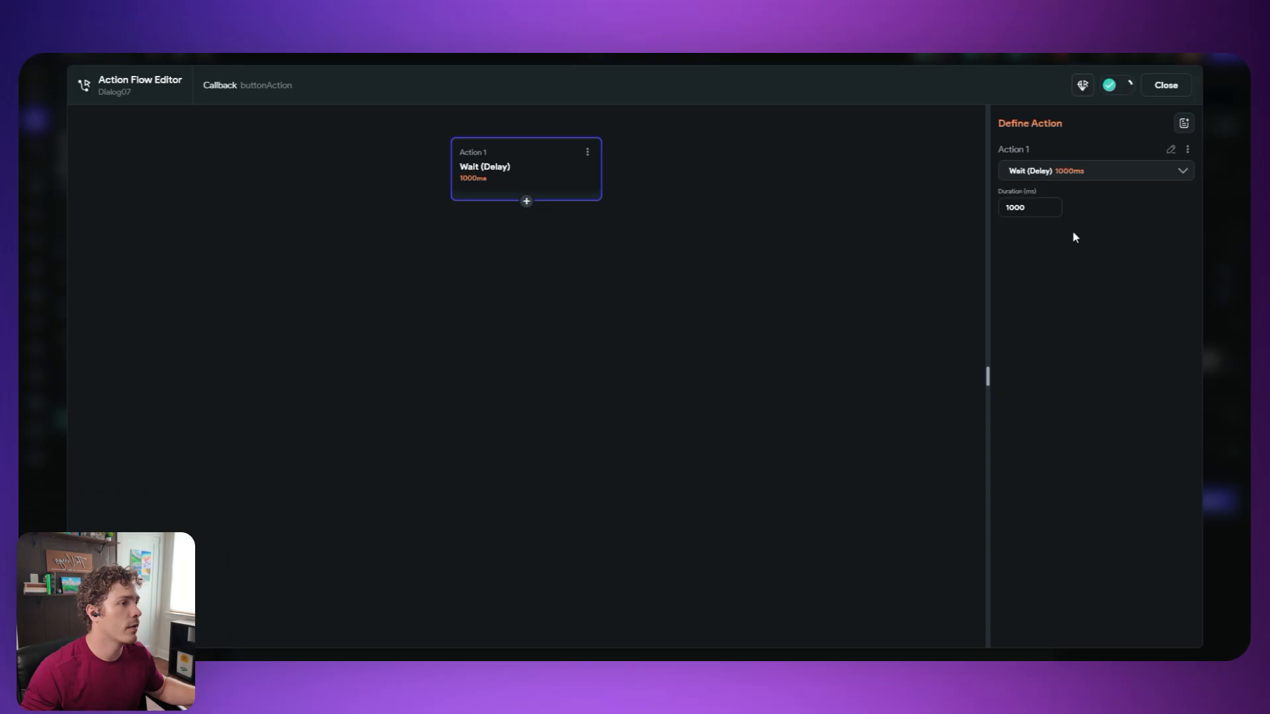
left_click(1166, 84)
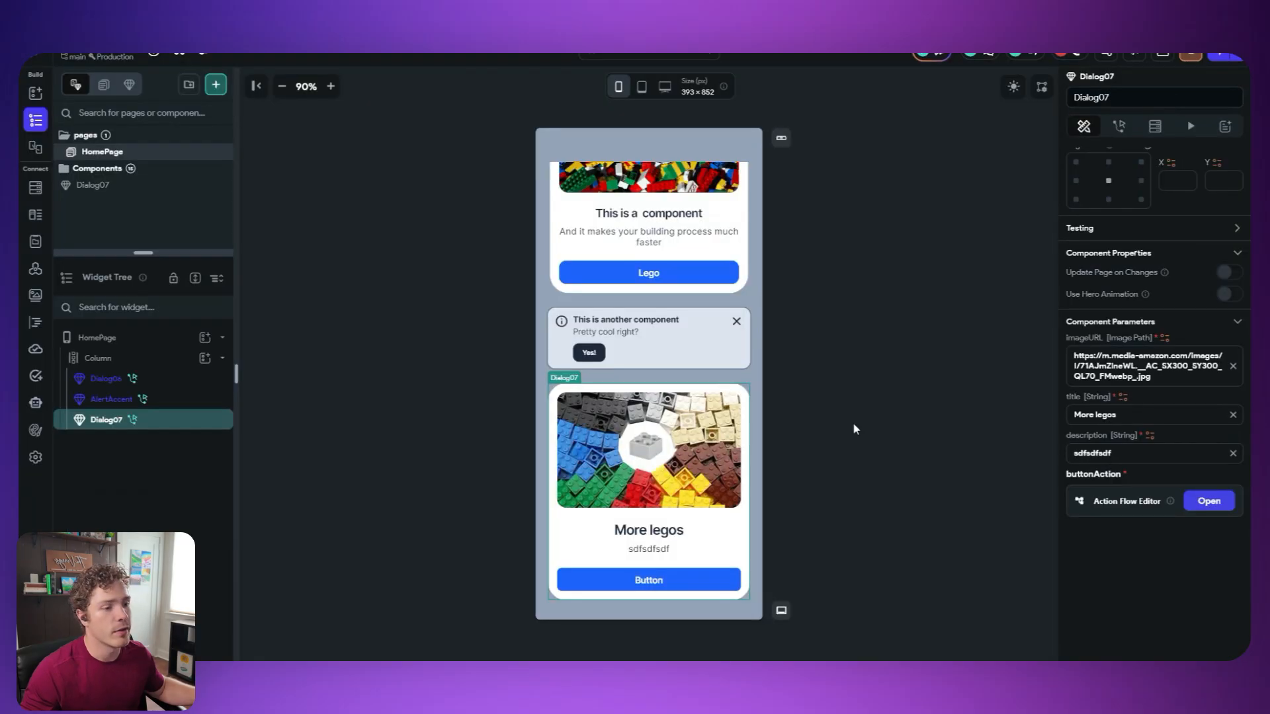
- Delete the Dialog07 component from the Column on HomePage
left_click(888, 432)
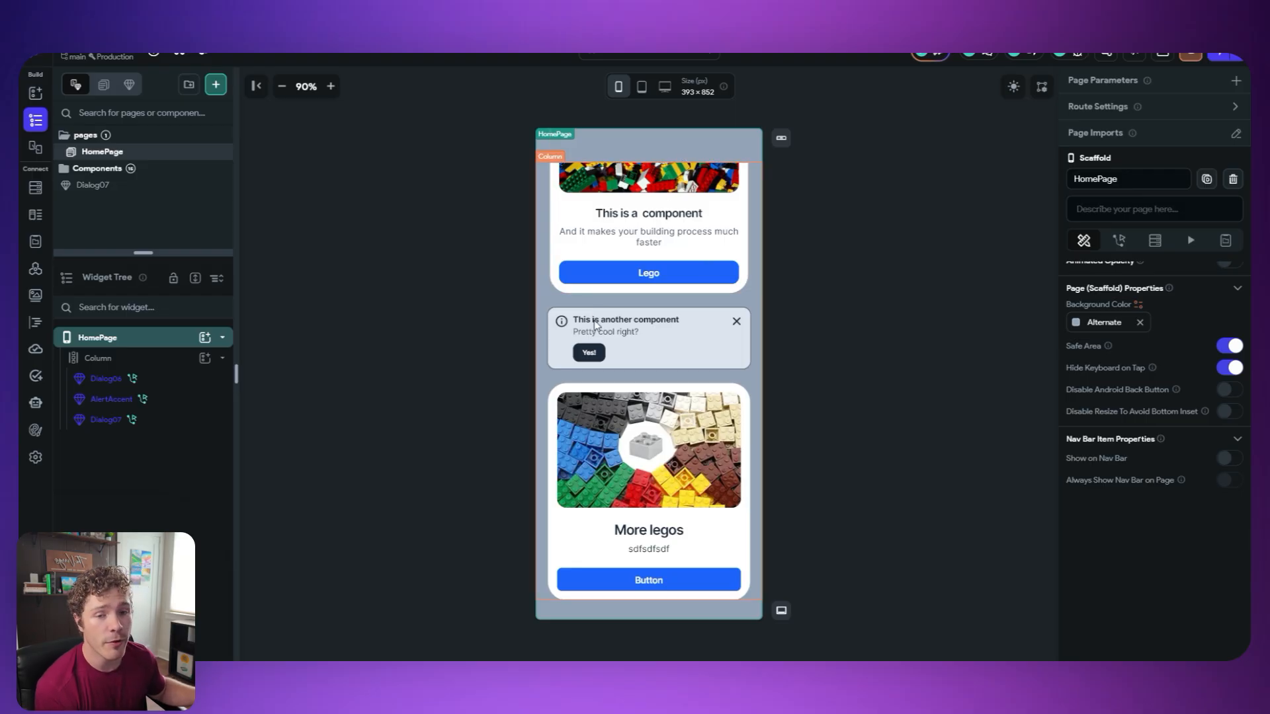
left_click(703, 460)
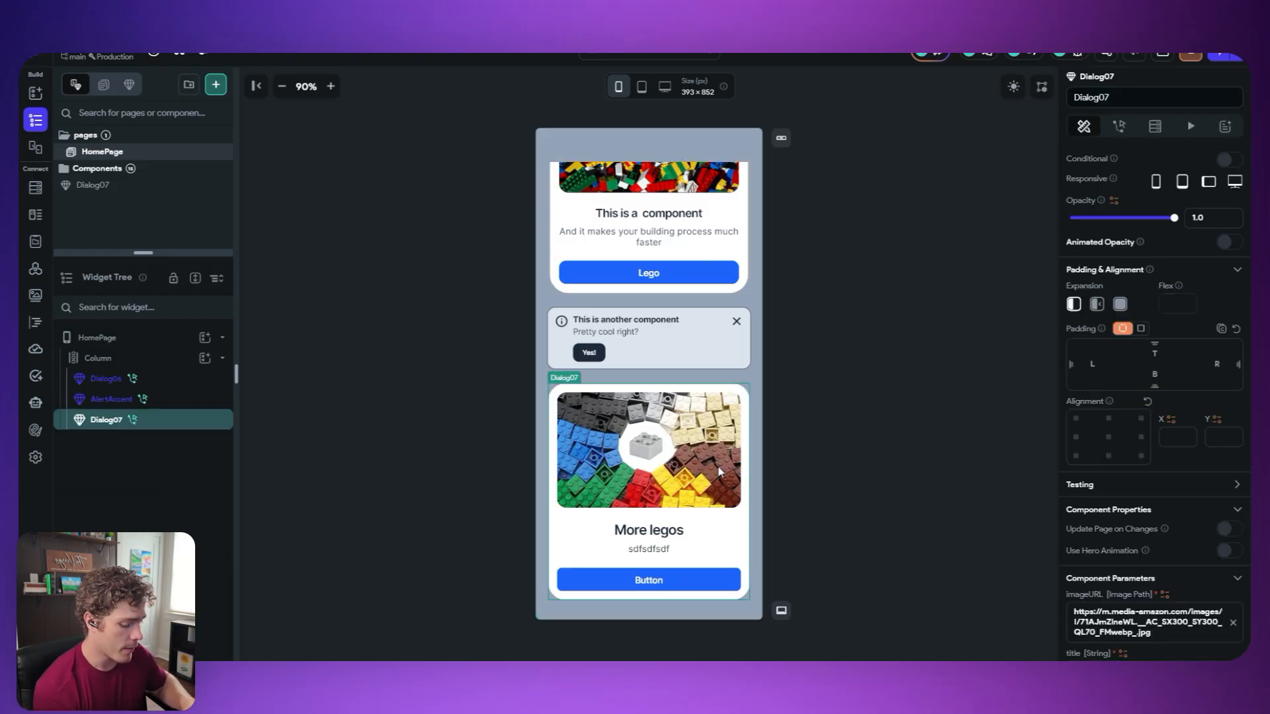
key("Delete")
- Set the color parameter of the AlertAccent component on HomePage to brand
left_click(674, 445)
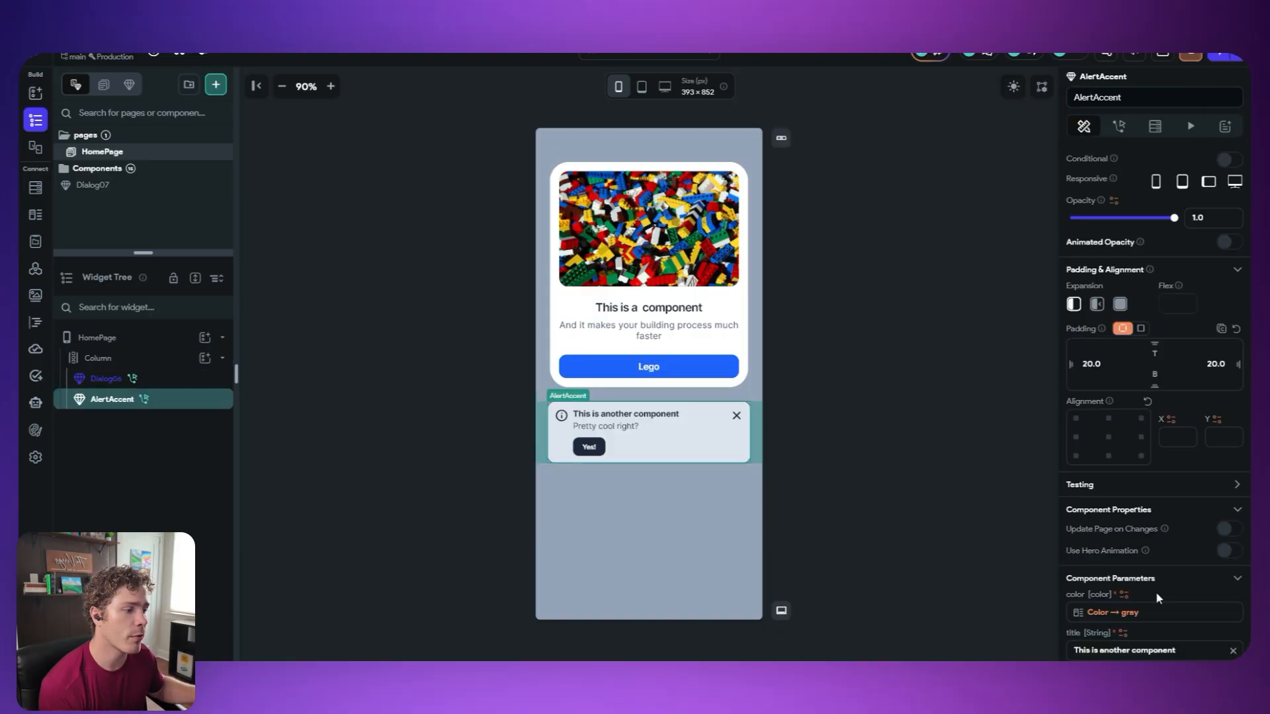
scroll(1157, 595, "down", 5)
scroll(1177, 625, "up", 1)
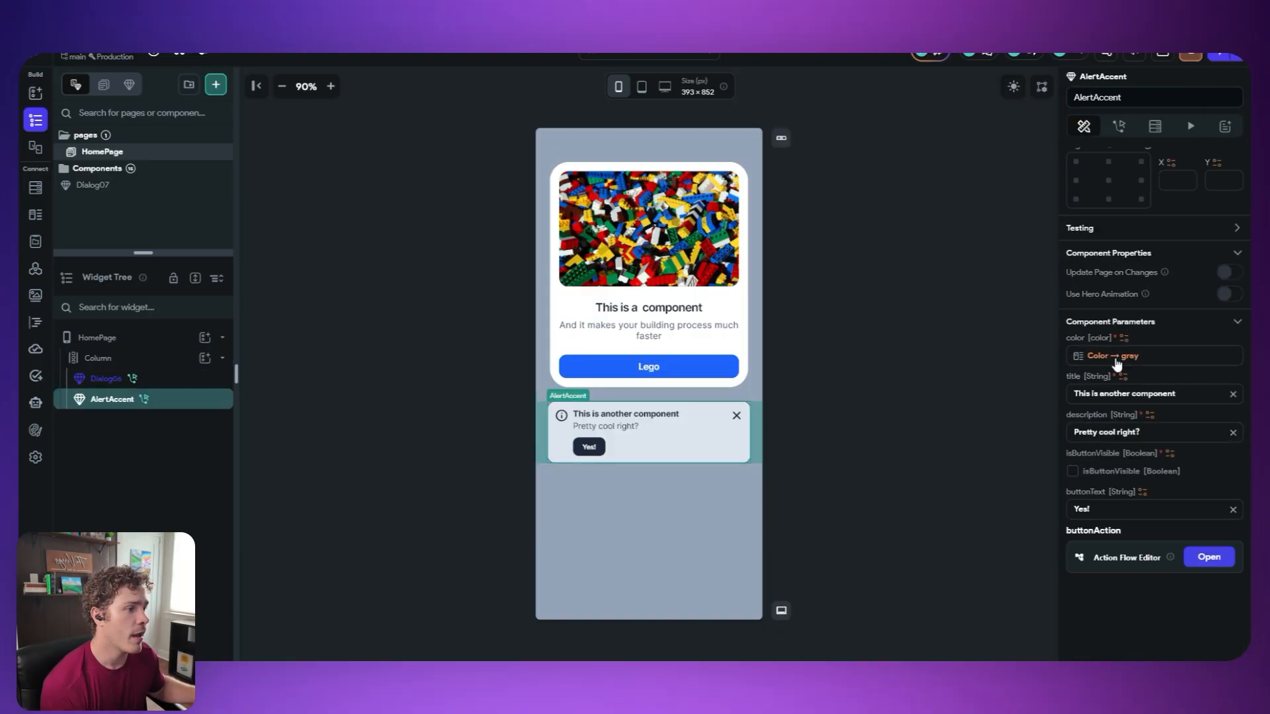
left_click(1112, 356)
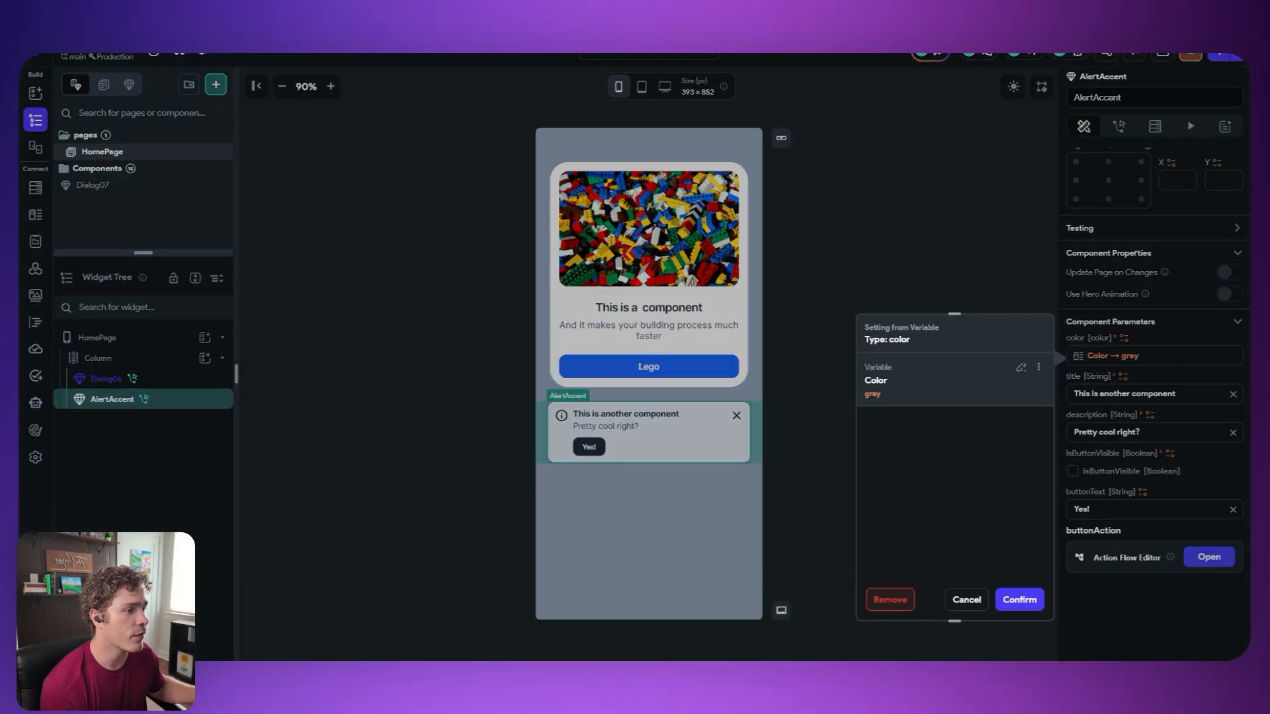
left_click(939, 384)
left_click(923, 456)
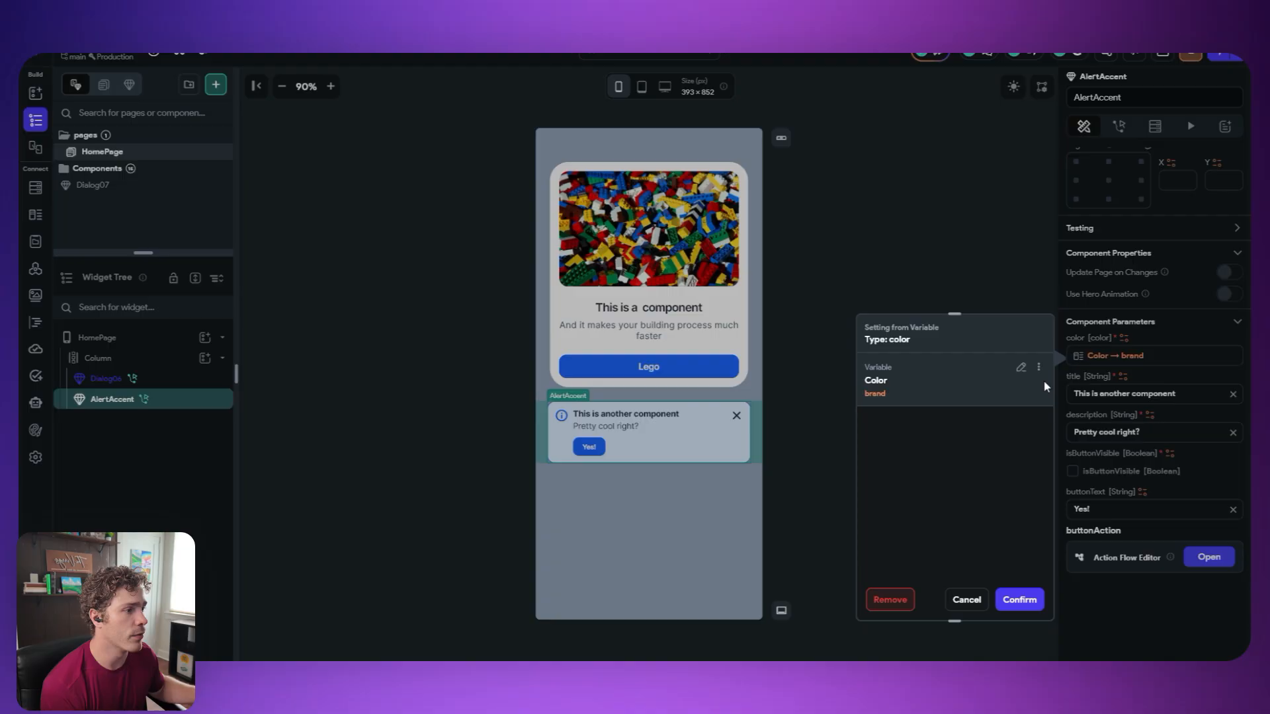
left_click(1015, 602)
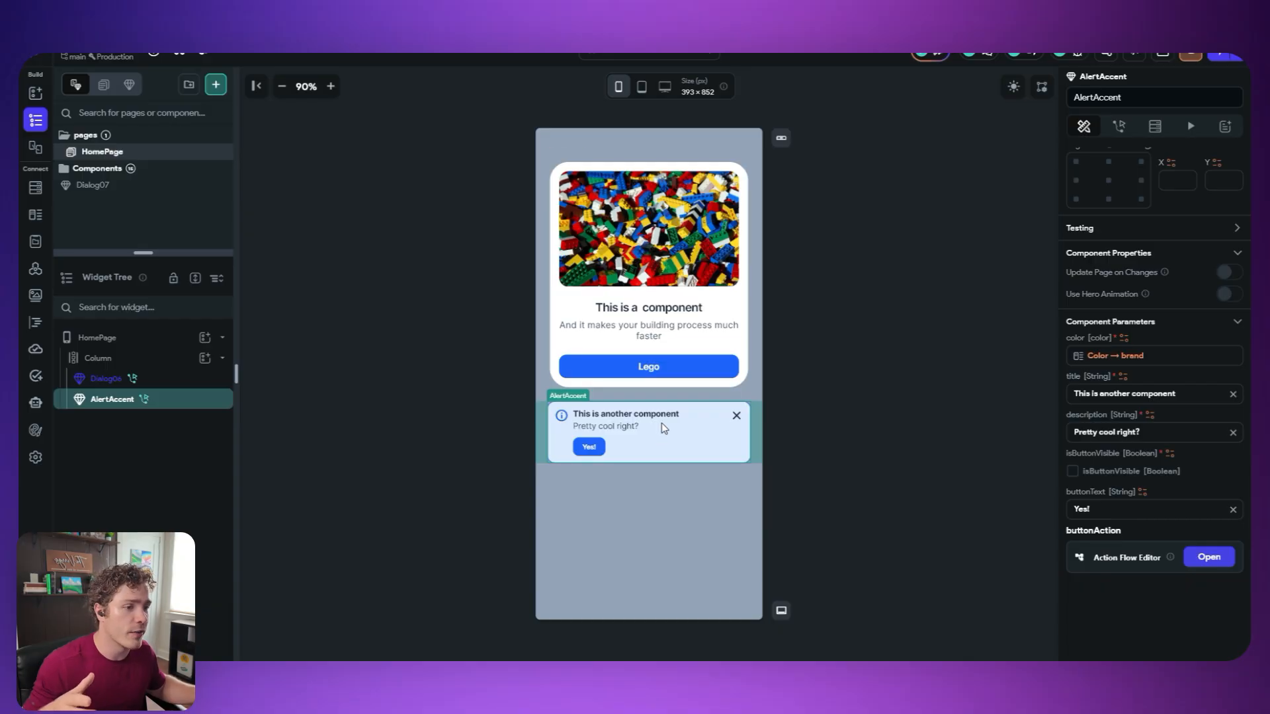
- Duplicate the AlertAccent component on HomePage and set the copy's color parameter to gray
key("ctrl+d")
left_click(701, 488)
left_click(1150, 355)
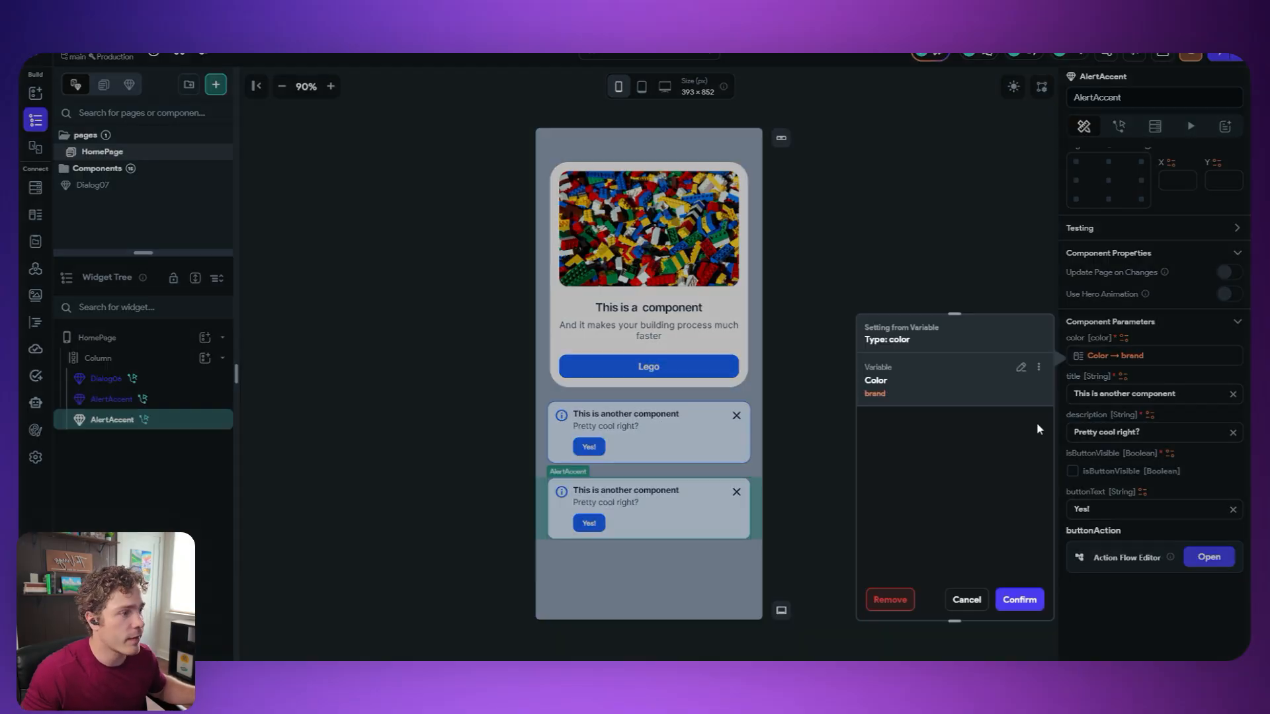
left_click(1021, 367)
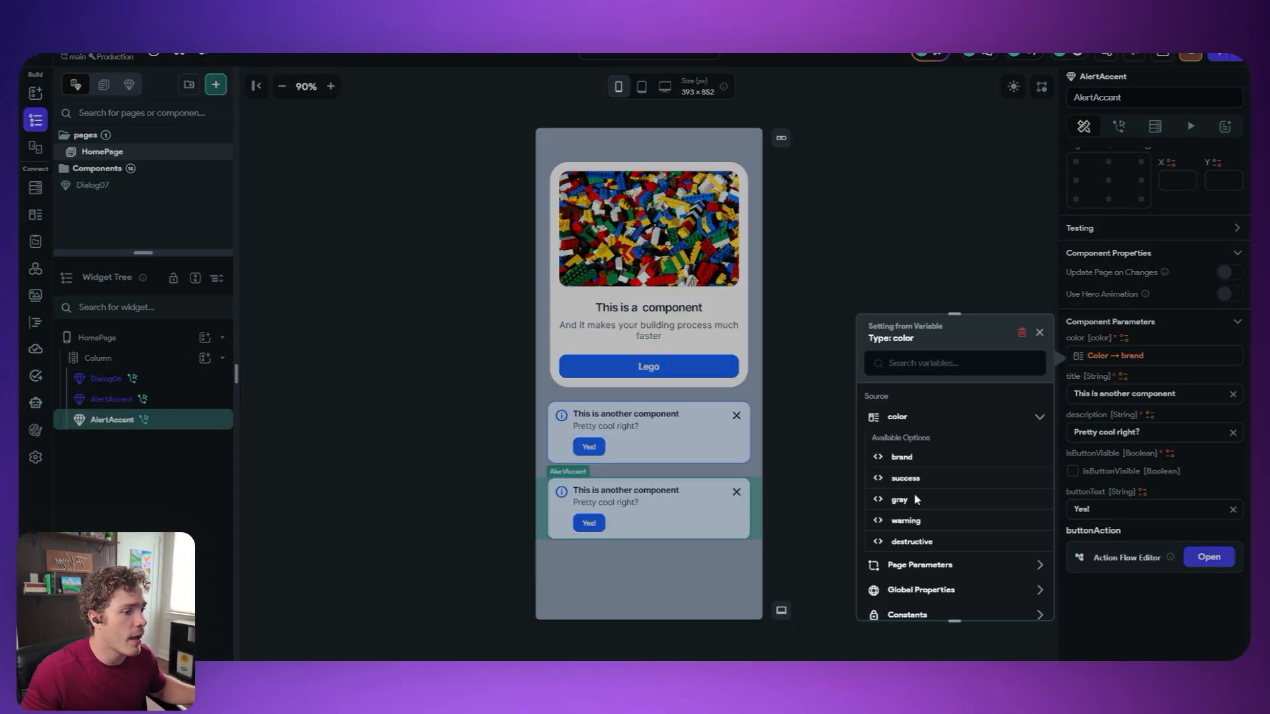
left_click(899, 500)
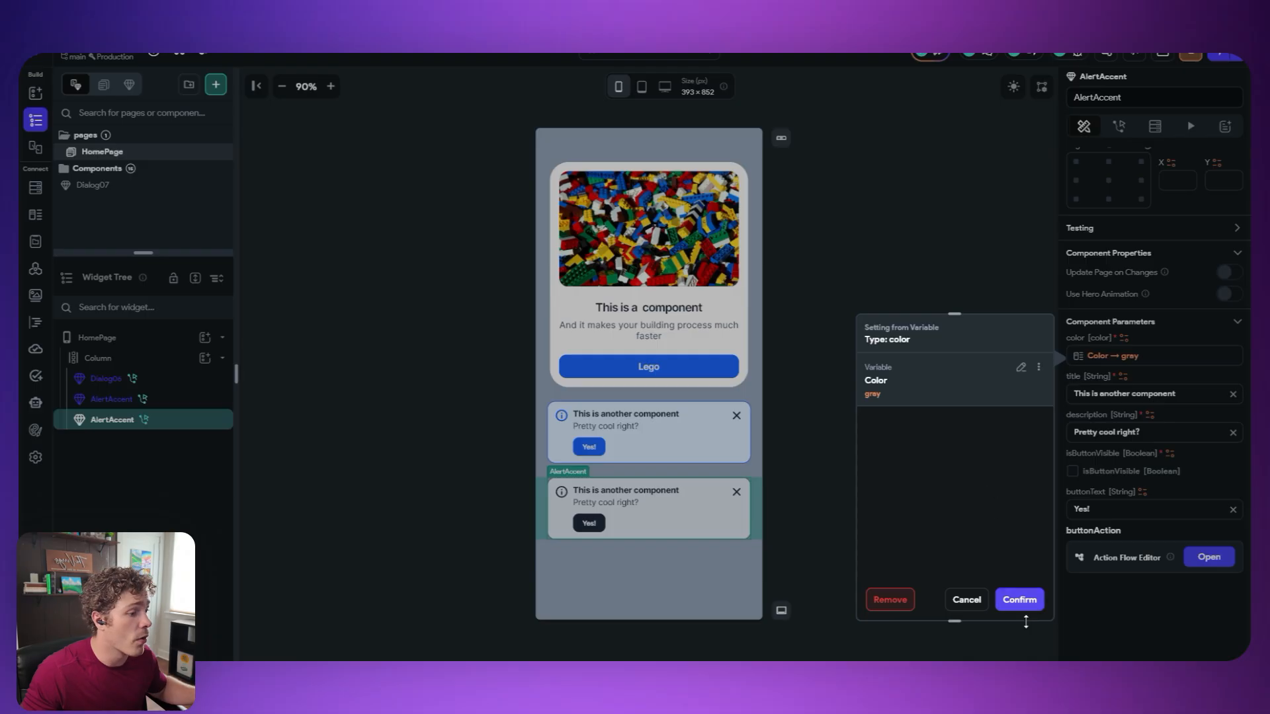
left_click(1019, 599)
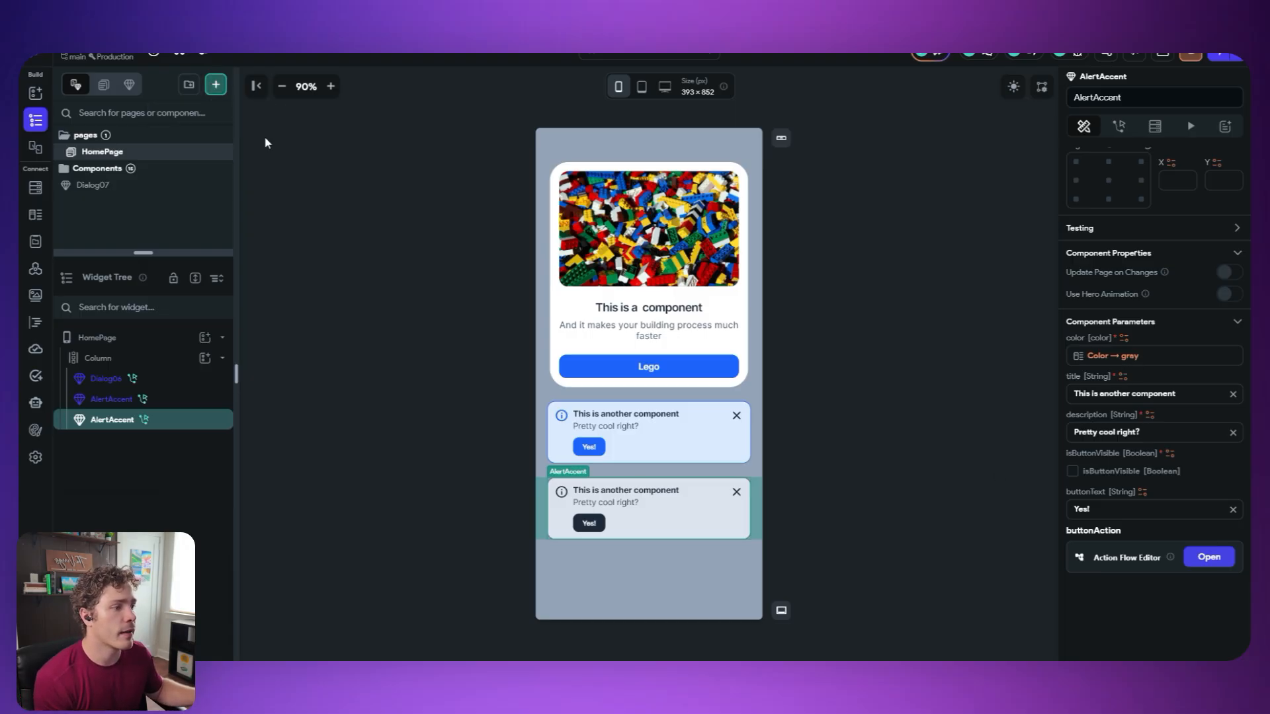
- Create a new blank component named alertExample
left_click(216, 86)
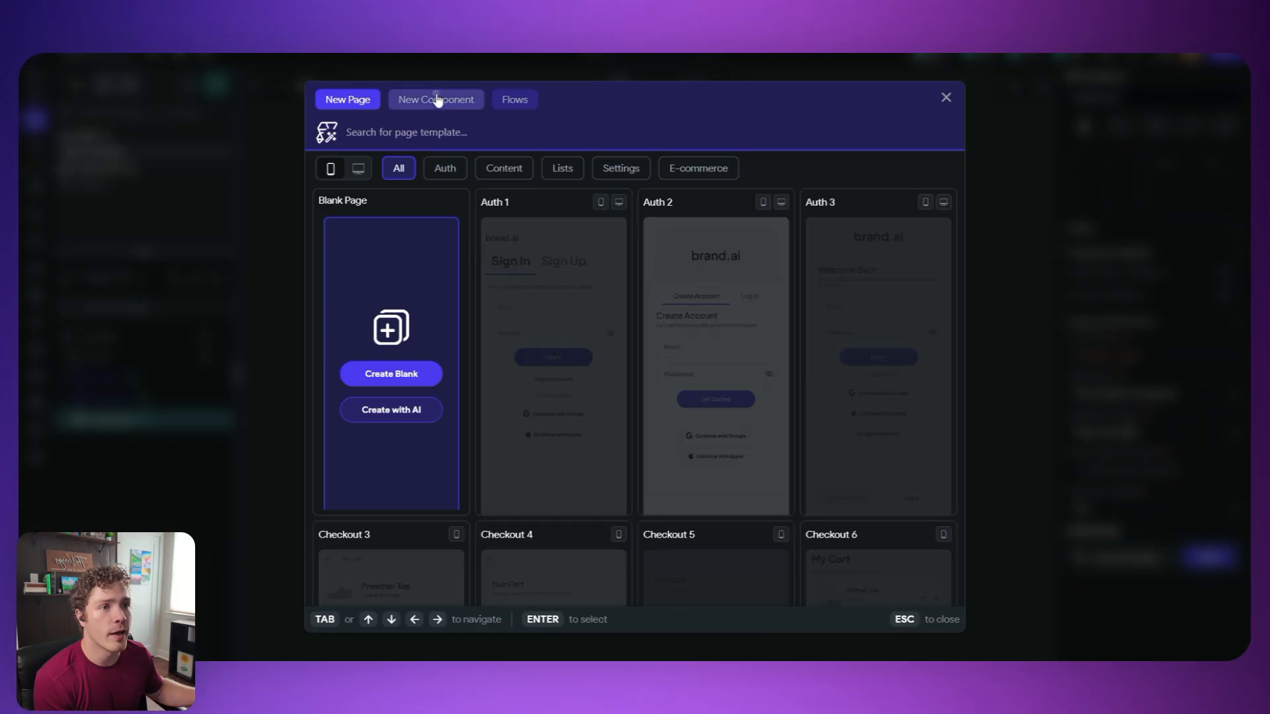
left_click(436, 99)
left_click(424, 319)
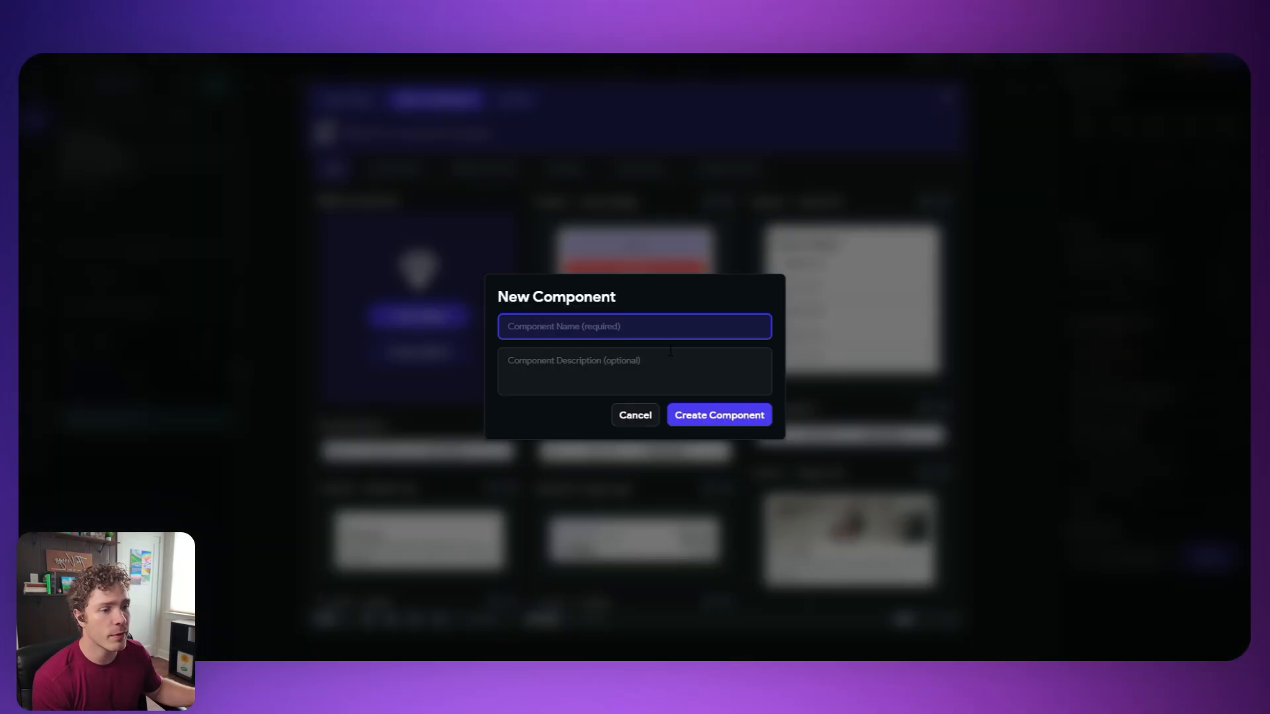
type("alert")
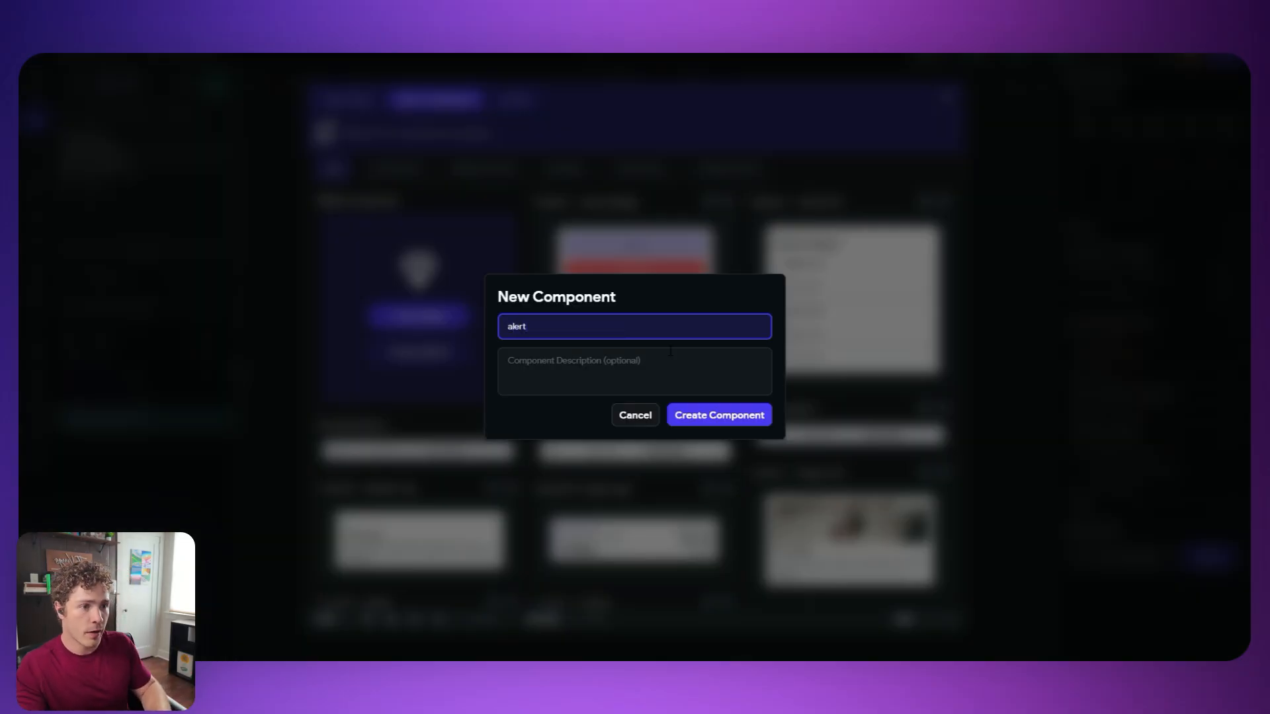
key("BackSpace")
key("BackSpace")
key("BackSpace")
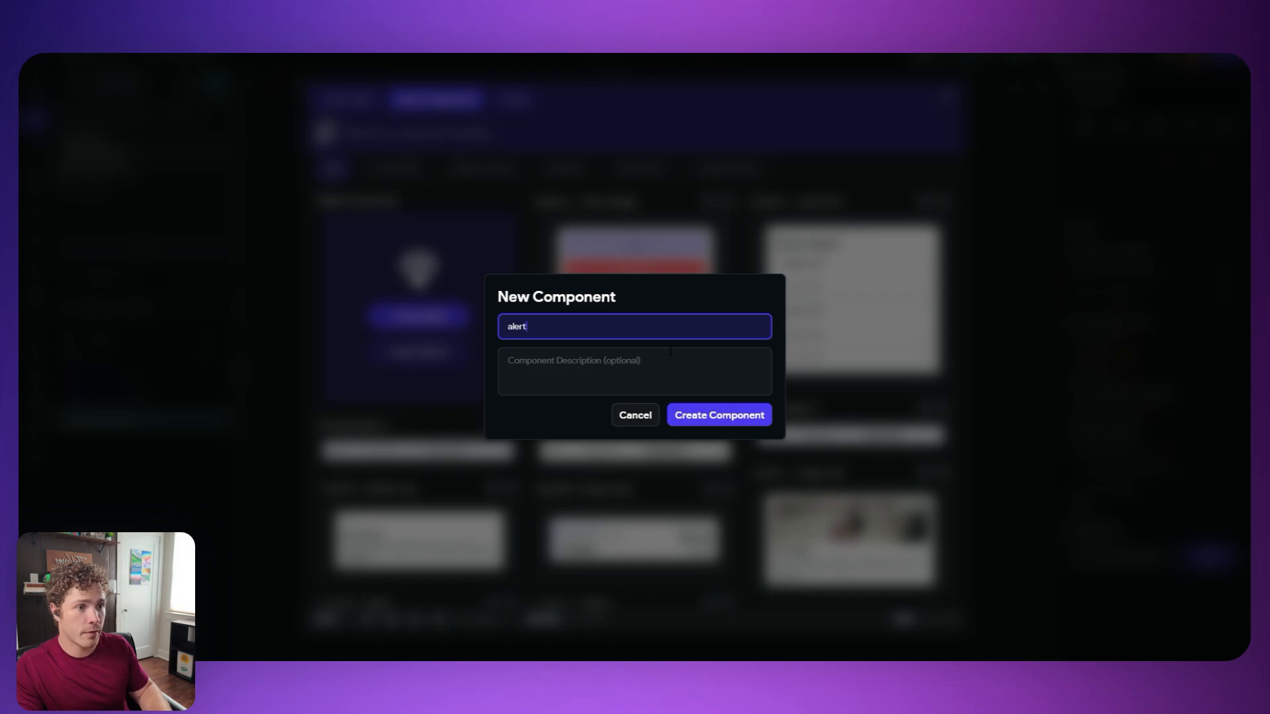
type("Example")
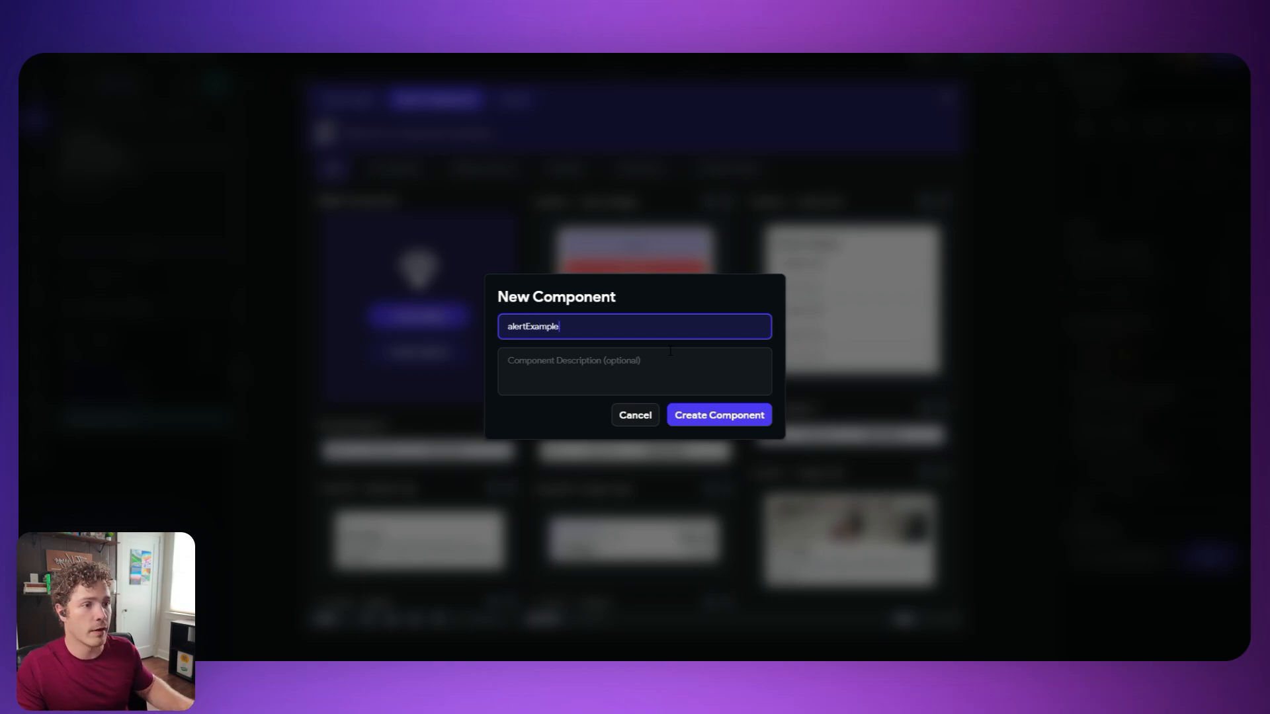
left_click(704, 417)
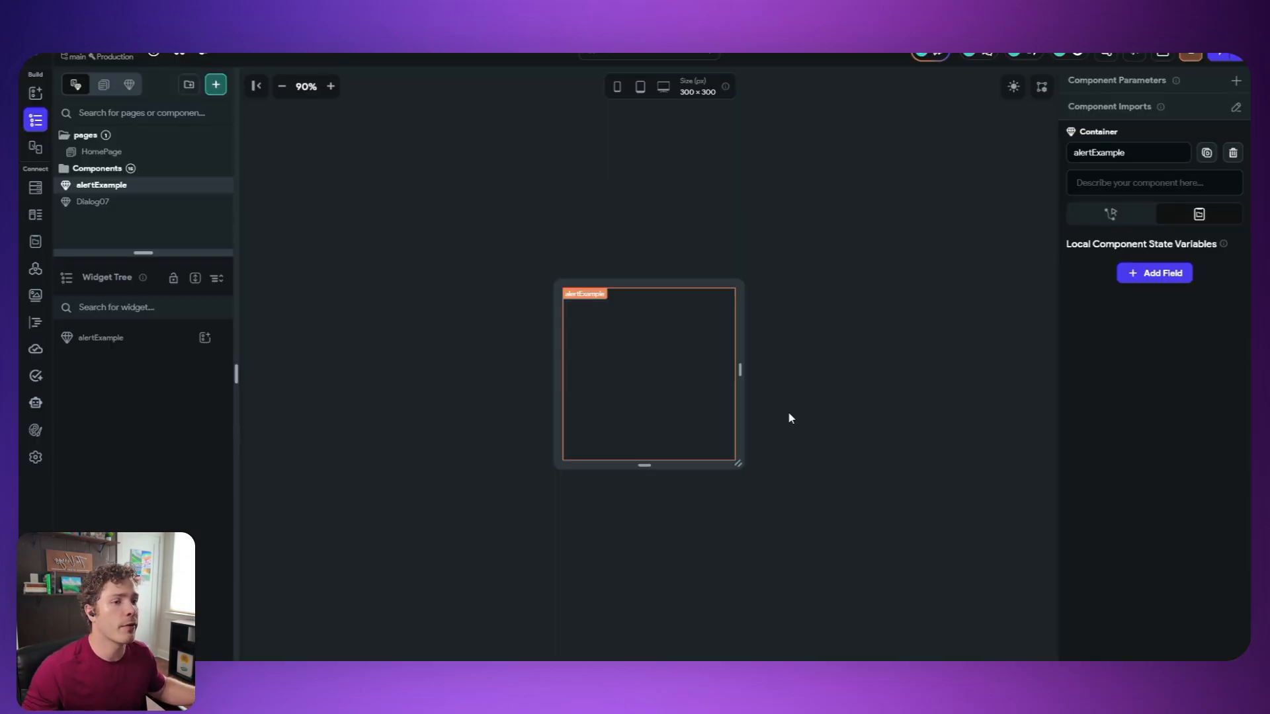
- Add a Container to the alertExample component and set its width to infinite
left_click(204, 338)
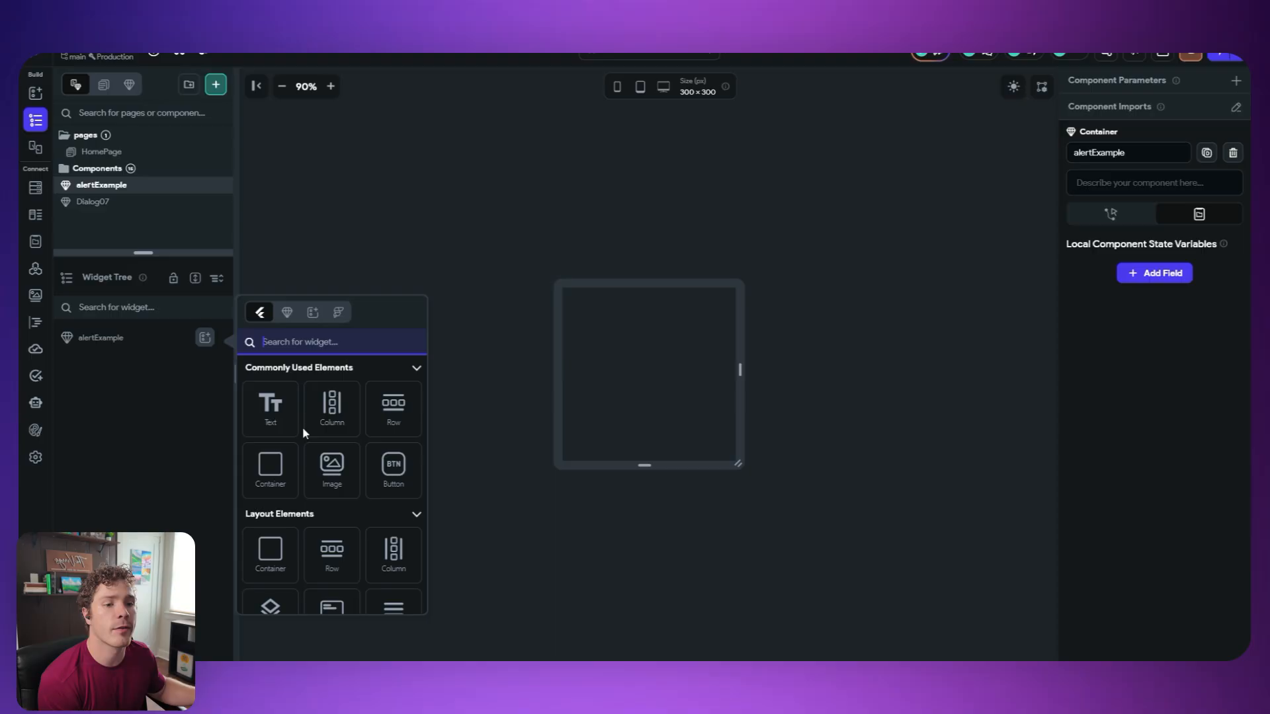
left_click(281, 477)
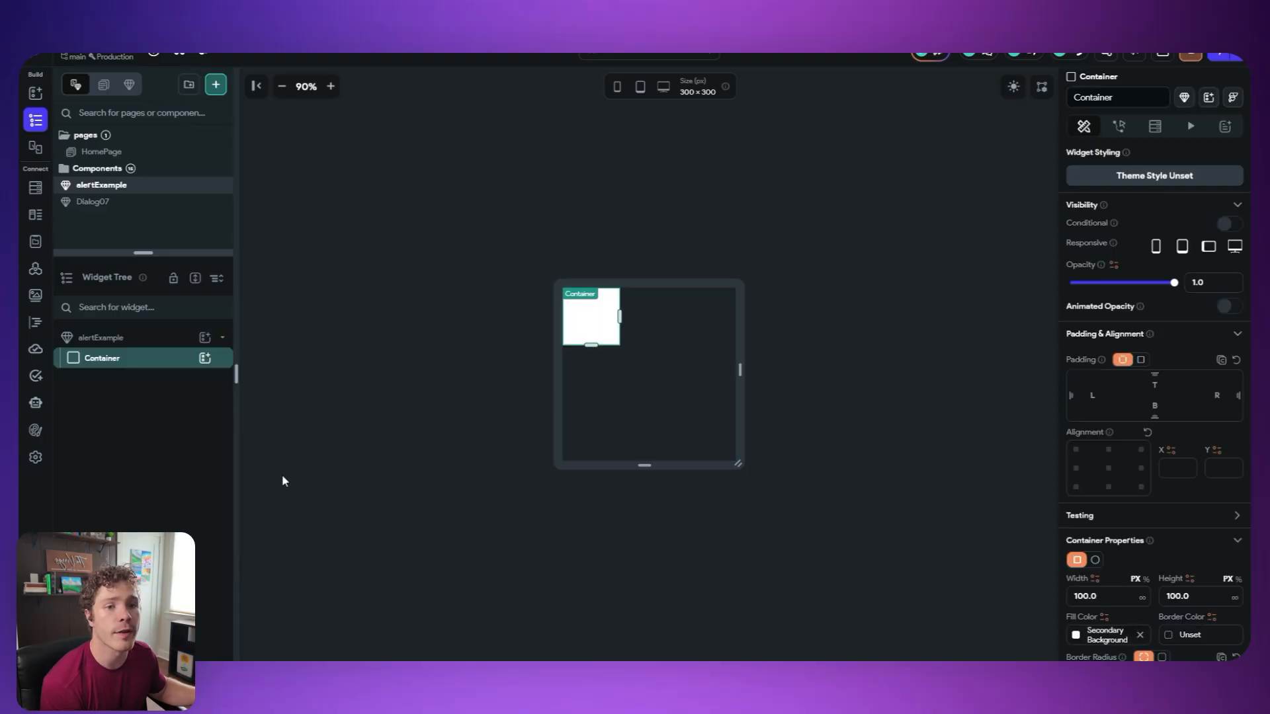
left_click(1142, 602)
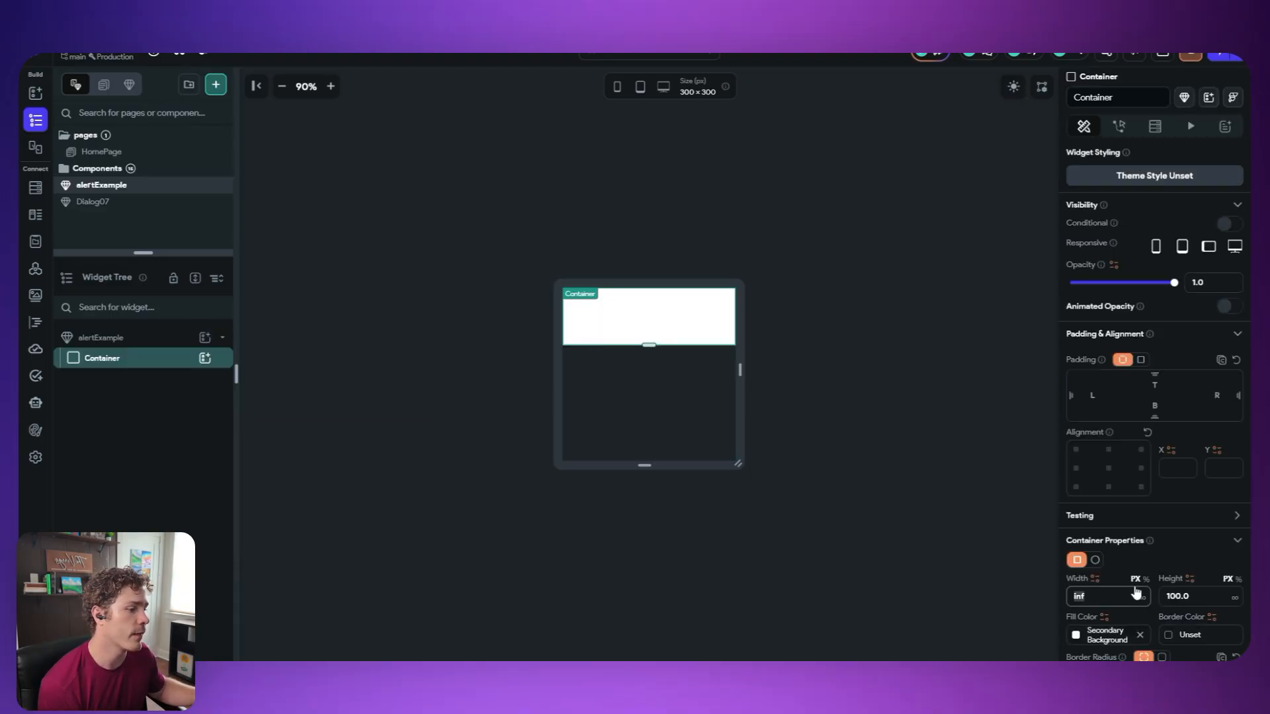
scroll(1202, 533, "down", 1)
left_click(1017, 450)
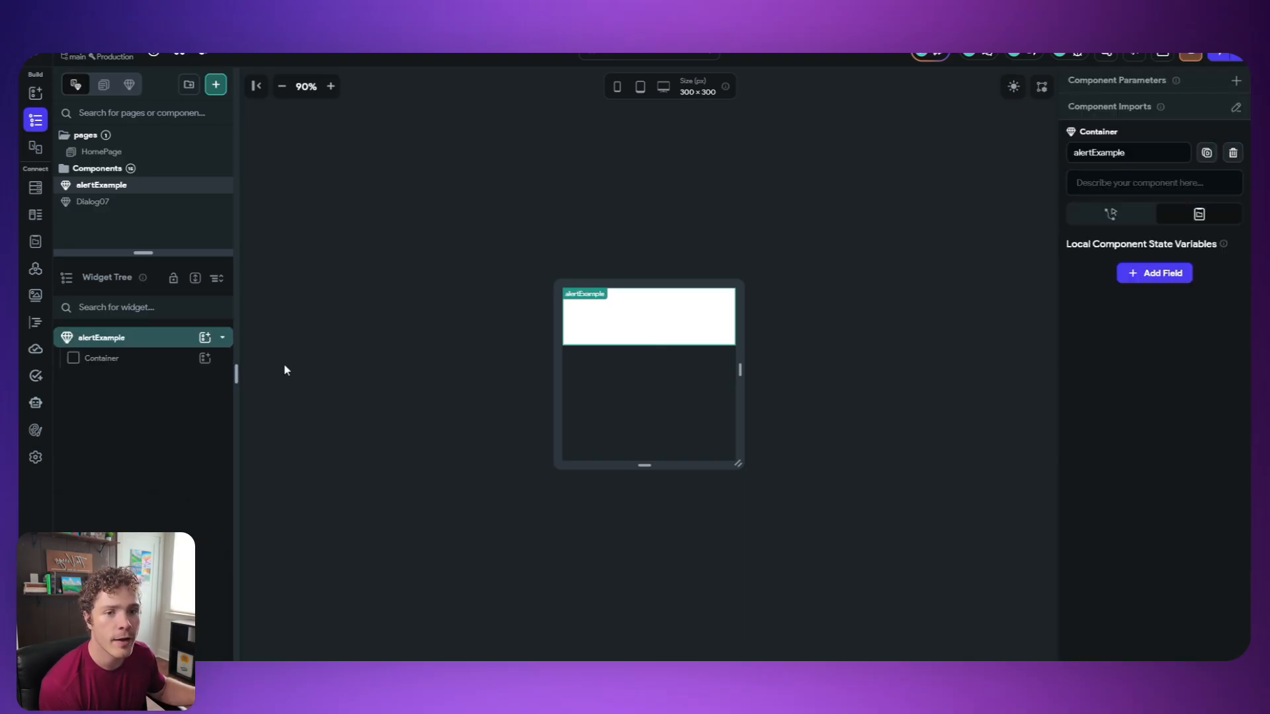
- Add a Row inside alertExample's Container and place an Icon in that Row
left_click(205, 357)
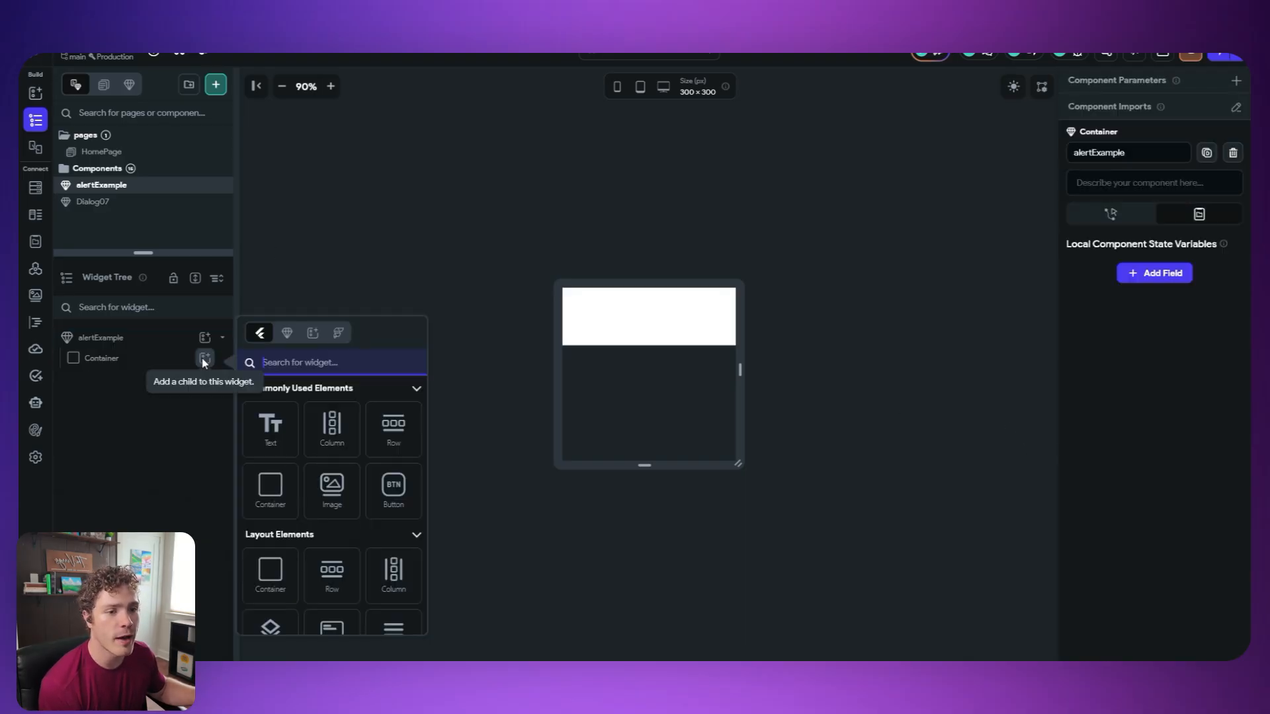
left_click(385, 438)
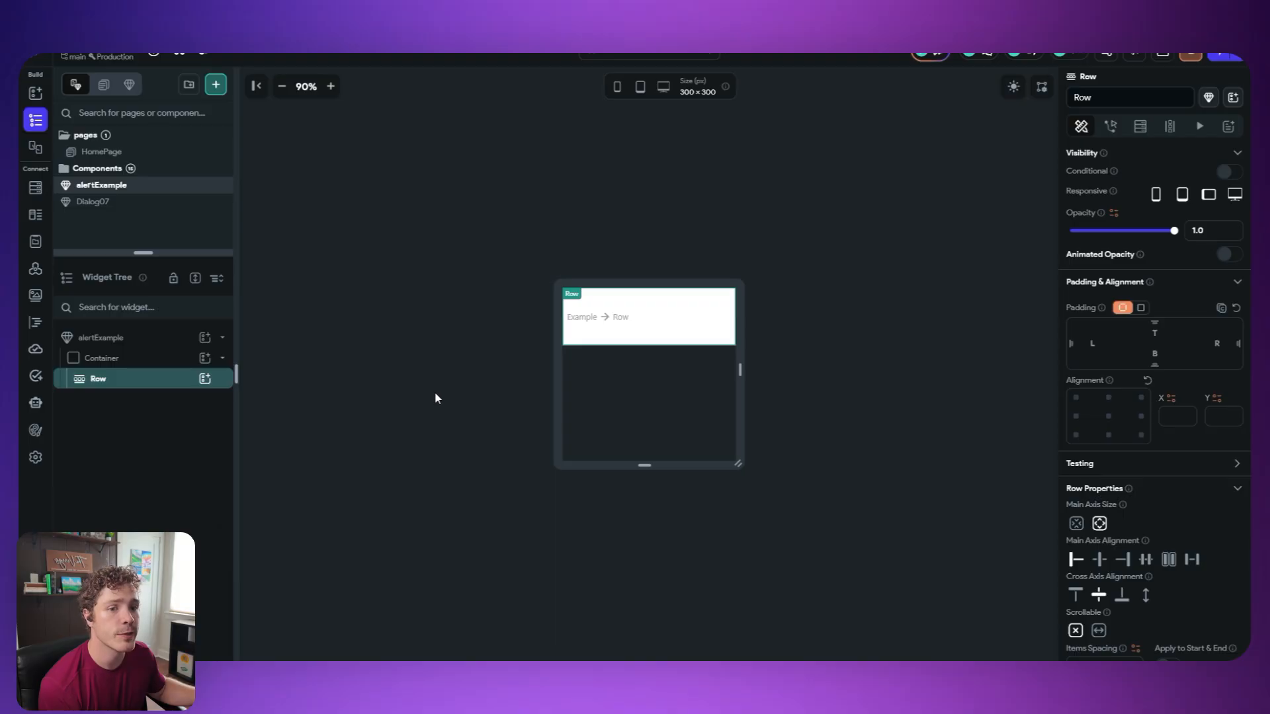
left_click(435, 393)
left_click(205, 378)
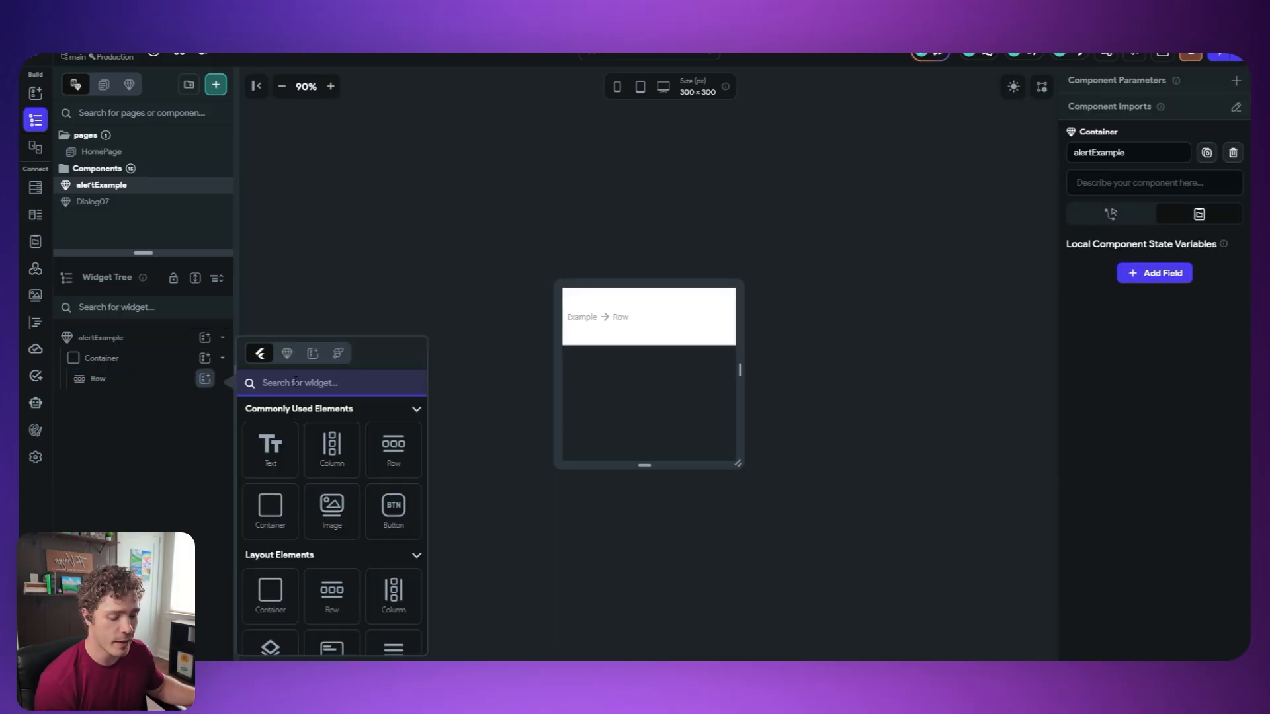
type("icon")
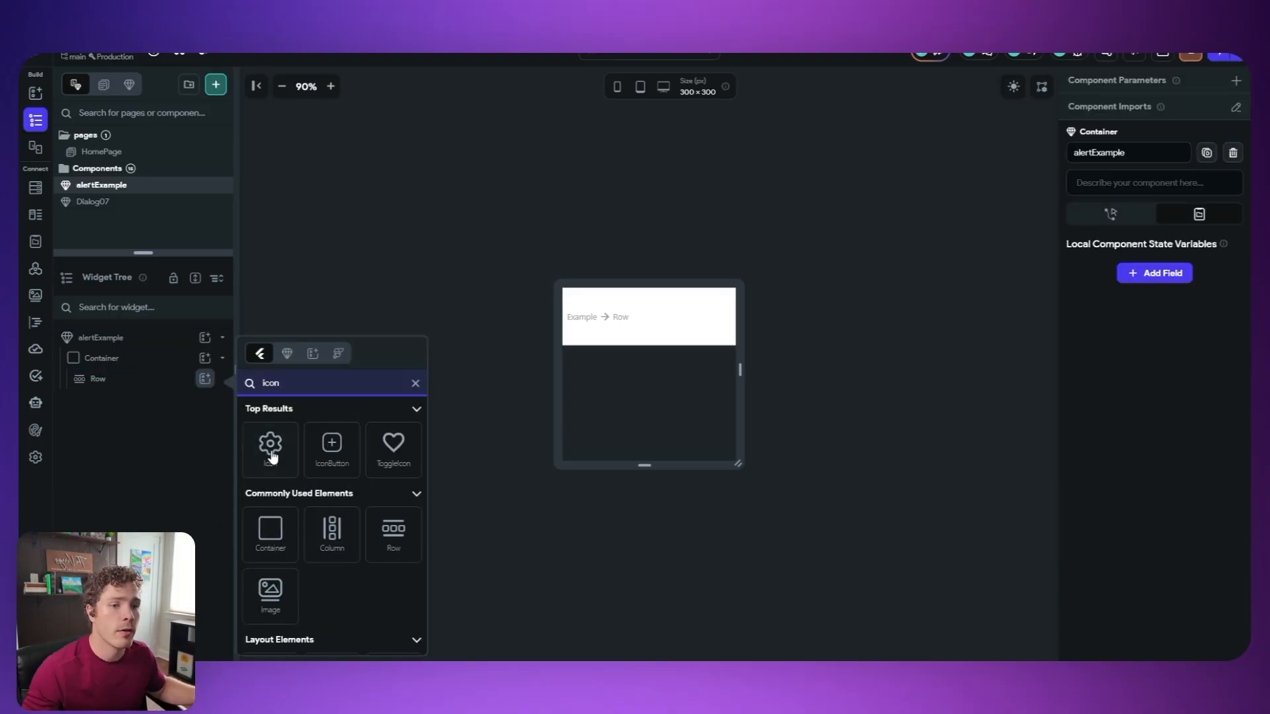
left_click(269, 444)
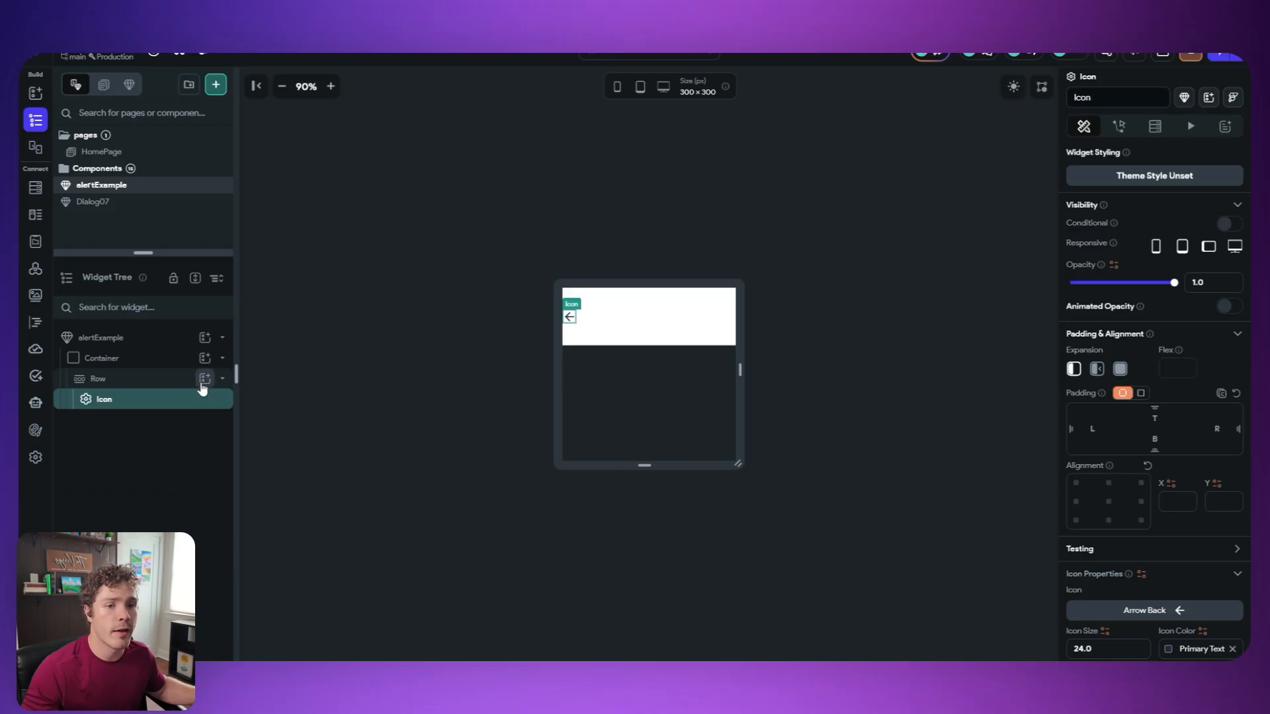
- Add a Column and a second Icon after the first Icon in alertExample's Row
left_click(205, 378)
left_click(331, 448)
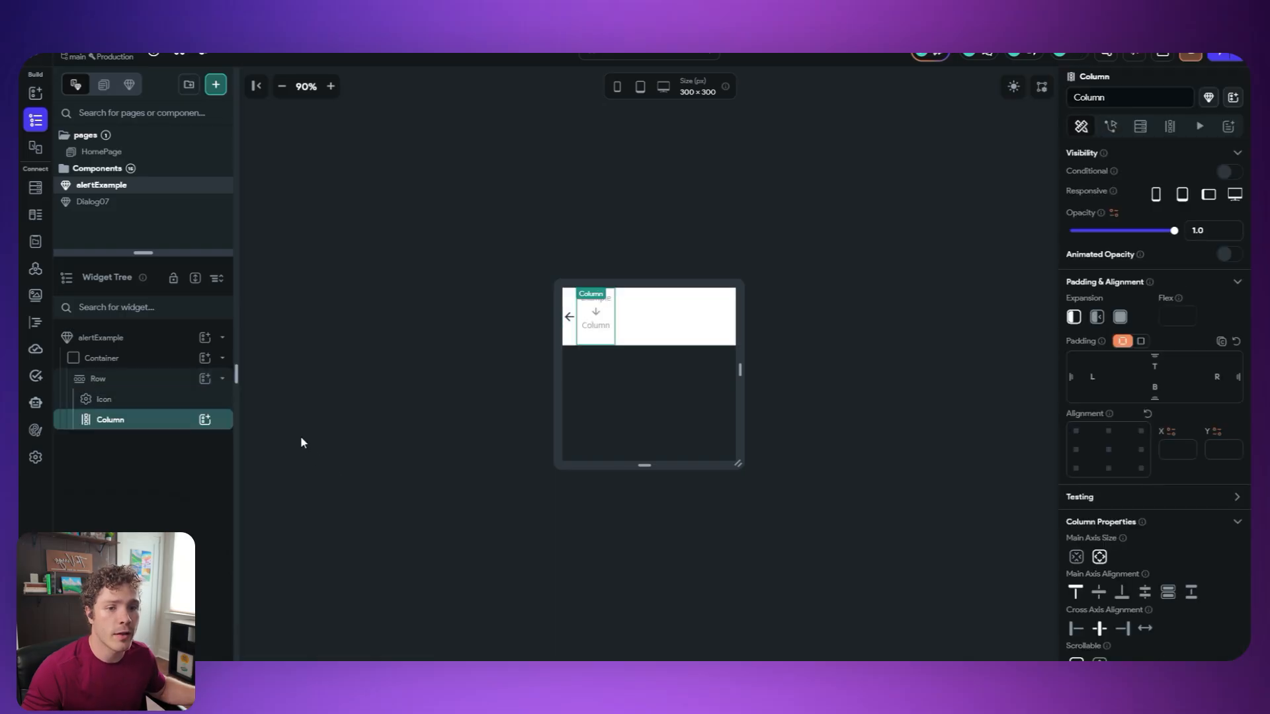
left_click(205, 379)
type("icon")
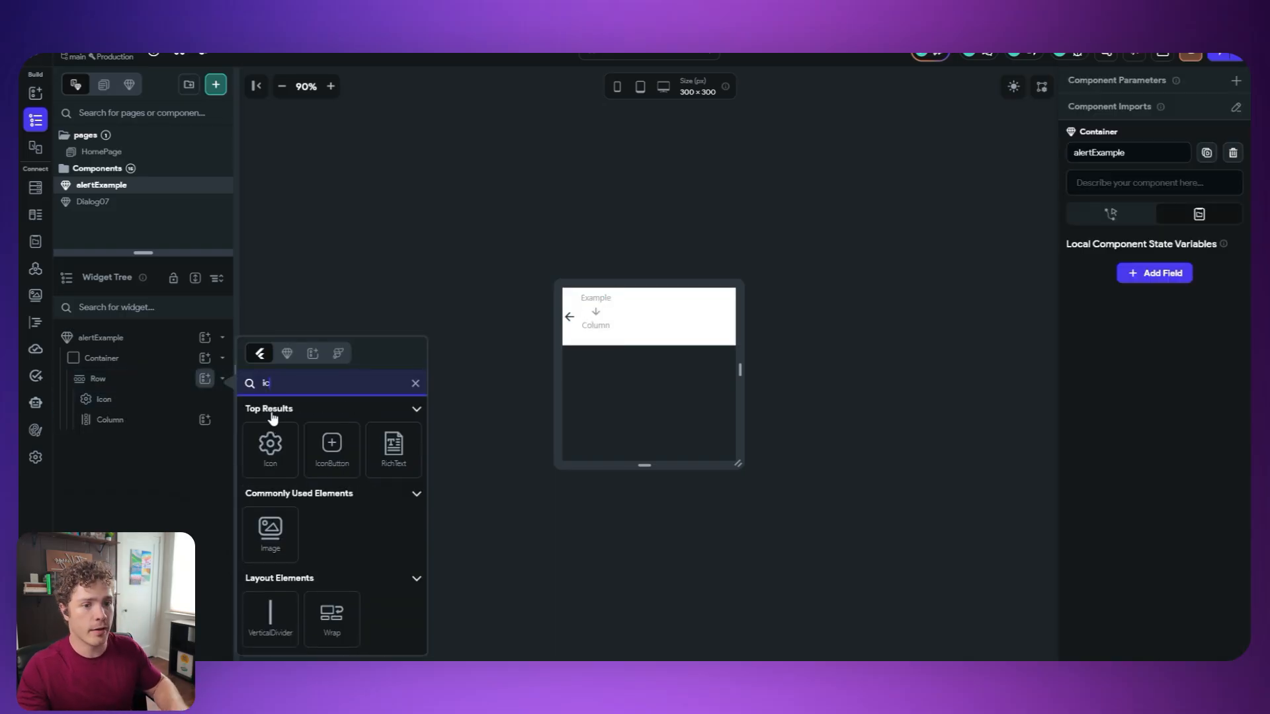
left_click(271, 444)
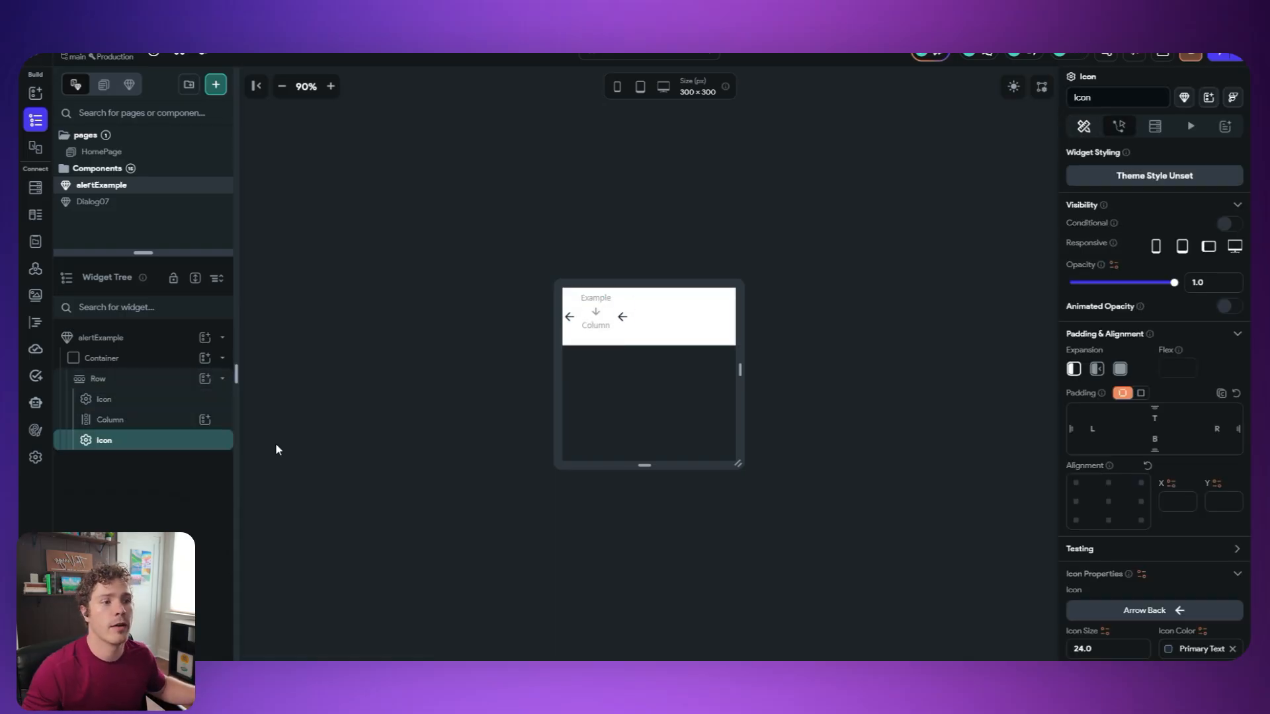
- Check the AlertAccent layout on HomePage for reference and return to the alertExample component
left_click(147, 155)
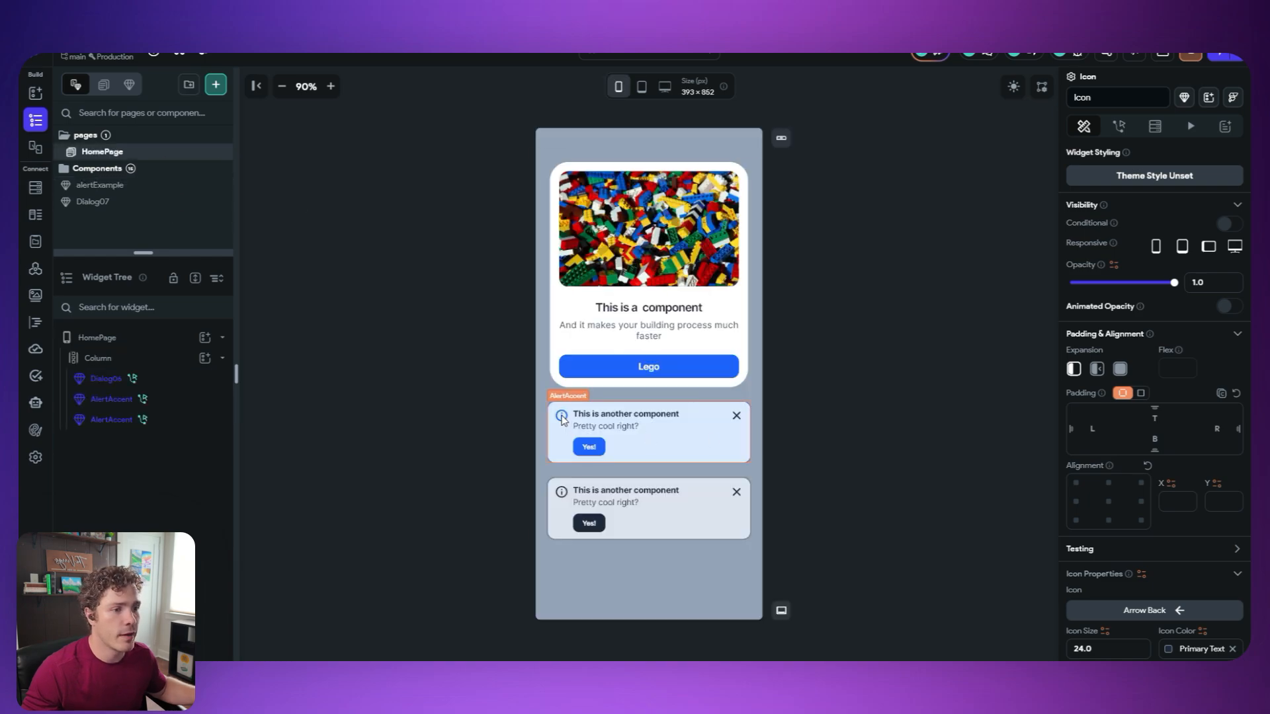
left_click(150, 199)
left_click(151, 187)
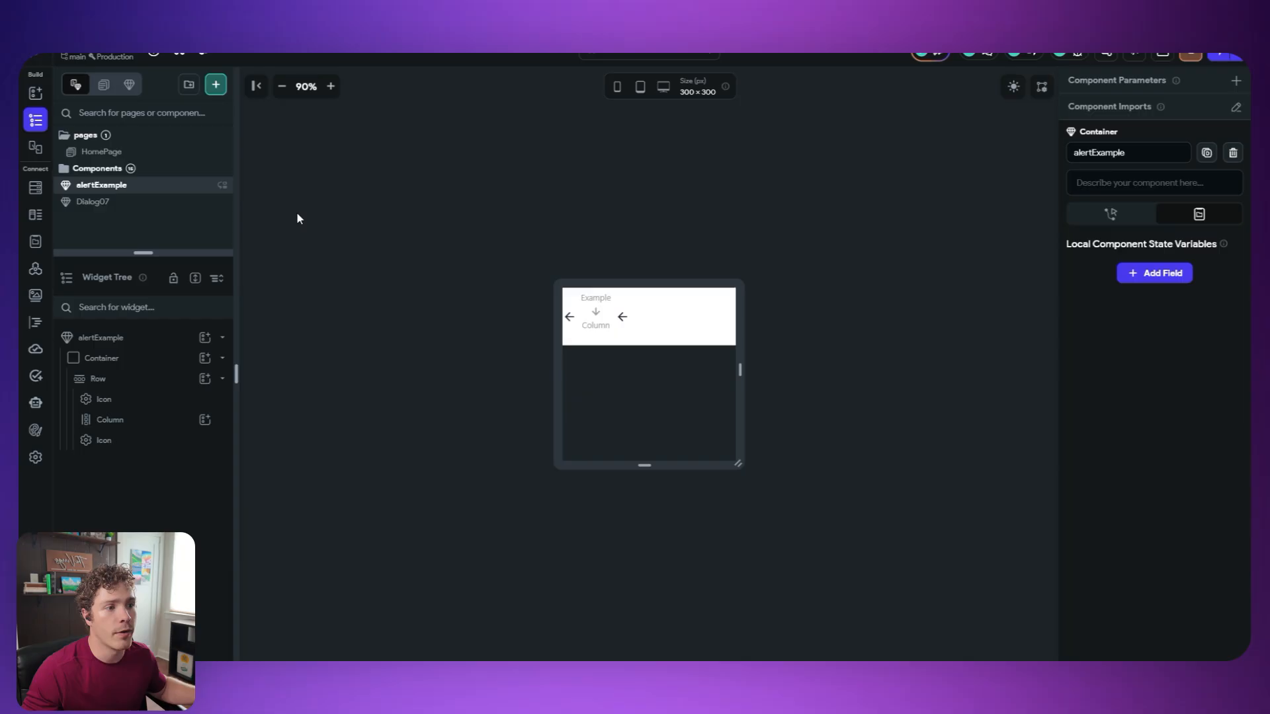
- Set the main axis alignment of alertExample's Row to space between, so its children spread across the full width
left_click(596, 314)
left_click(677, 313)
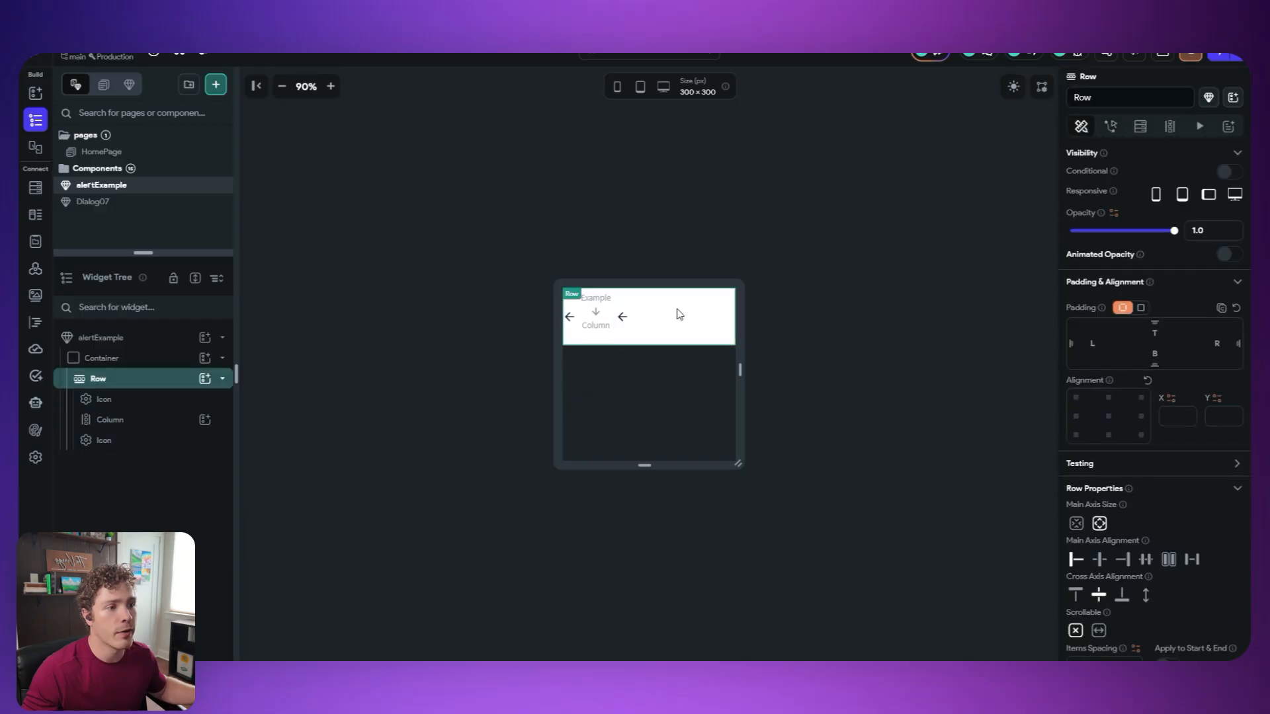
left_click(1192, 560)
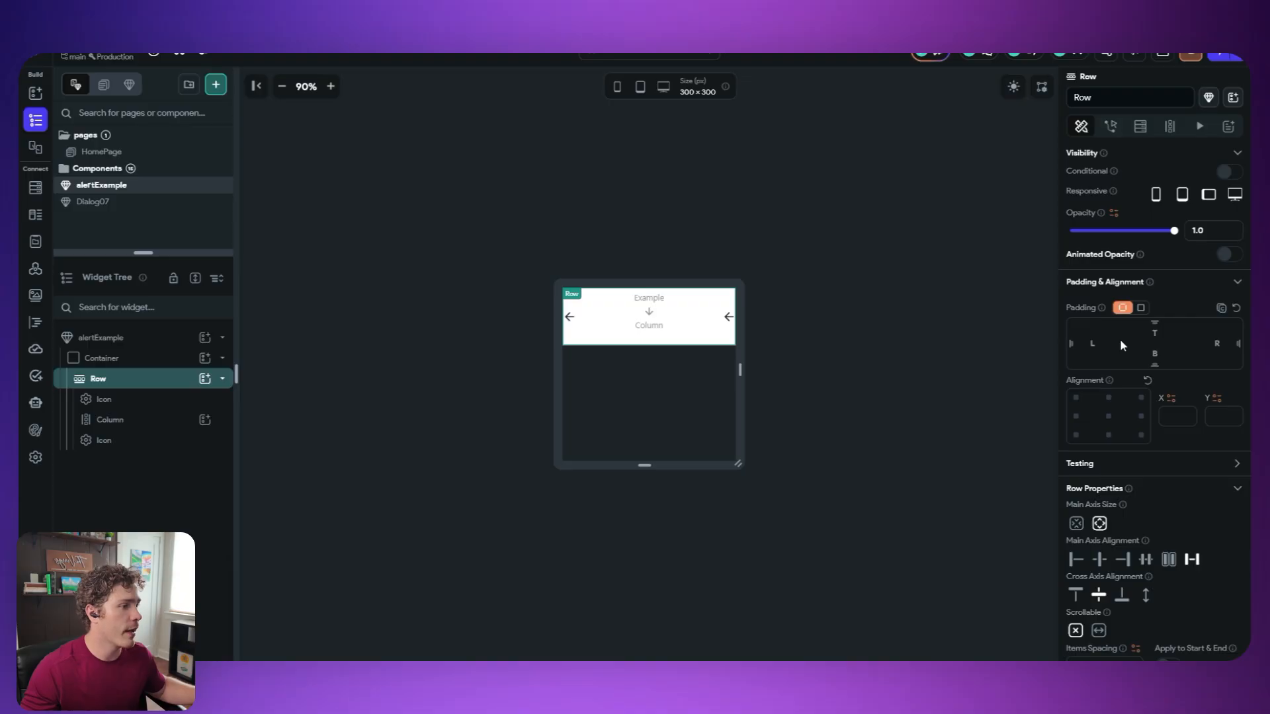
- Set the Row's left and right padding to 16 and its top padding to 8
type("16")
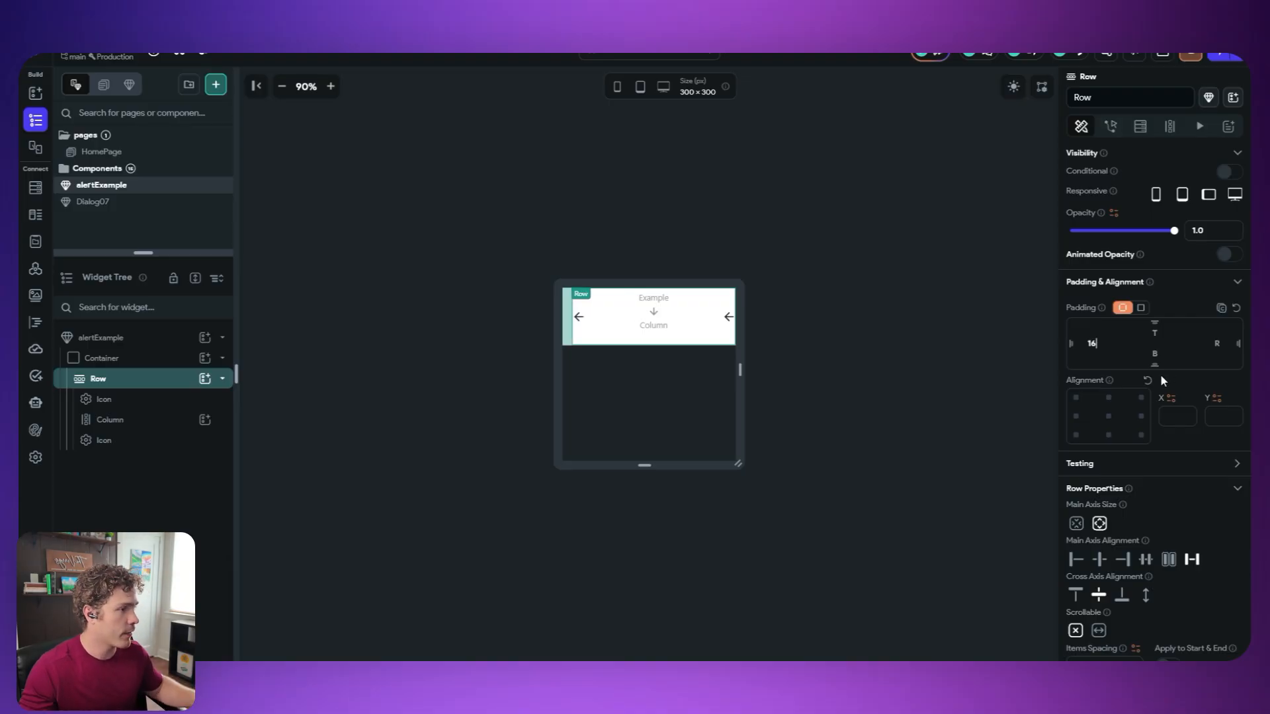
left_click(1218, 344)
type("16")
left_click(1167, 332)
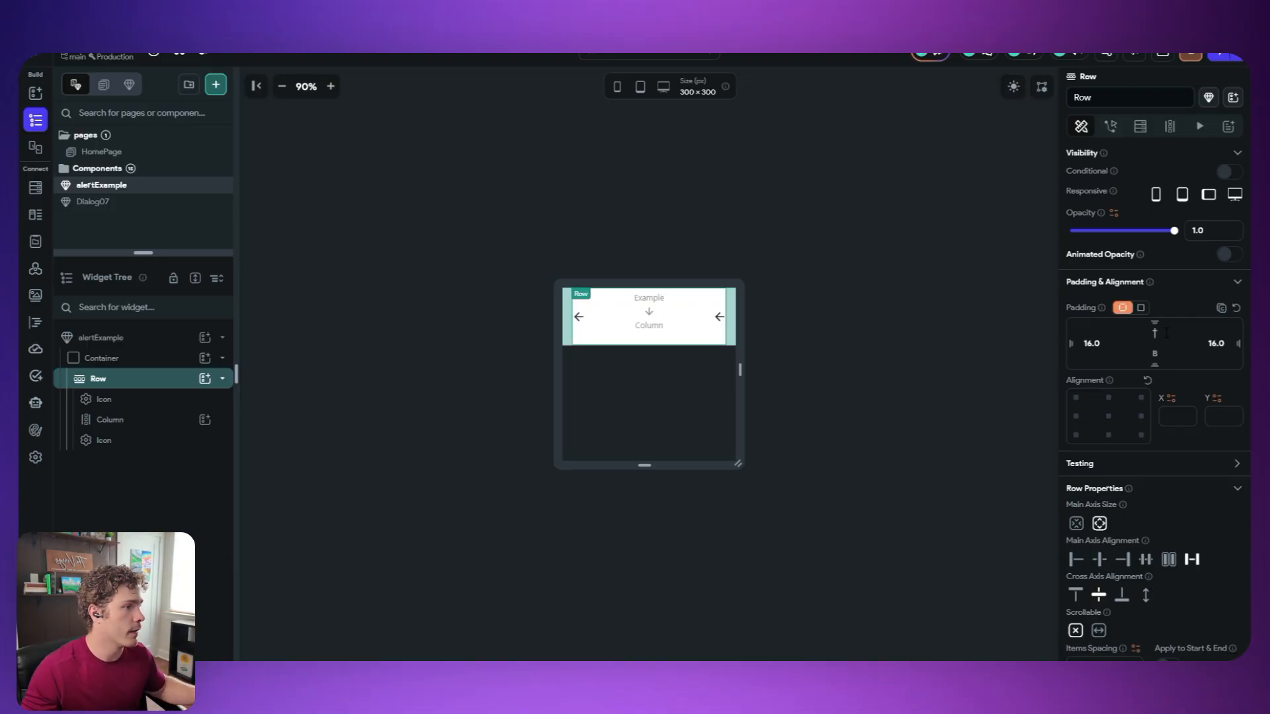
type("8")
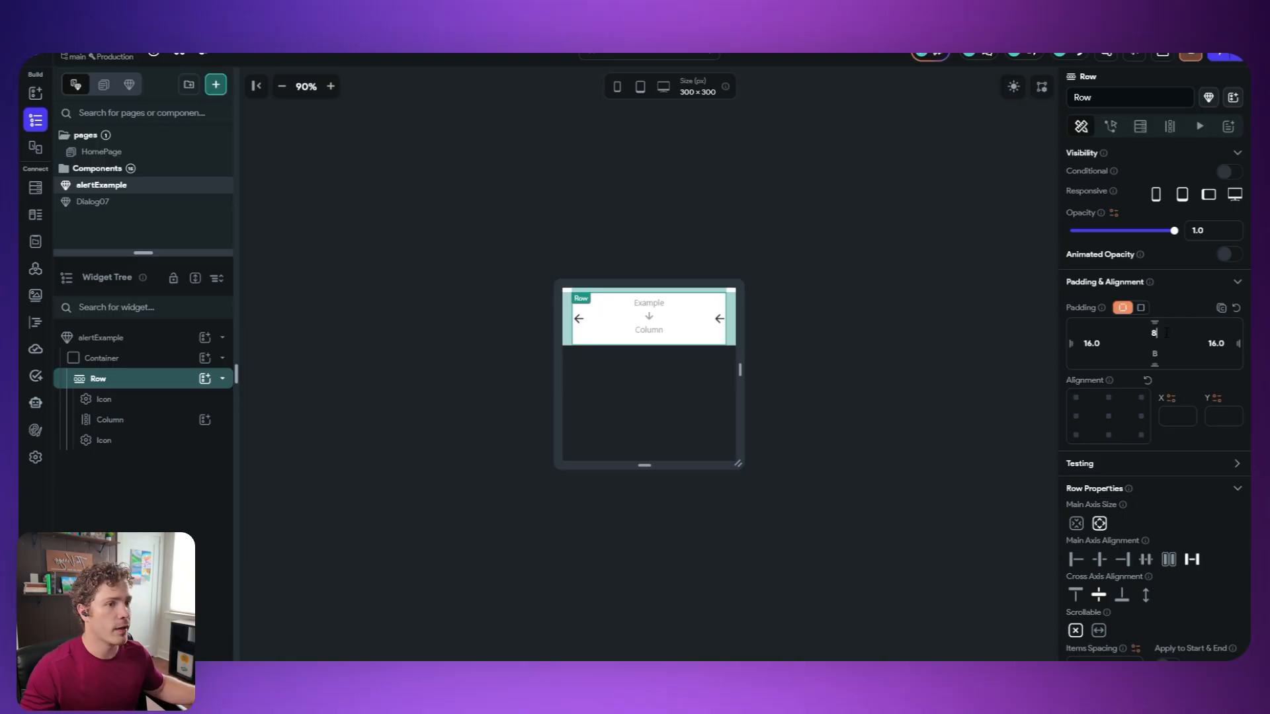
- Give alertExample's Row a uniform padding of 16 on all sides
left_click(1139, 307)
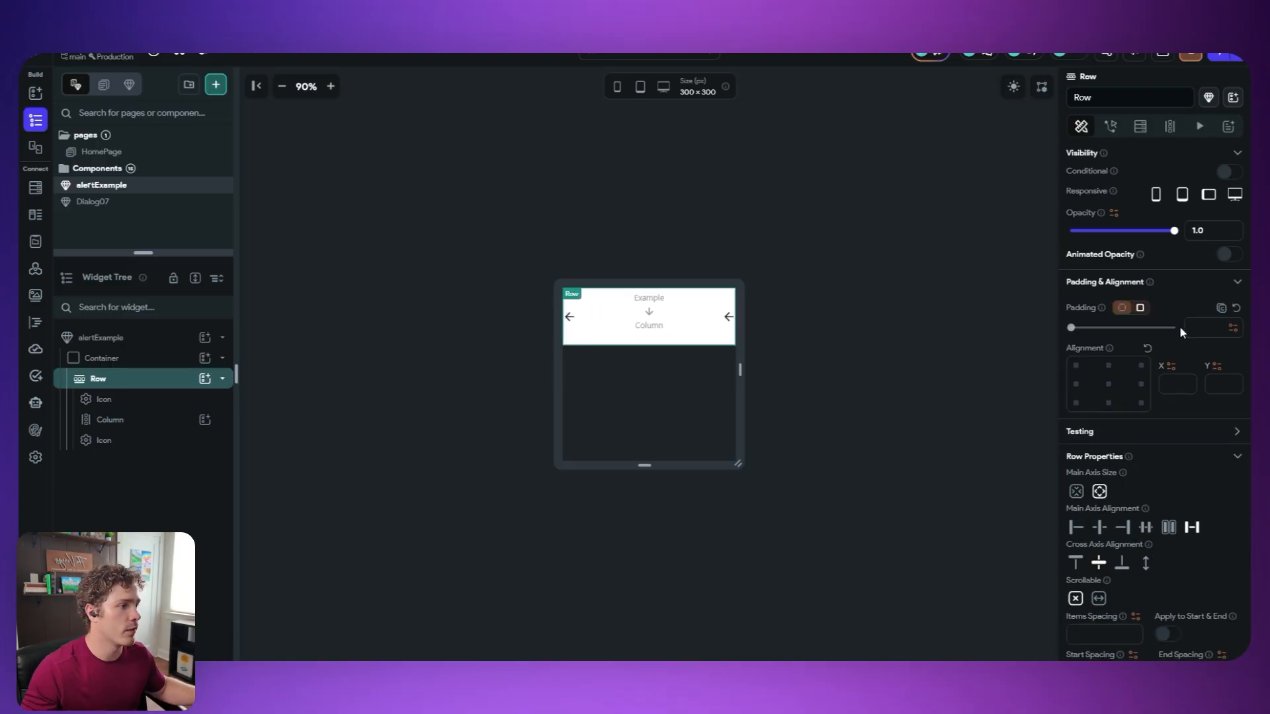
left_click(1205, 328)
type("16")
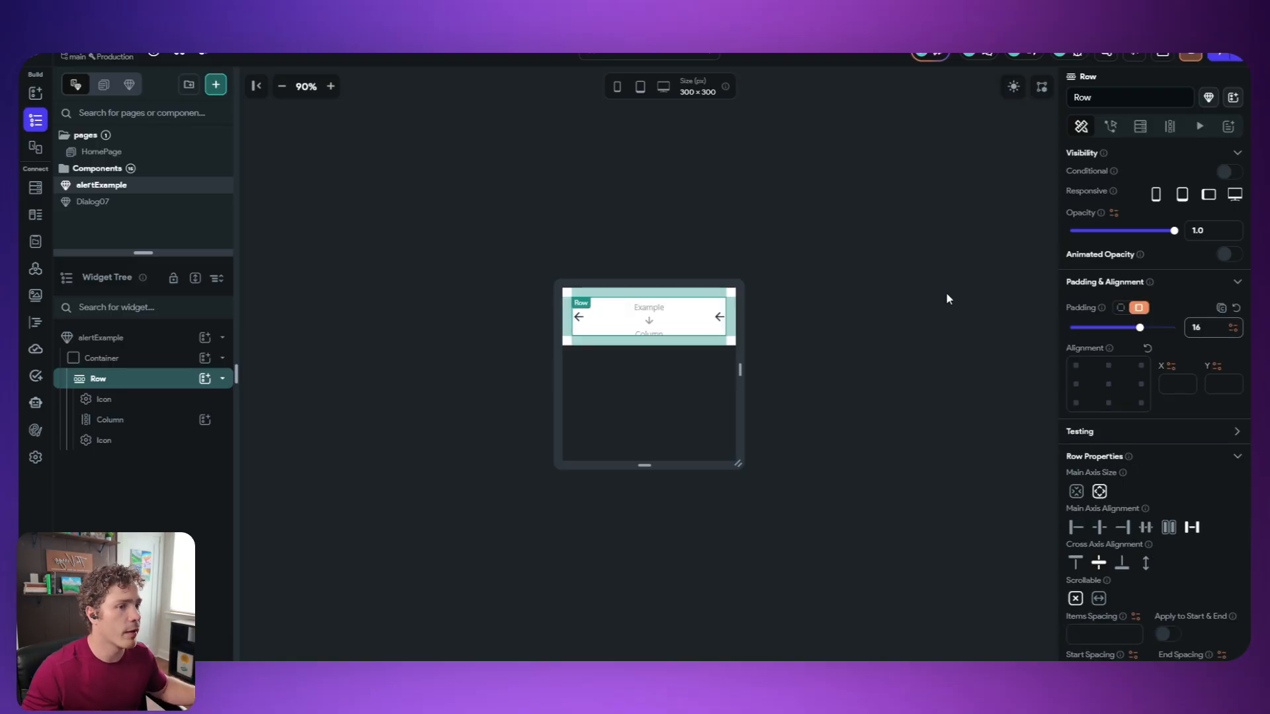
left_click(946, 292)
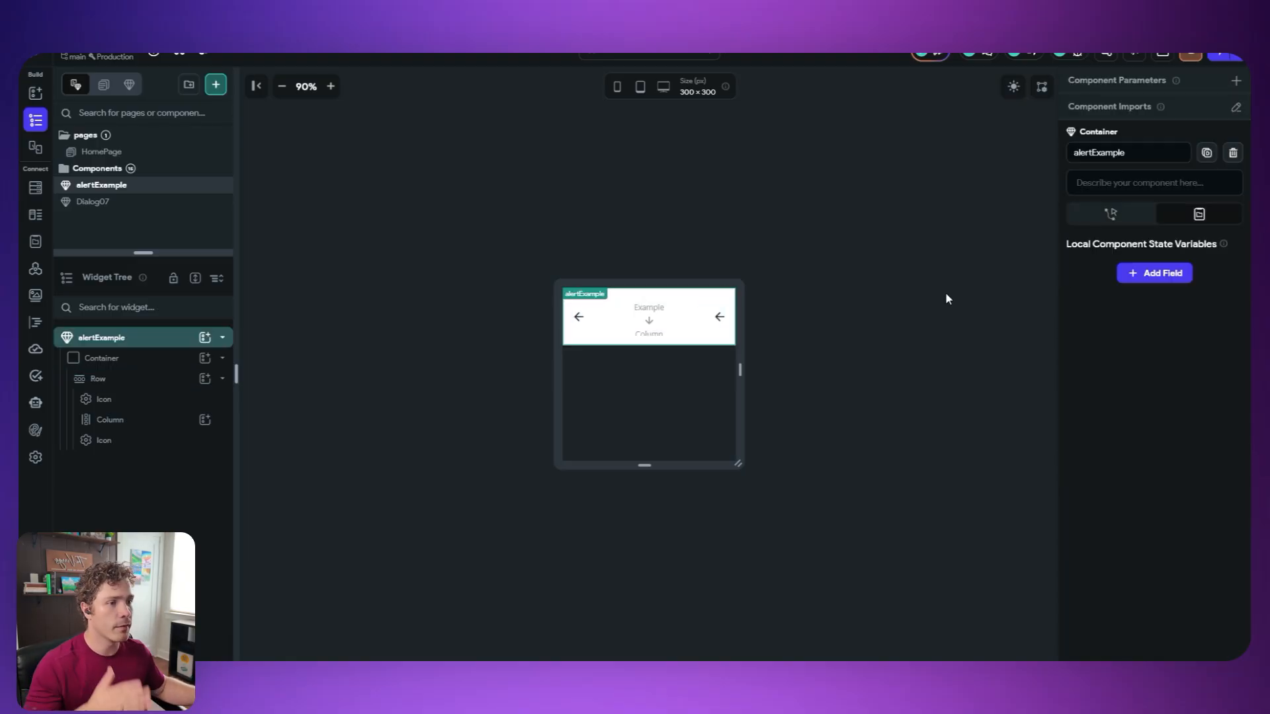
- Review how the AlertAccent layout on HomePage is arranged and return to the alertExample component
left_click(609, 320)
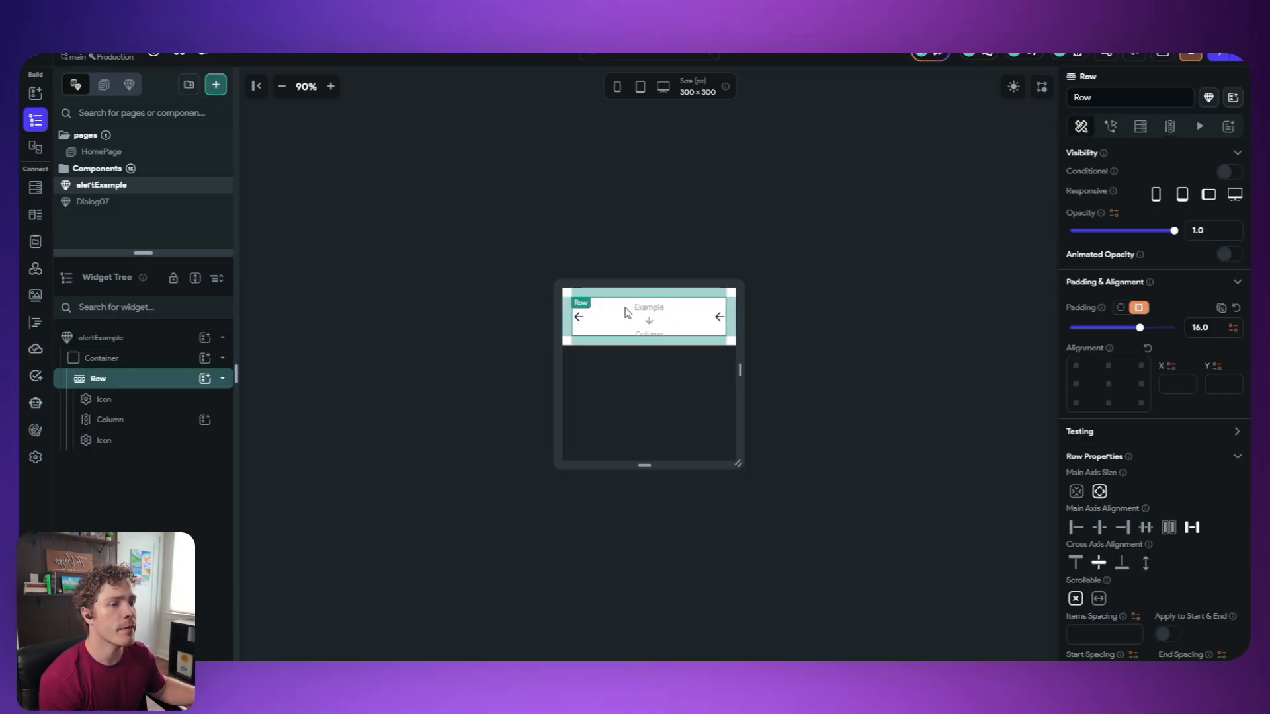
left_click(130, 154)
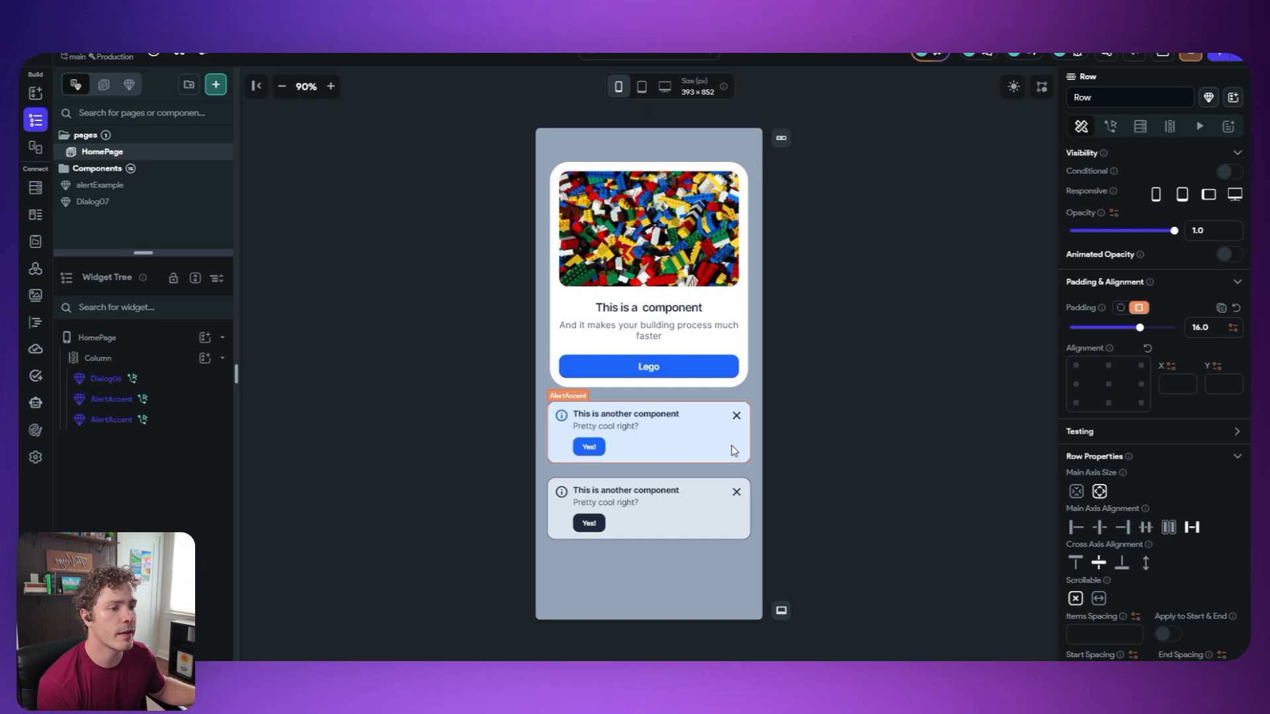
left_click(147, 202)
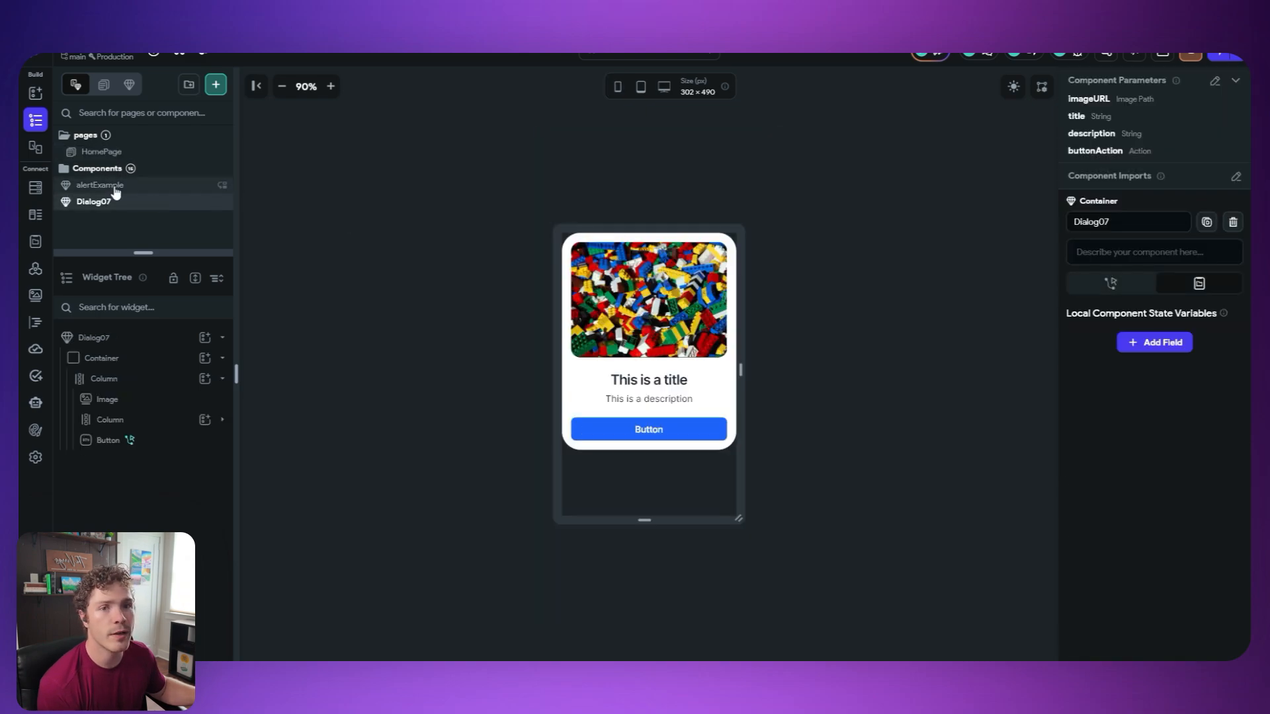
left_click(116, 191)
- Wrap the first Icon in a new inner Row and move the Column into that Row after the Icon
left_click(648, 320)
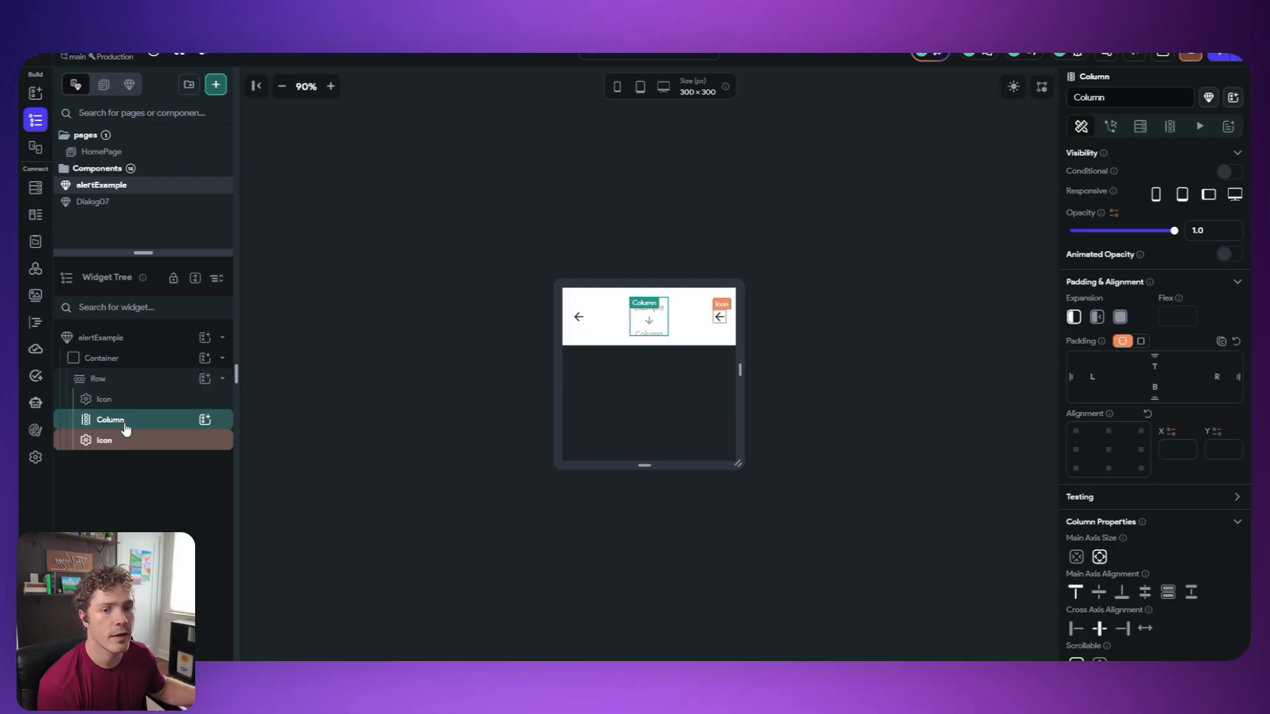
left_click(112, 401)
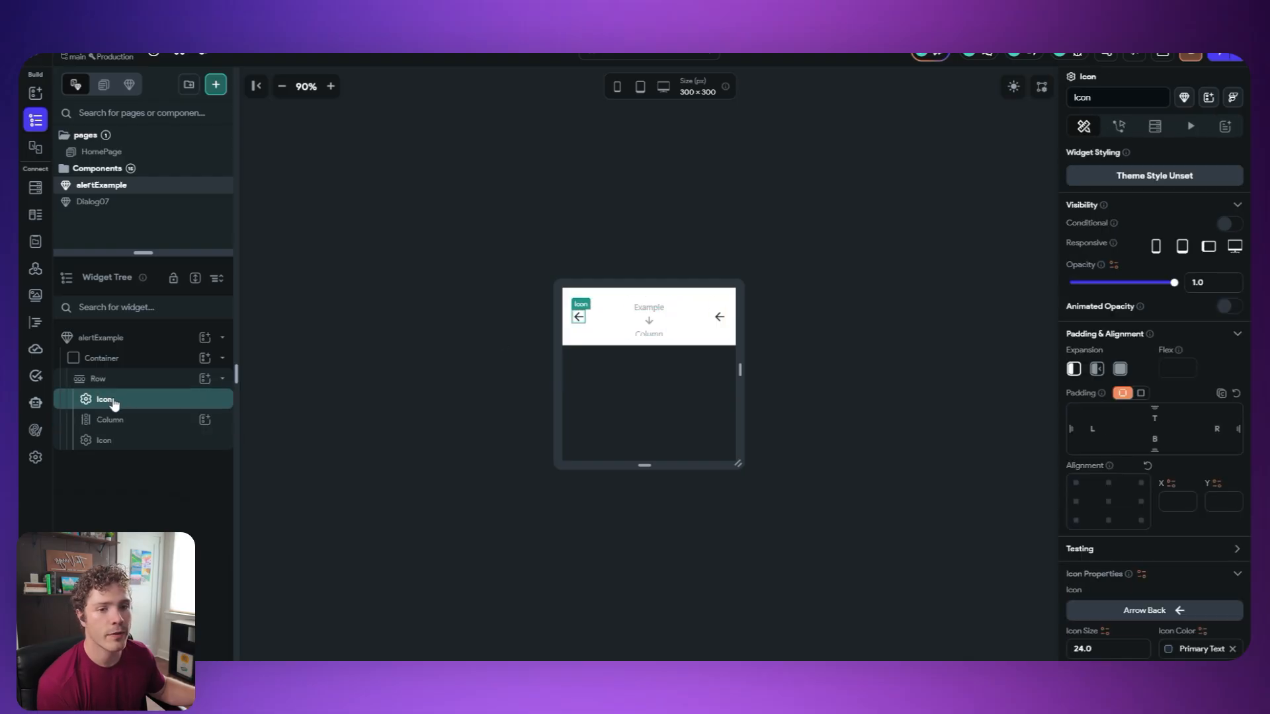
right_click(114, 402)
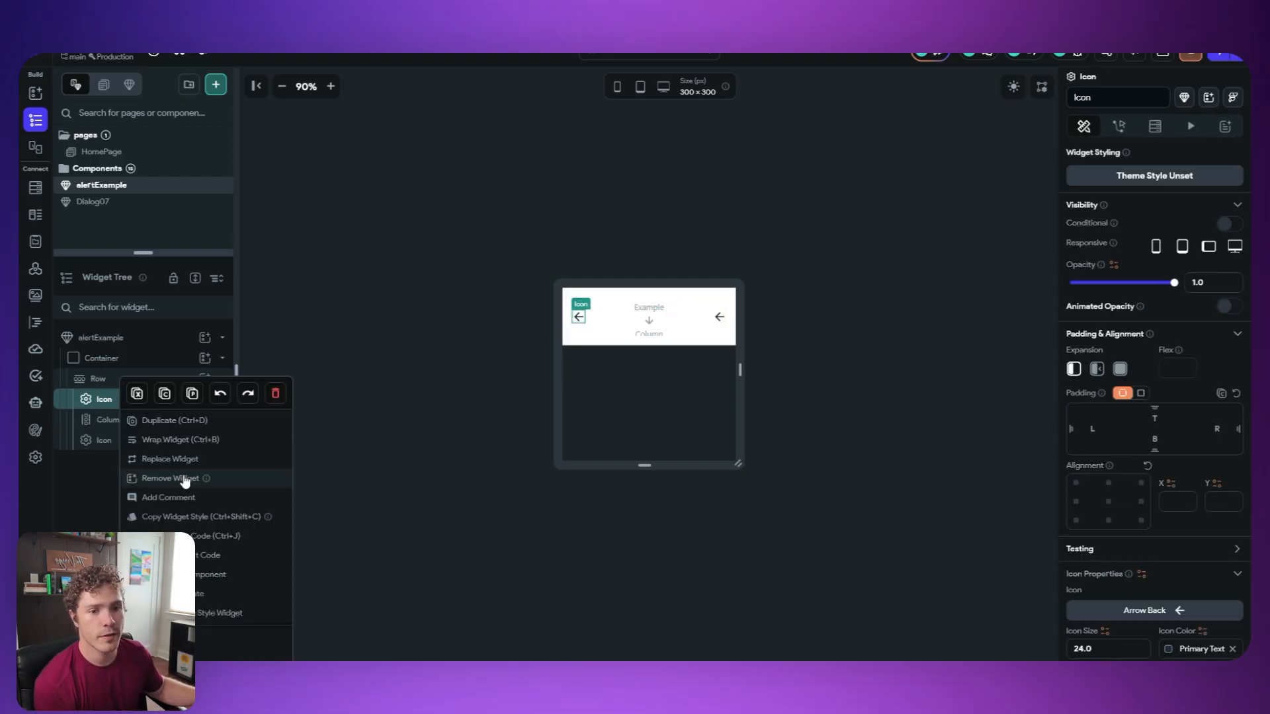
left_click(169, 441)
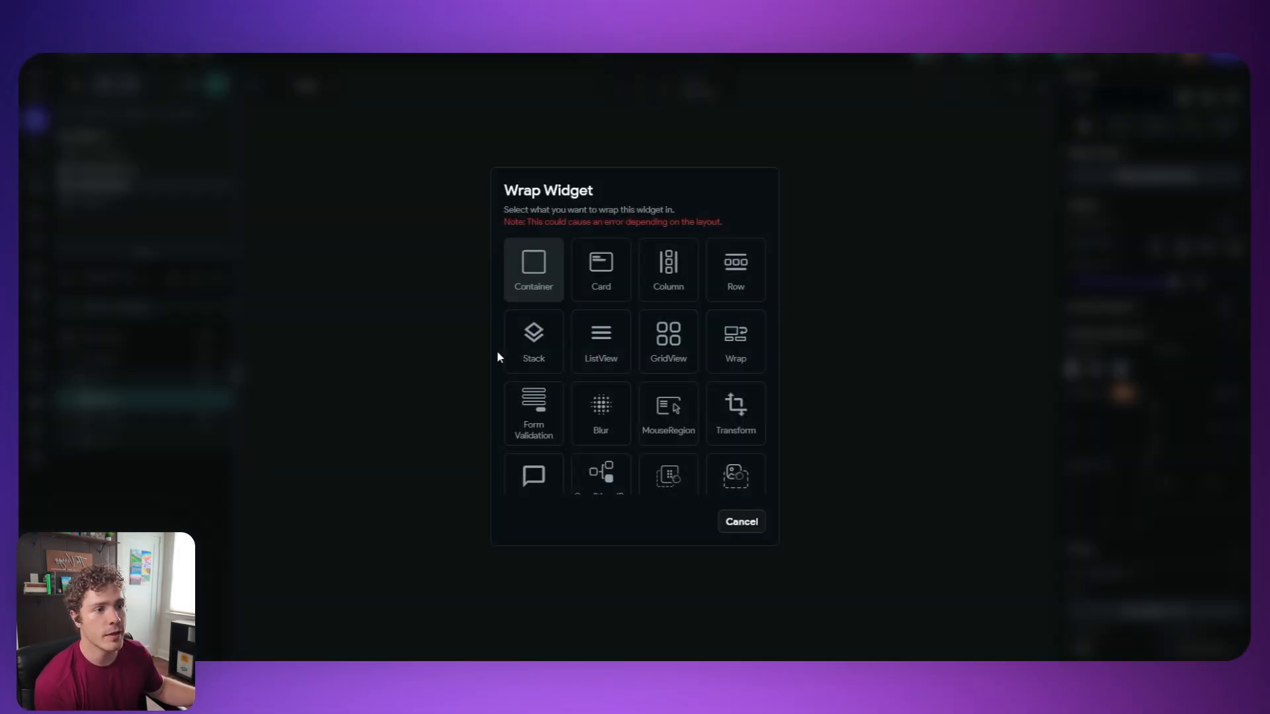
left_click(728, 284)
left_click_drag(137, 435, 139, 431)
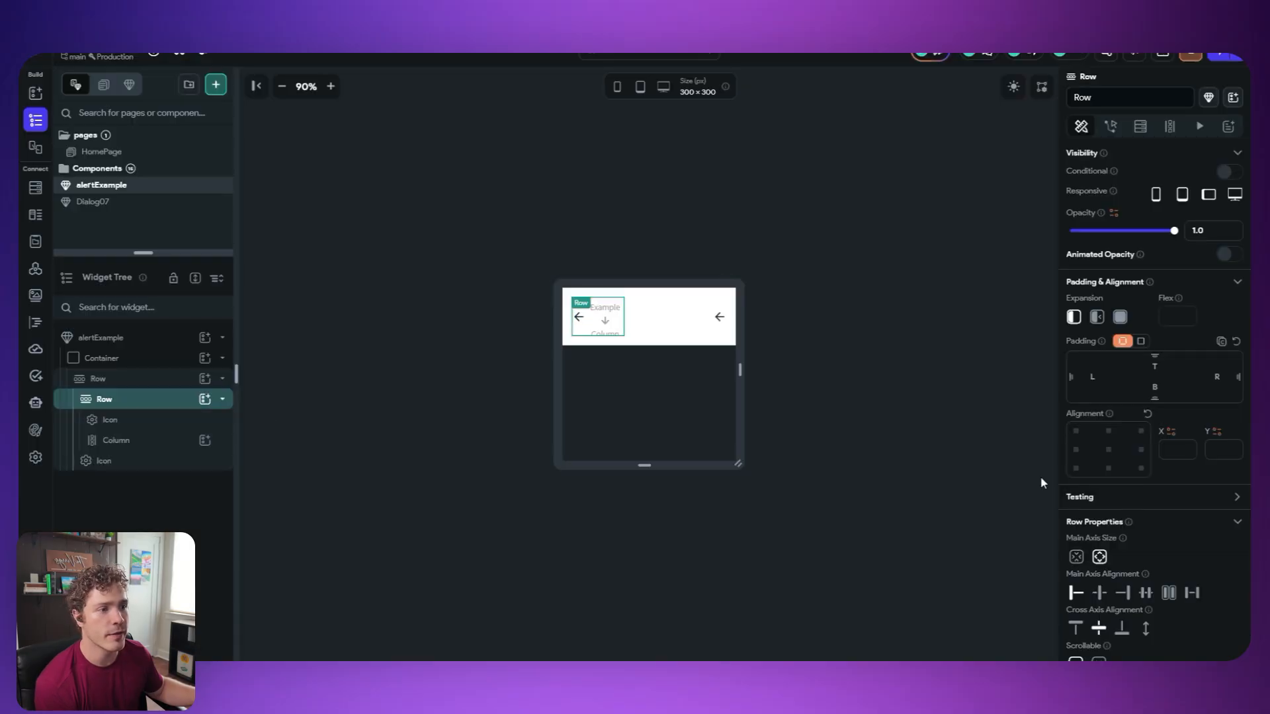
- Set the items spacing of the inner Row holding the Icon and Column to 10
scroll(1118, 590, "down", 2)
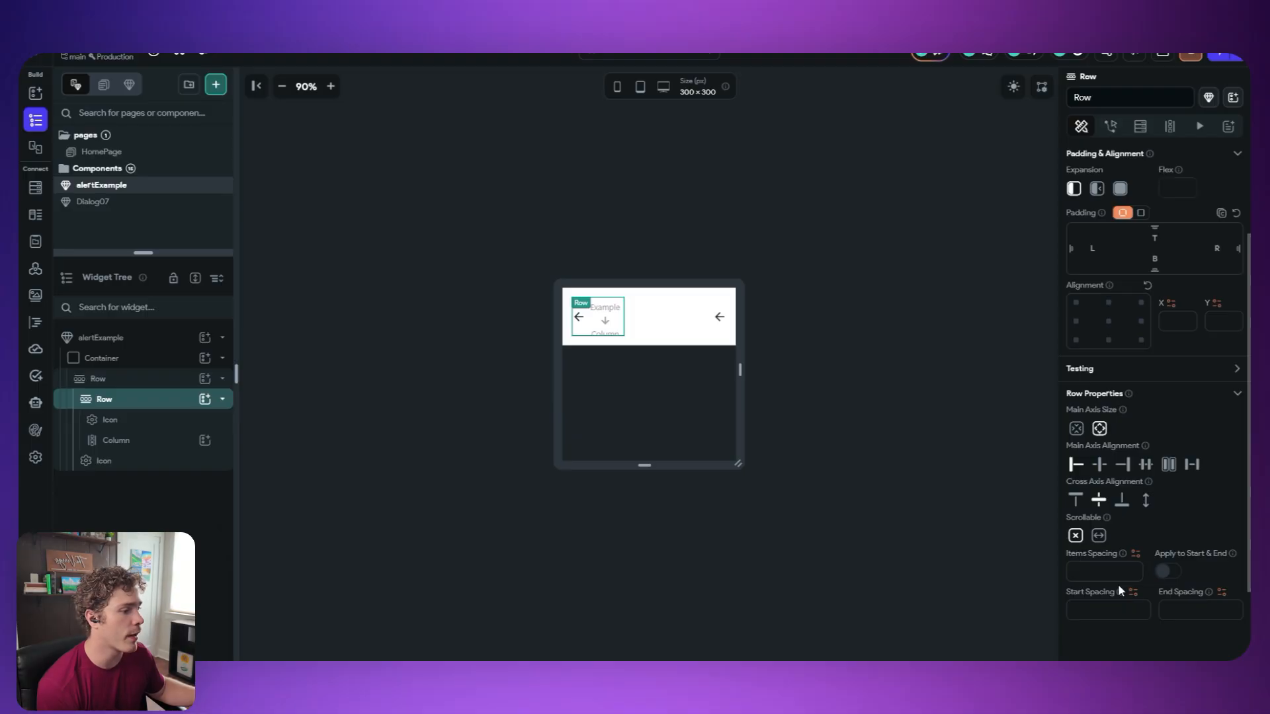
left_click(1112, 572)
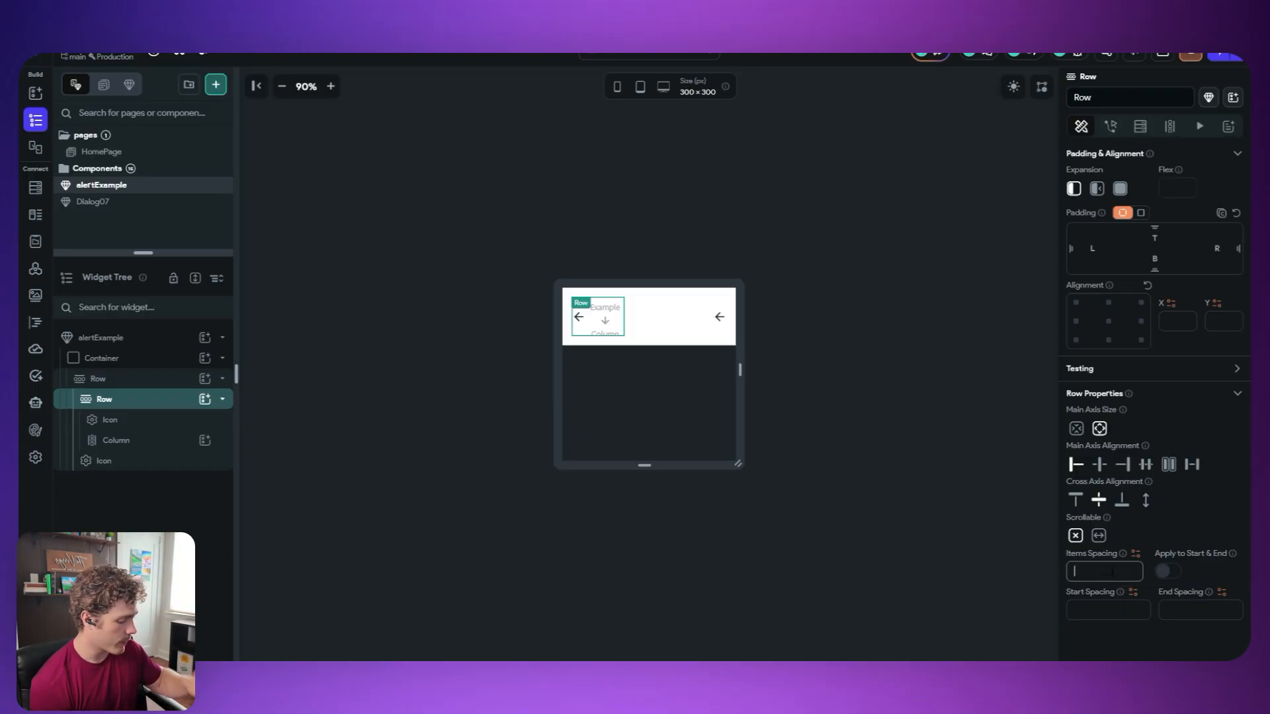
type("10")
left_click(989, 452)
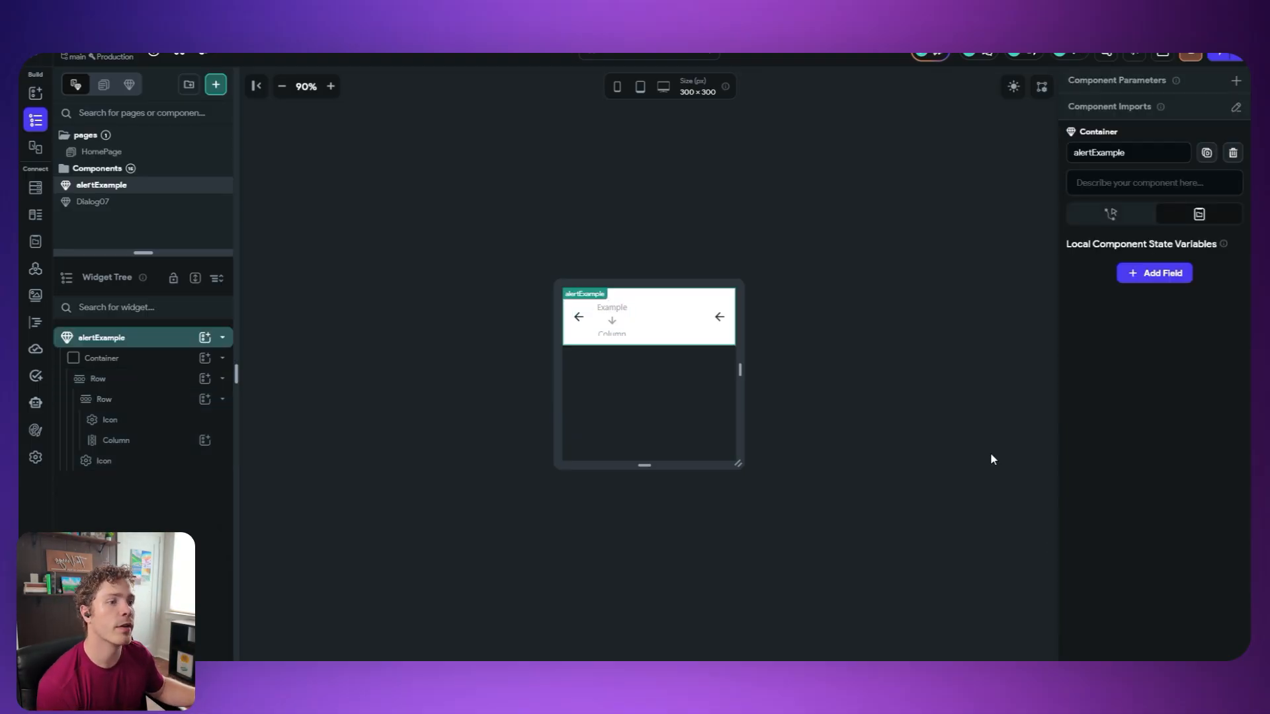
- Add two Text widgets and a Button below them to the Column inside alertExample's inner Row
left_click(615, 325)
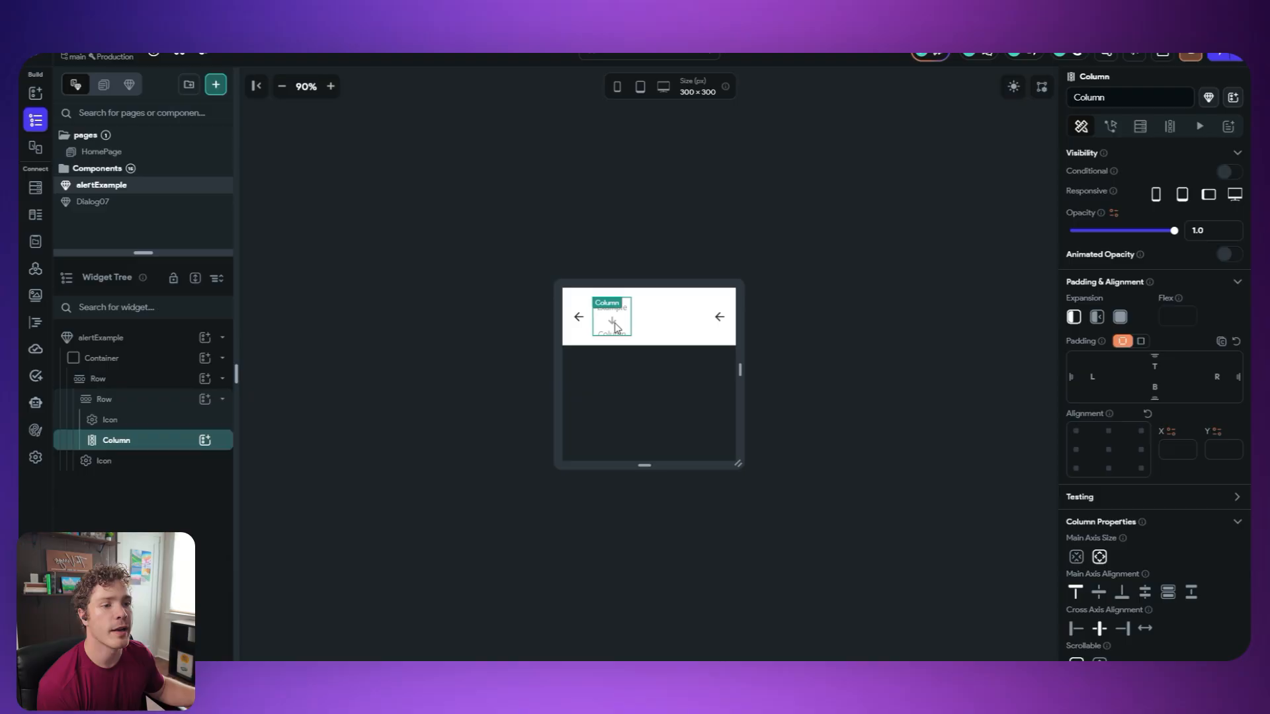
left_click(205, 440)
left_click(271, 475)
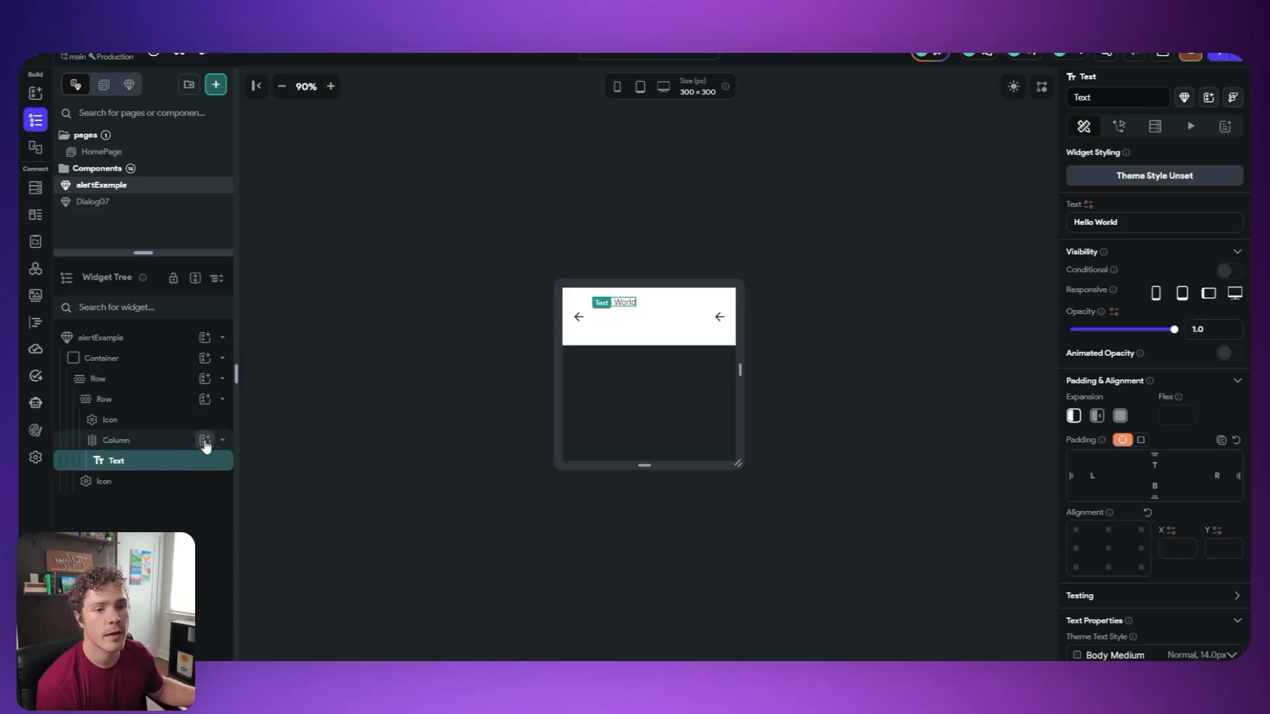
left_click(205, 441)
left_click(257, 467)
left_click(205, 440)
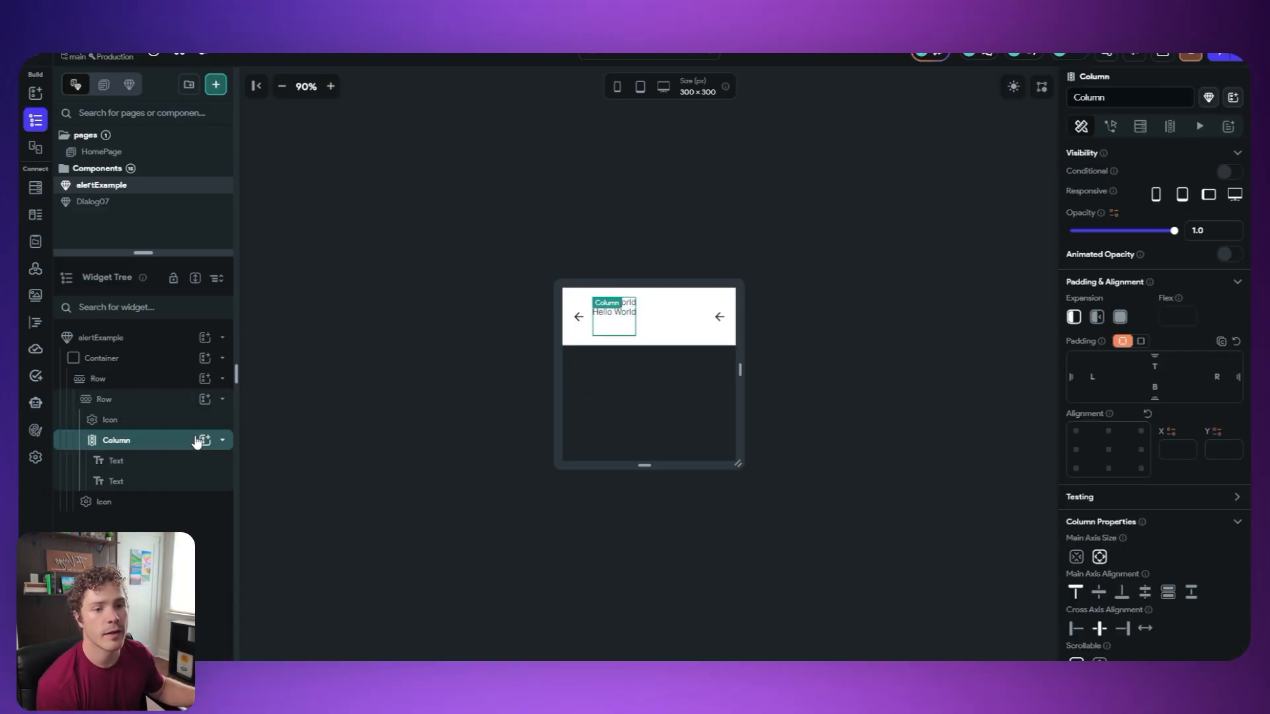
left_click(205, 440)
left_click(393, 529)
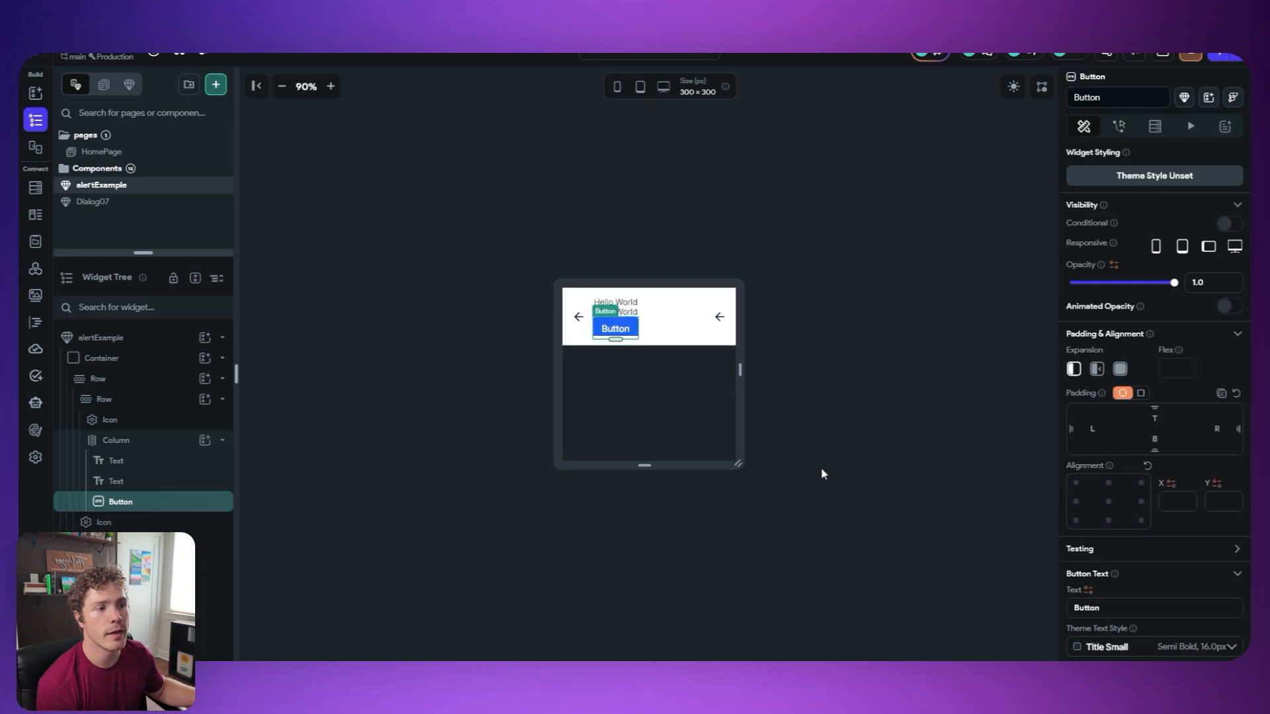
left_click(820, 414)
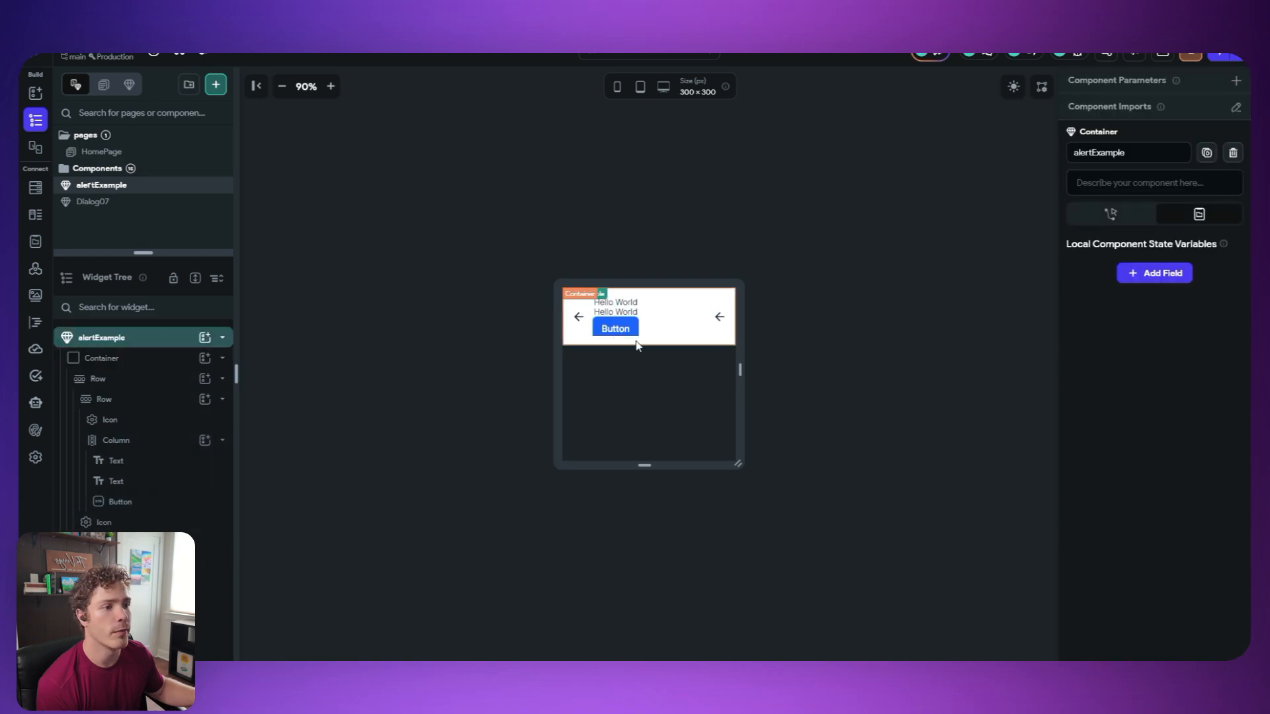
- Shorten the component canvas to about 300 × 252 px and clear the Container's fixed height
left_click_drag(650, 464, 652, 405)
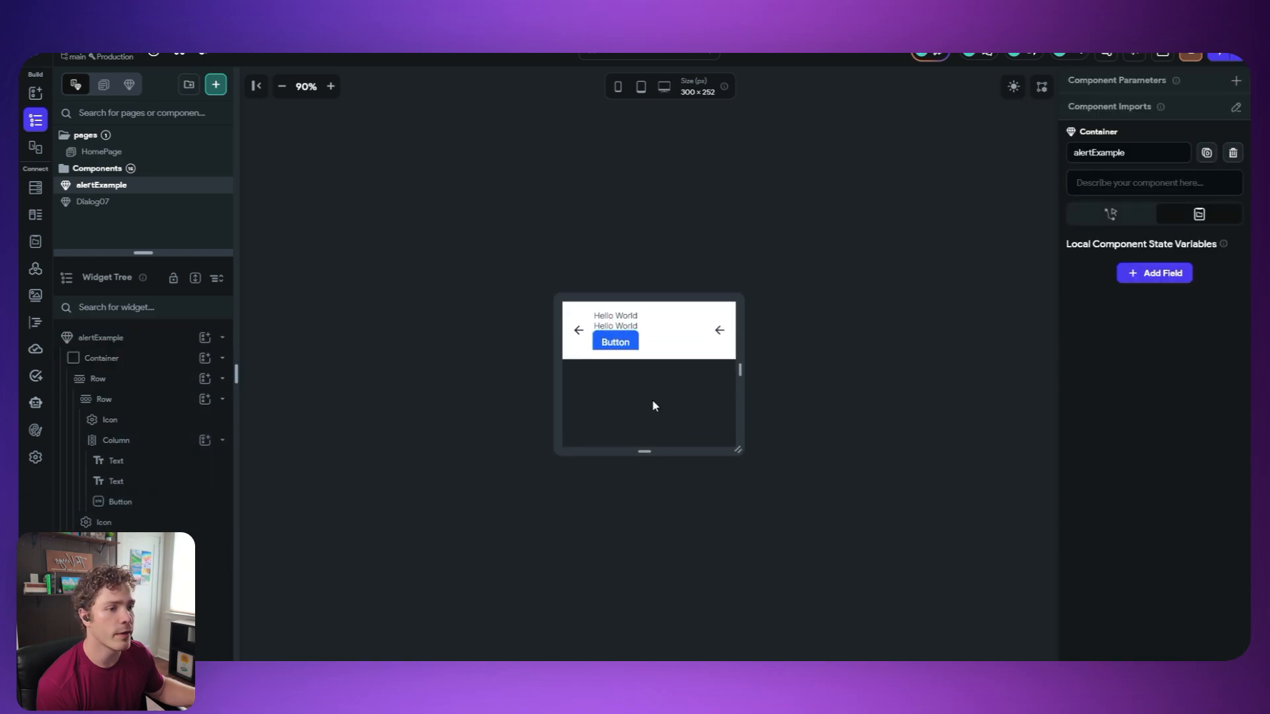
left_click(126, 358)
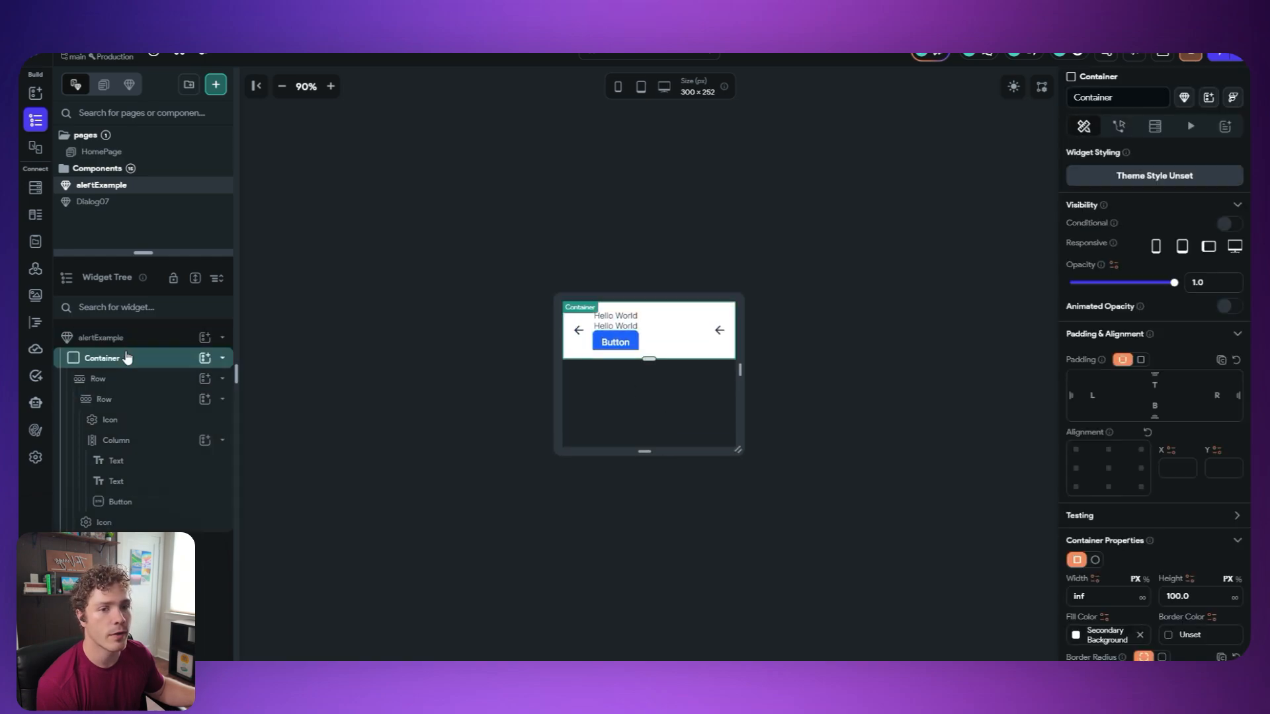
left_click(1189, 595)
key("BackSpace")
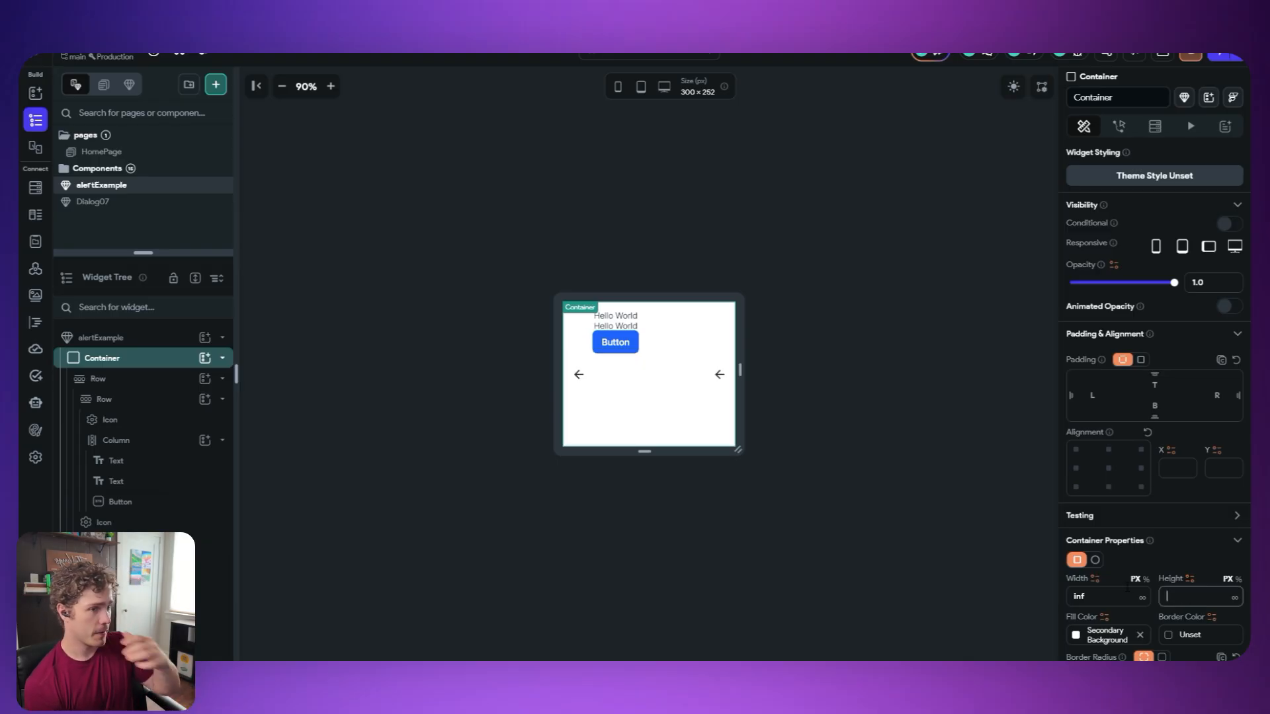
- Set the main axis size of the Column holding the Text widgets and Button to minimum
left_click(632, 375)
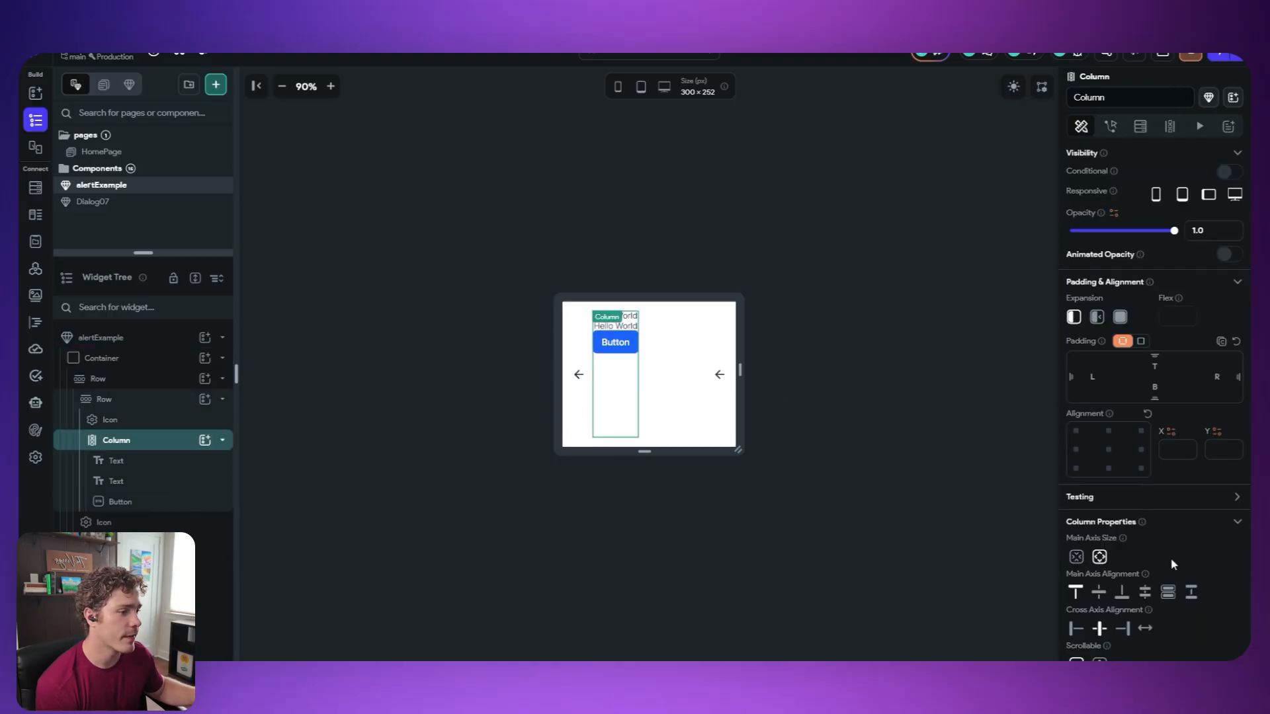
left_click(1075, 557)
left_click(902, 401)
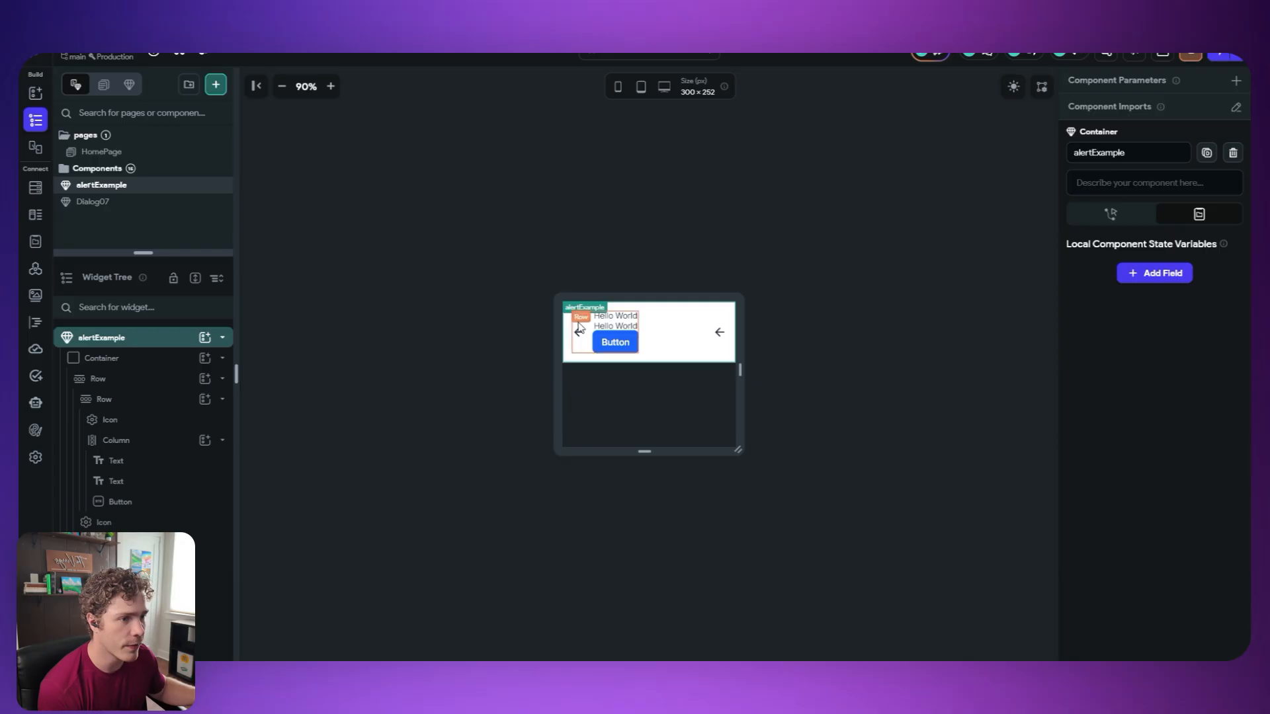
- Set the cross axis alignment of both the outer and the inner Row to start
left_click(680, 349)
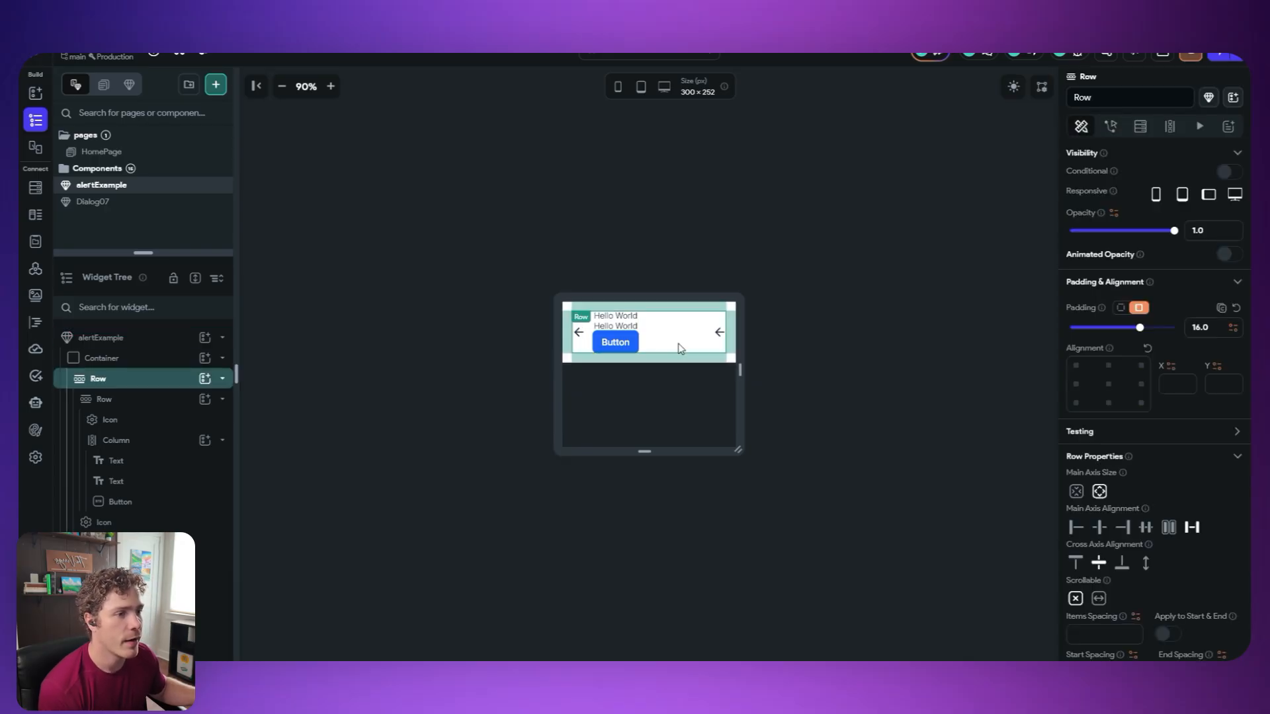
left_click(1075, 564)
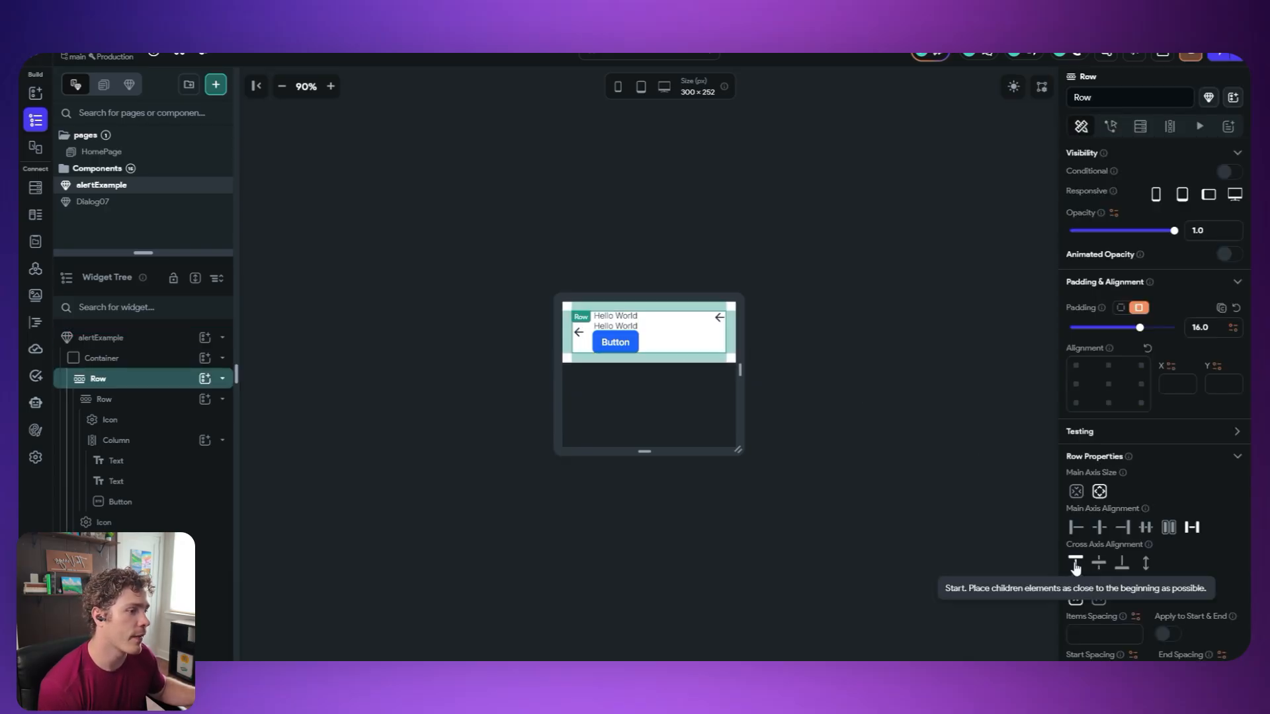
left_click(629, 324)
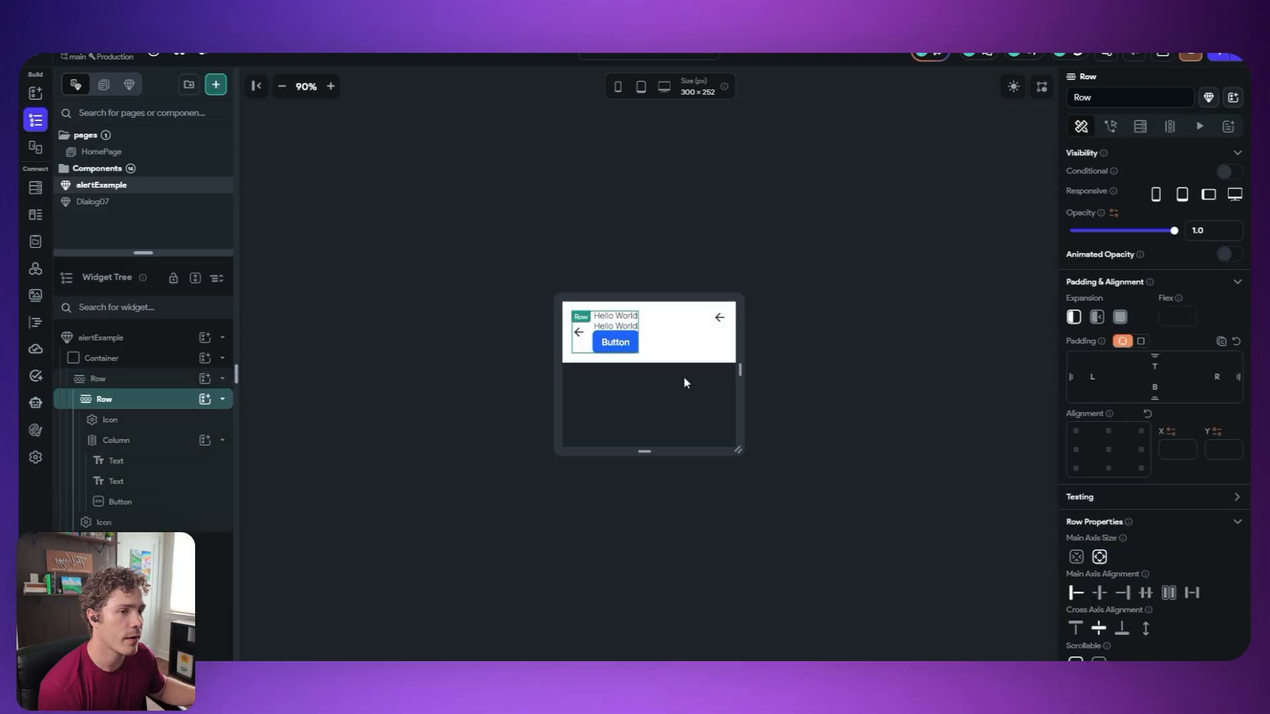
left_click(922, 459)
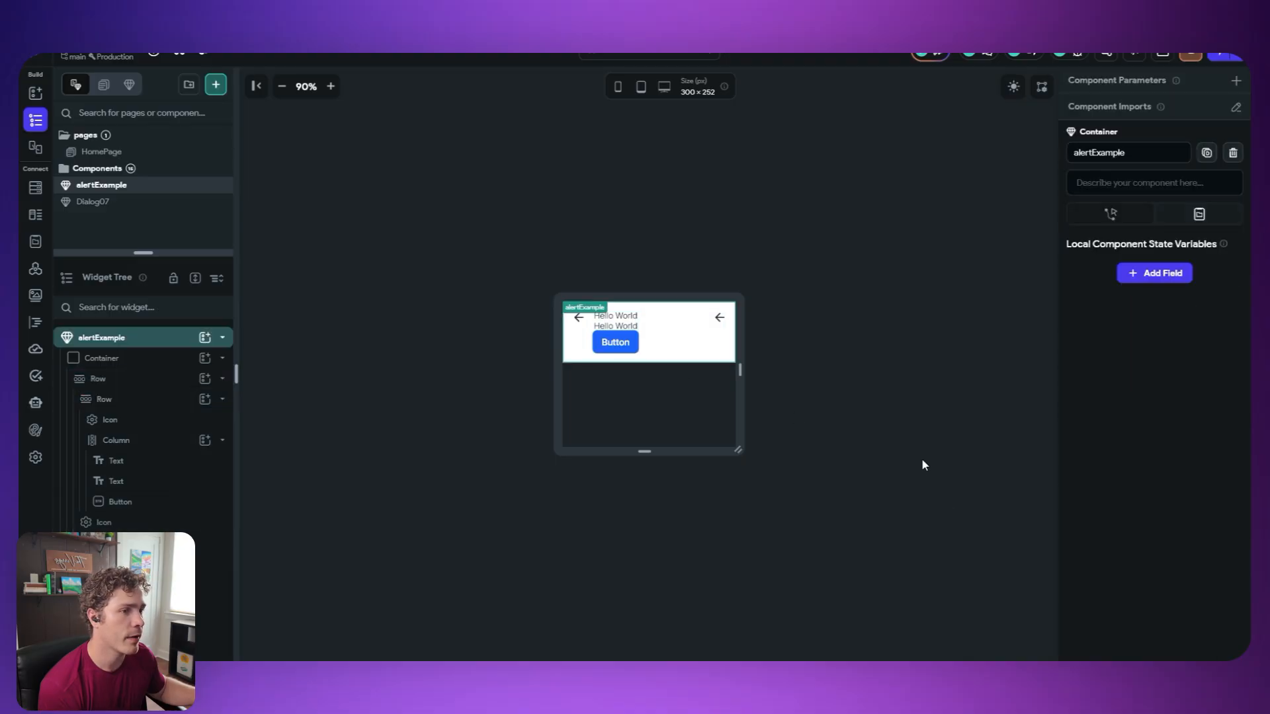
- Enlarge the component canvas to about 300 × 340 px, then compare with the alerts on HomePage and return to alertExample
left_click_drag(662, 465, 655, 504)
left_click(125, 157)
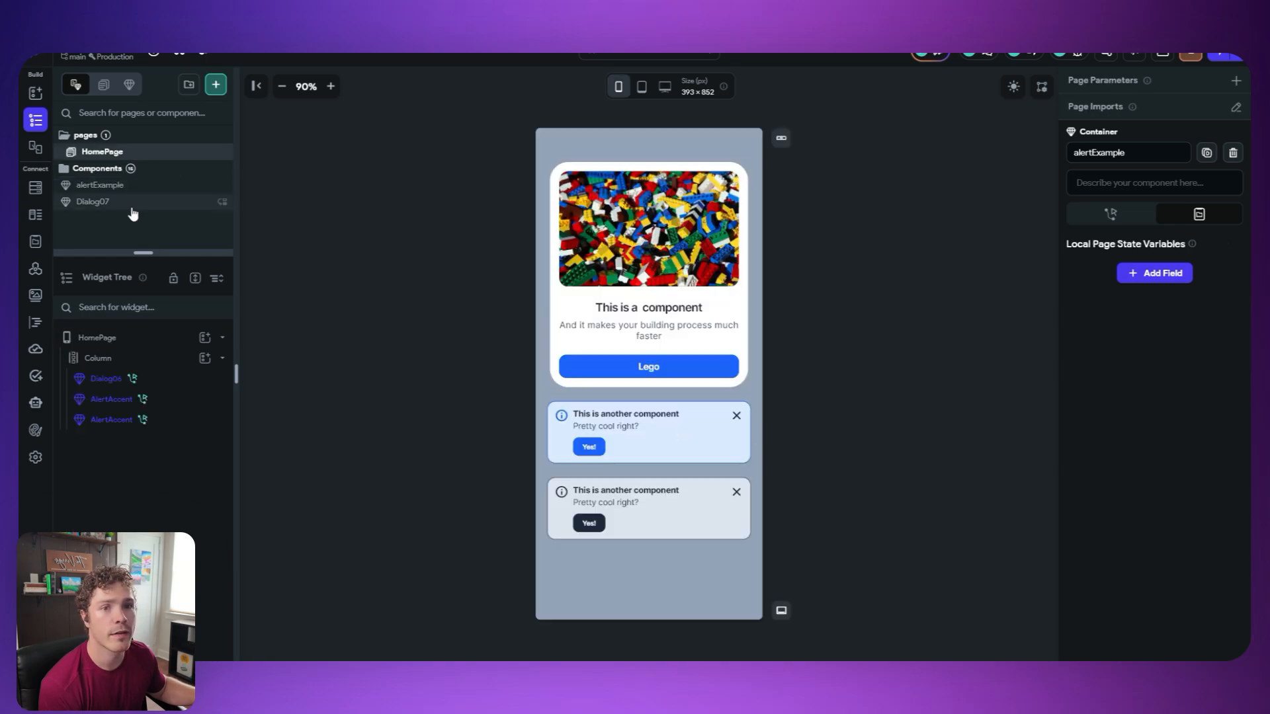
left_click(136, 192)
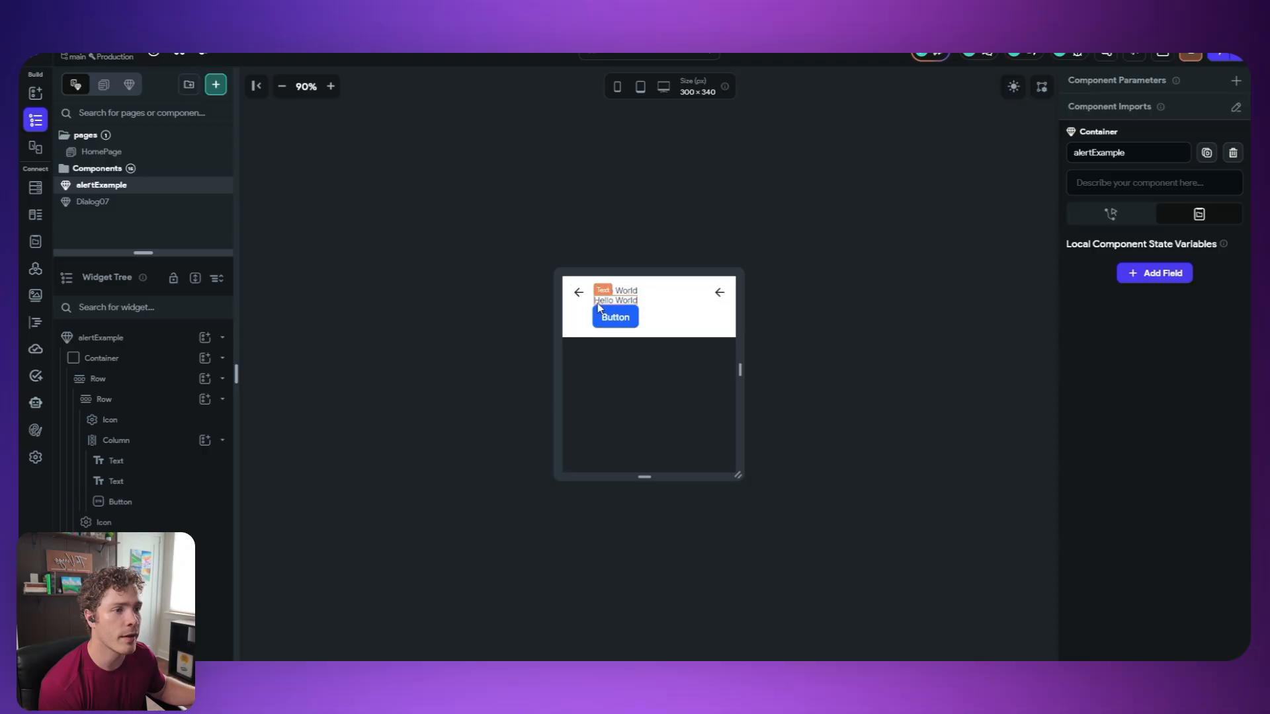
- Change the icon in front of the Text widgets to Info Outlined
left_click(579, 293)
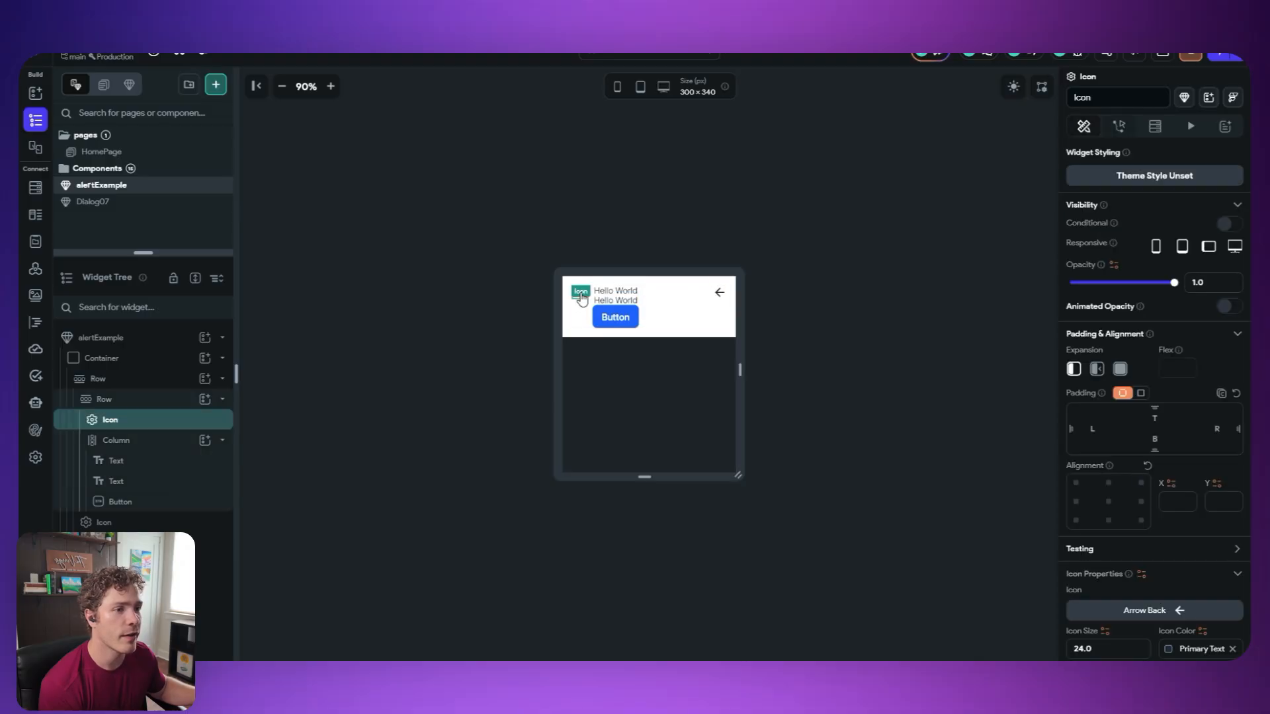
scroll(1084, 449, "down", 2)
left_click(1124, 439)
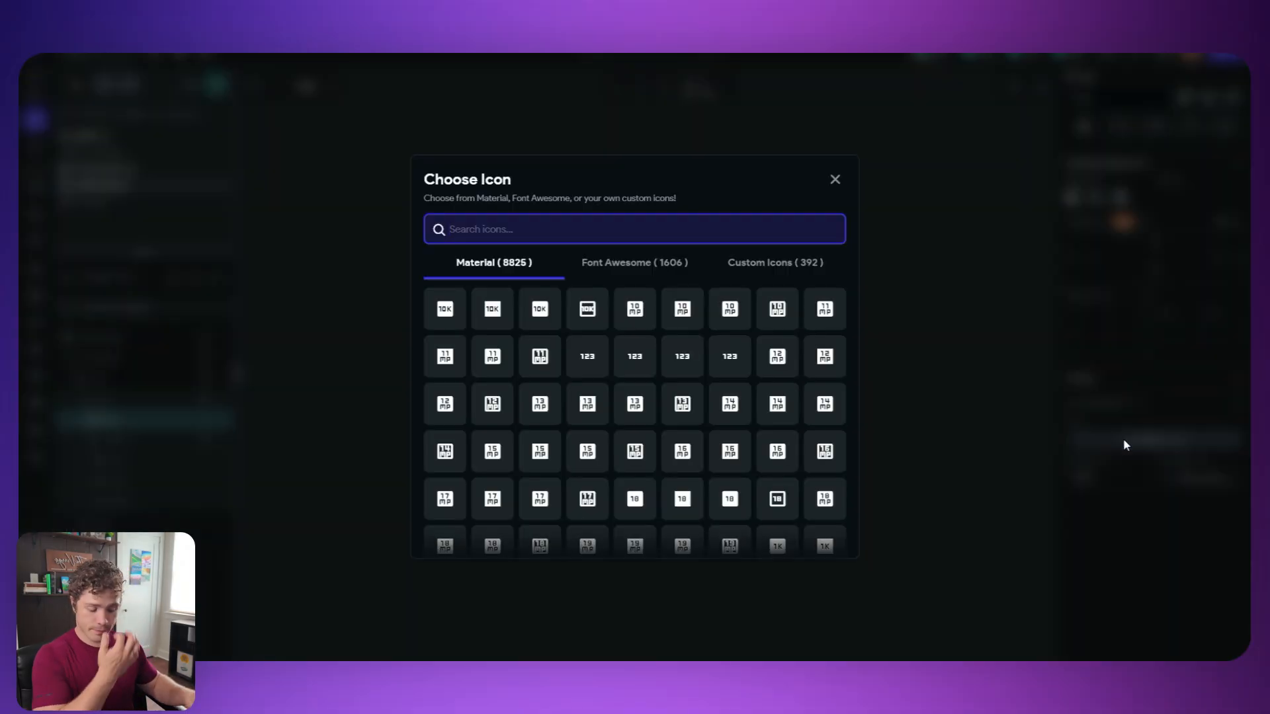
type("info")
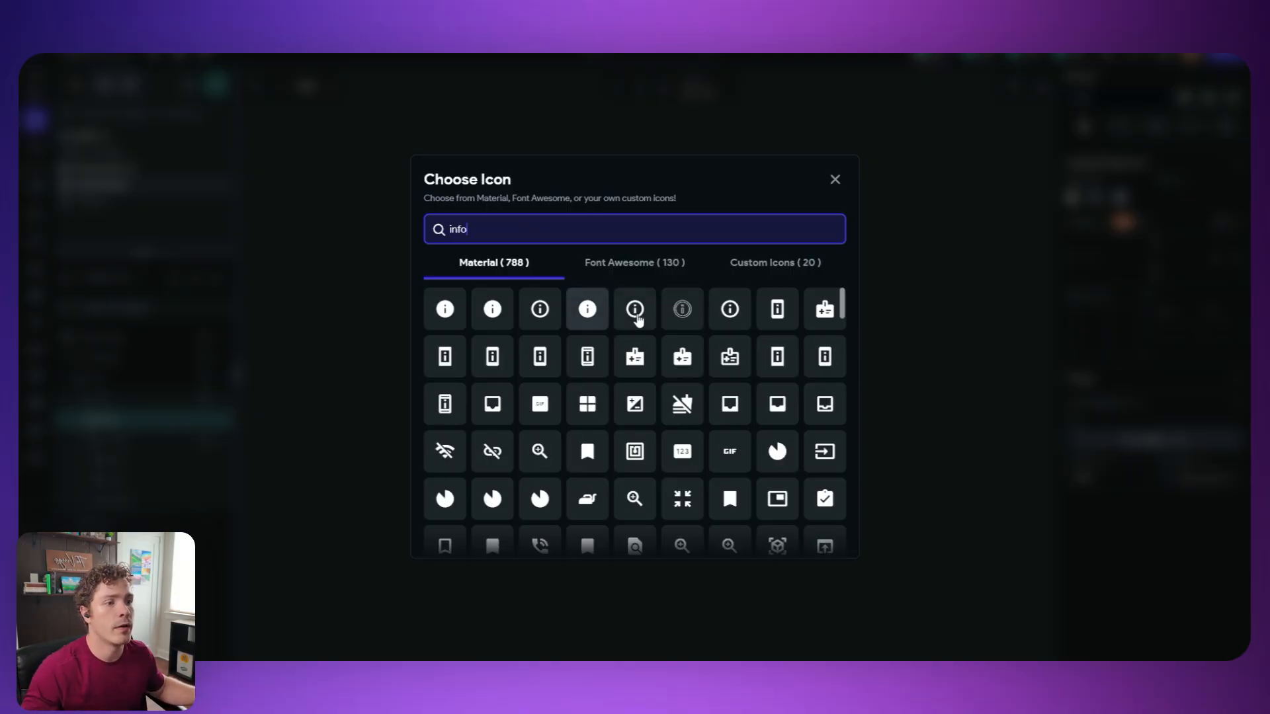
left_click(636, 310)
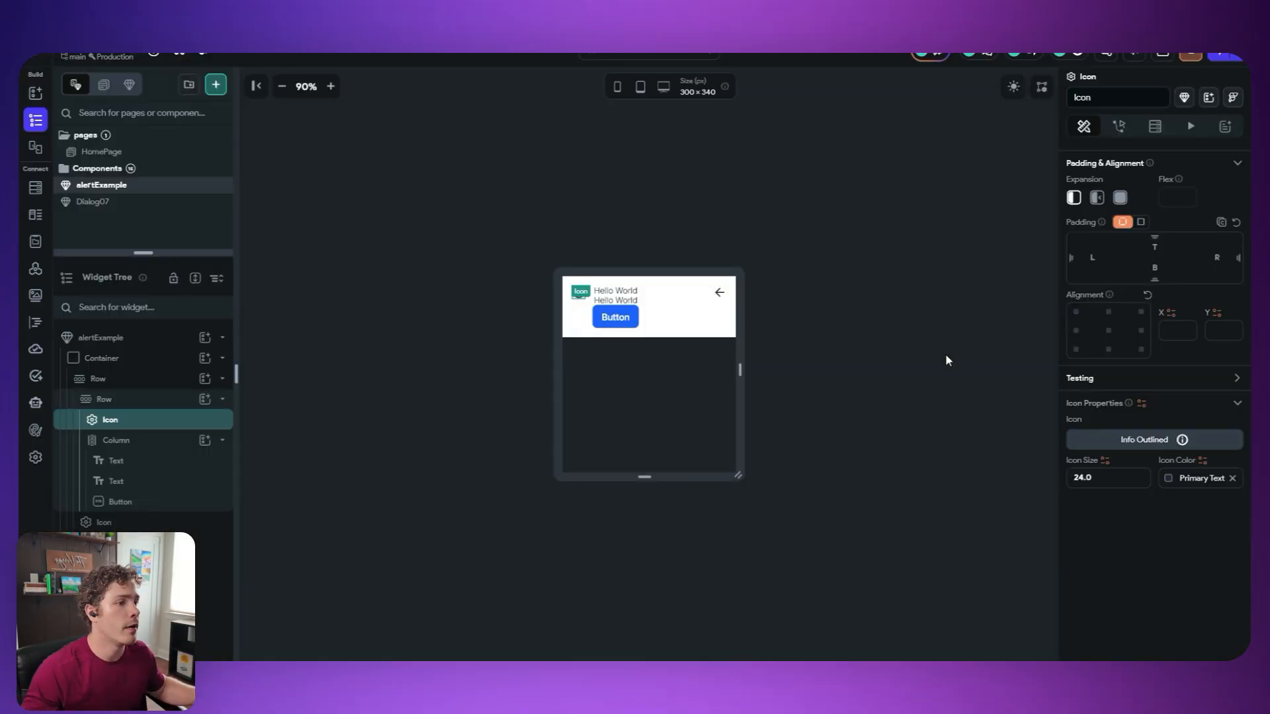
- Change the icon at the far end of the outer Row to Close Rounded
left_click(721, 292)
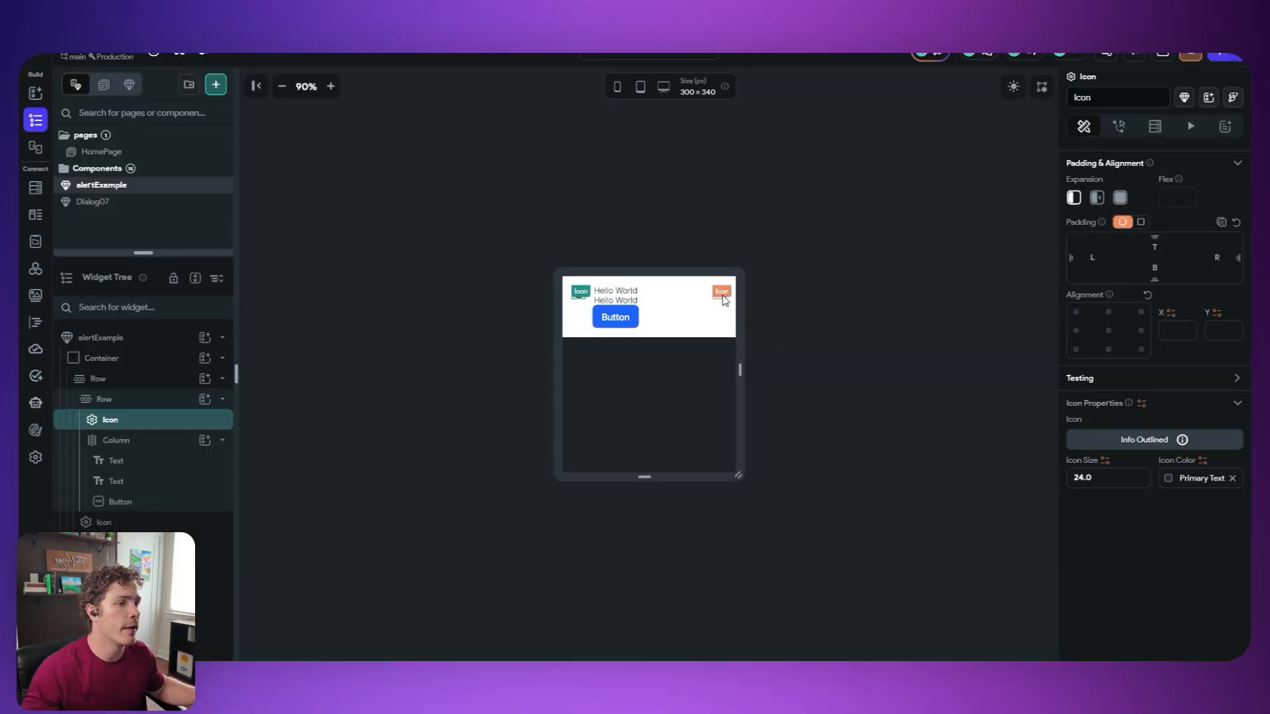
left_click(1154, 447)
type("clos")
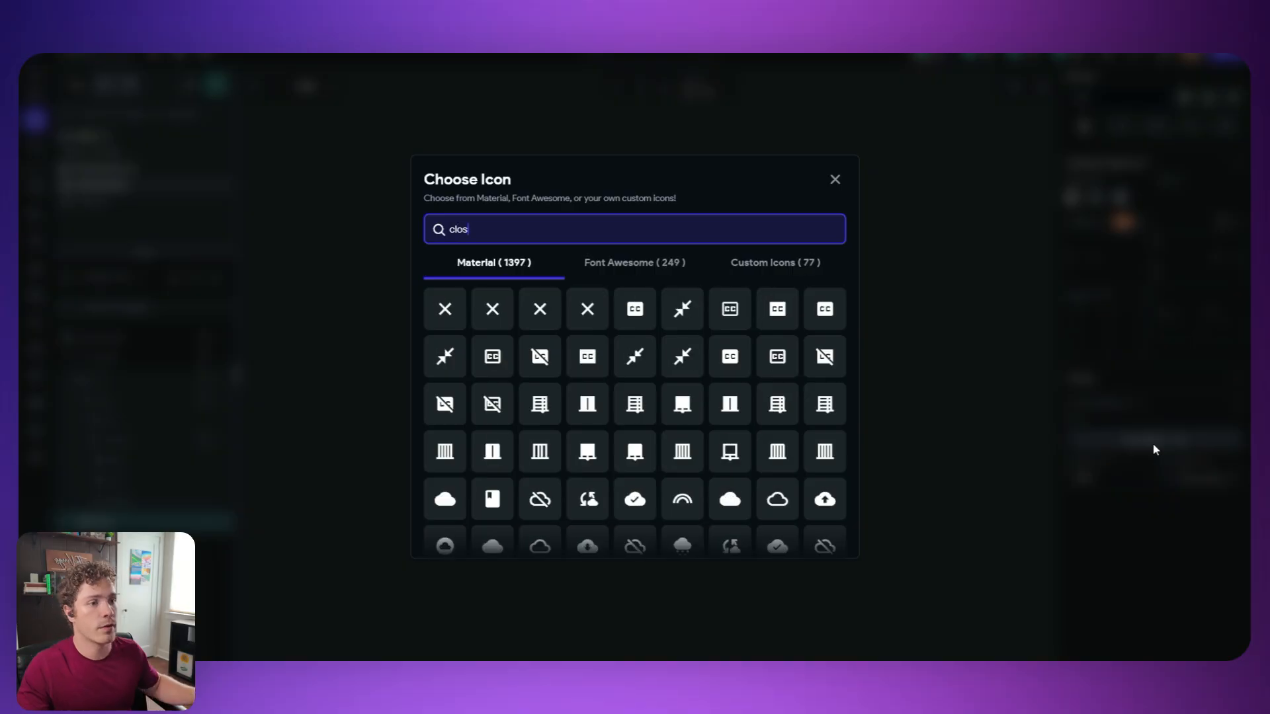
left_click(540, 309)
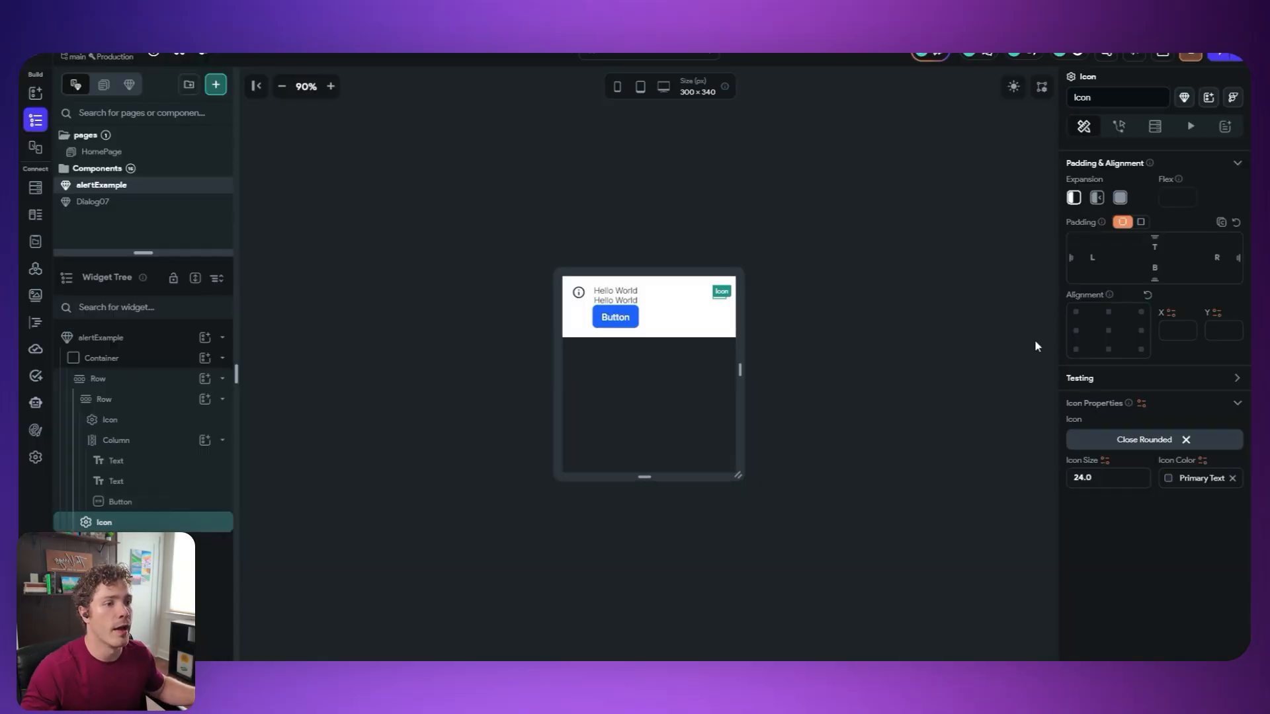
left_click(930, 324)
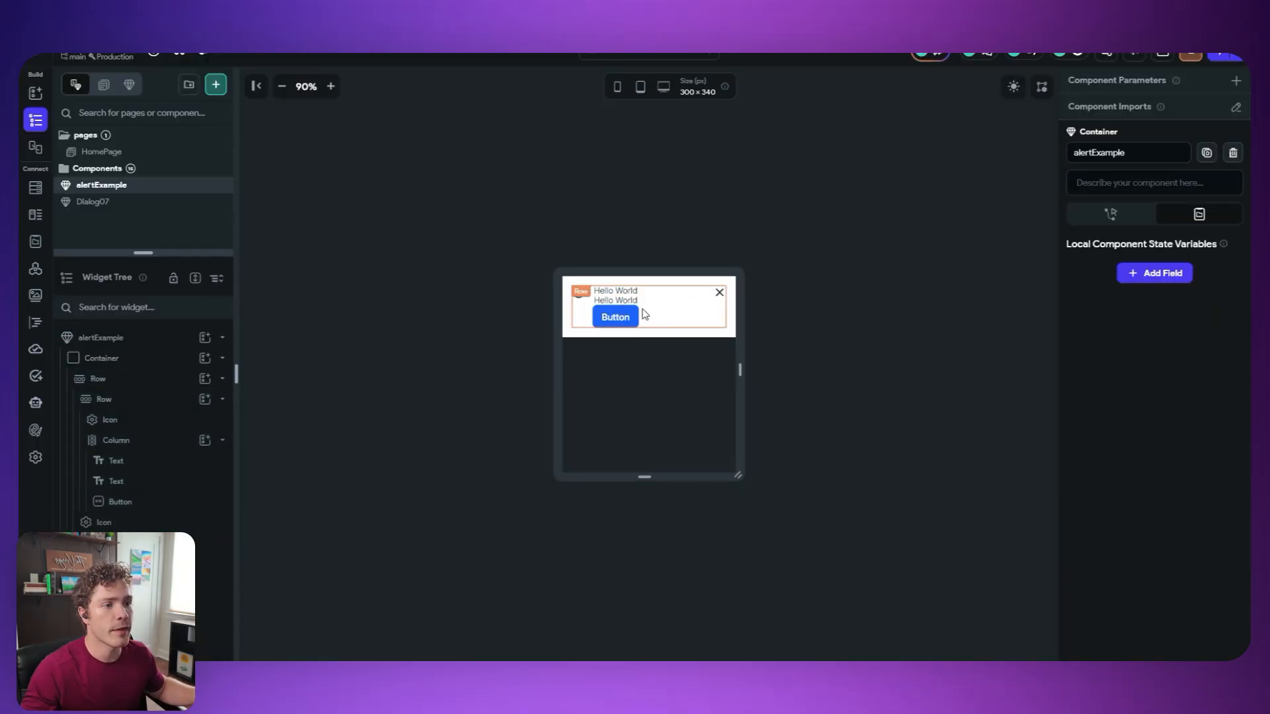
- Set the items spacing of the Column holding the Text widgets and Button to 4
left_click(615, 317)
left_click(142, 443)
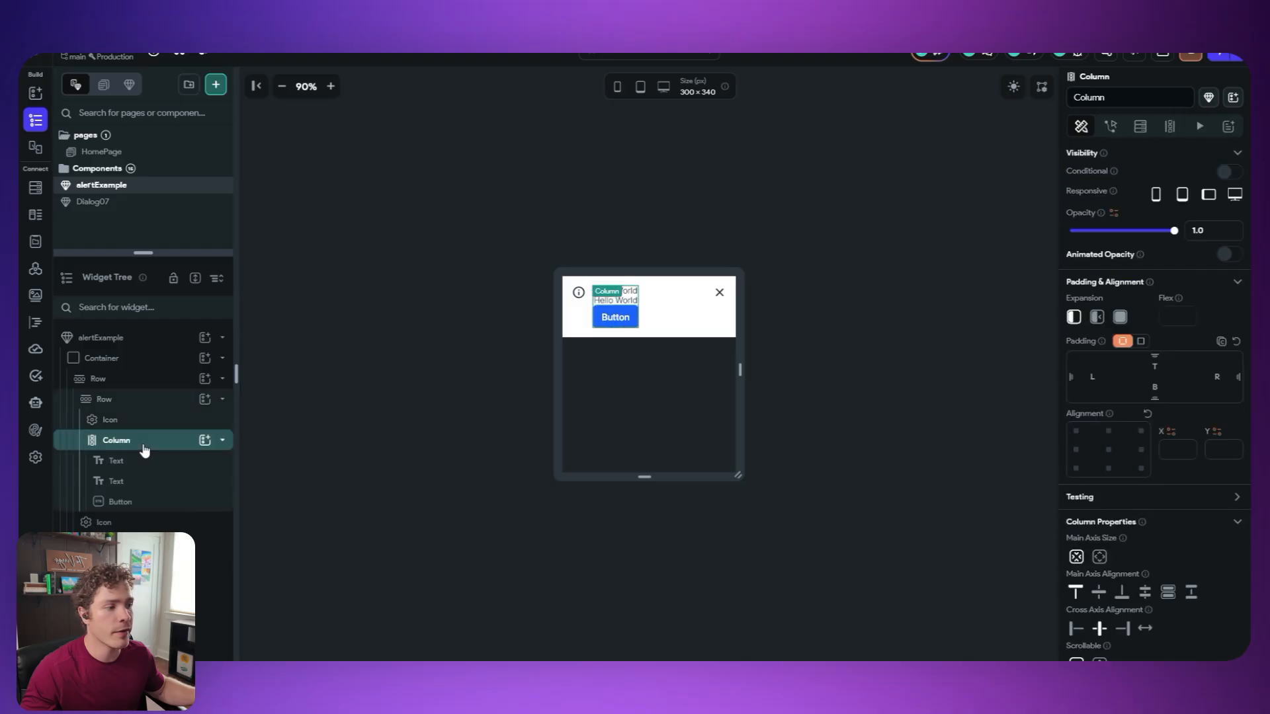
scroll(1124, 488, "down", 4)
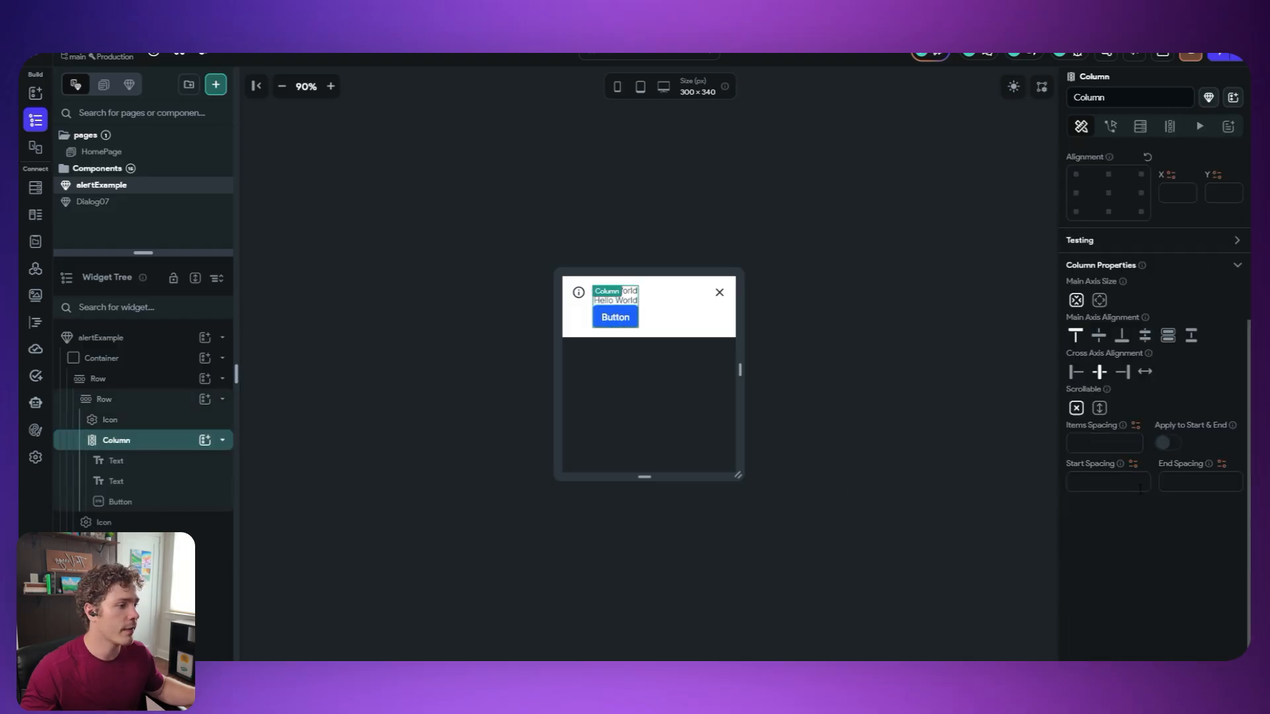
left_click(1113, 447)
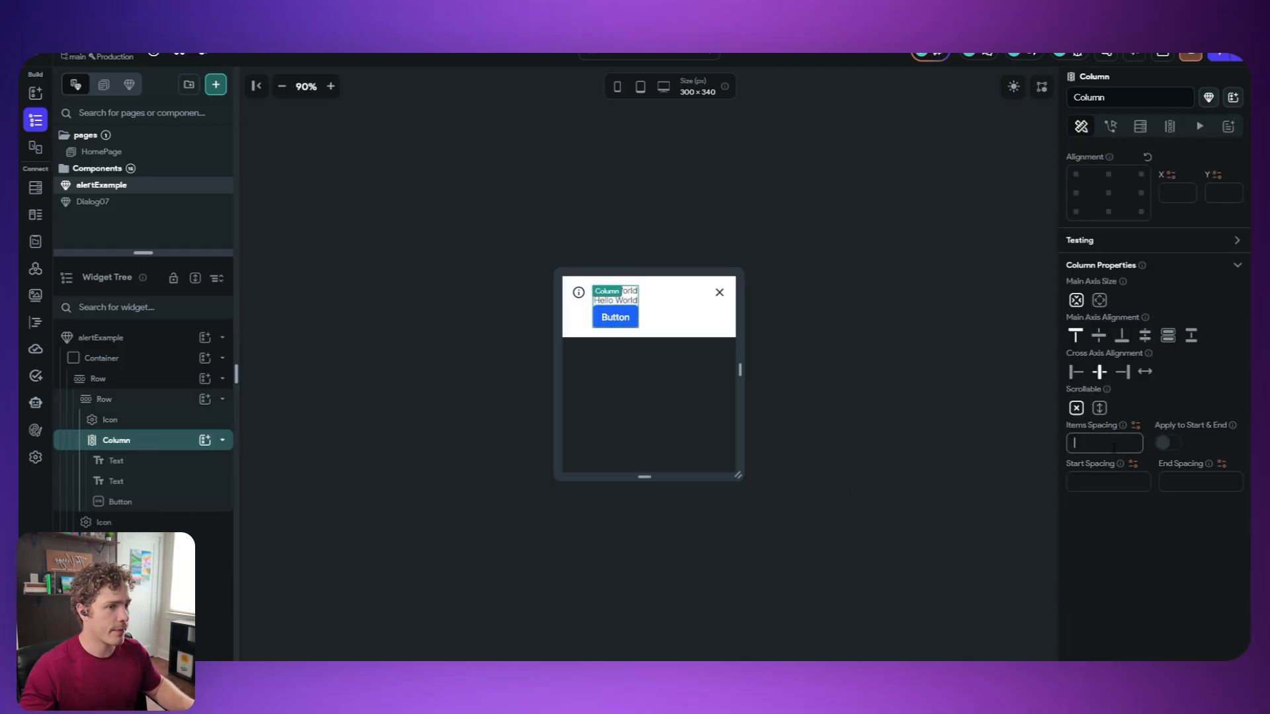
type("4")
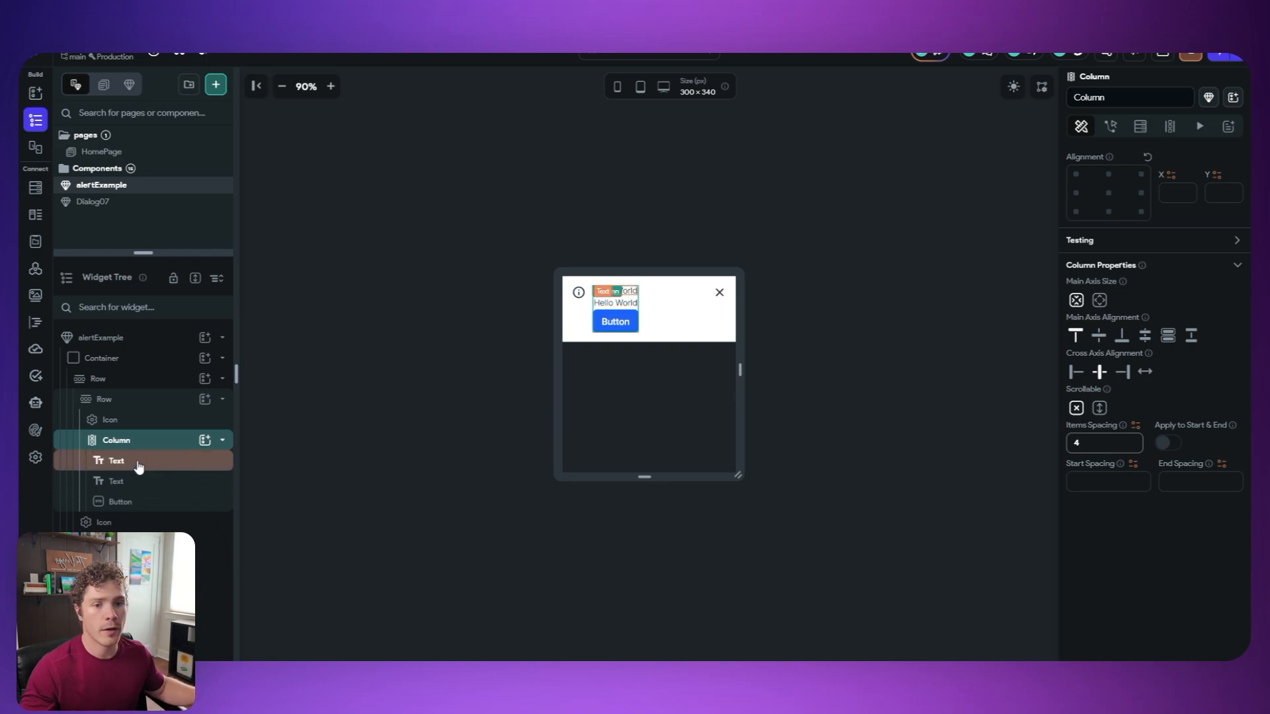
- Wrap the Column in another Column and set the new outer Column's main axis size to minimum
right_click(116, 452)
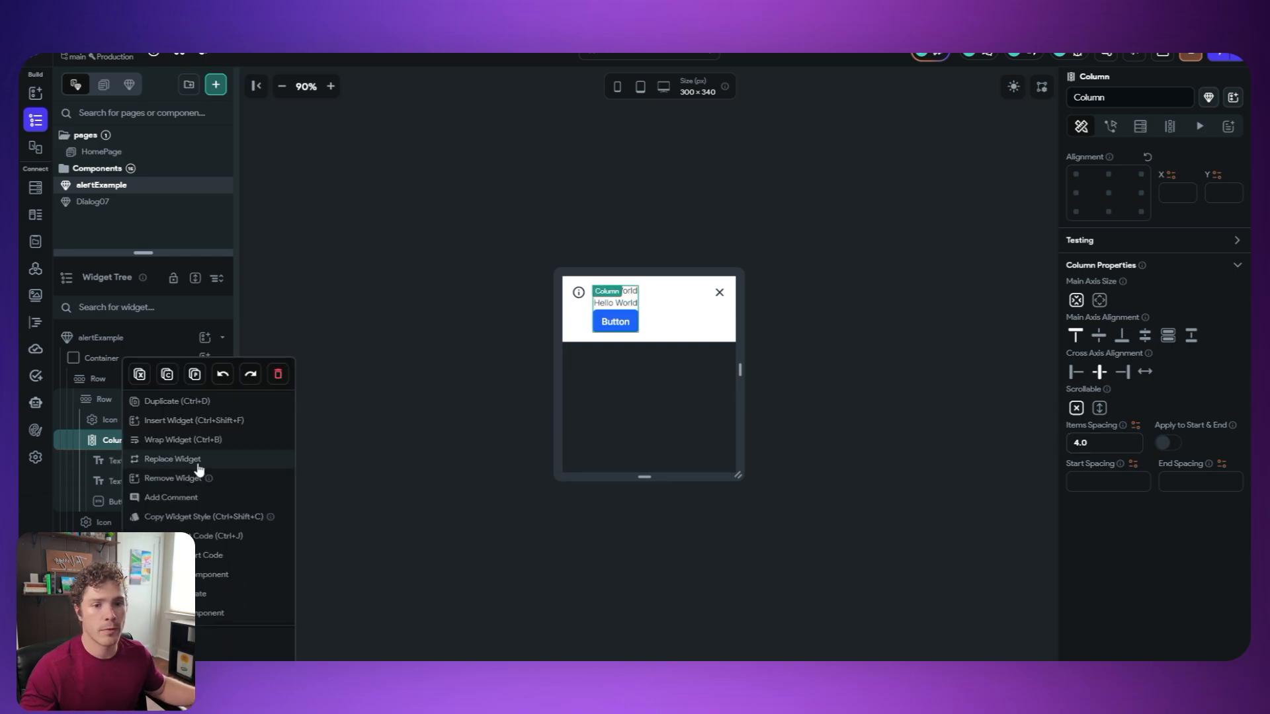
left_click(167, 440)
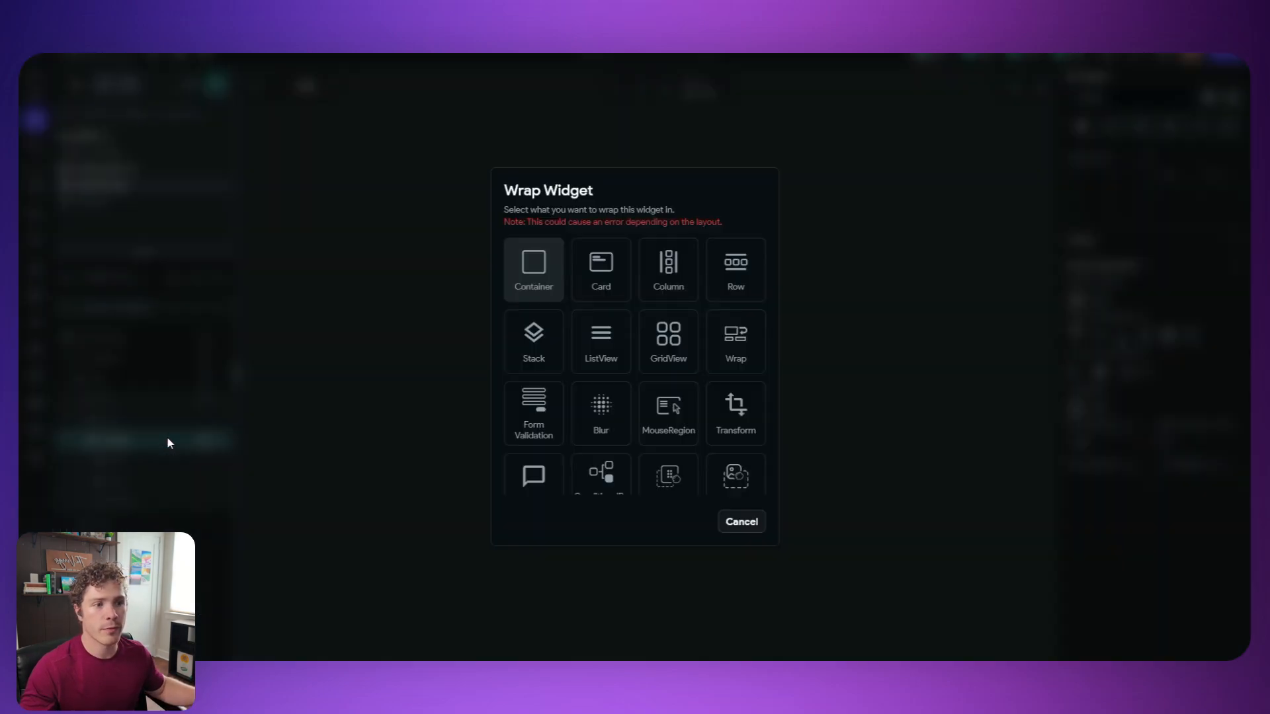
left_click(643, 270)
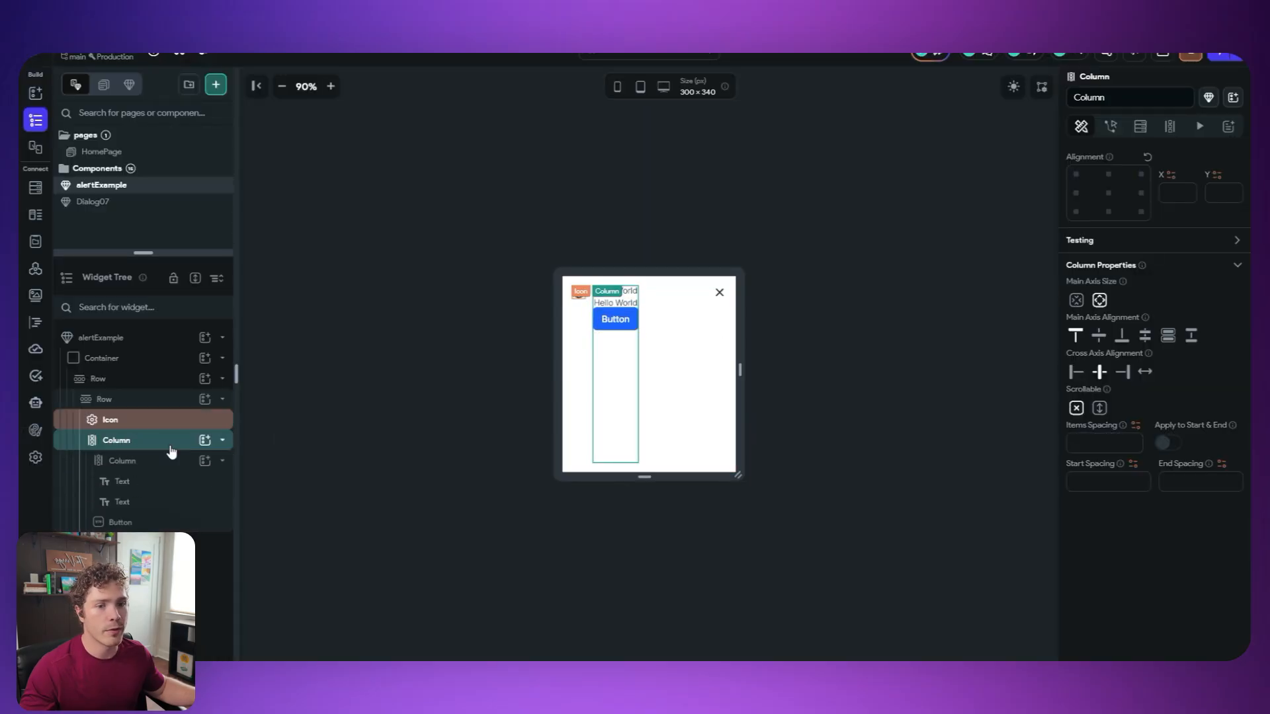
left_click(153, 465)
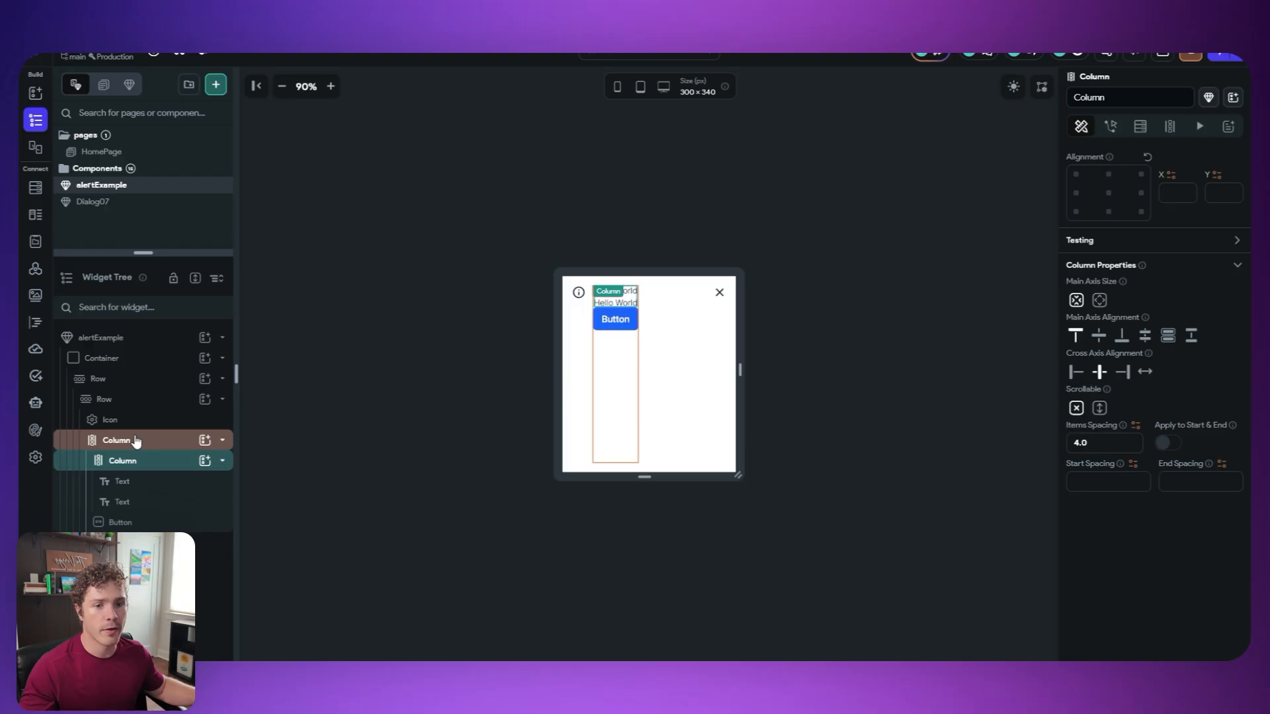
left_click(598, 371)
left_click(1076, 301)
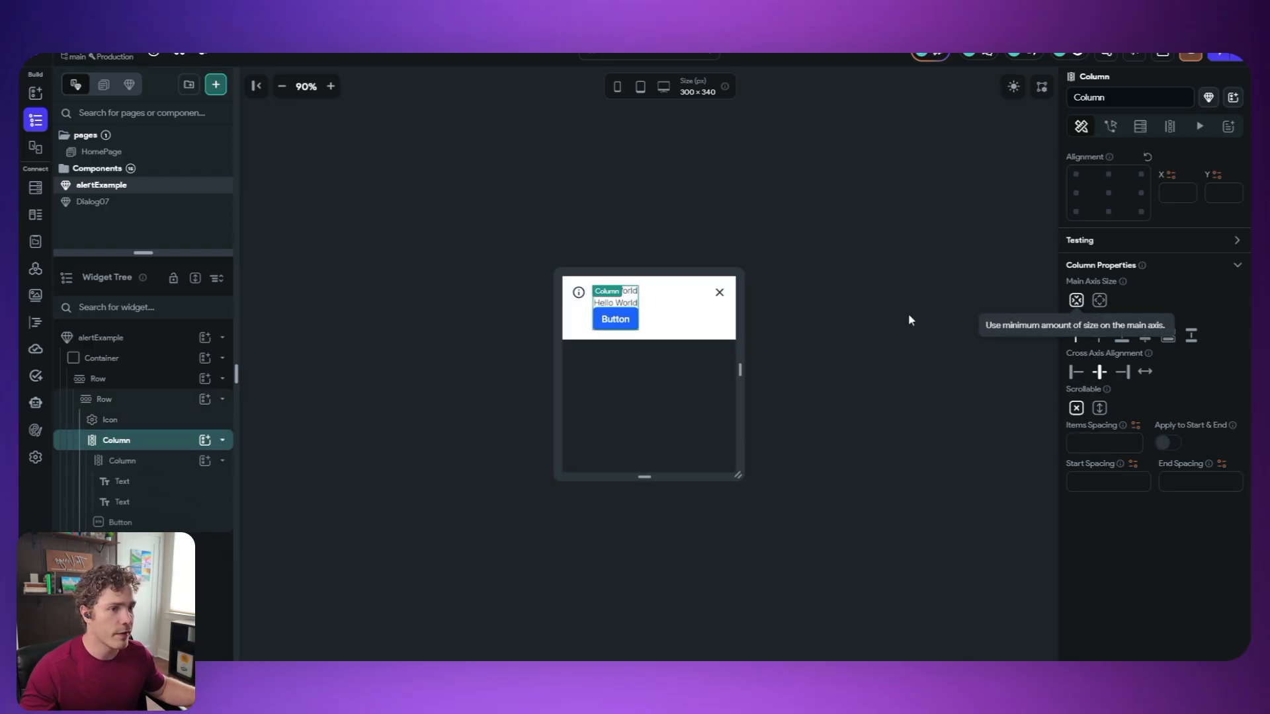
- Set the items spacing of the outer Column to 12
left_click(1113, 443)
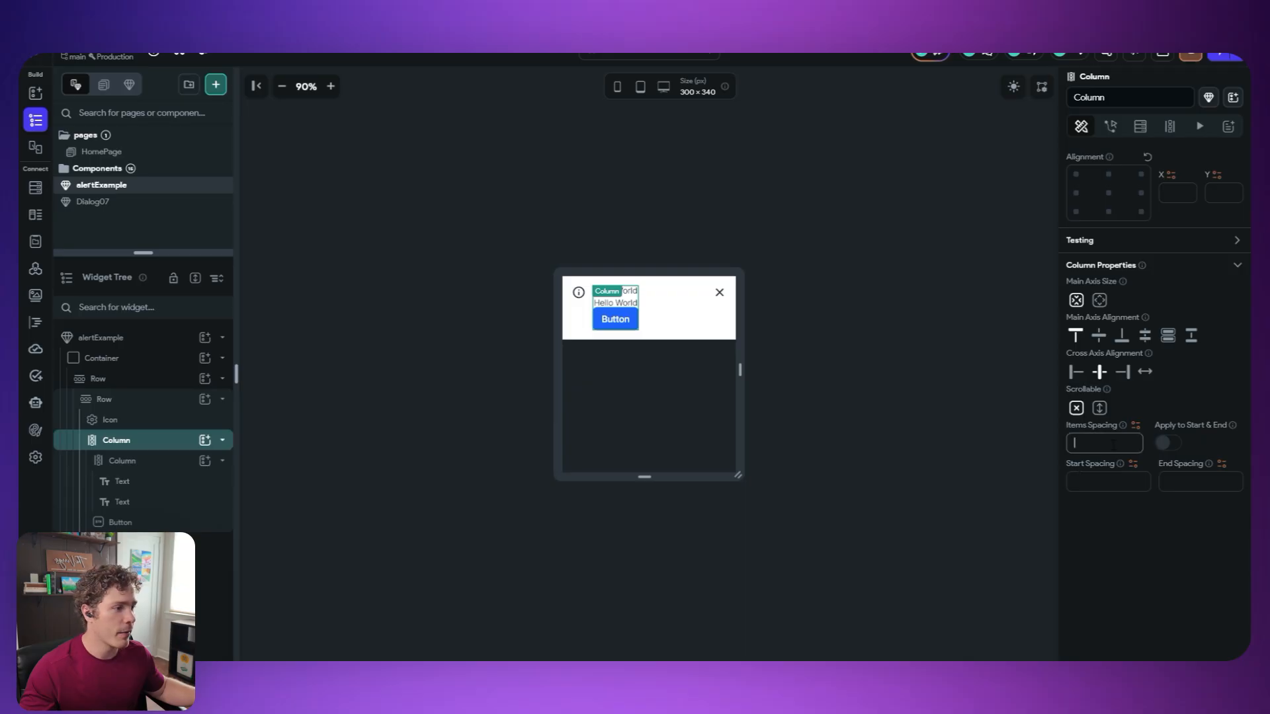
type("8")
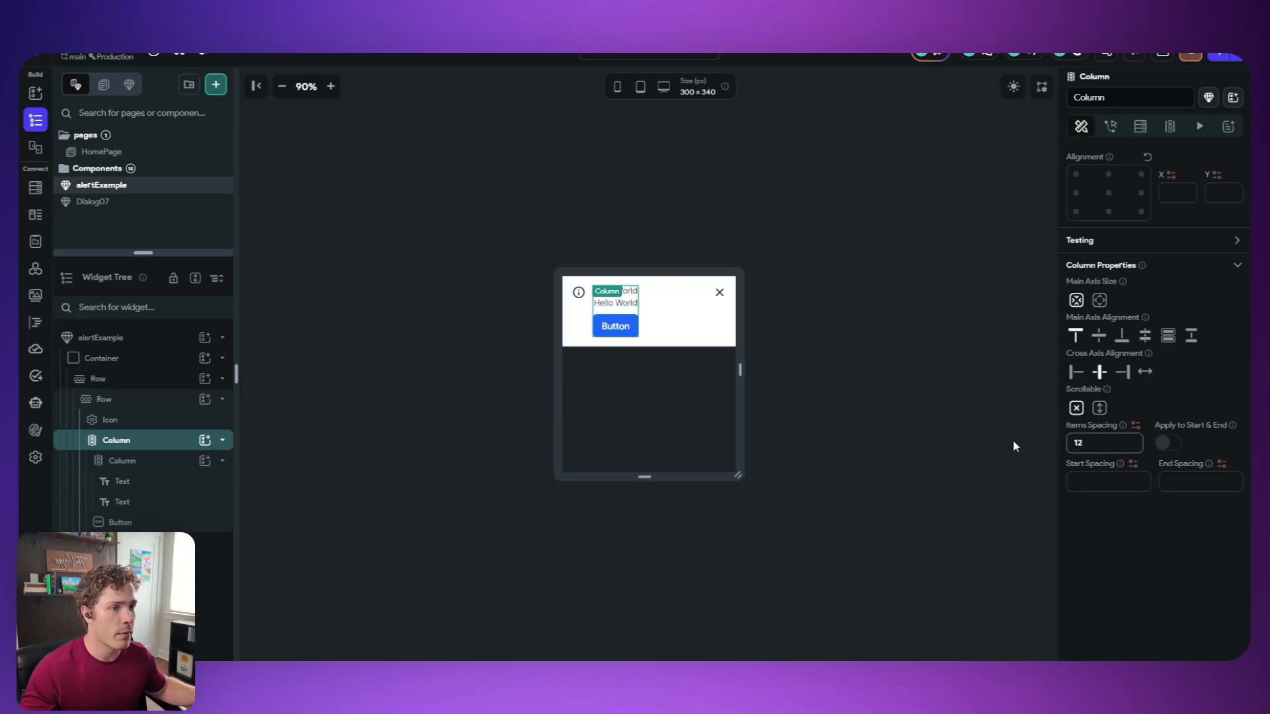
left_click(962, 386)
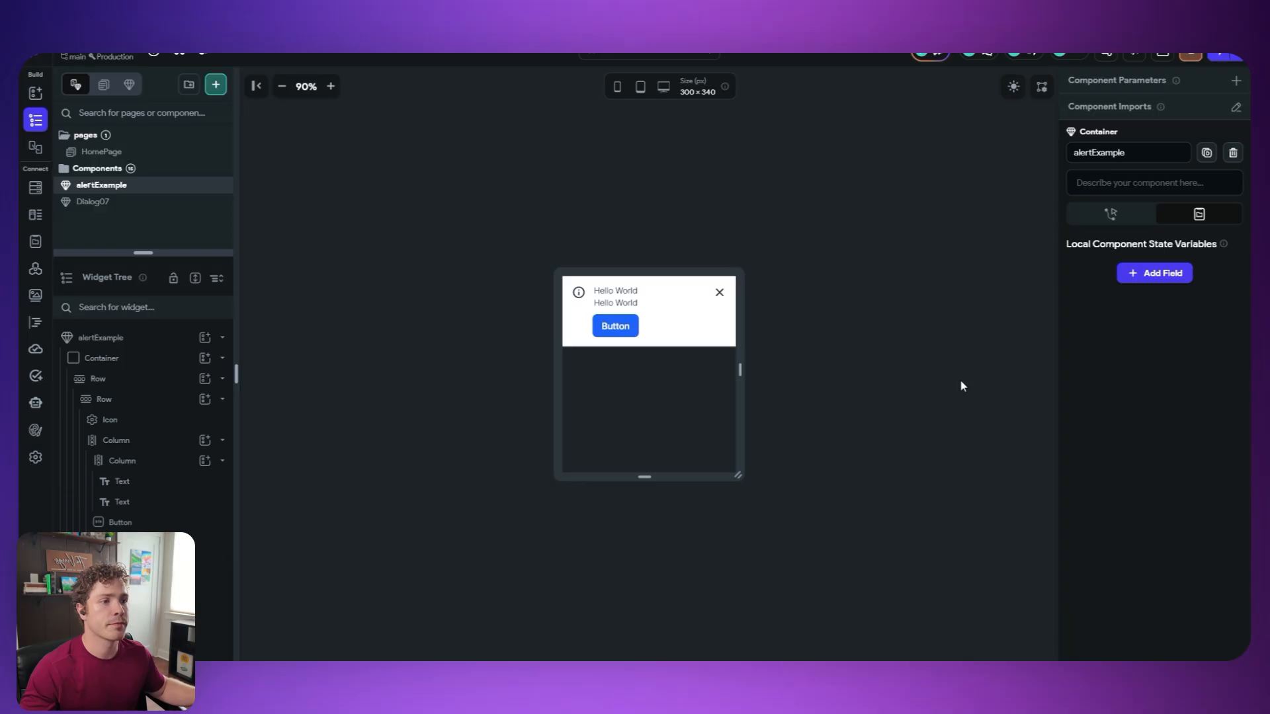
- Give the Container a uniform border radius of 16 and widen the component canvas to about 562 × 340 px
left_click(98, 365)
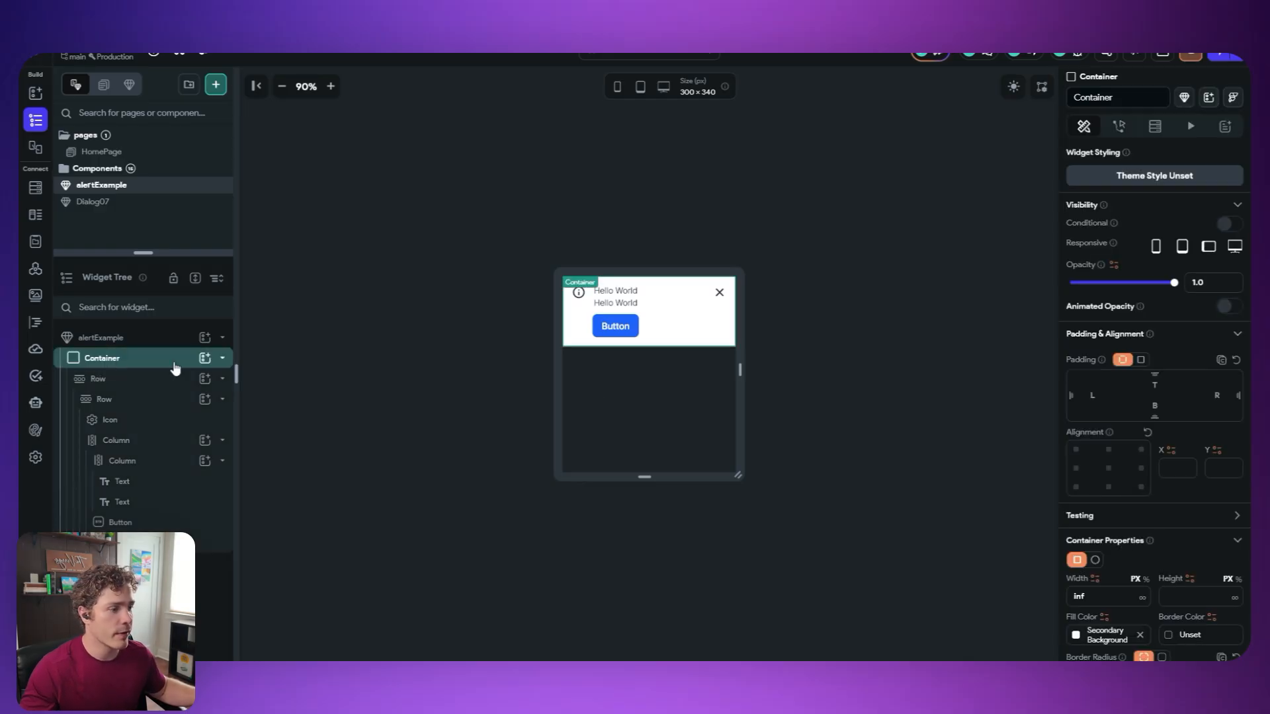
scroll(1146, 457, "down", 3)
left_click(1163, 533)
left_click(1201, 550)
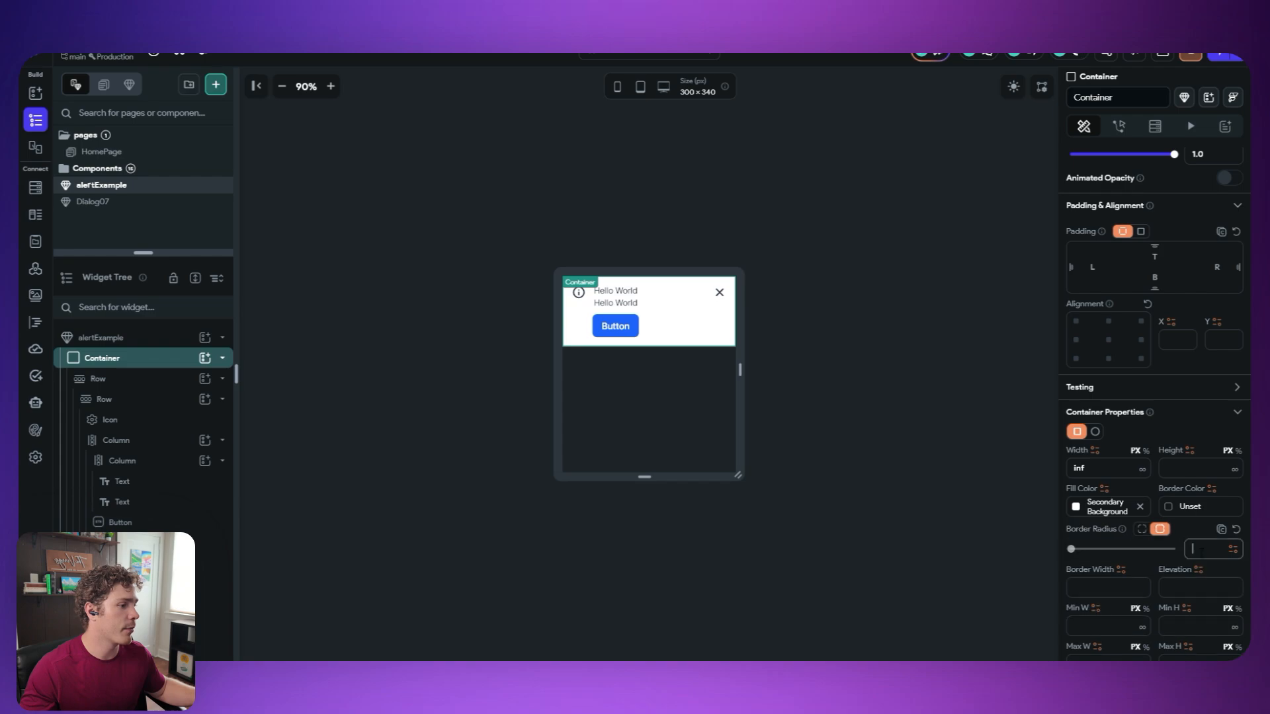
type("16")
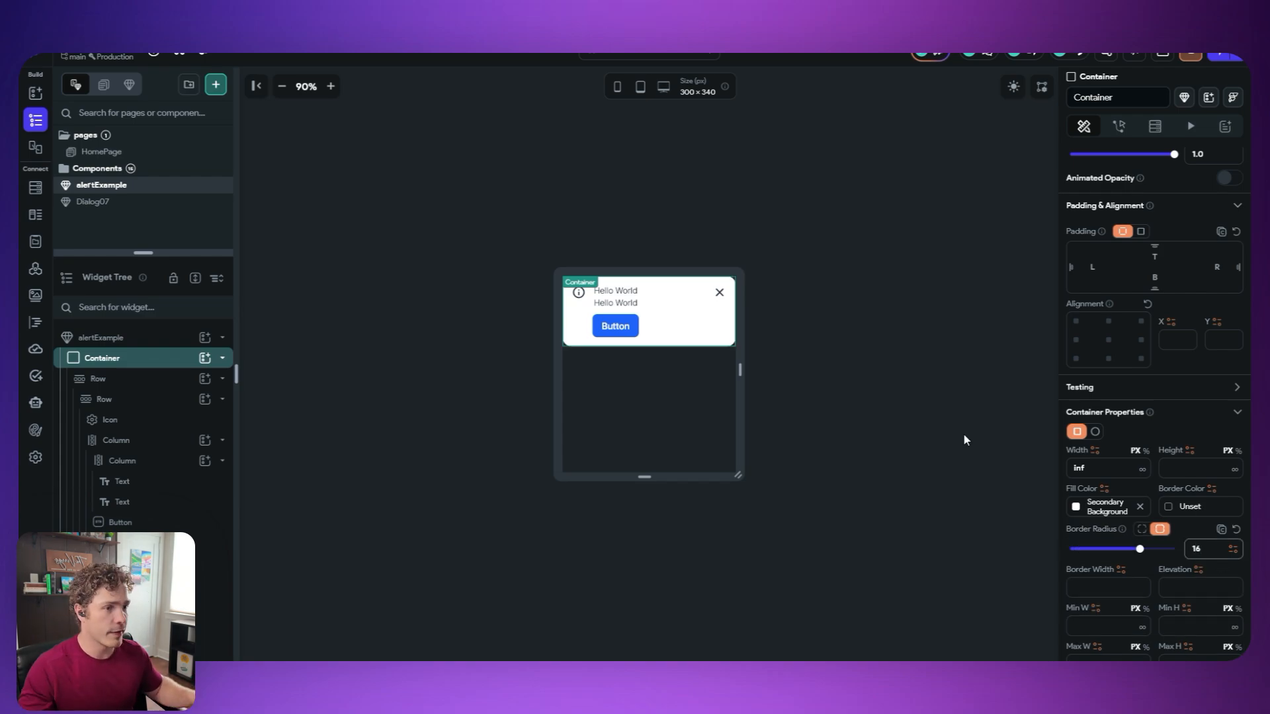
left_click(942, 424)
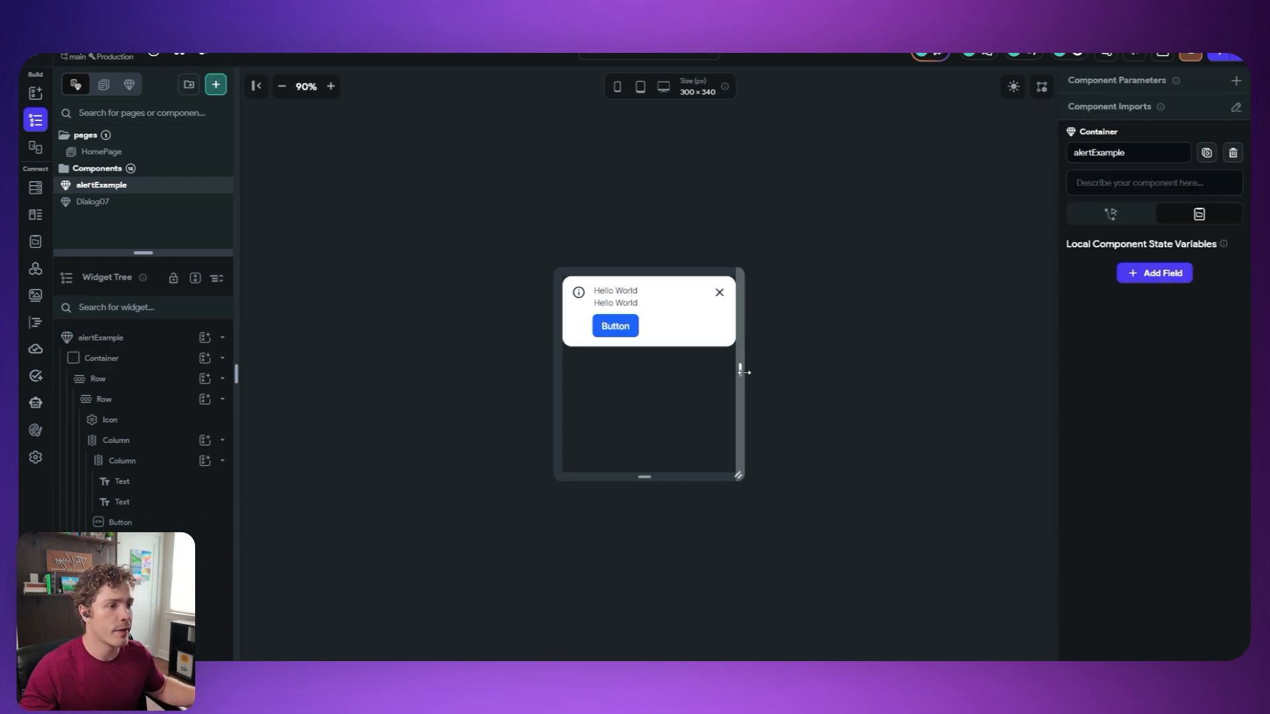
left_click_drag(741, 370, 811, 369)
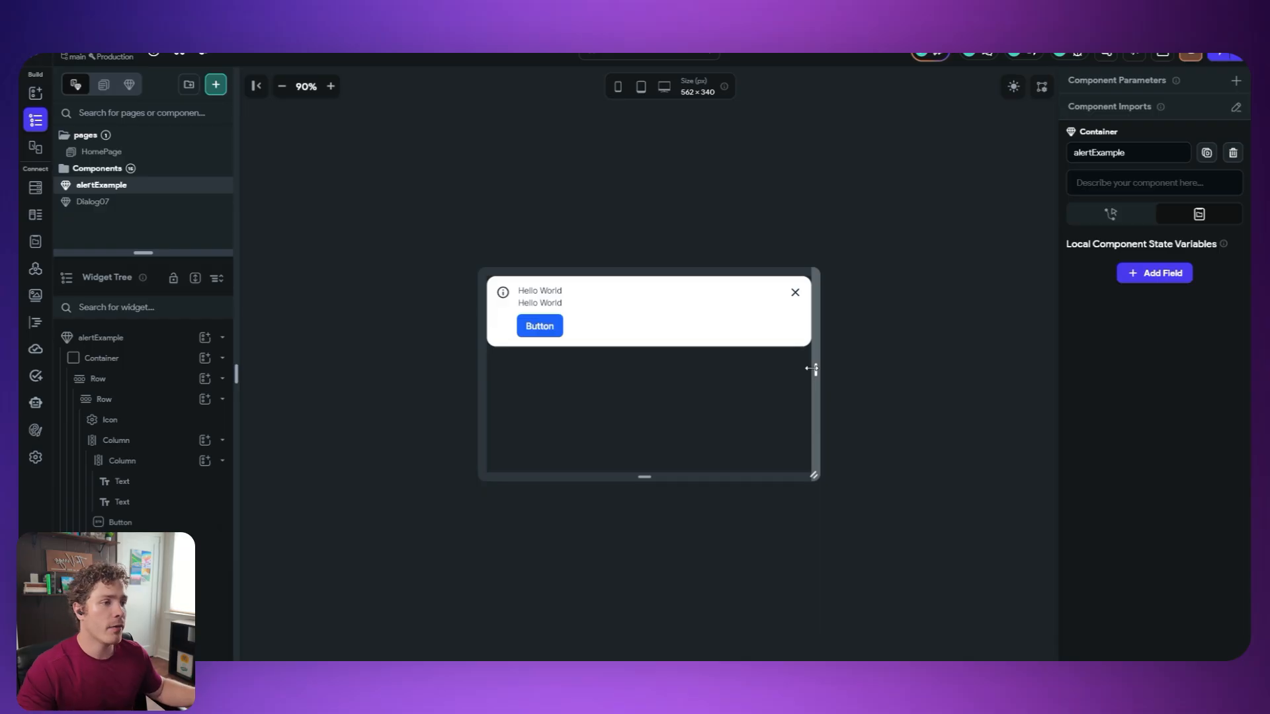
- On HomePage, try success and brand for the color parameter of the upper AlertAccent, and set it to destructive
left_click(141, 154)
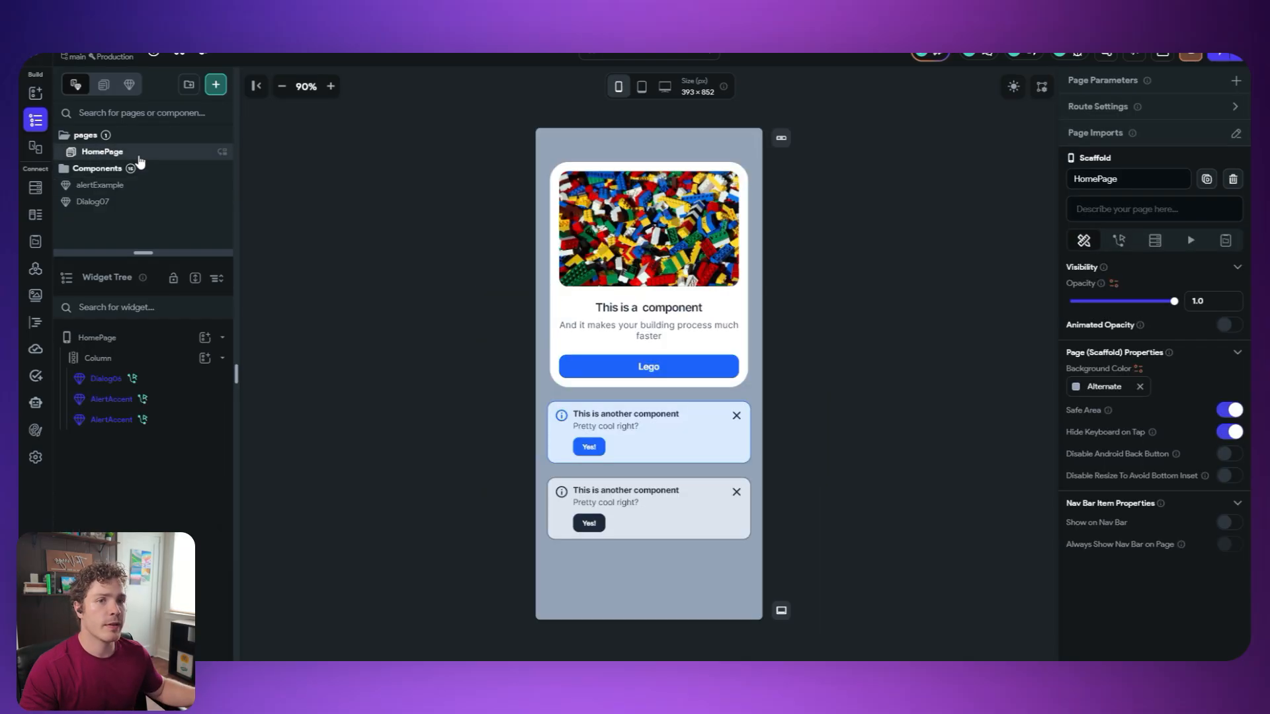
left_click(705, 452)
scroll(1120, 537, "down", 5)
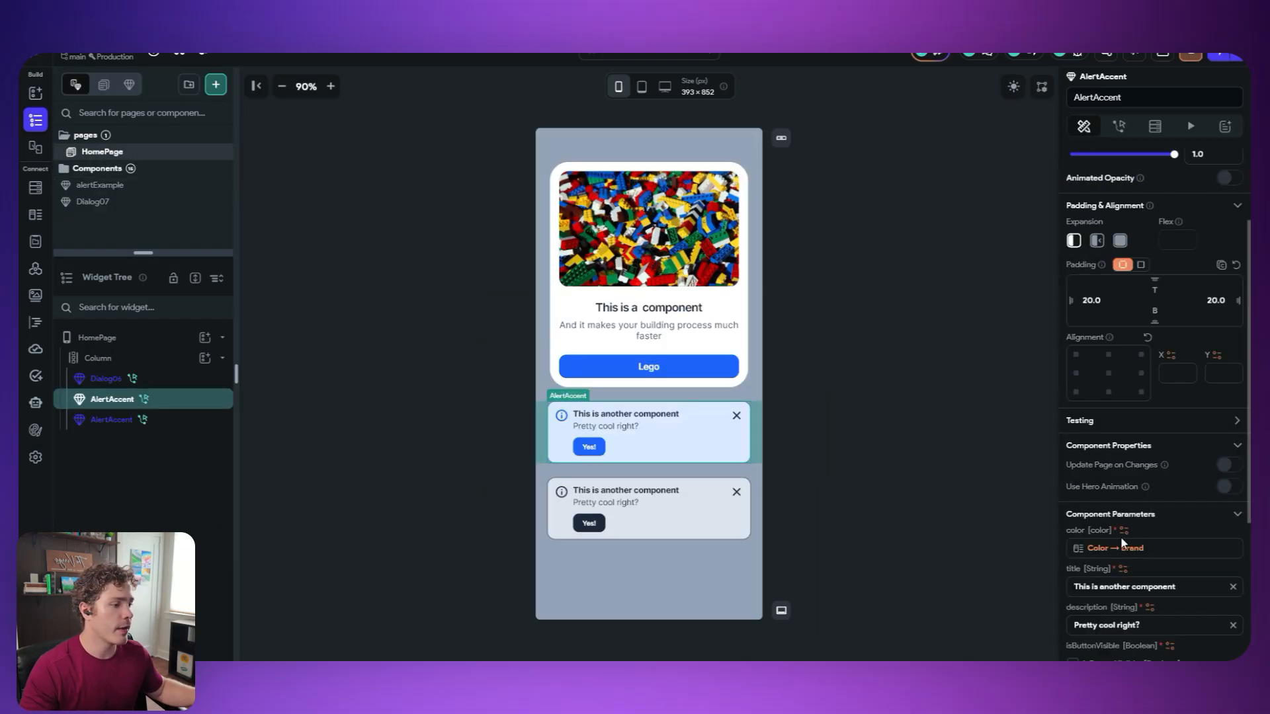
left_click(1112, 546)
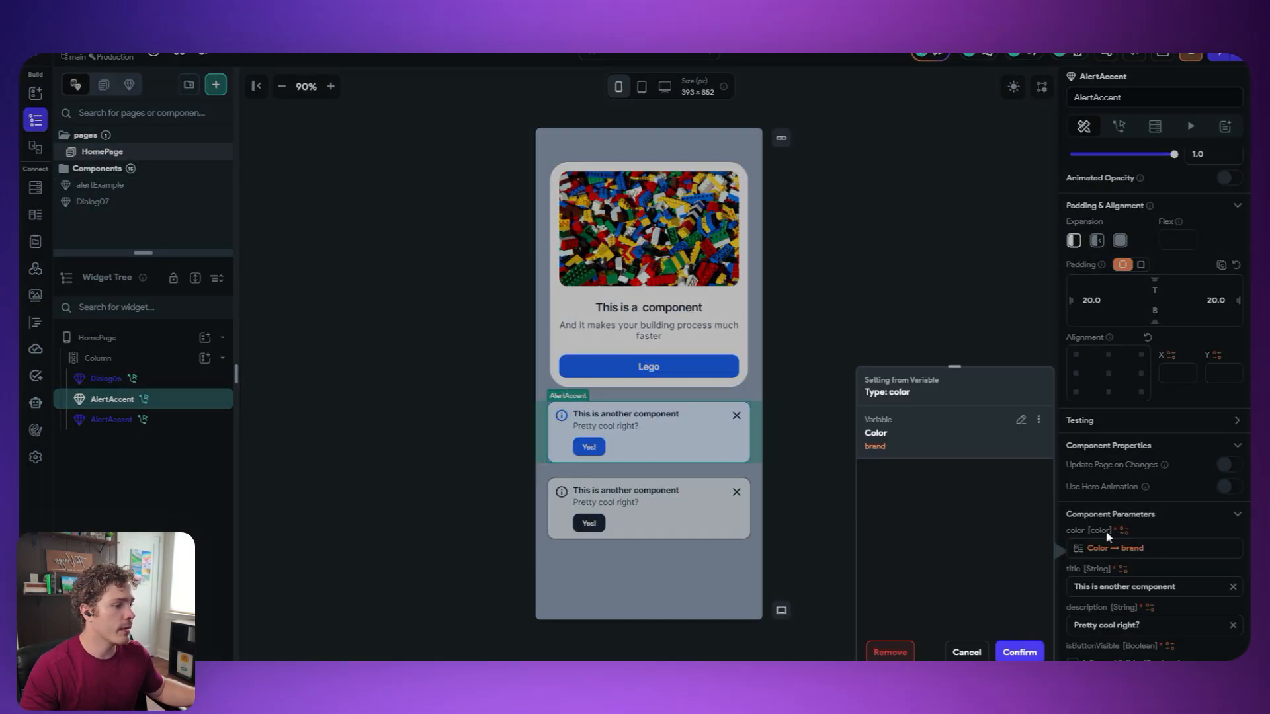
left_click(1020, 420)
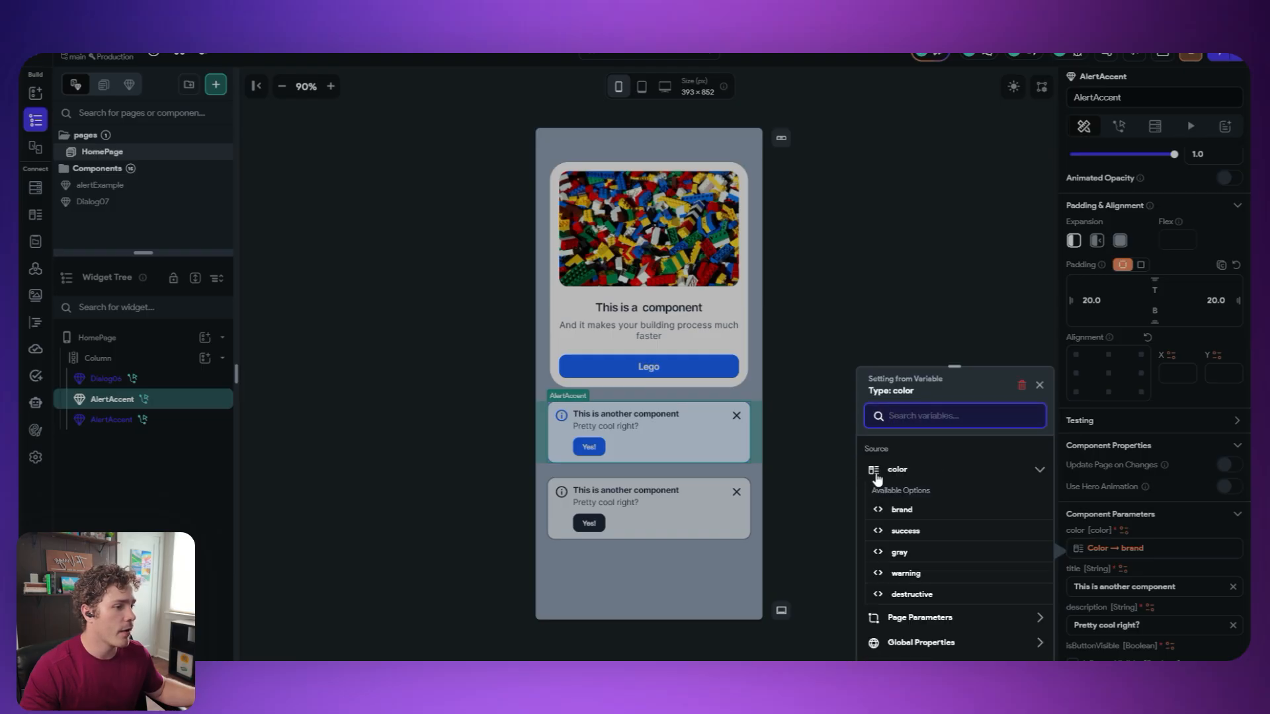
left_click(906, 531)
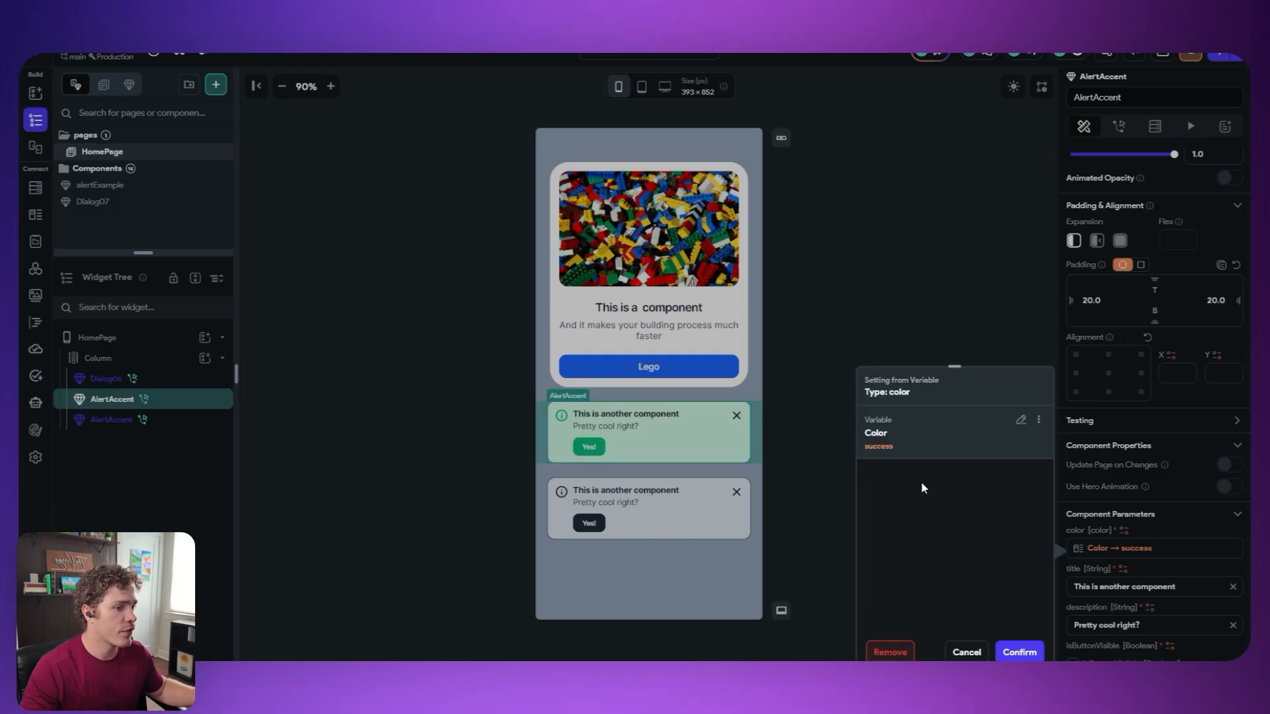
left_click(902, 511)
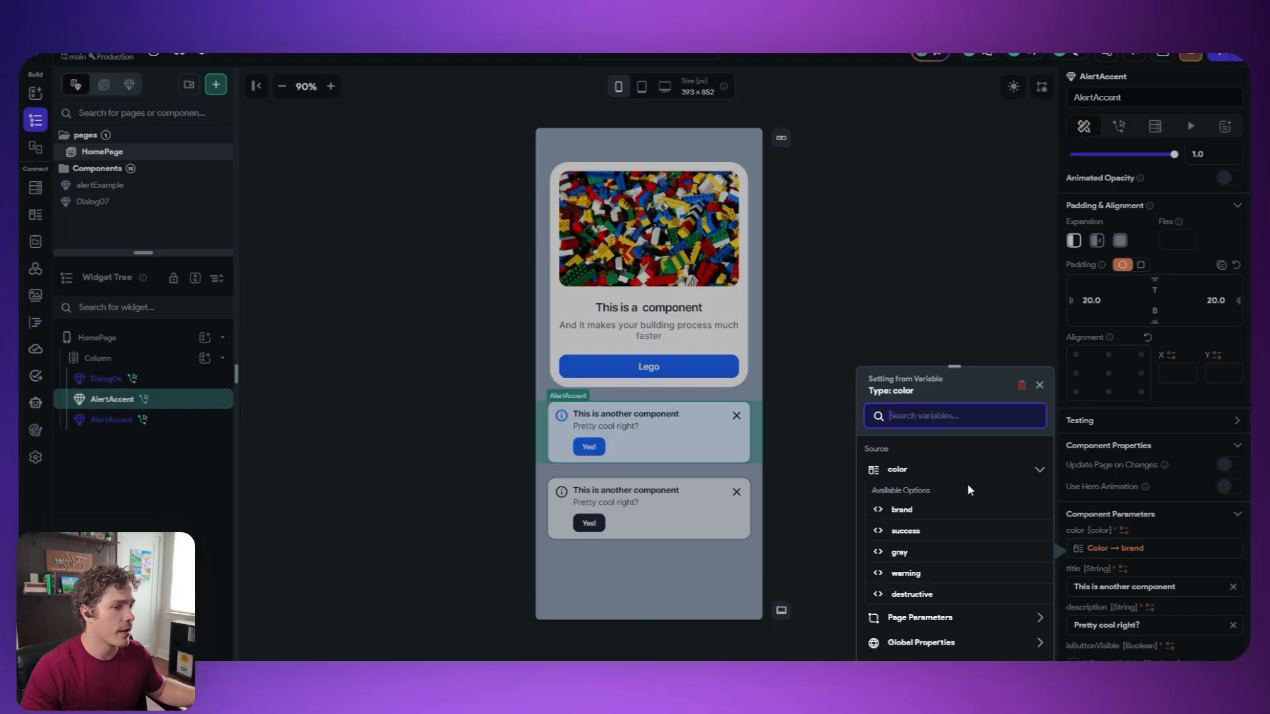
left_click(924, 598)
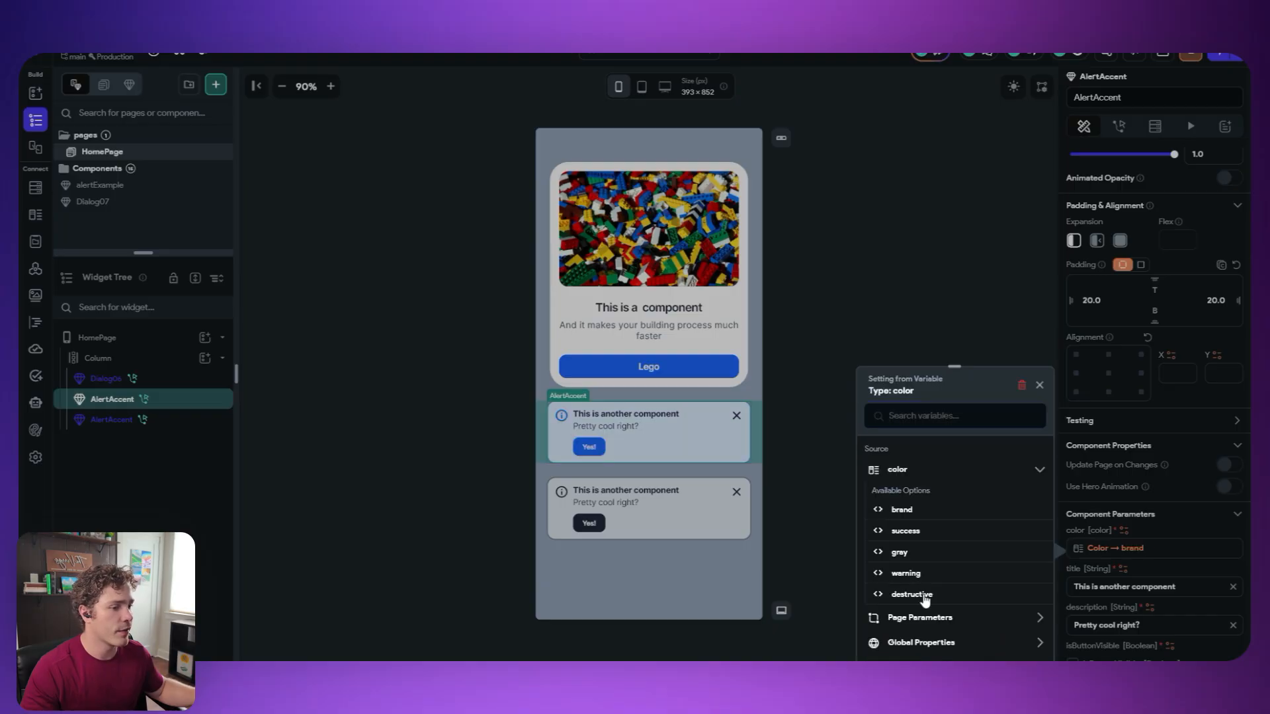
left_click(919, 595)
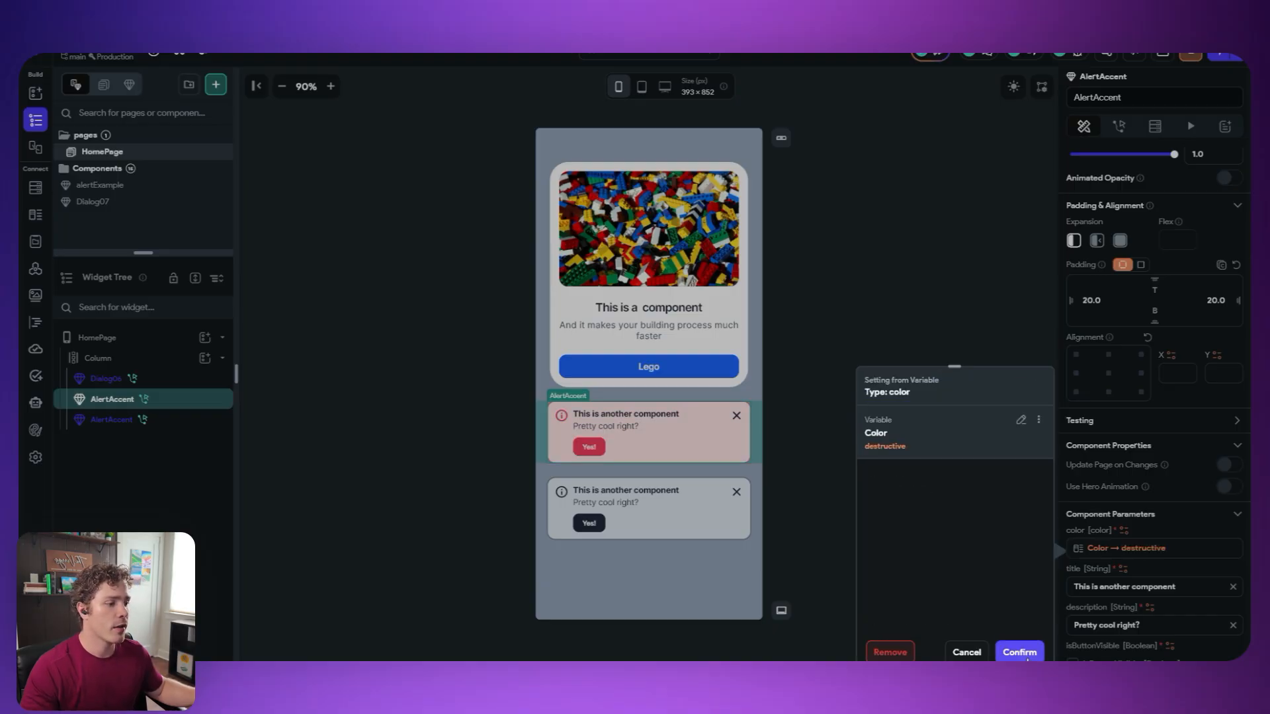
left_click(1019, 652)
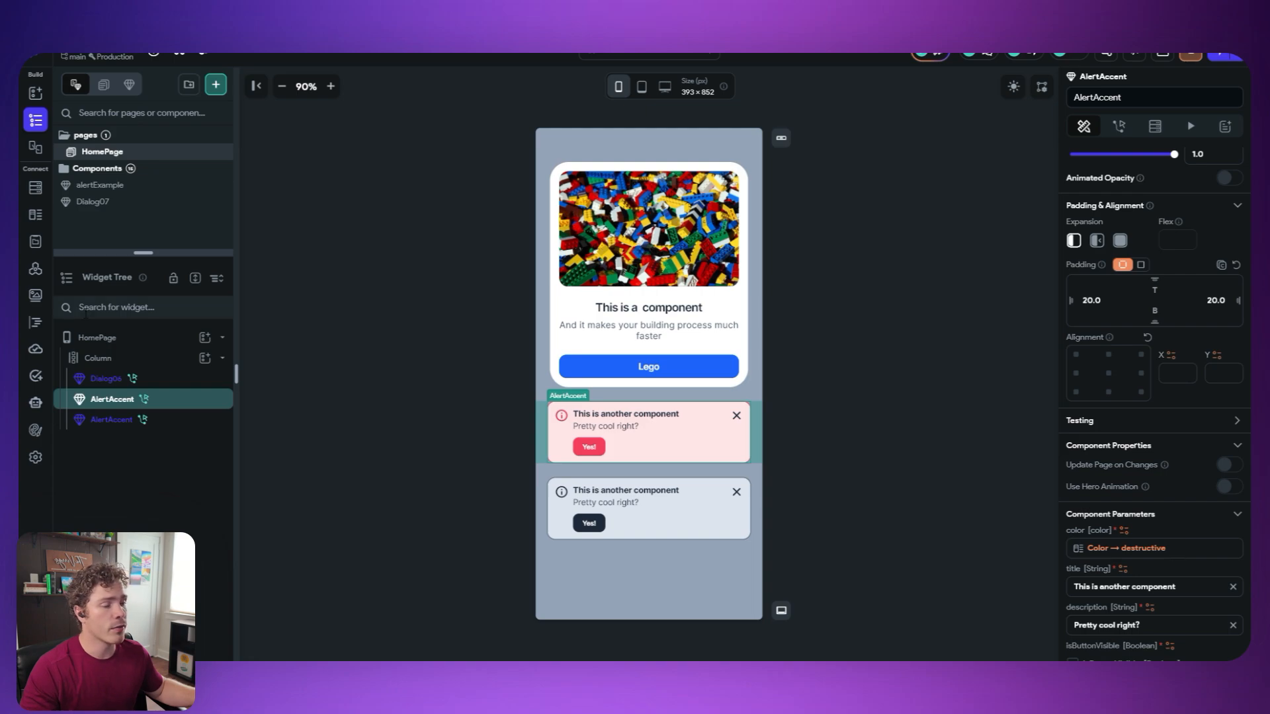
- Create a new enum named alertExample in the project's data schema
left_click(35, 246)
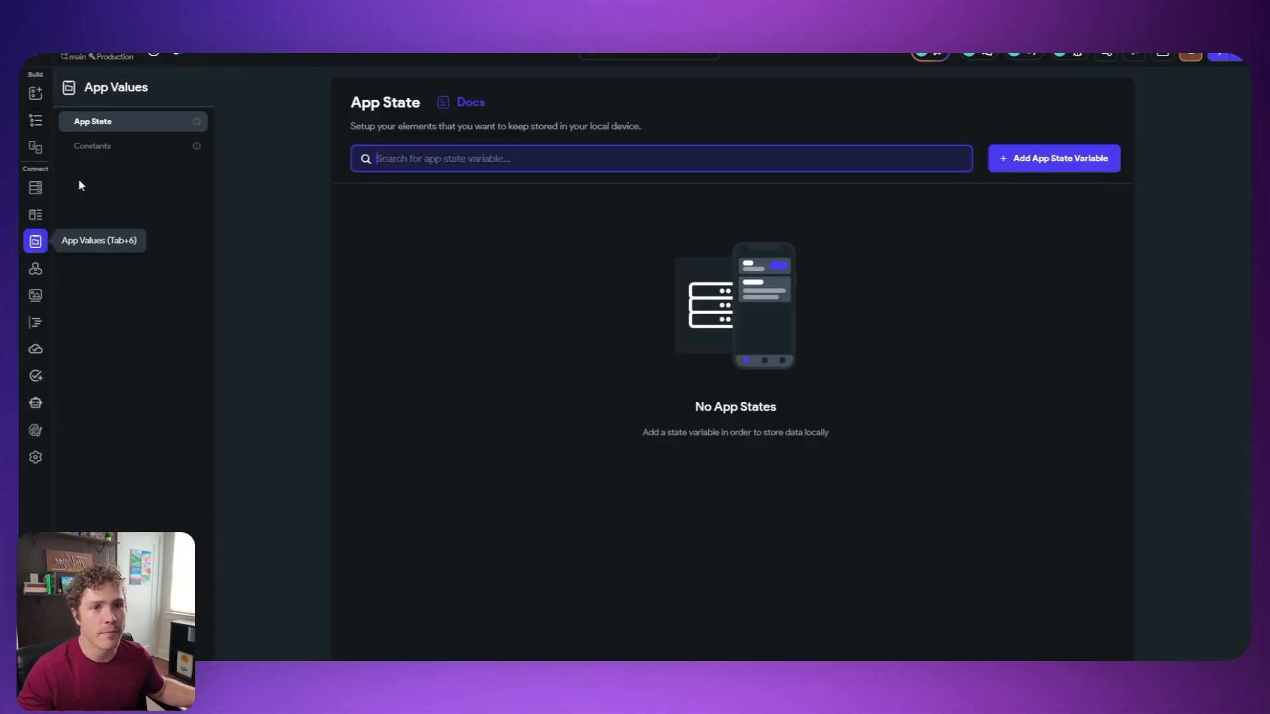
left_click(116, 146)
left_click(36, 214)
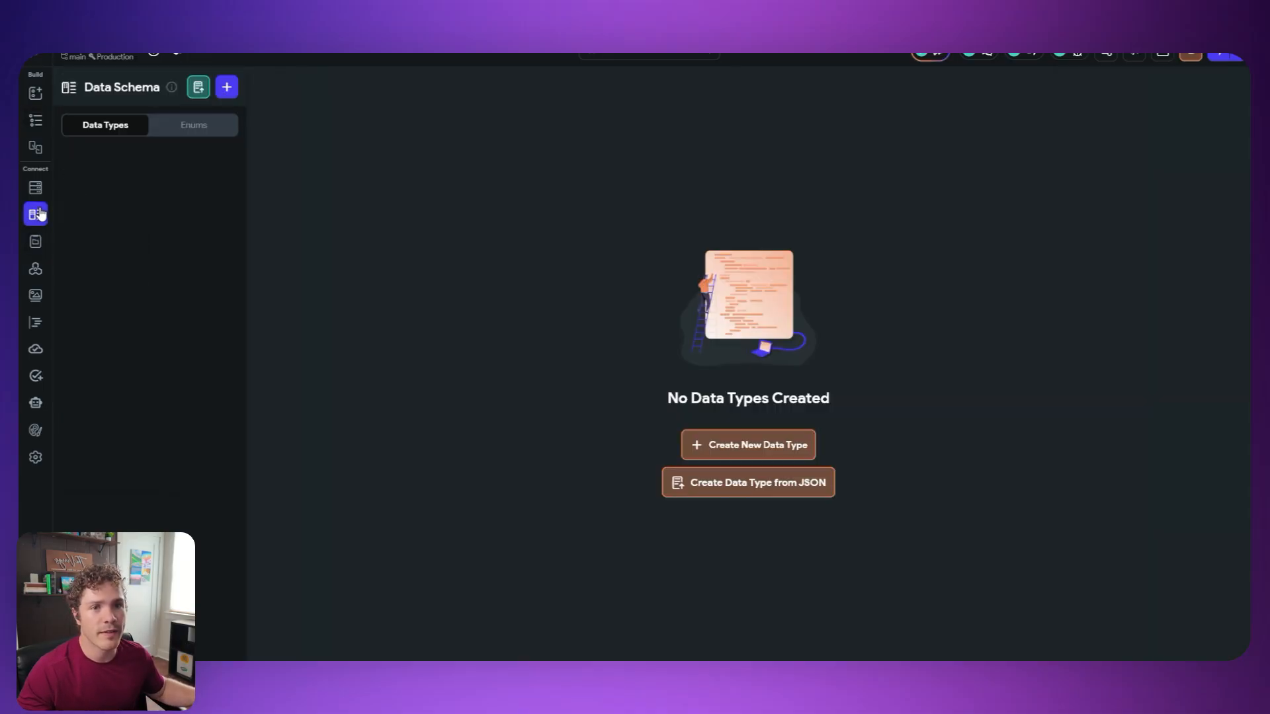
left_click(196, 130)
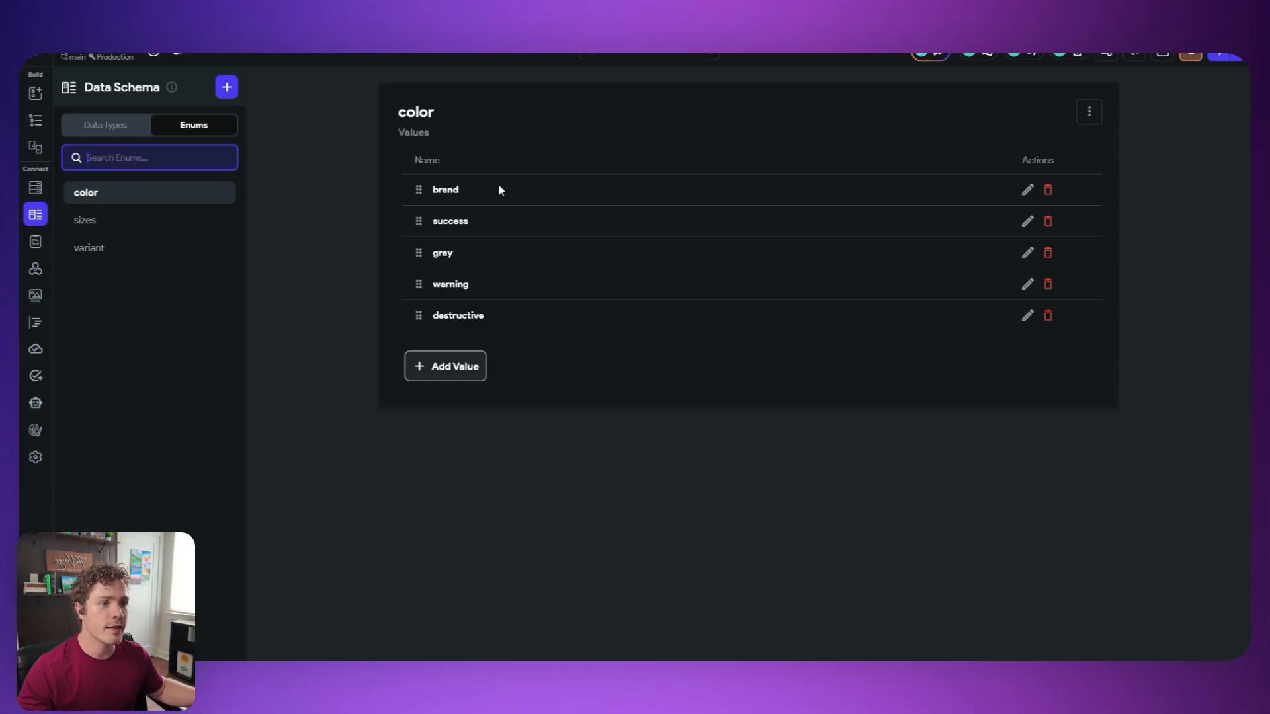
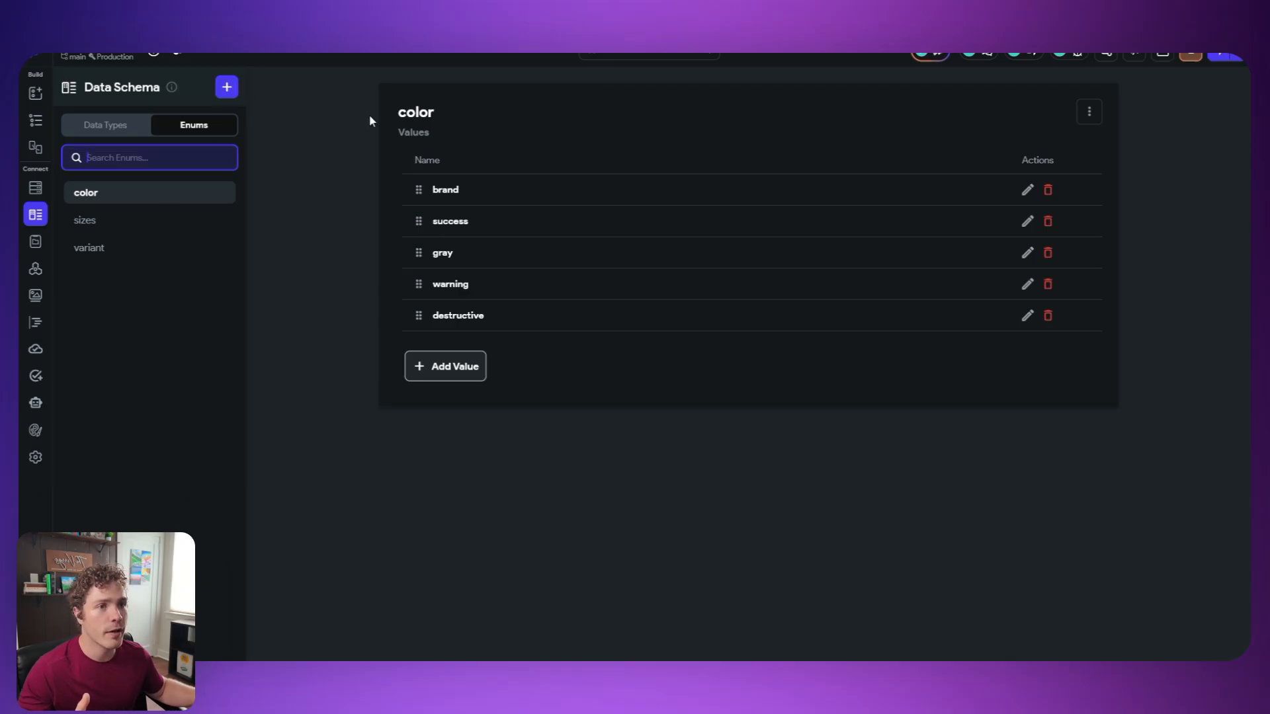
left_click(226, 87)
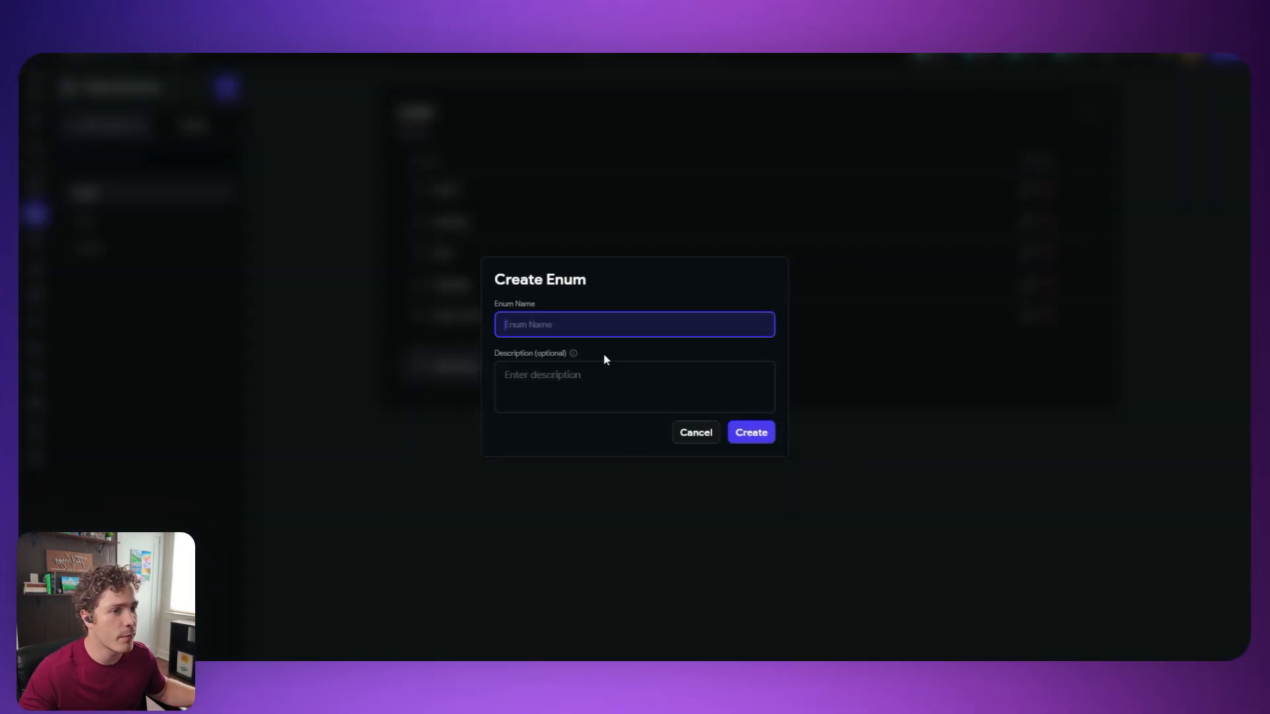
type("aler")
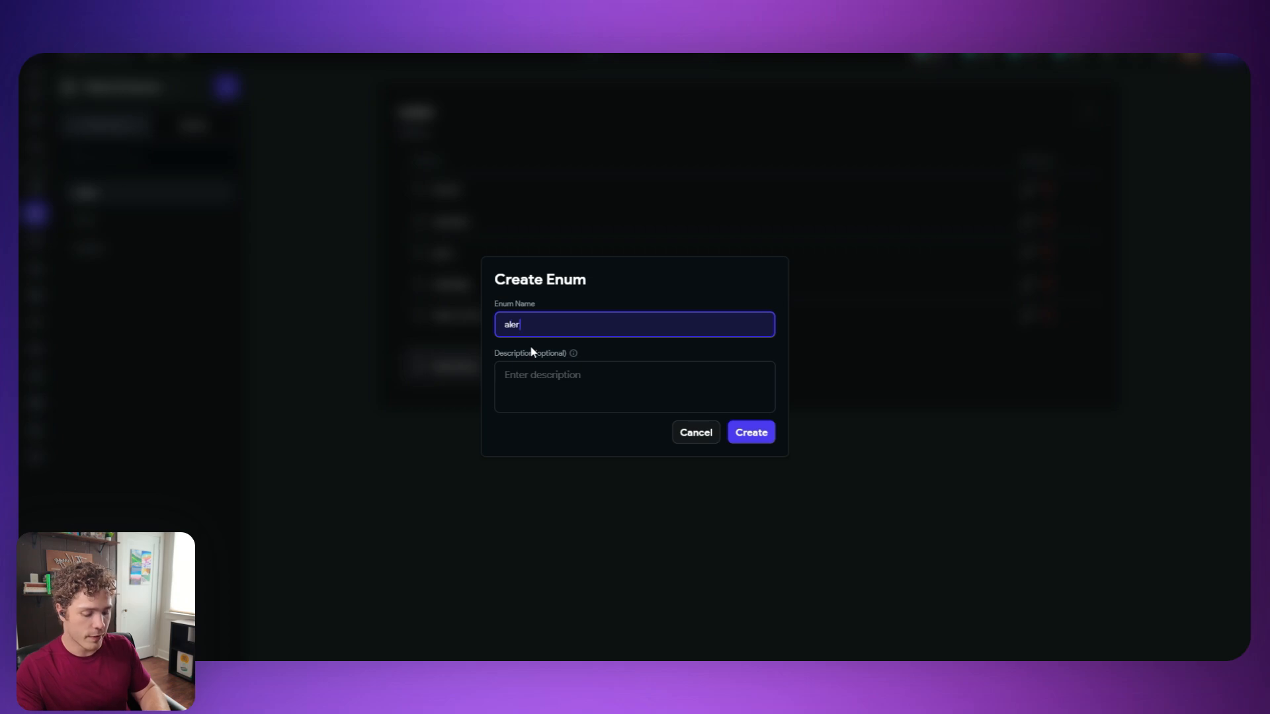
type("tExamp")
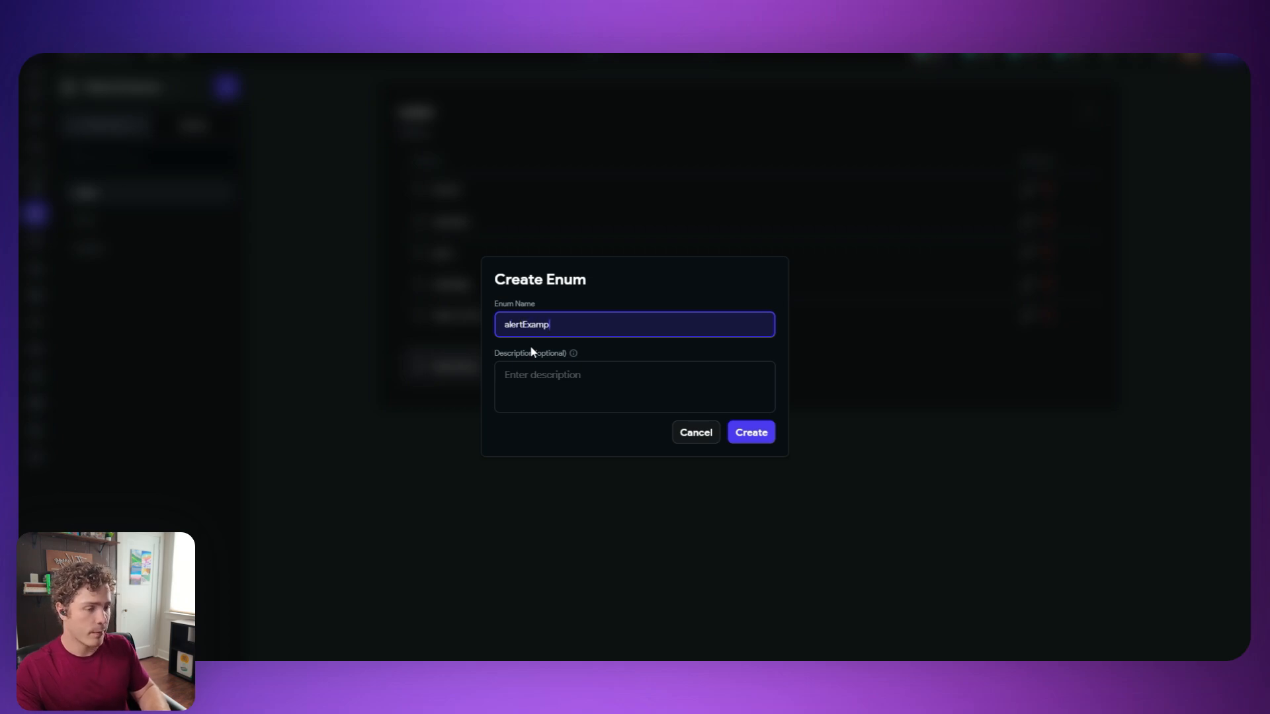
type("le")
left_click(754, 440)
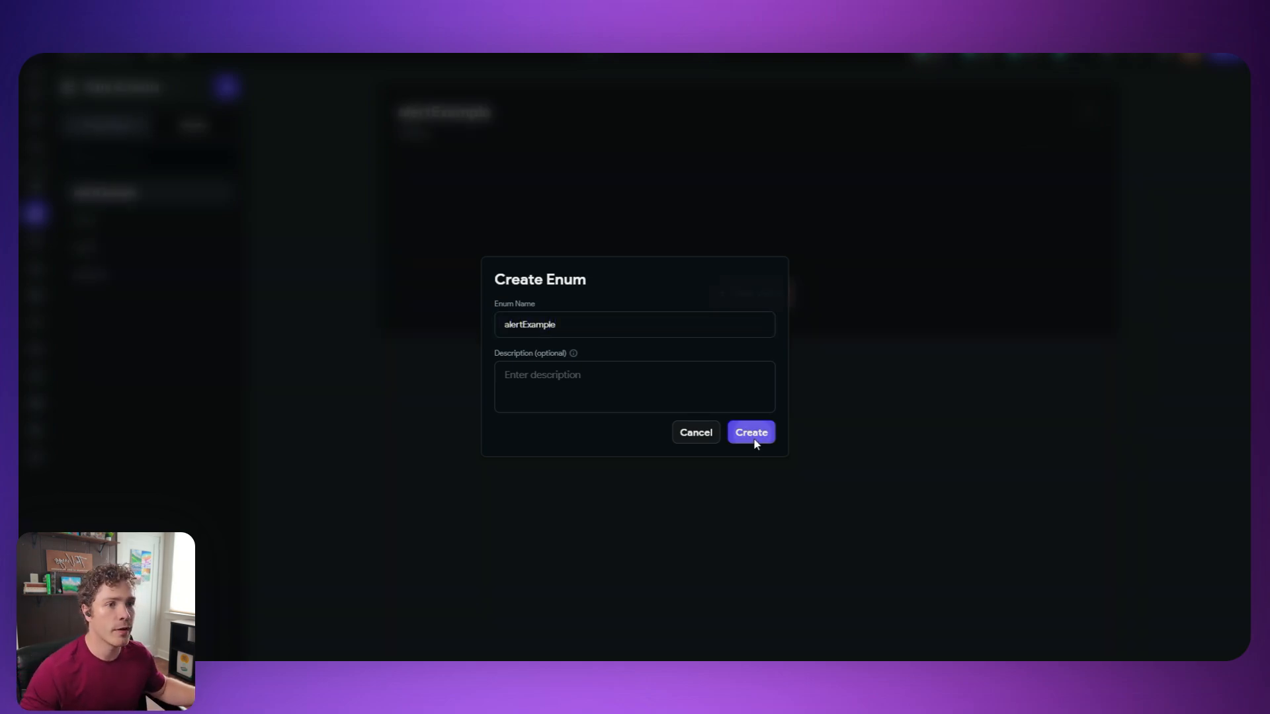
- Add the values success and failure to the alertExample enum
left_click(745, 295)
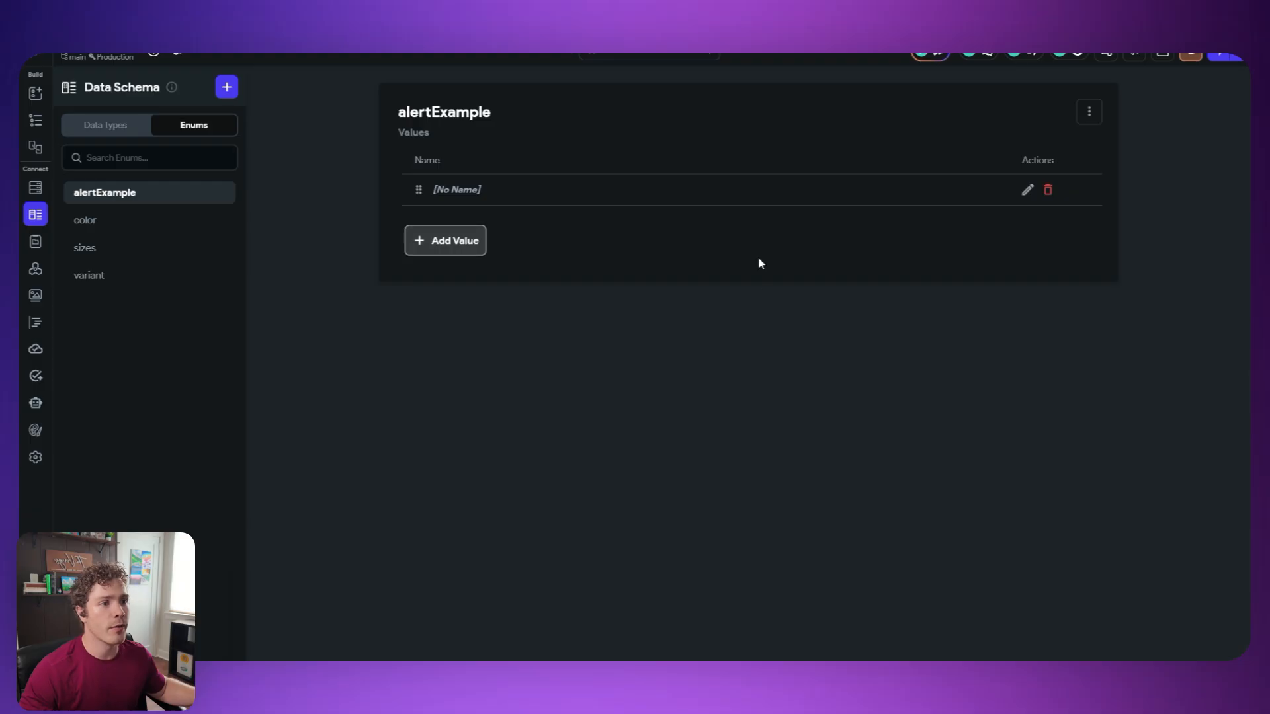
left_click(449, 192)
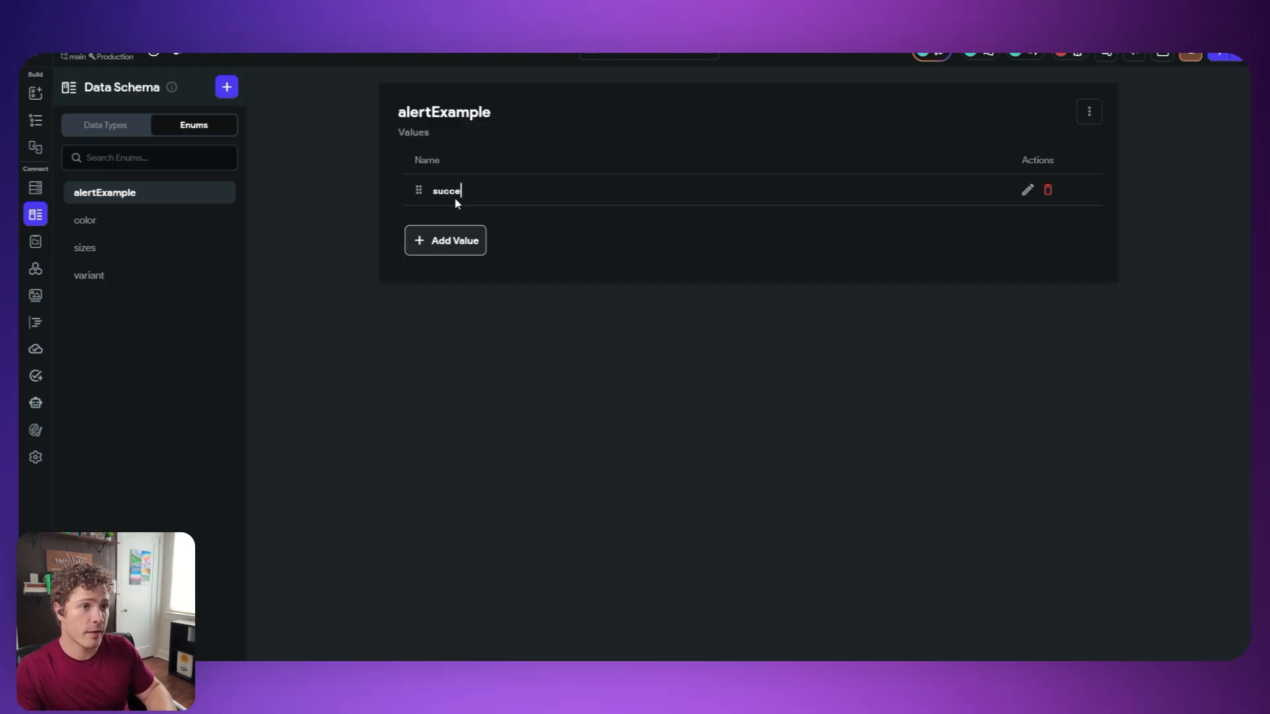
left_click(454, 241)
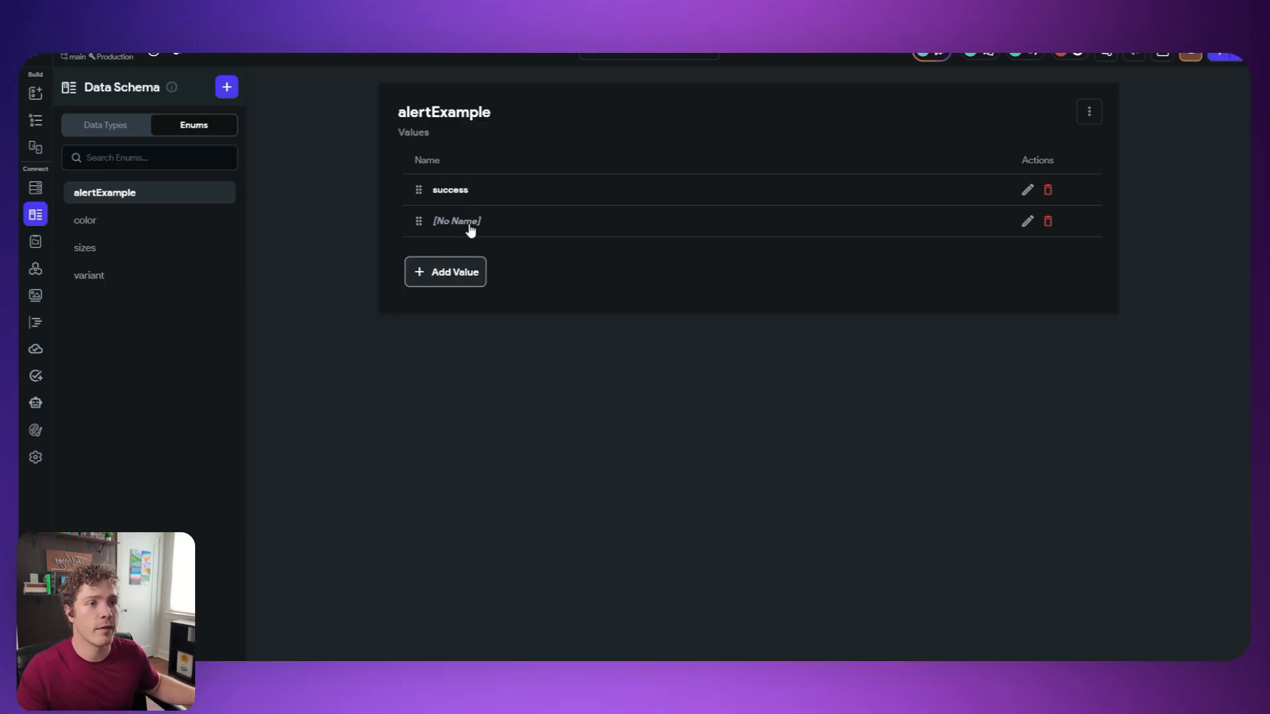
left_click(470, 224)
type("fail")
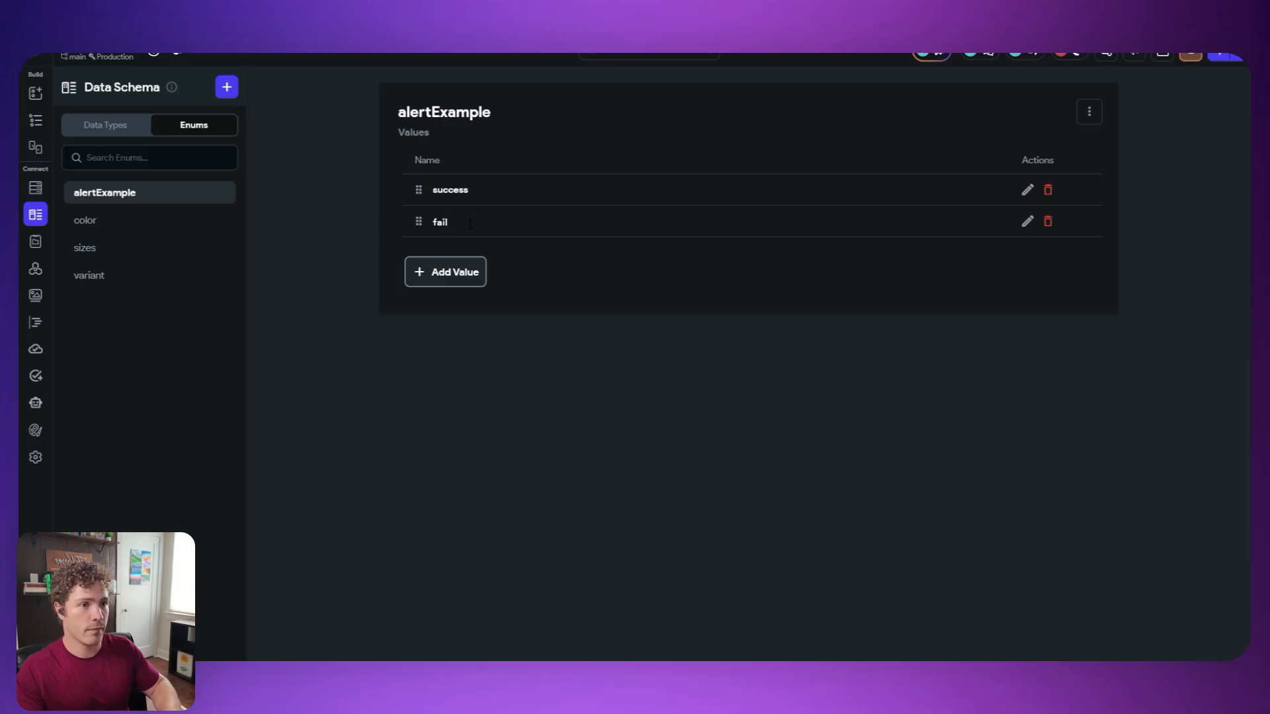
type("ure")
left_click(788, 431)
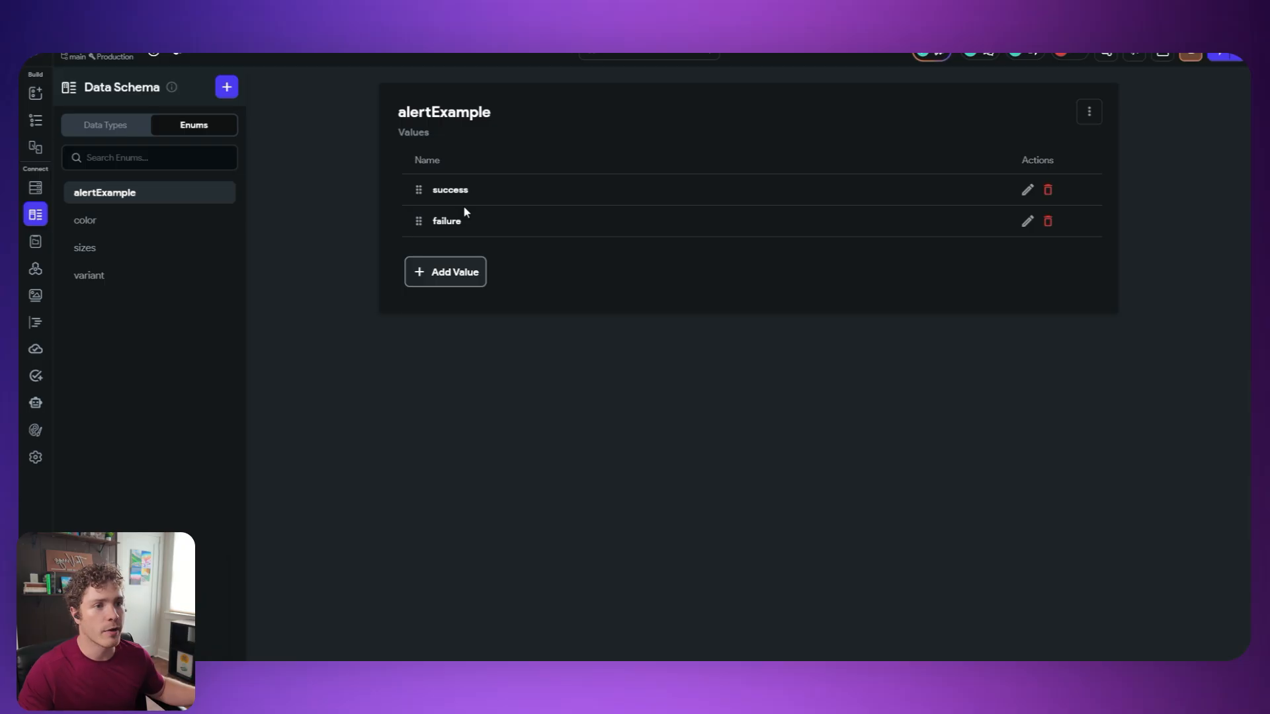
- Open the alertExample component and add a component parameter named alertExample
left_click(37, 126)
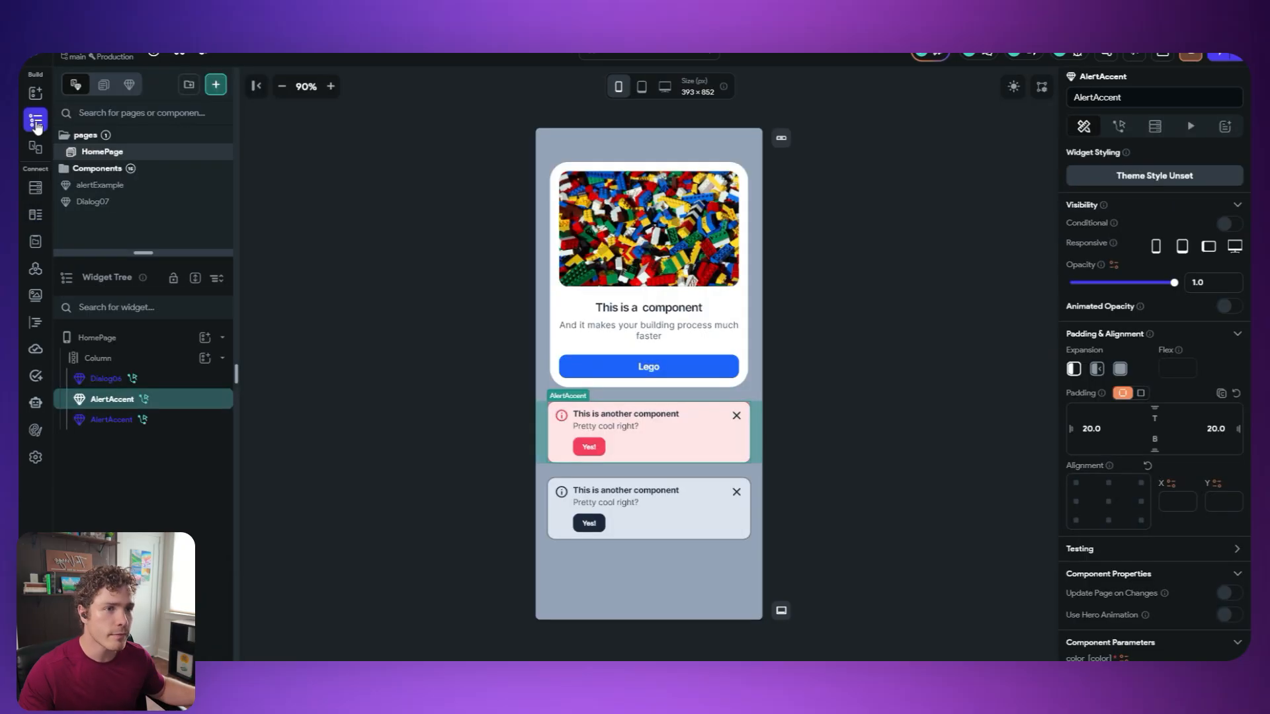
left_click(113, 190)
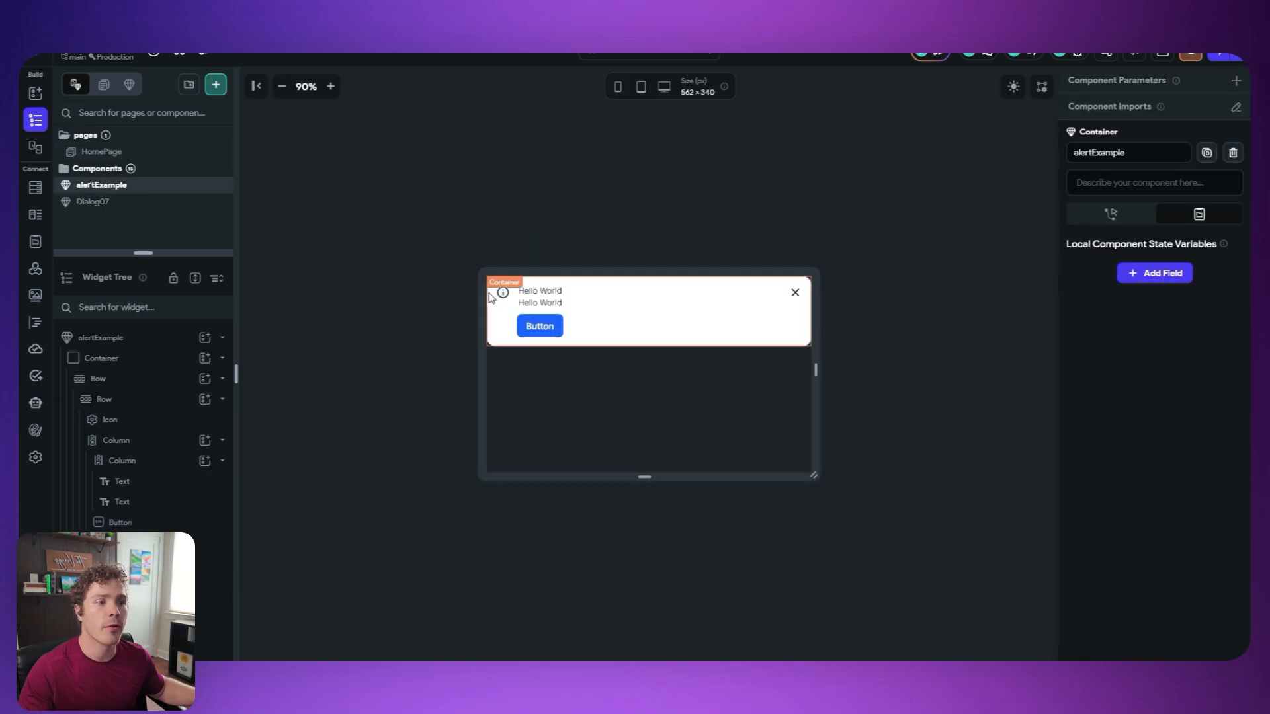
left_click(137, 342)
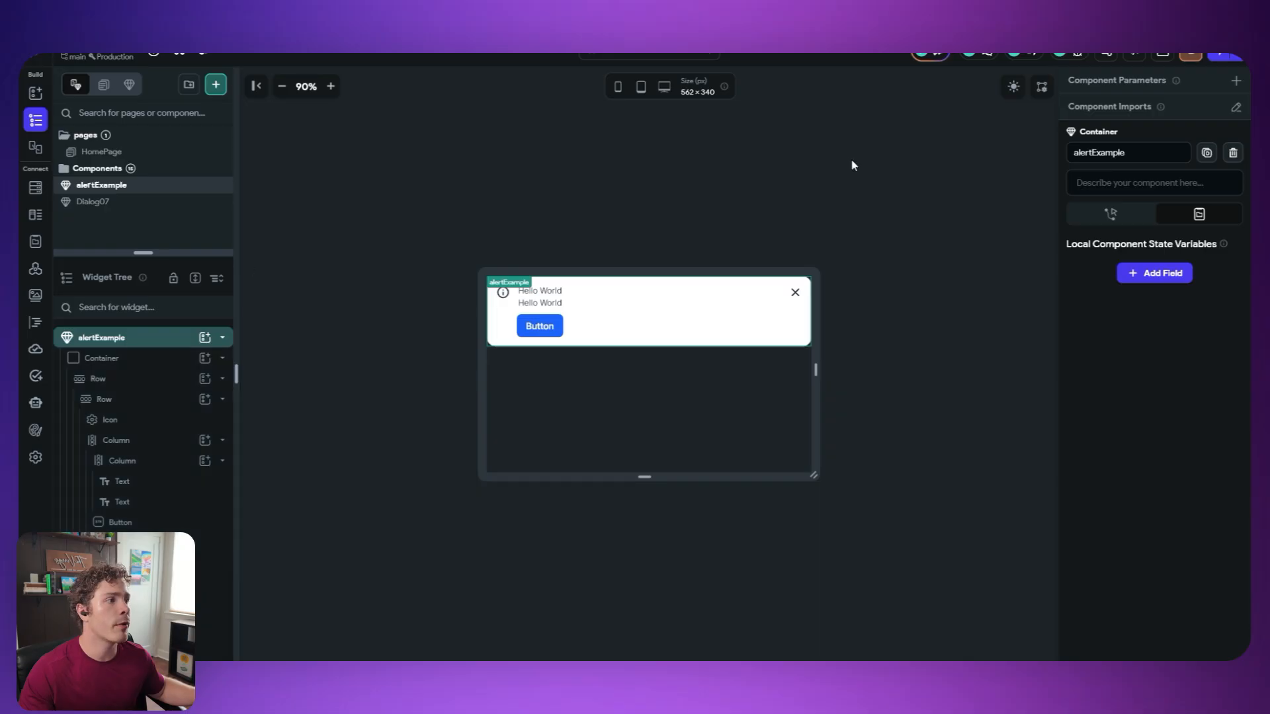
left_click(1236, 82)
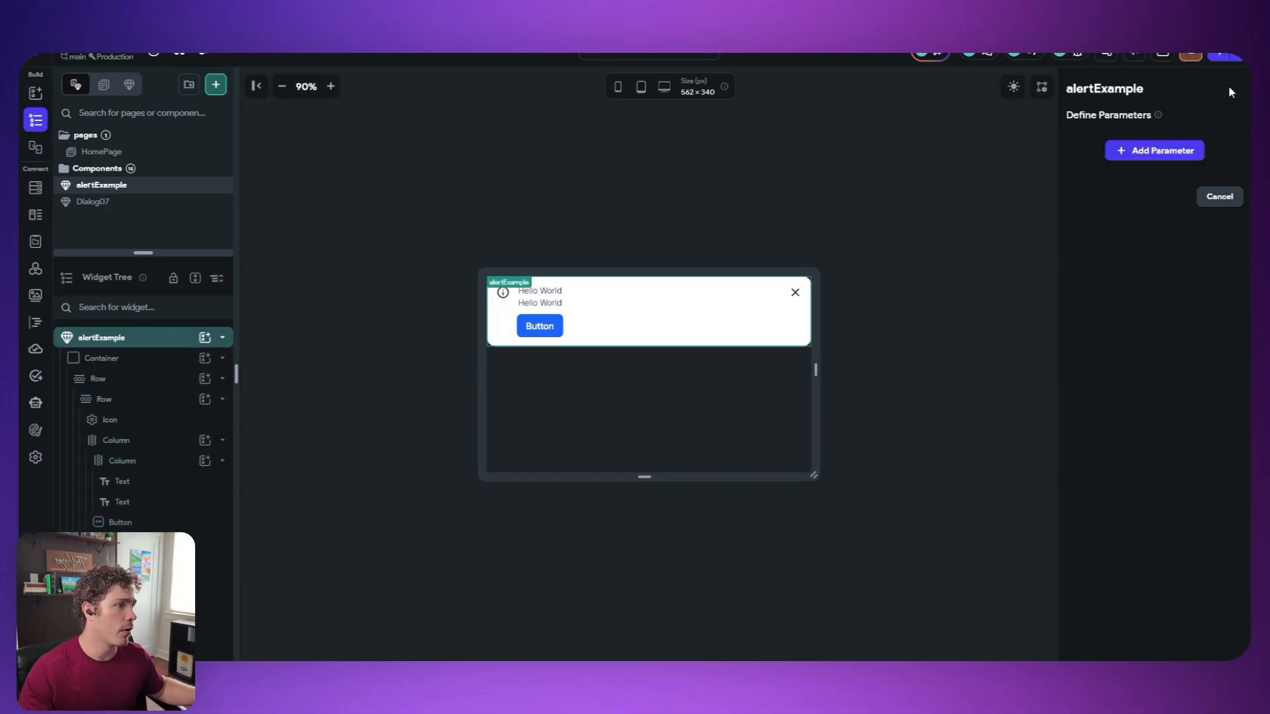
left_click(1148, 153)
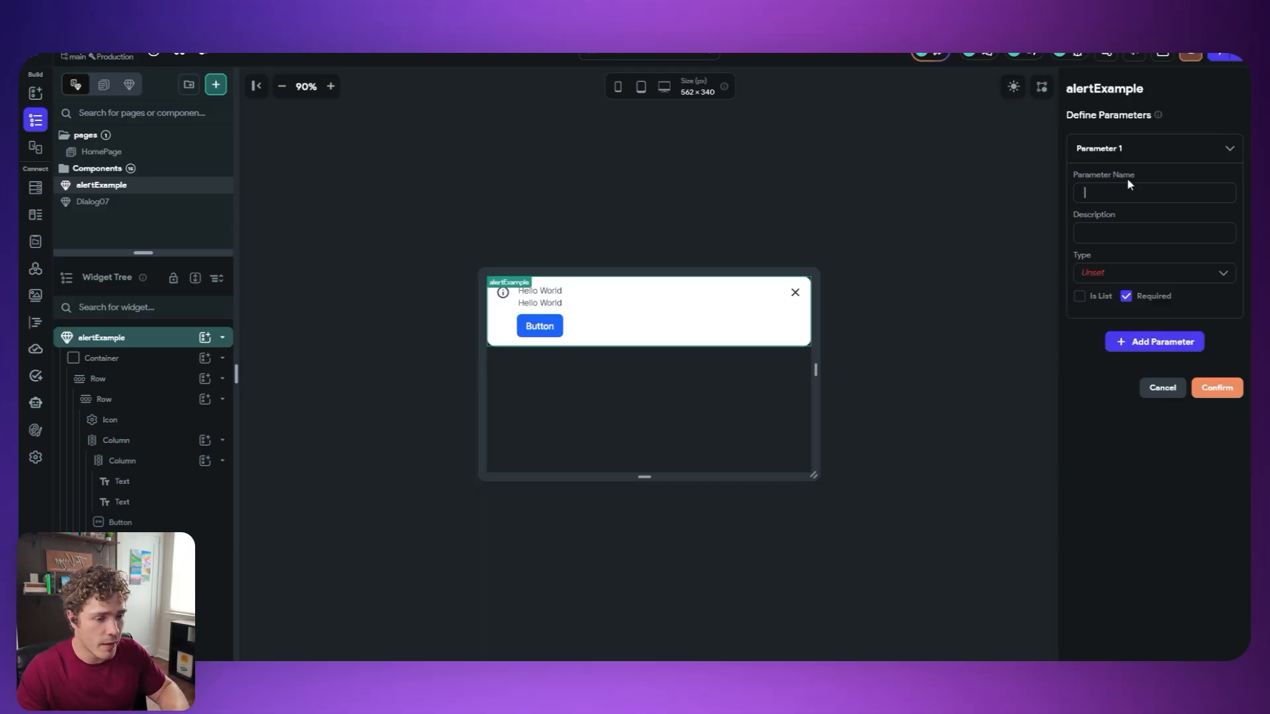
type("alertE")
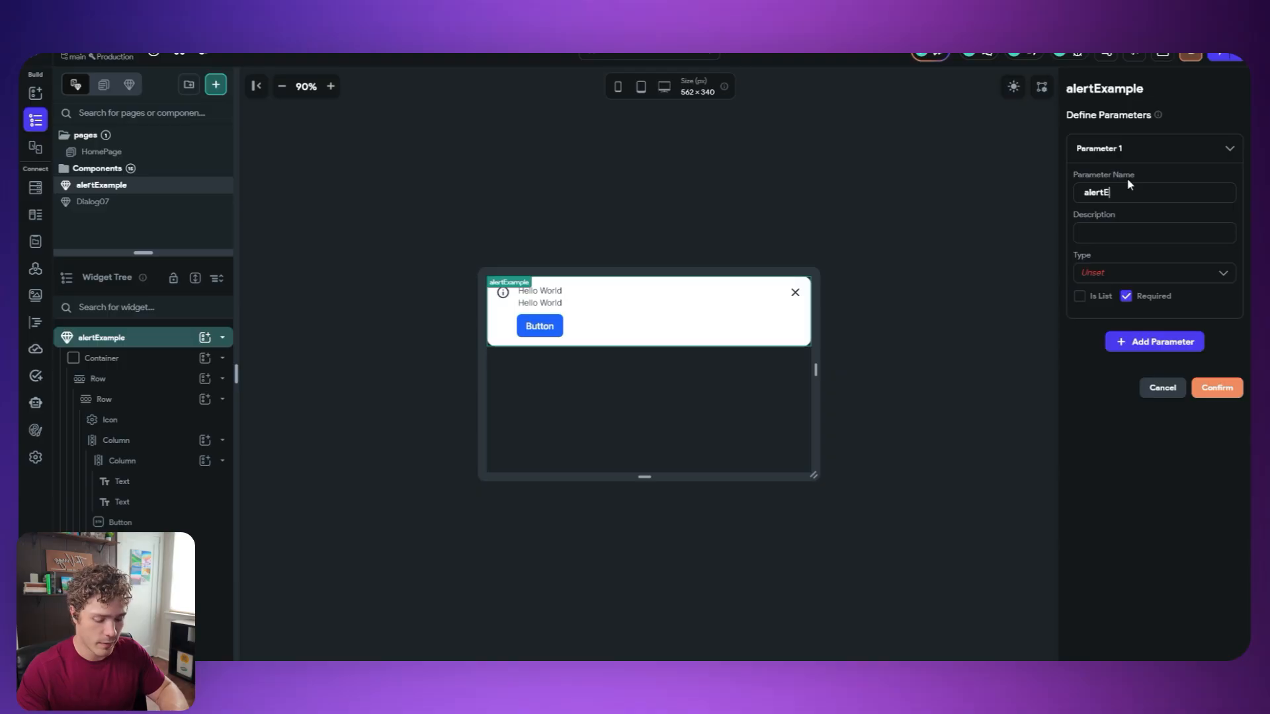
type("xample")
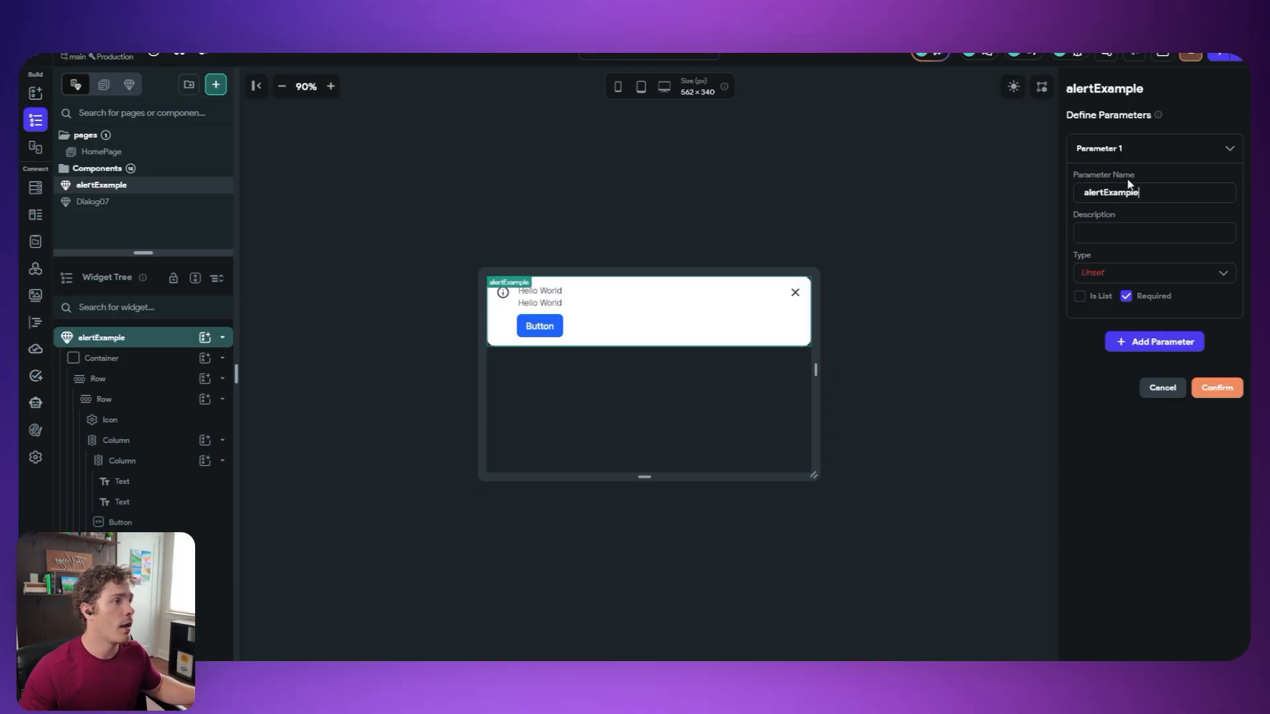
- Set the new parameter's type to Enum, choose the alertExample enum for it and save the parameter definition
left_click(1153, 272)
scroll(1145, 497, "down", 3)
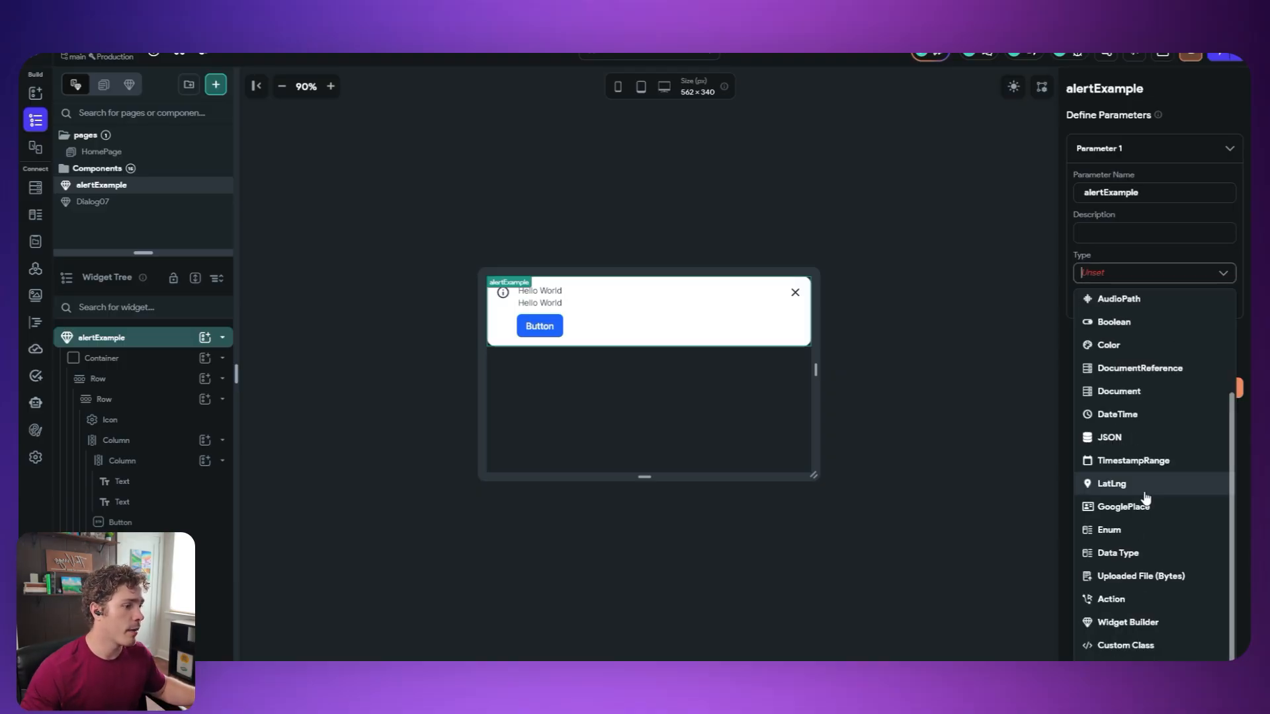
left_click(1144, 530)
left_click(1154, 334)
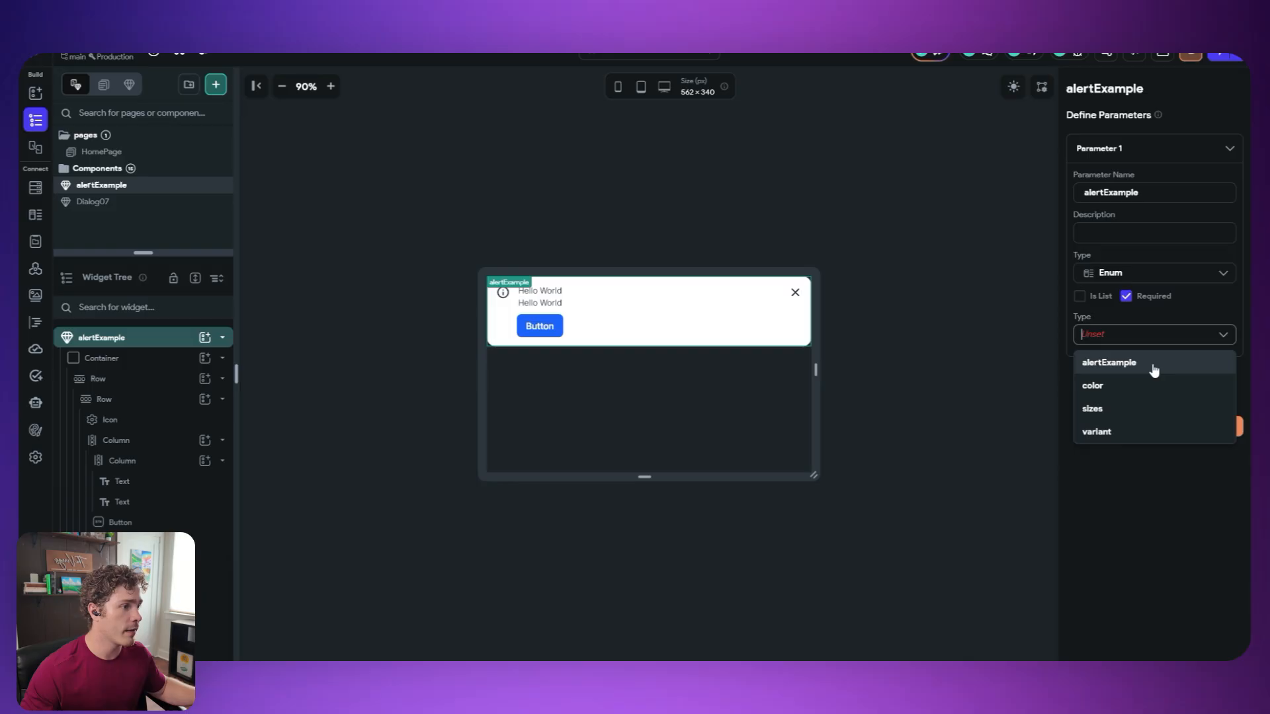
left_click(1154, 363)
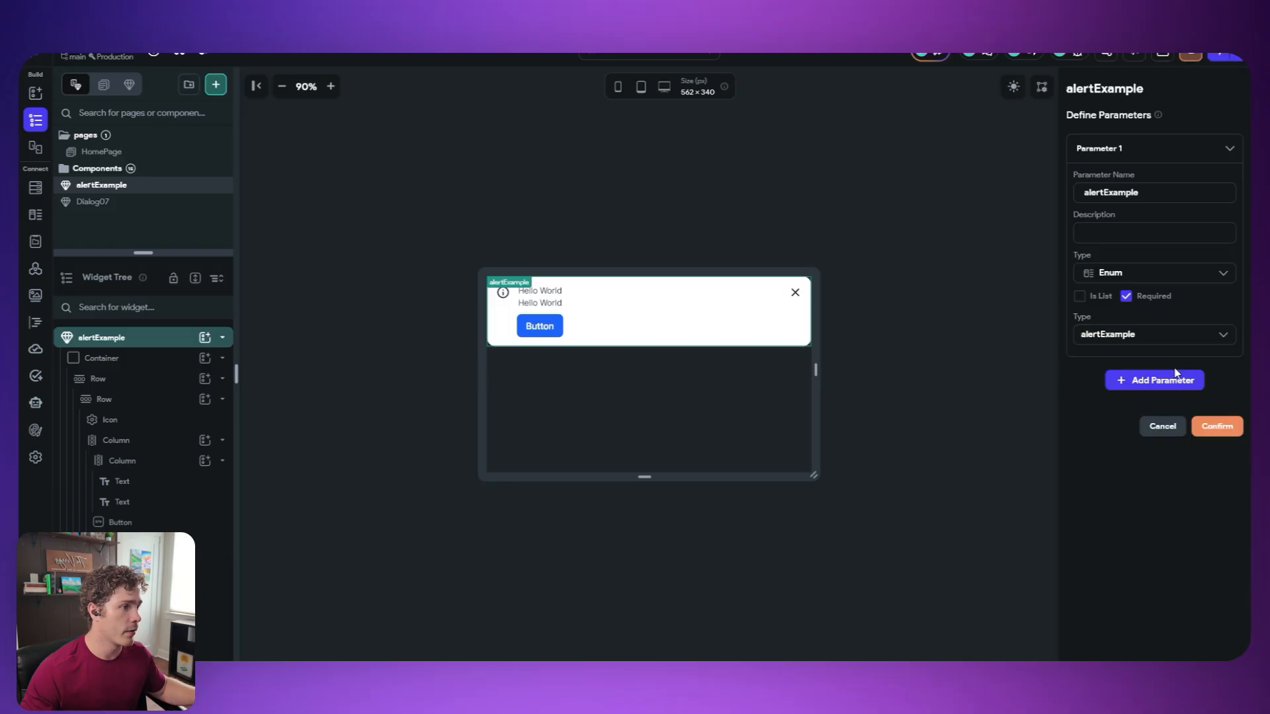
left_click(1215, 427)
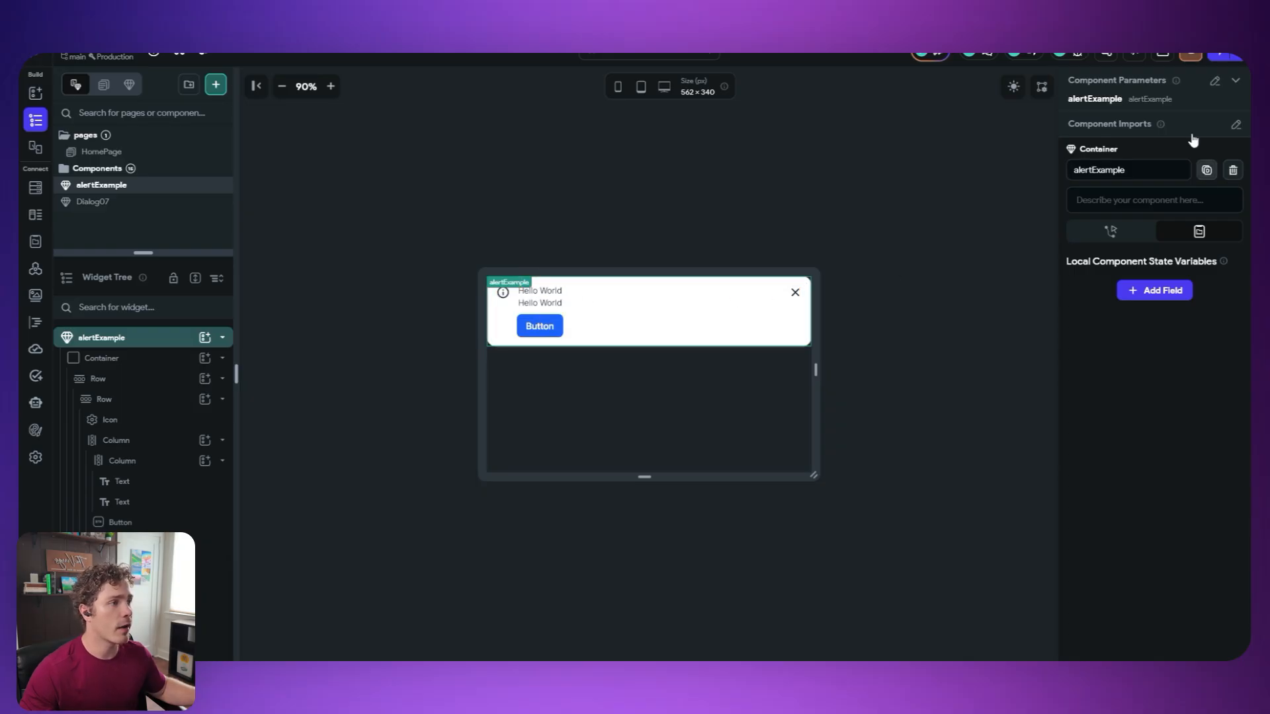
- Select the component's Container and check the variable sources offered for its fill color
left_click(498, 331)
scroll(1118, 533, "down", 3)
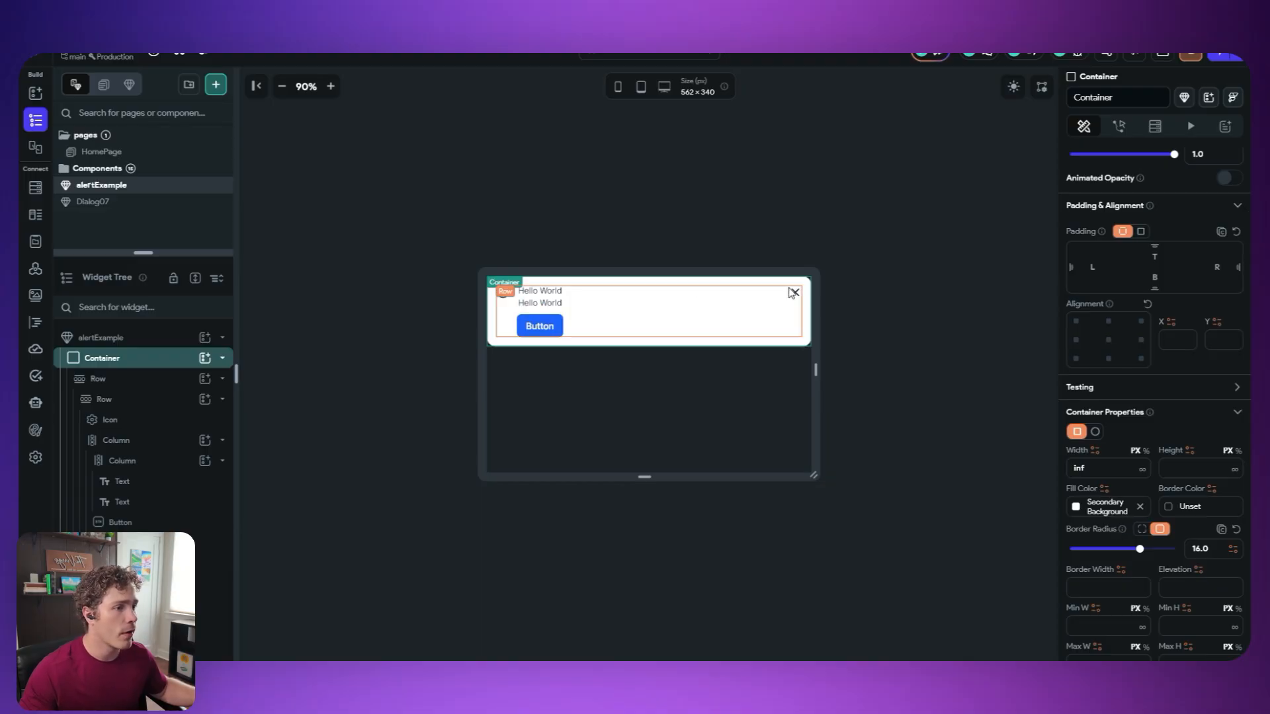
left_click(1104, 490)
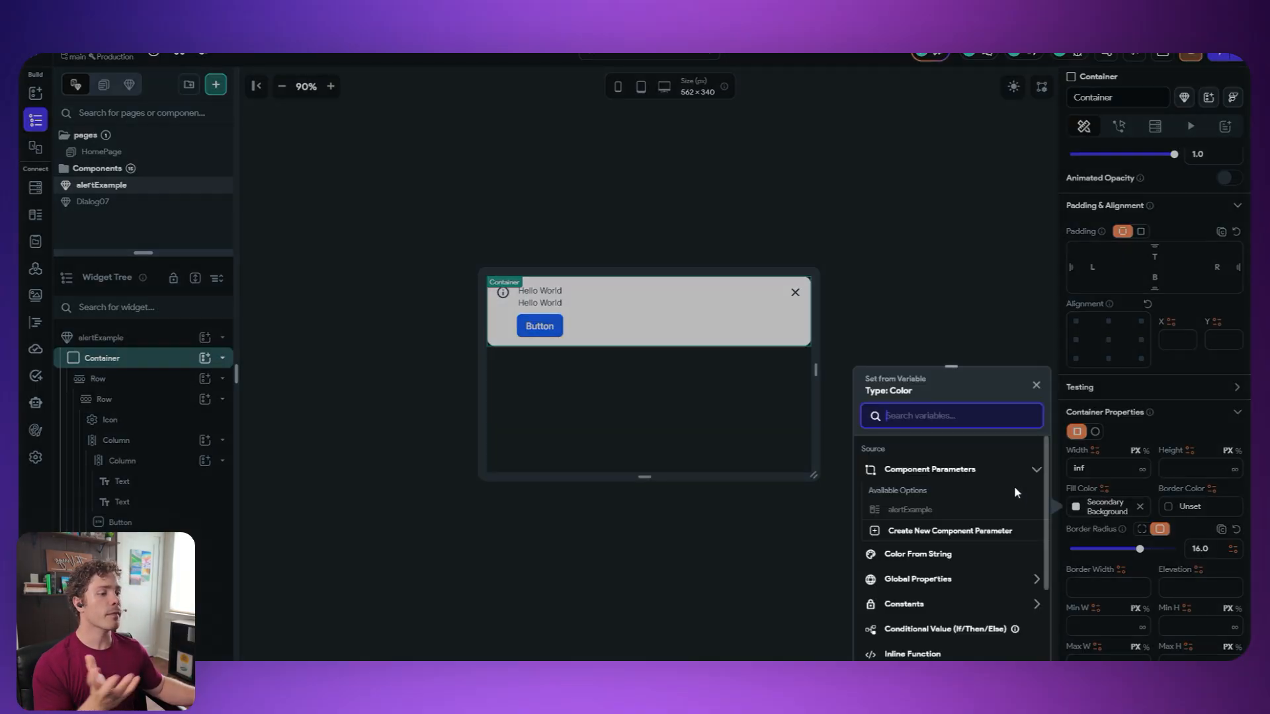
left_click(572, 391)
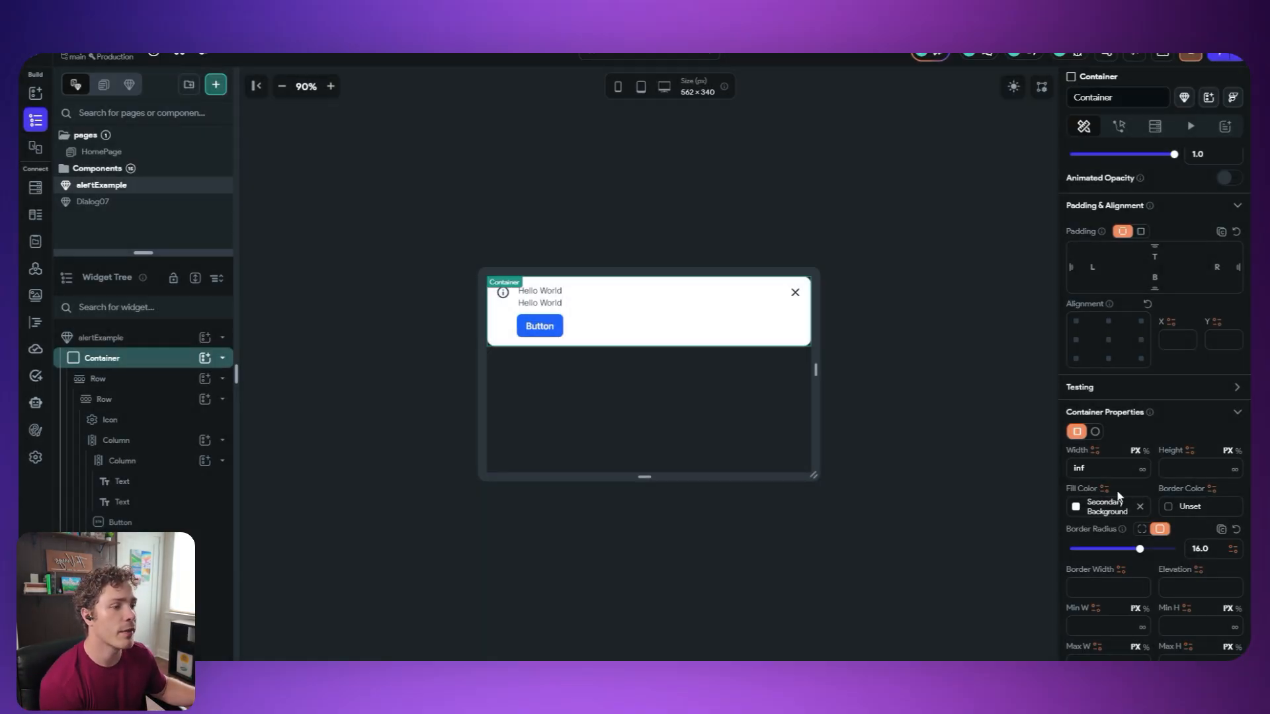
- Try the theme colors Primary, Success and Error as the Container's fill color
left_click(1075, 507)
left_click(904, 482)
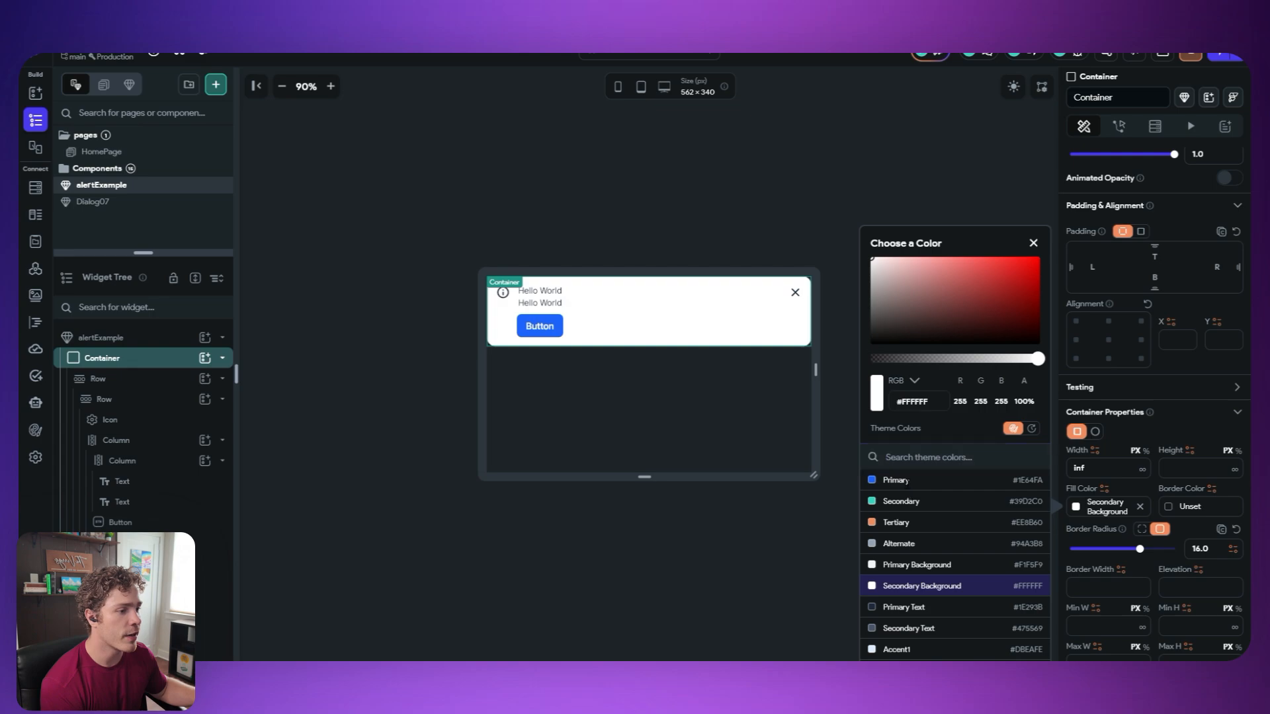
left_click(1077, 509)
left_click(1077, 507)
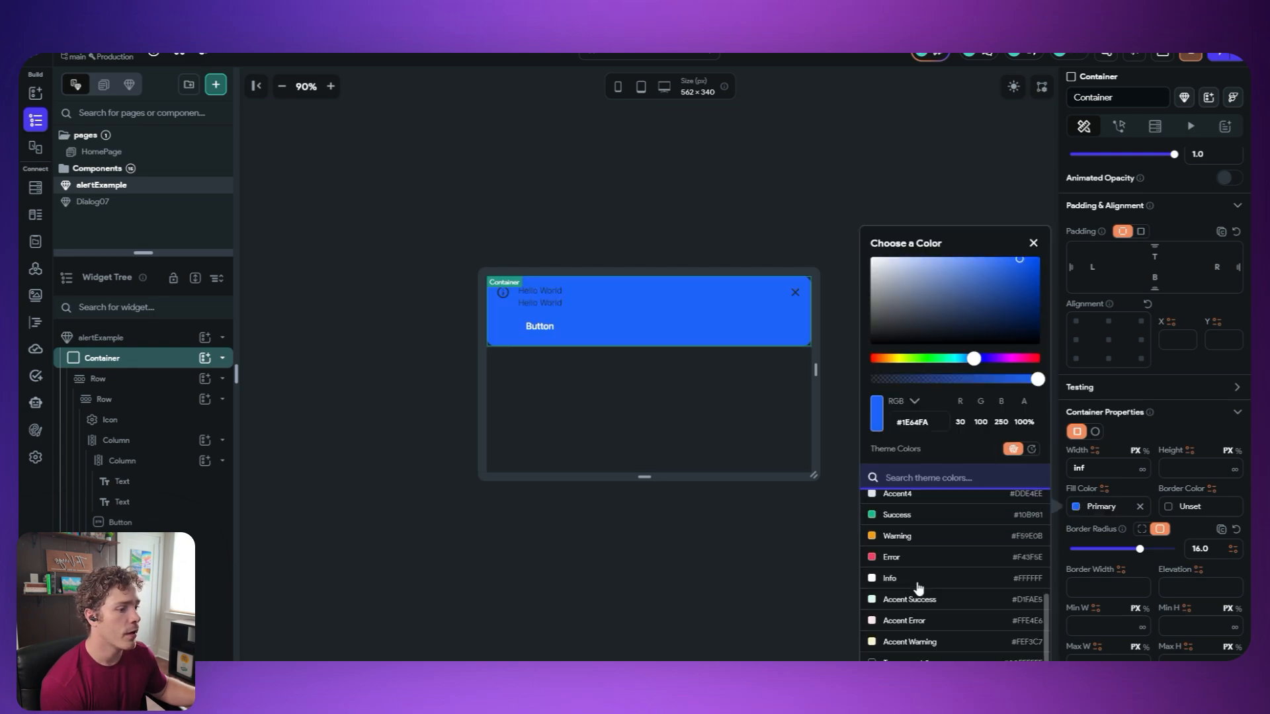
left_click(912, 517)
left_click(1075, 509)
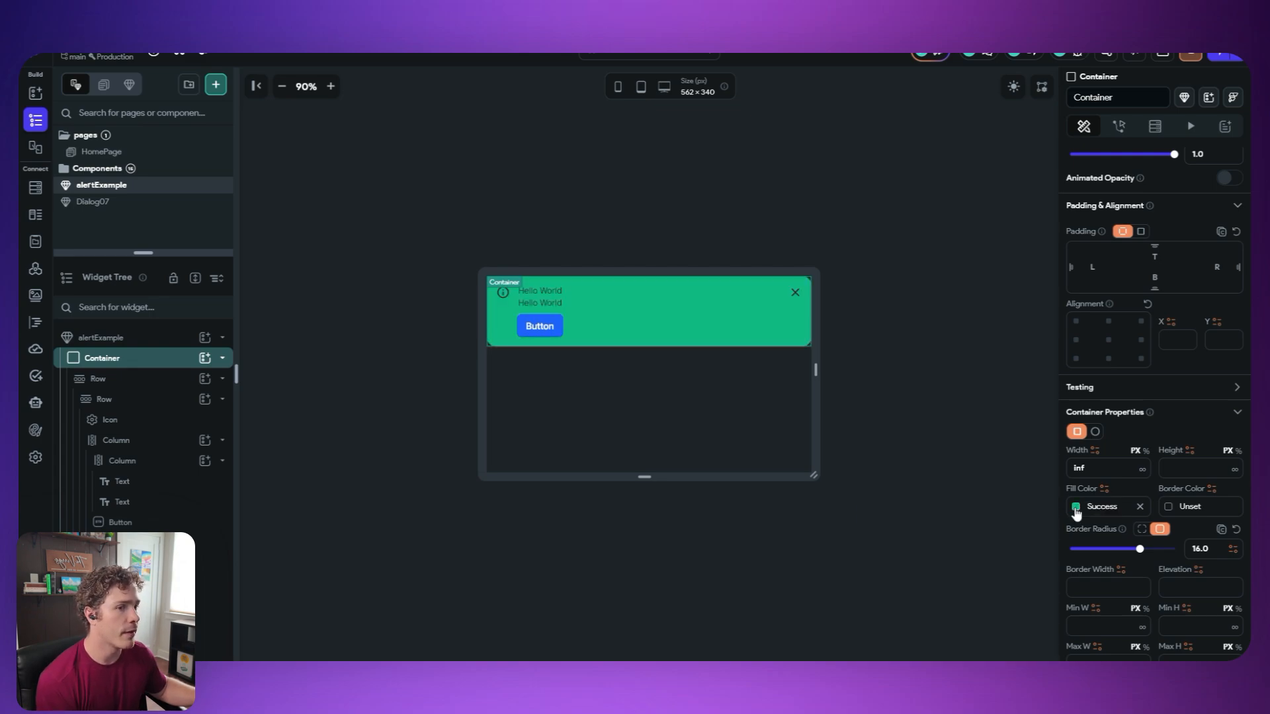
left_click(1075, 511)
scroll(927, 606, "down", 3)
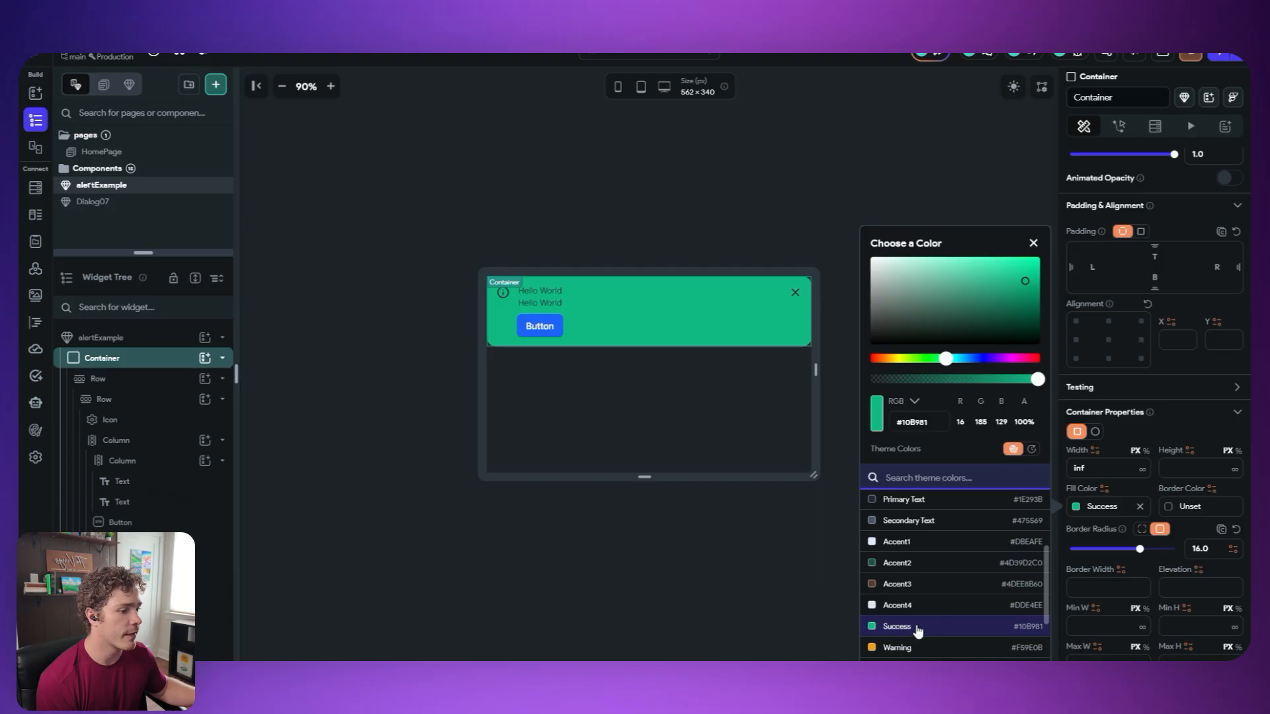
scroll(913, 633, "down", 1)
left_click(891, 605)
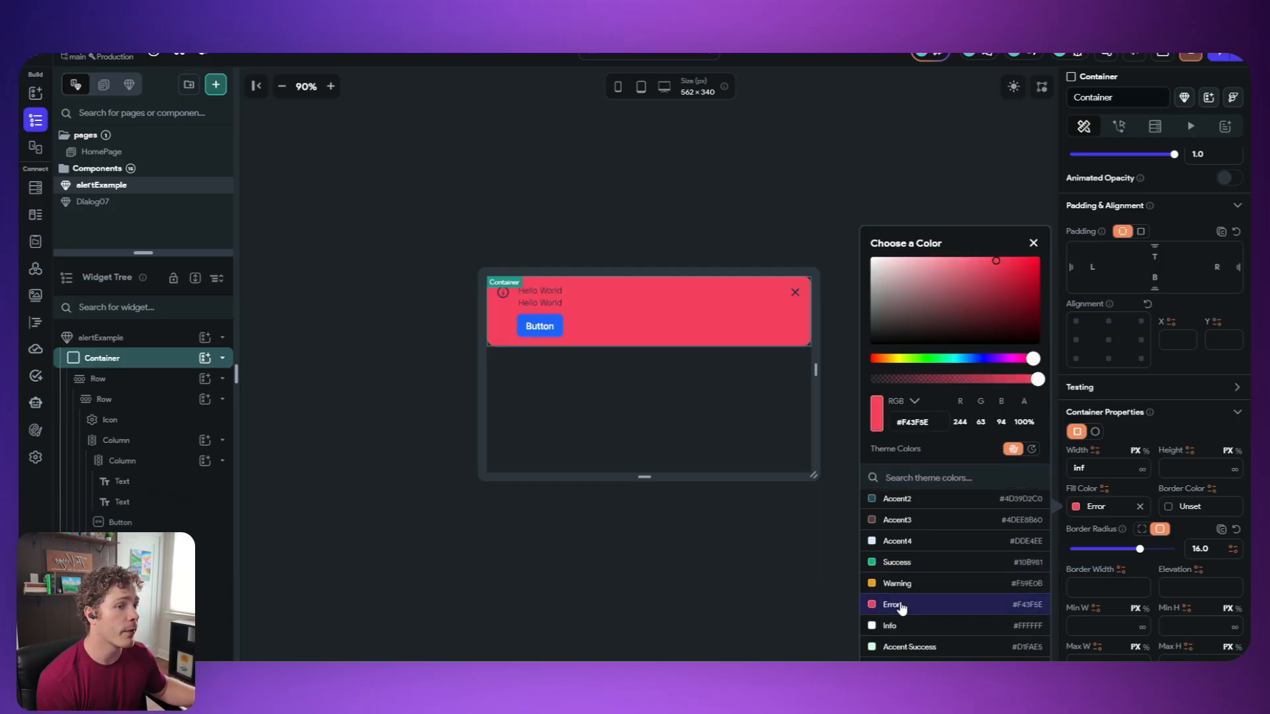
- Make the Container's fill color a conditional If/Then/Else value whose first condition is alertExample Equal To success
left_click(1107, 496)
left_click(1104, 490)
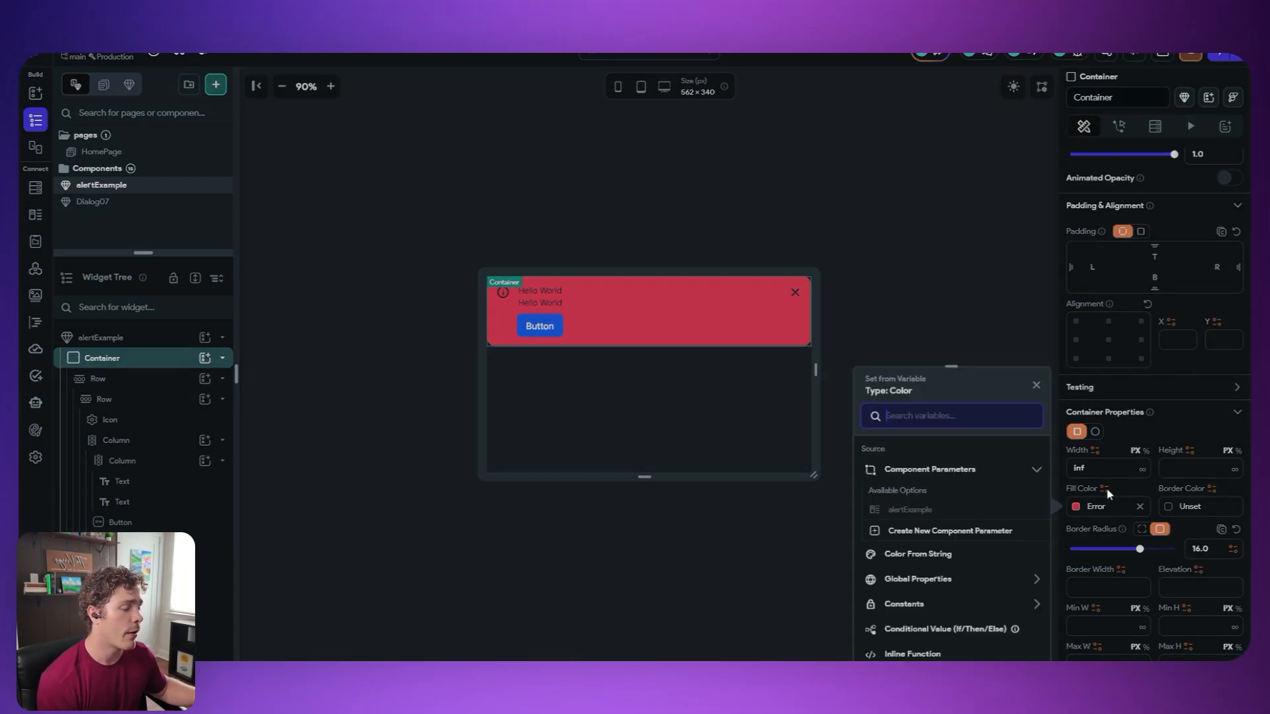
left_click(916, 635)
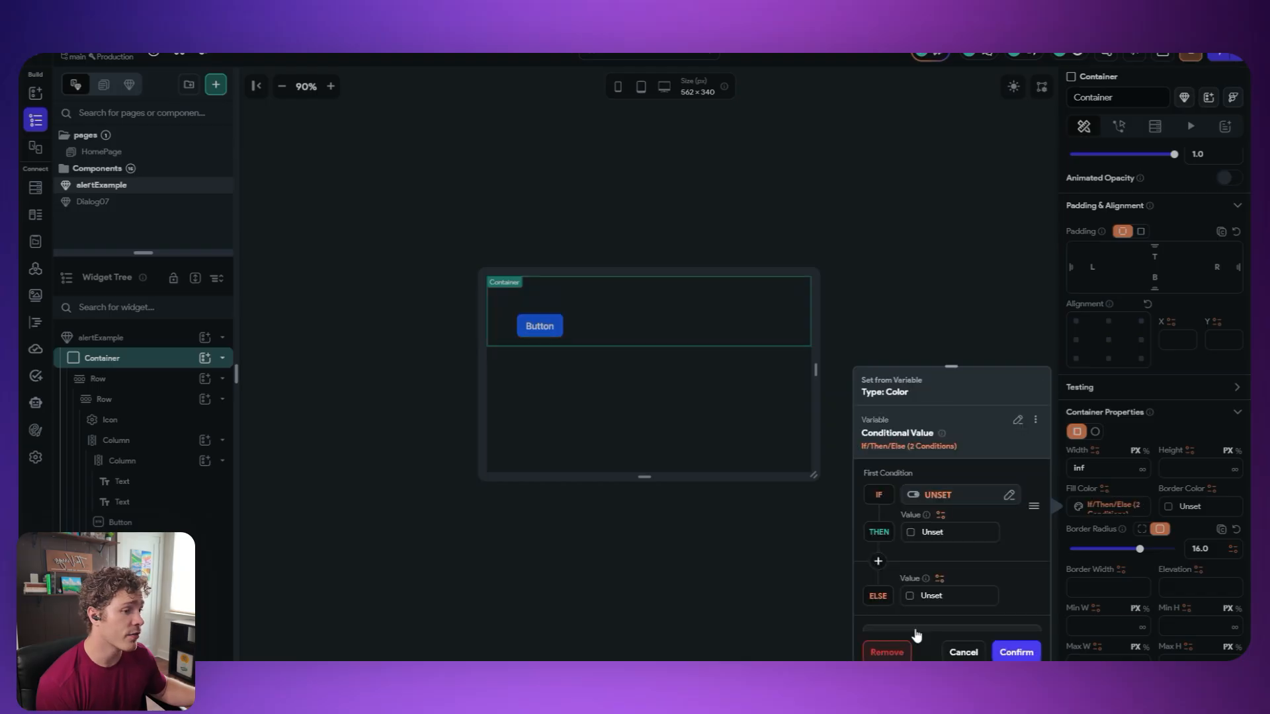
left_click(936, 495)
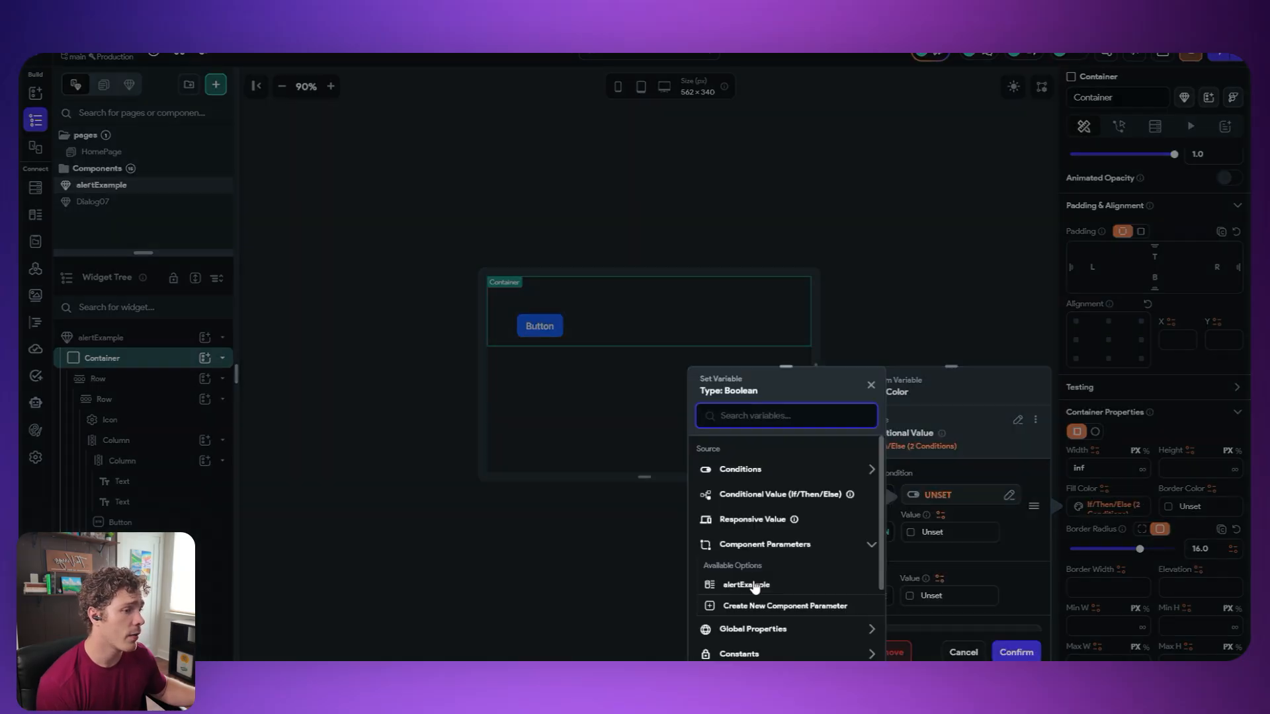
left_click(755, 587)
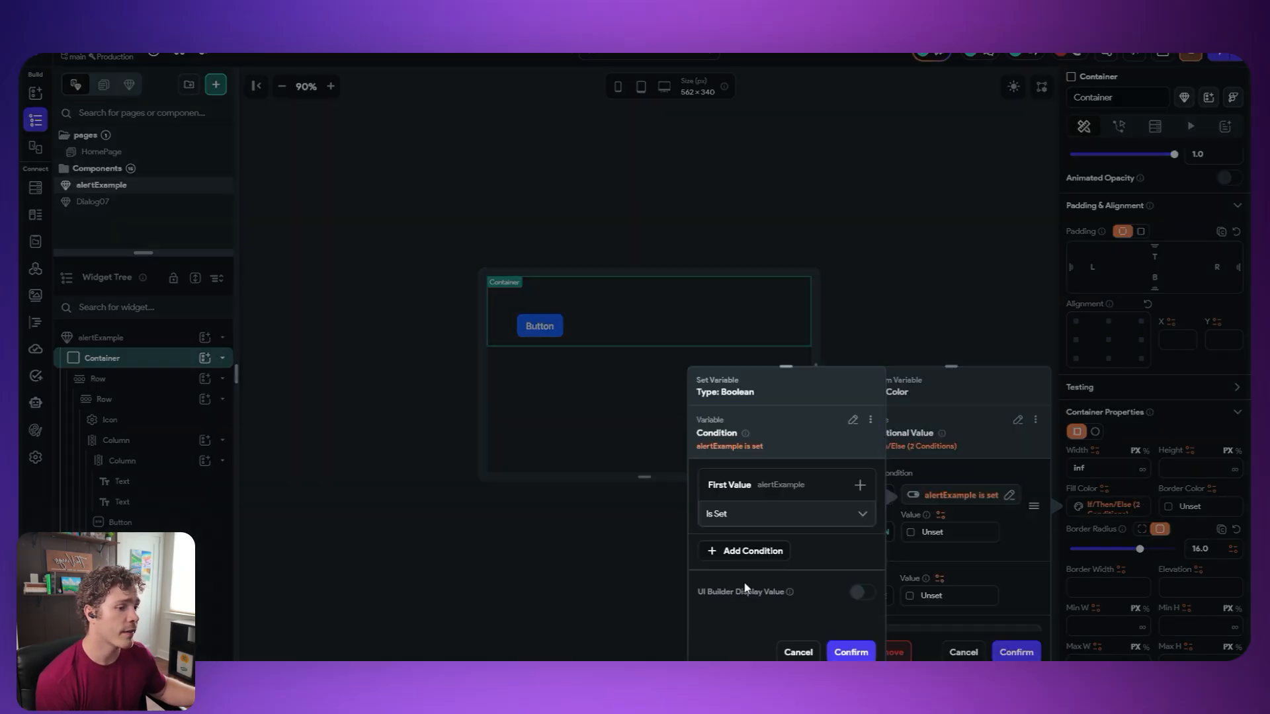
left_click(759, 515)
left_click(754, 546)
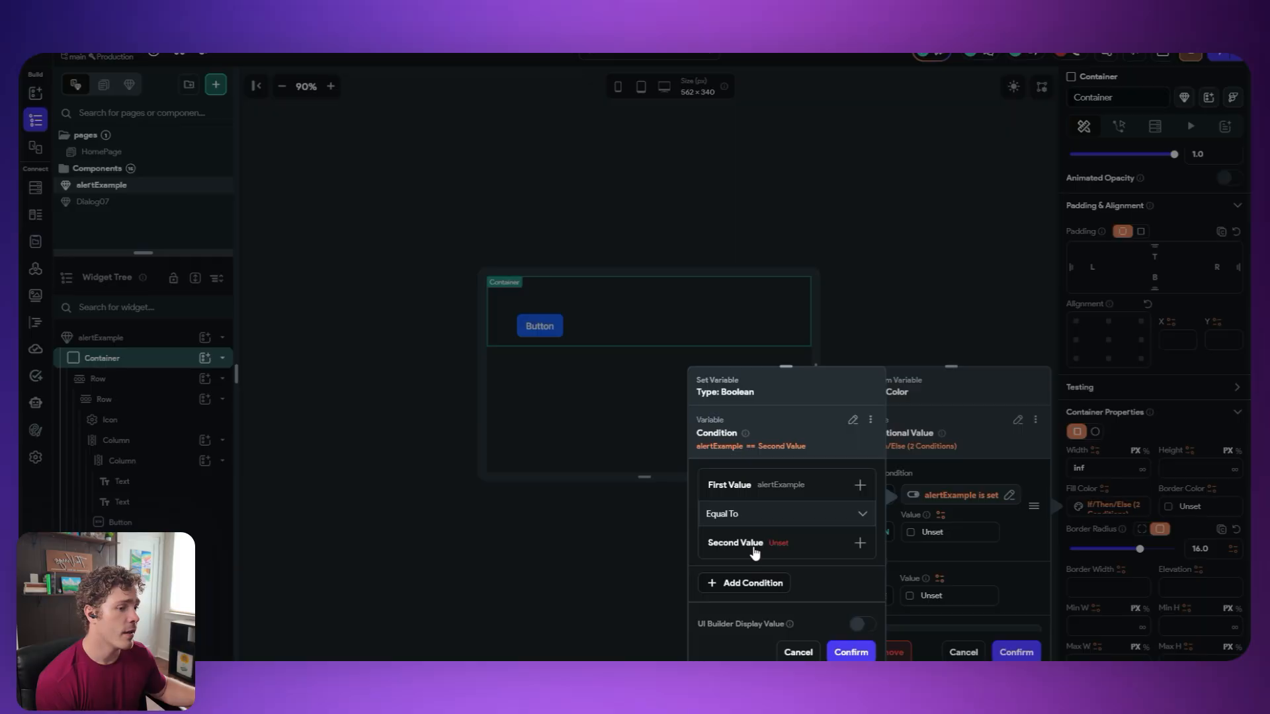
left_click(754, 549)
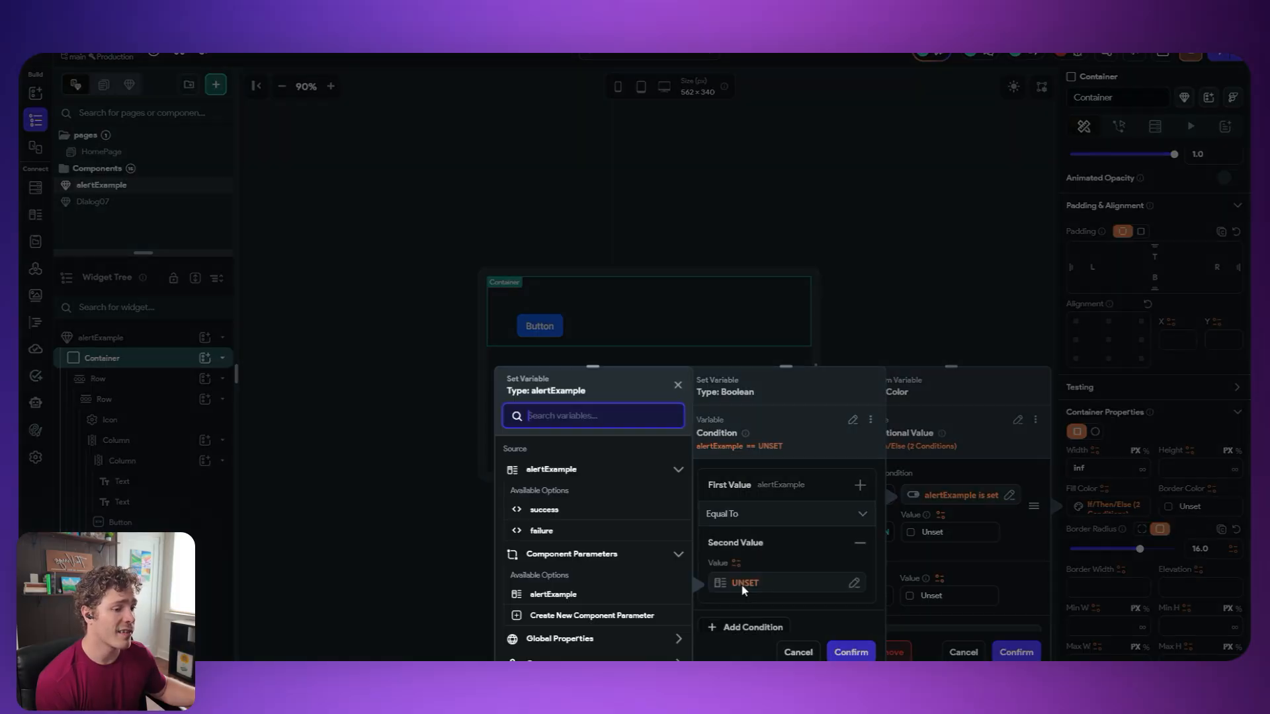
left_click(541, 510)
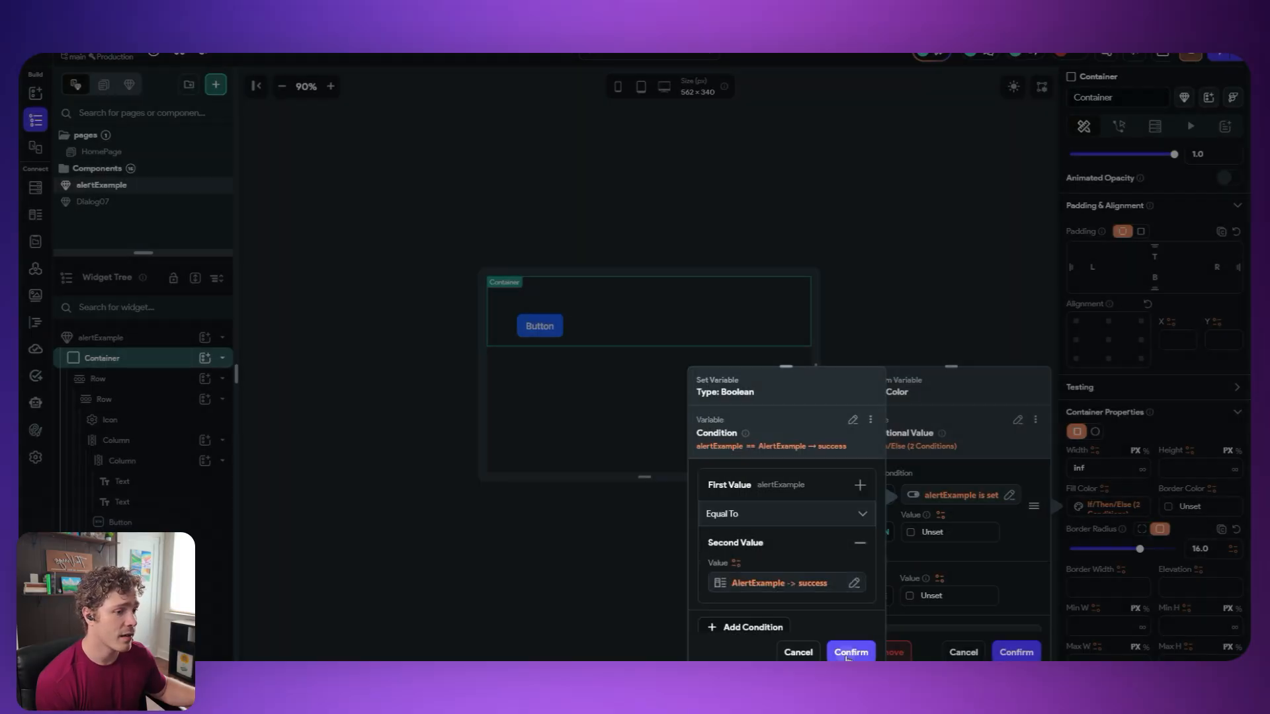
left_click(847, 653)
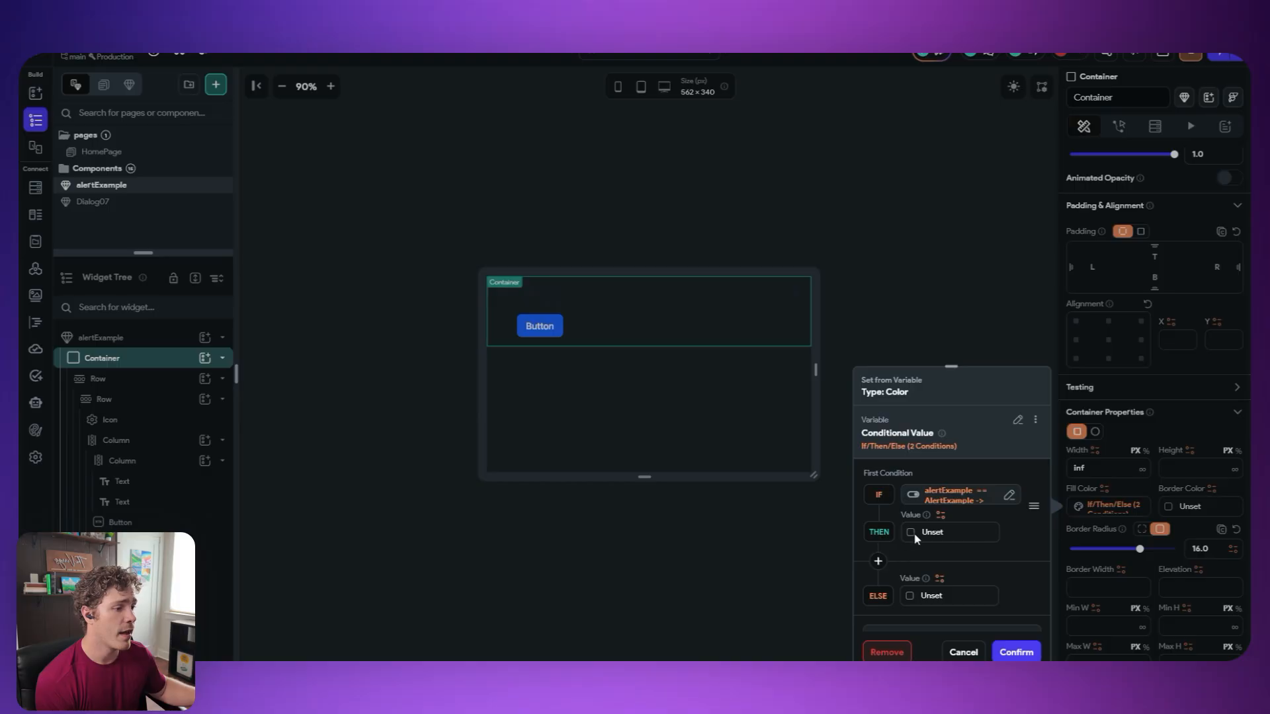
- Set the fill color returned by the first condition to the theme color Success
left_click(912, 533)
scroll(735, 551, "down", 2)
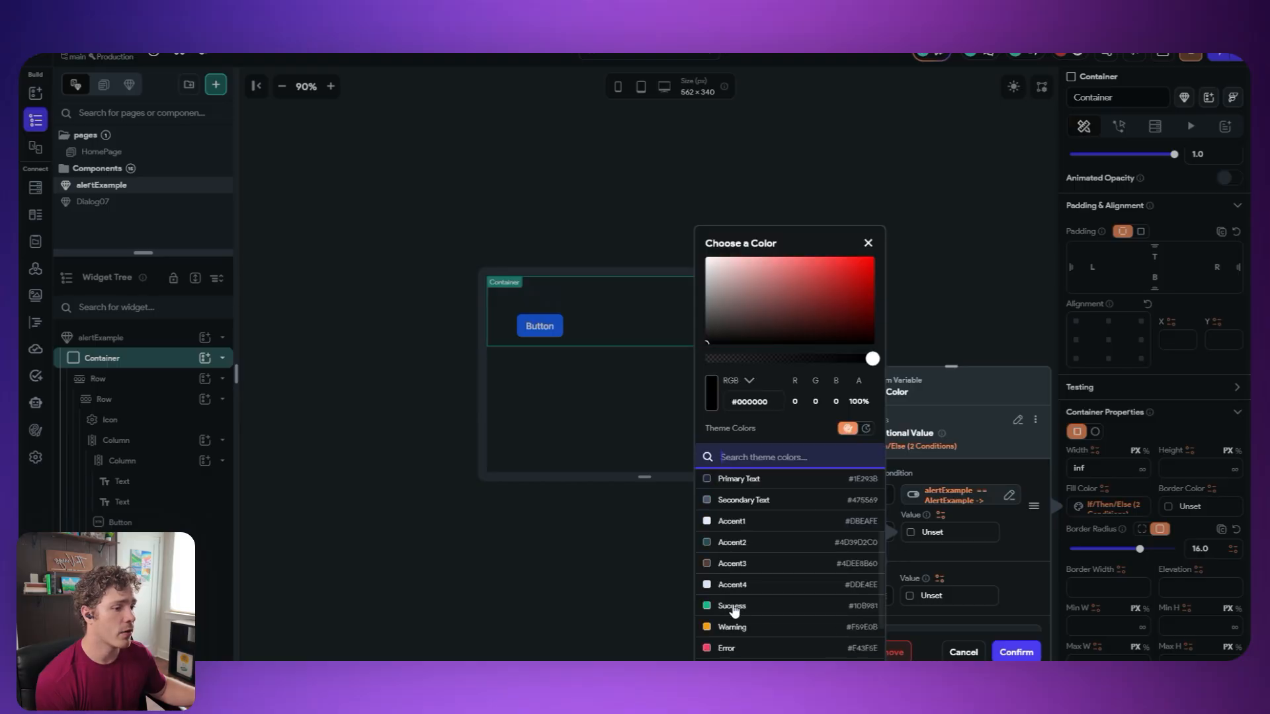
left_click(731, 605)
left_click(994, 566)
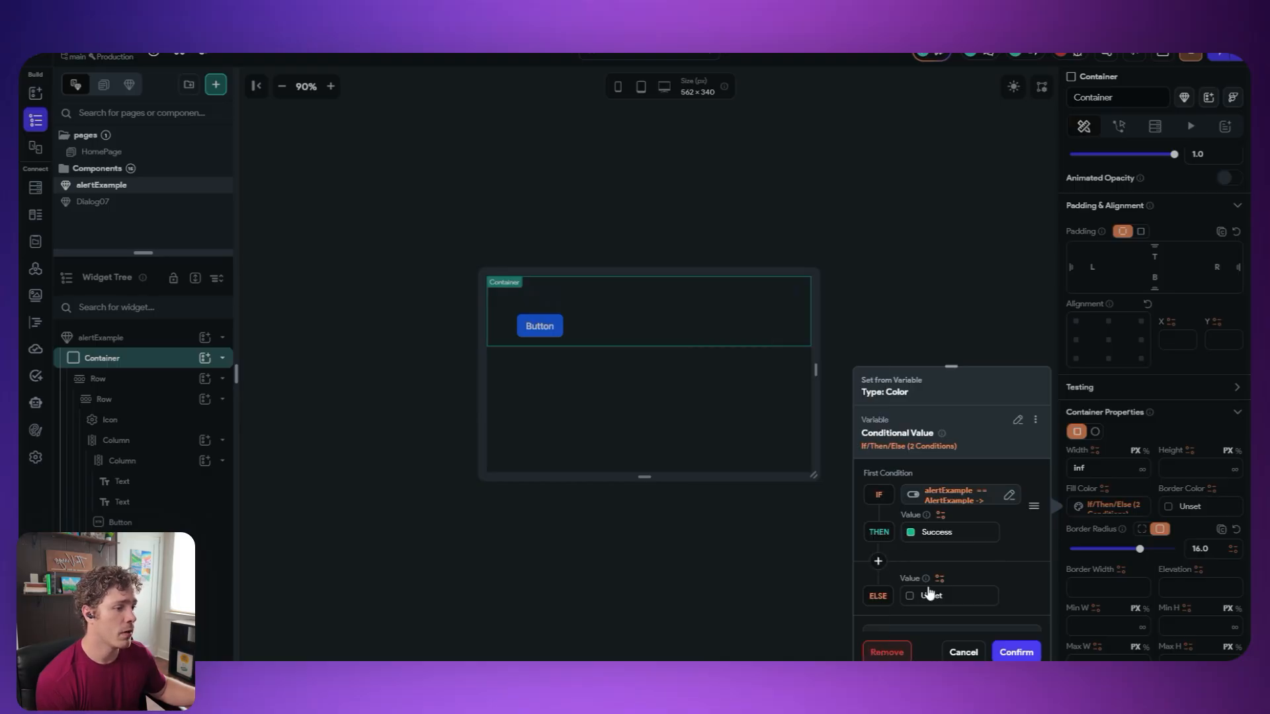
- Add an else-if branch to the conditional fill and paste a copy of the first condition into it
left_click(878, 561)
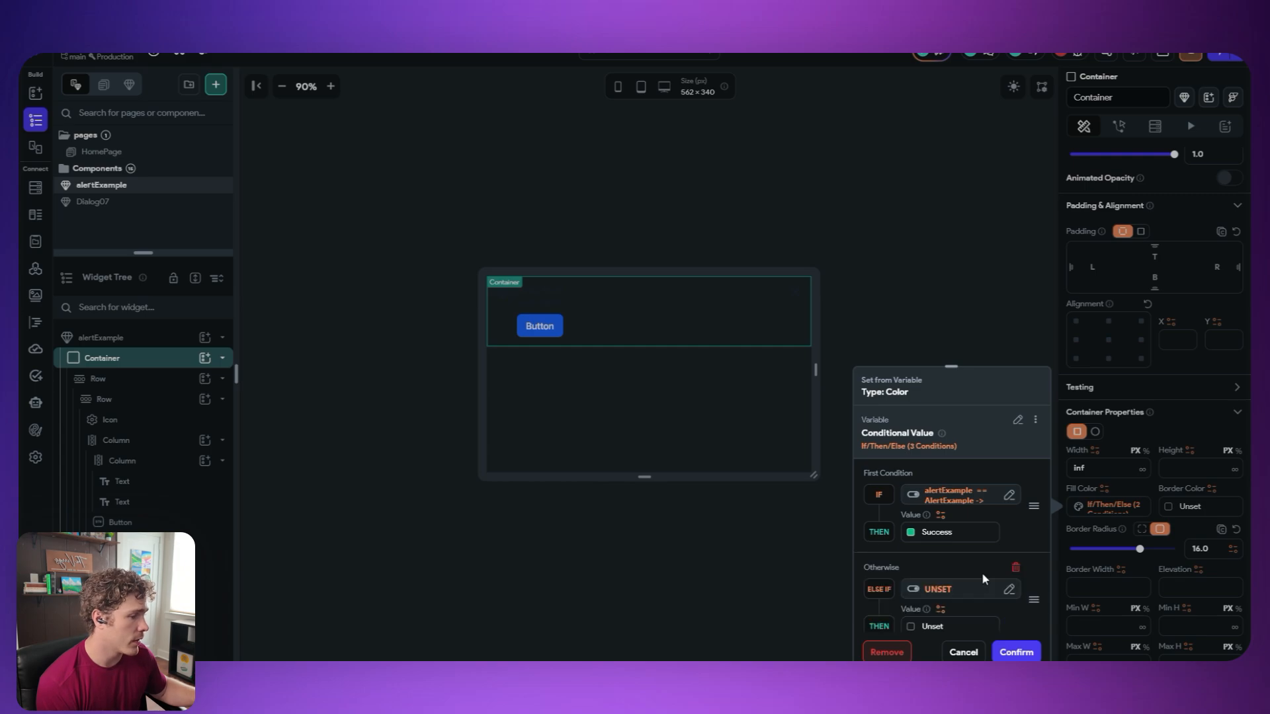
scroll(928, 513, "down", 3)
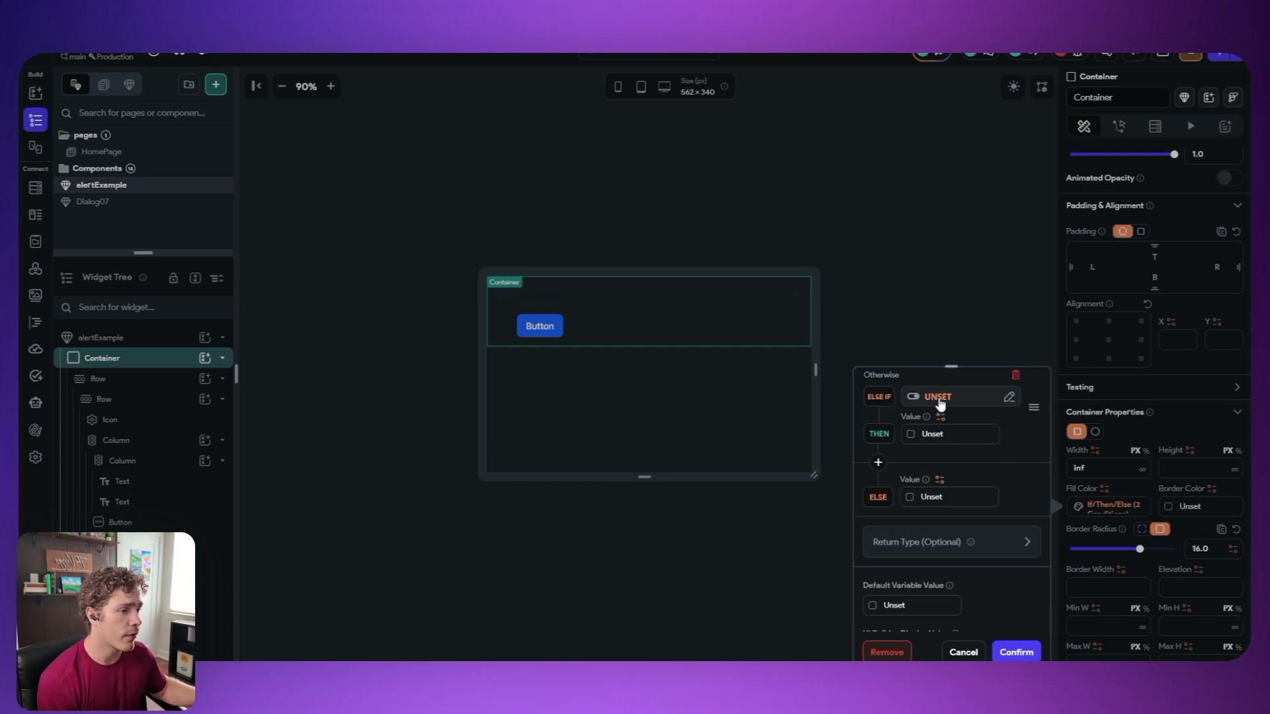
scroll(1007, 447, "up", 3)
left_click(954, 432)
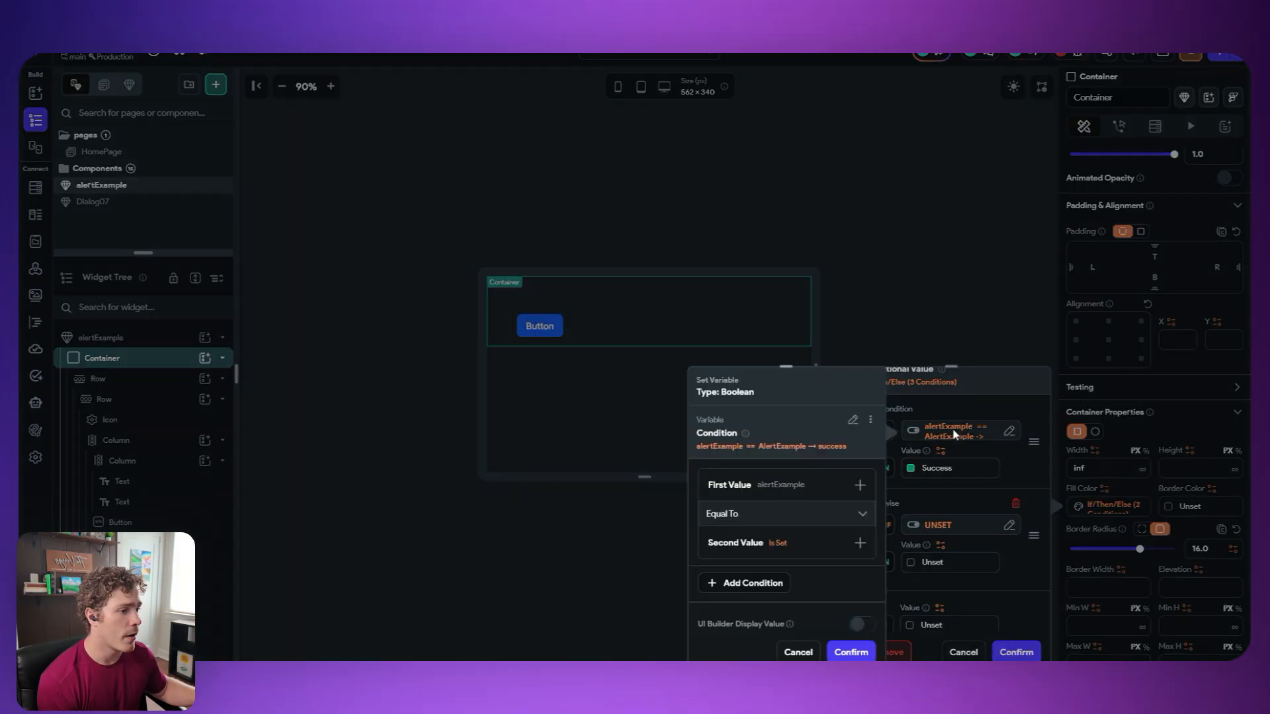
left_click(870, 420)
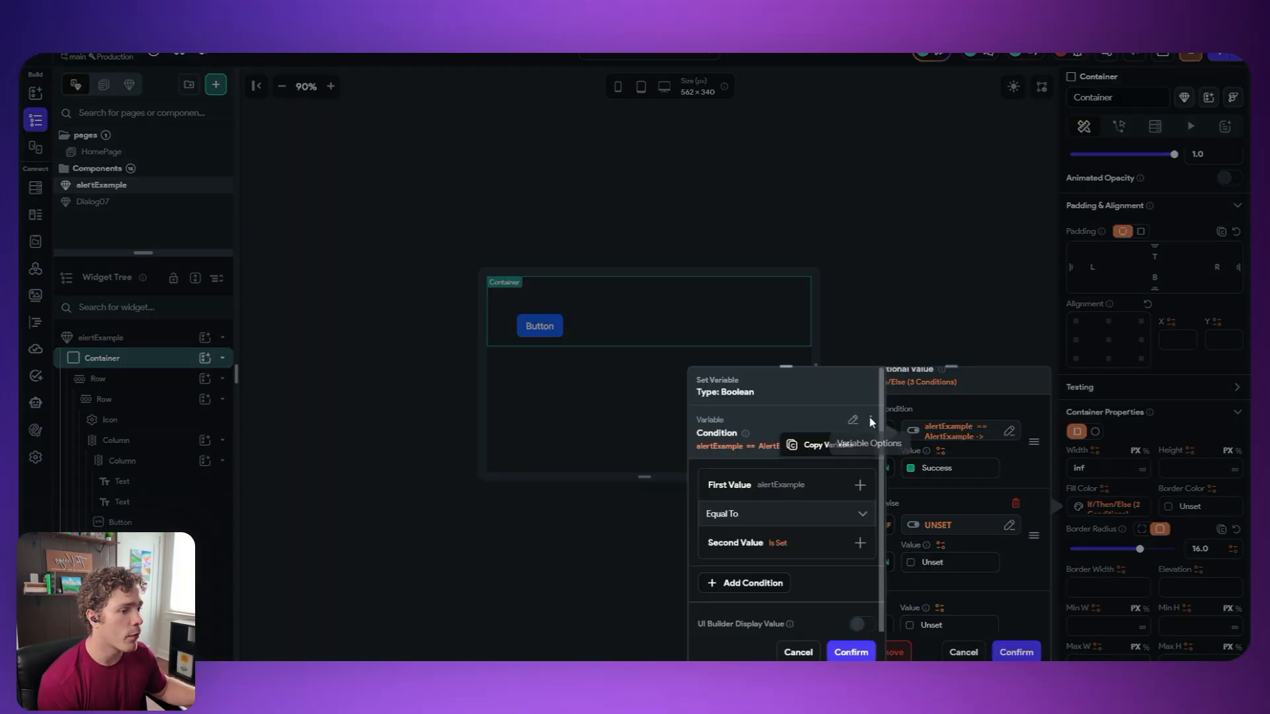
left_click(818, 449)
left_click(932, 526)
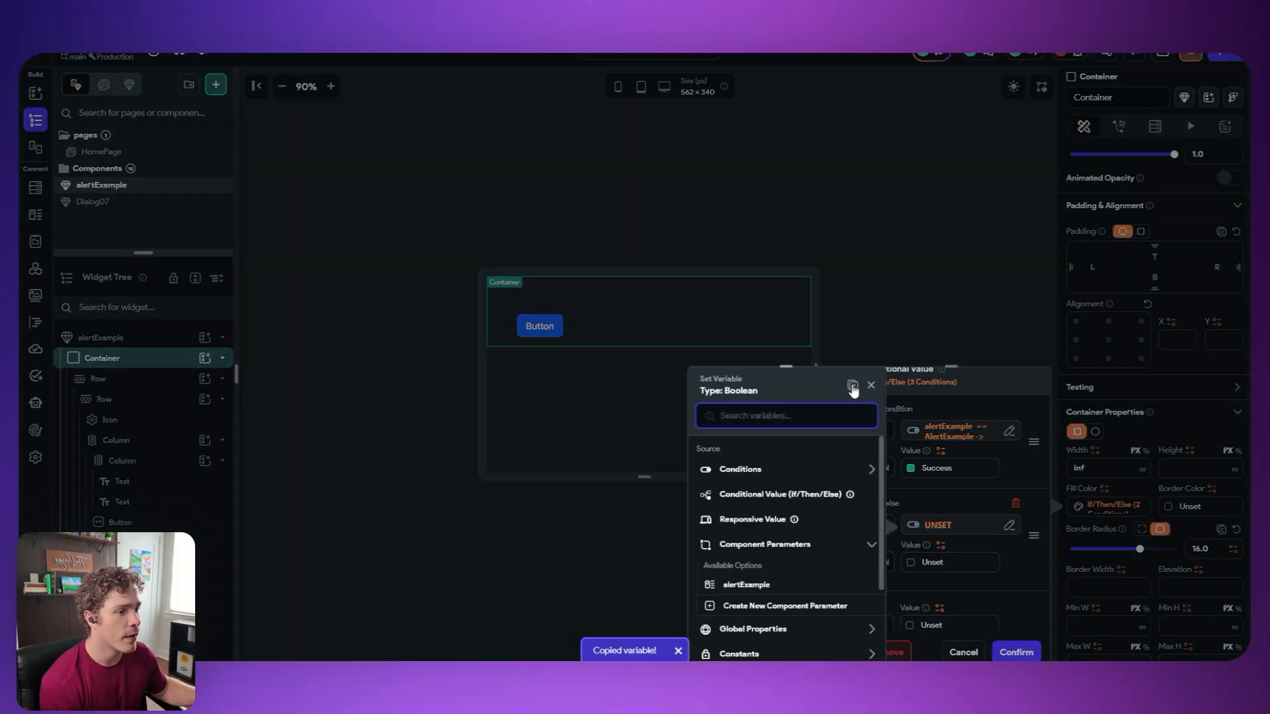
left_click(840, 387)
- Change the else-if condition's second value to failure and set that branch's fill color to Error
left_click(775, 545)
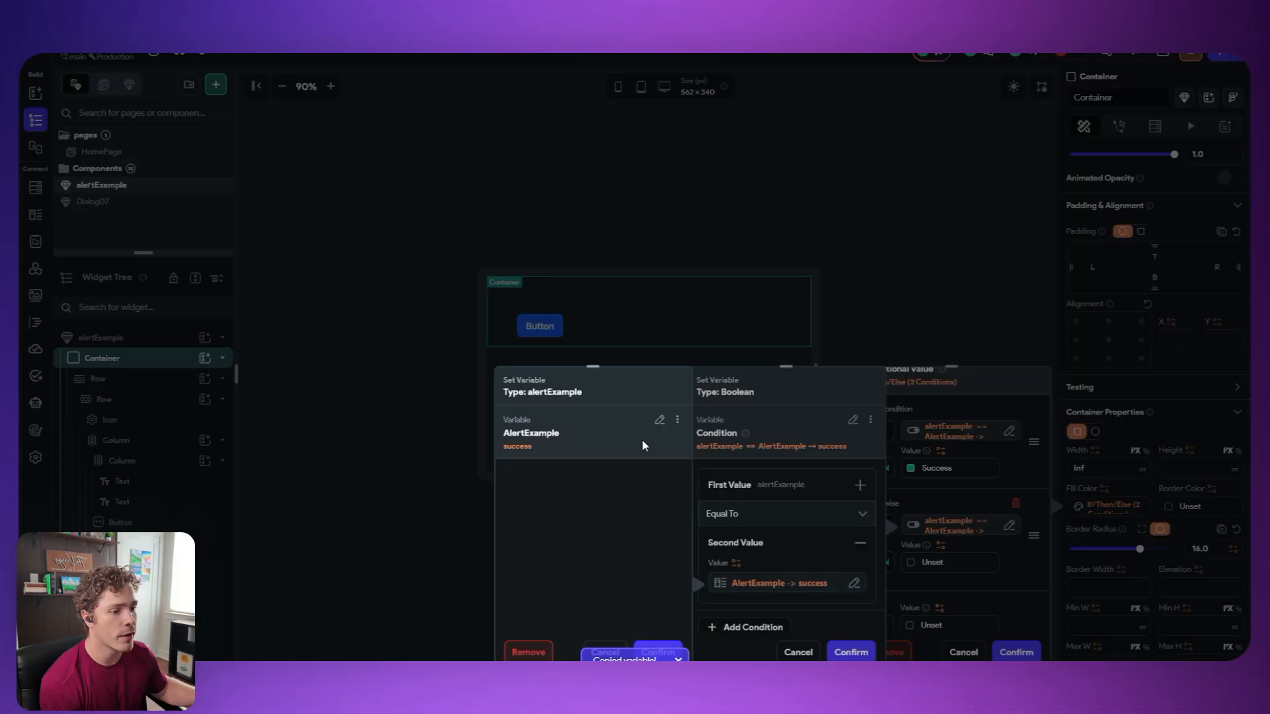
left_click(641, 443)
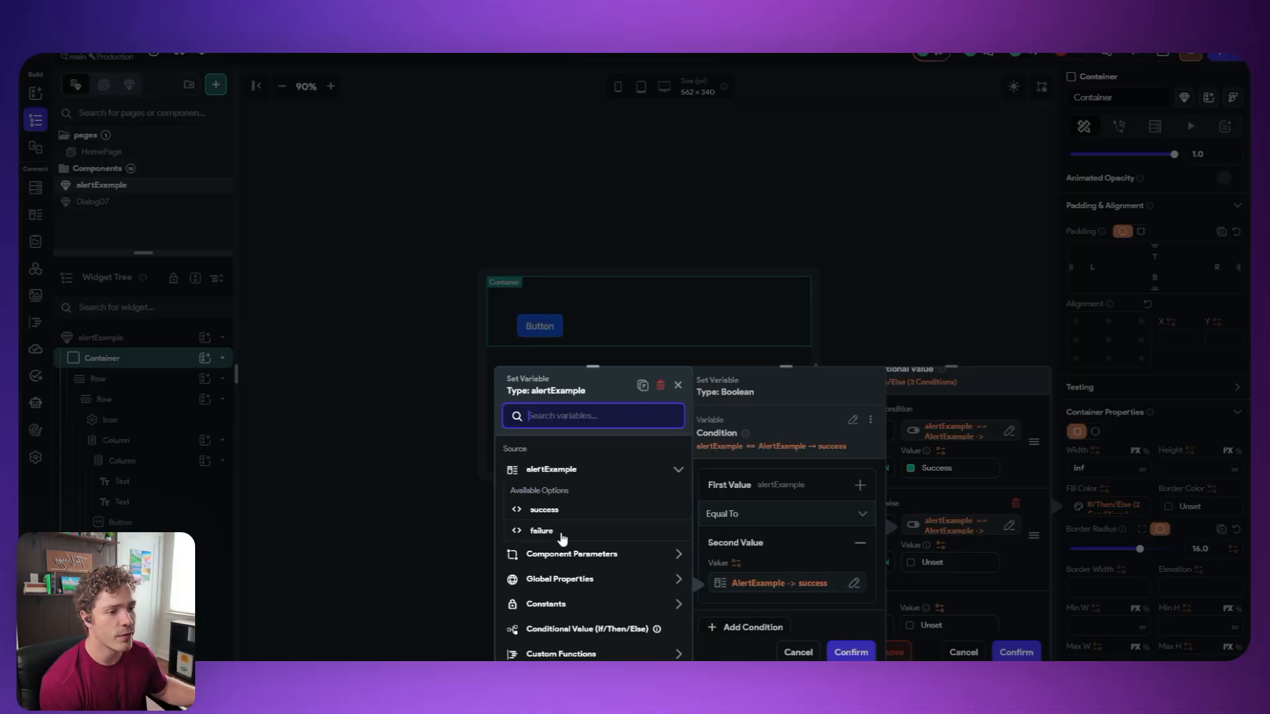
left_click(541, 530)
left_click(659, 651)
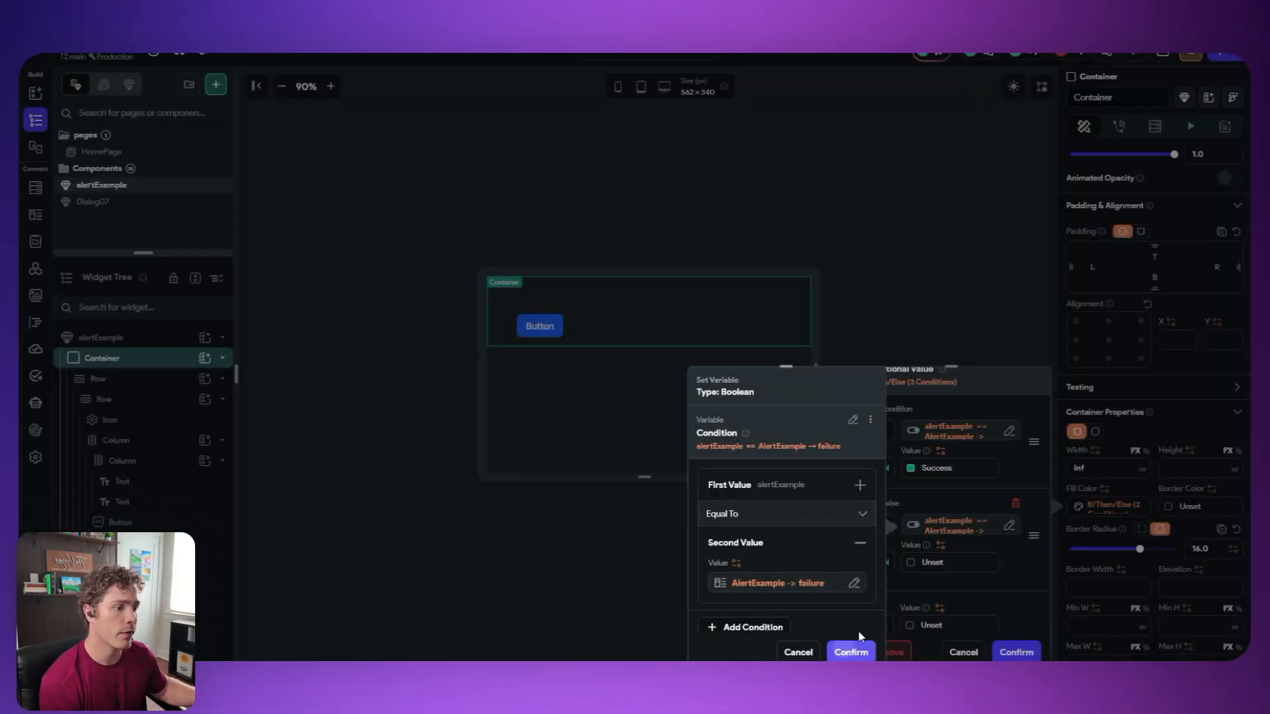
left_click(853, 651)
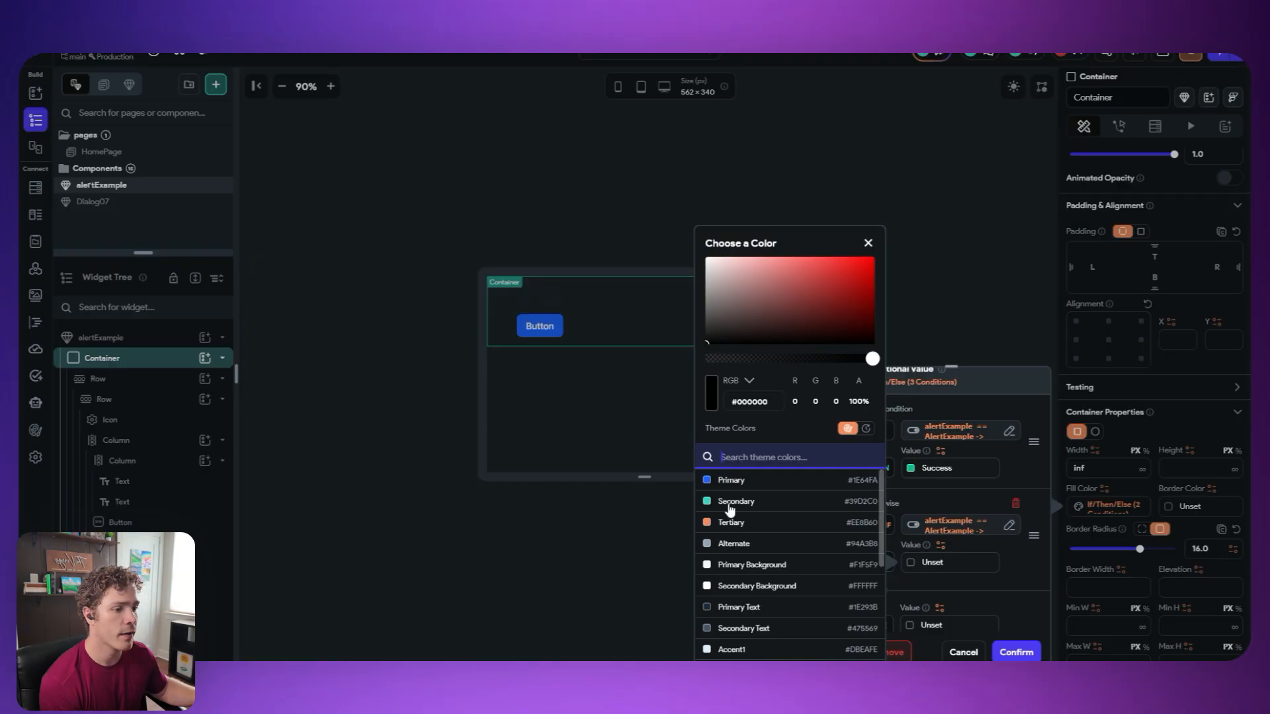
scroll(760, 569, "down", 3)
left_click(740, 602)
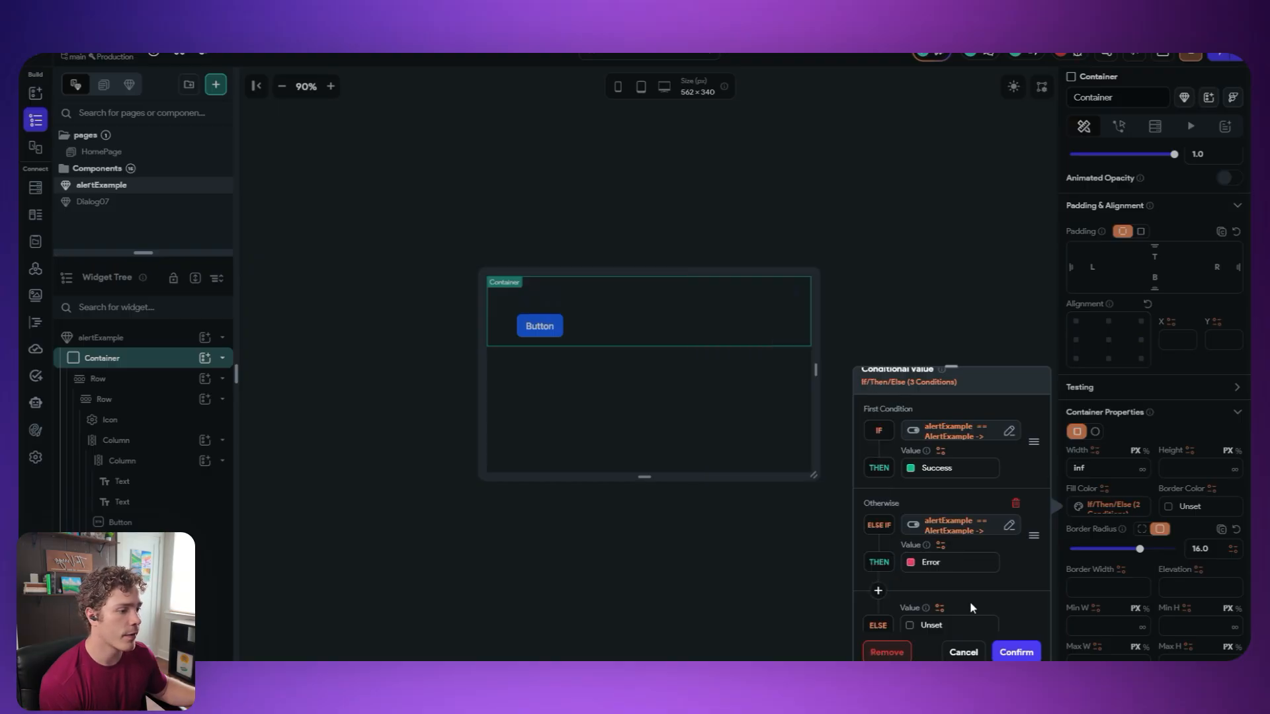
- Set the fallback fill color to Primary Background, confirm the conditional value and review its branches
scroll(939, 582, "down", 3)
left_click(886, 496)
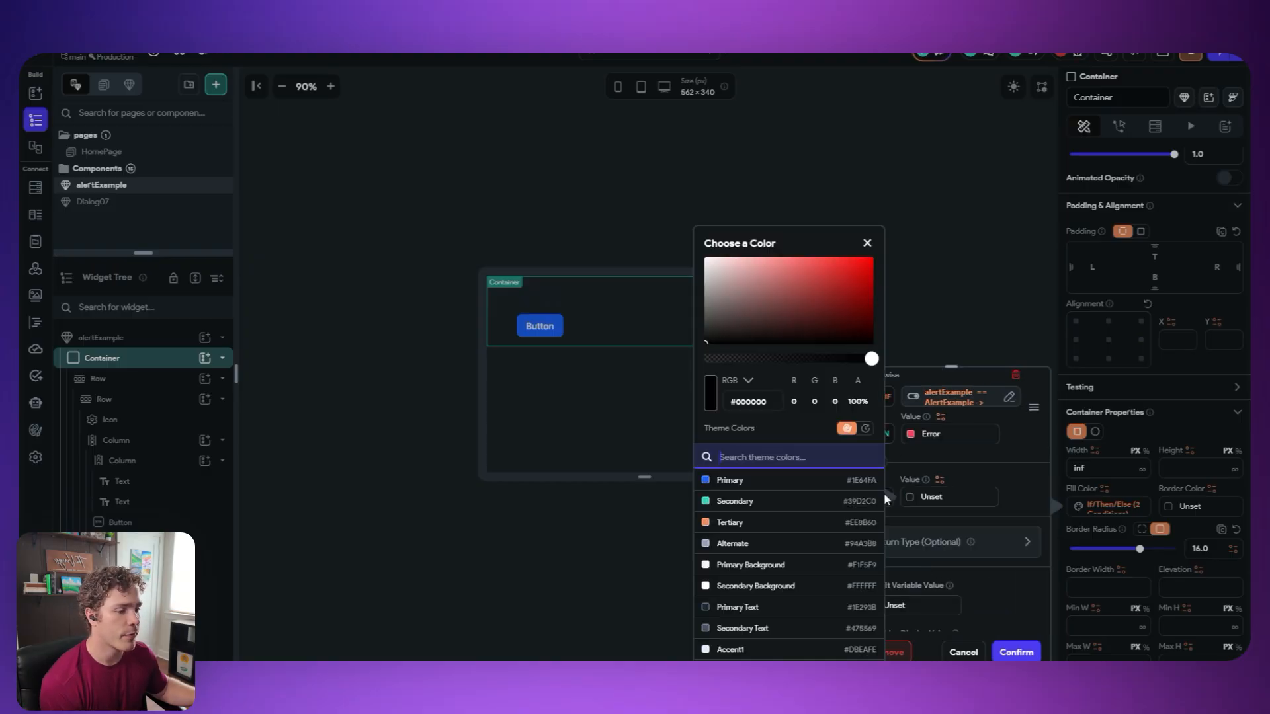
scroll(791, 529, "down", 3)
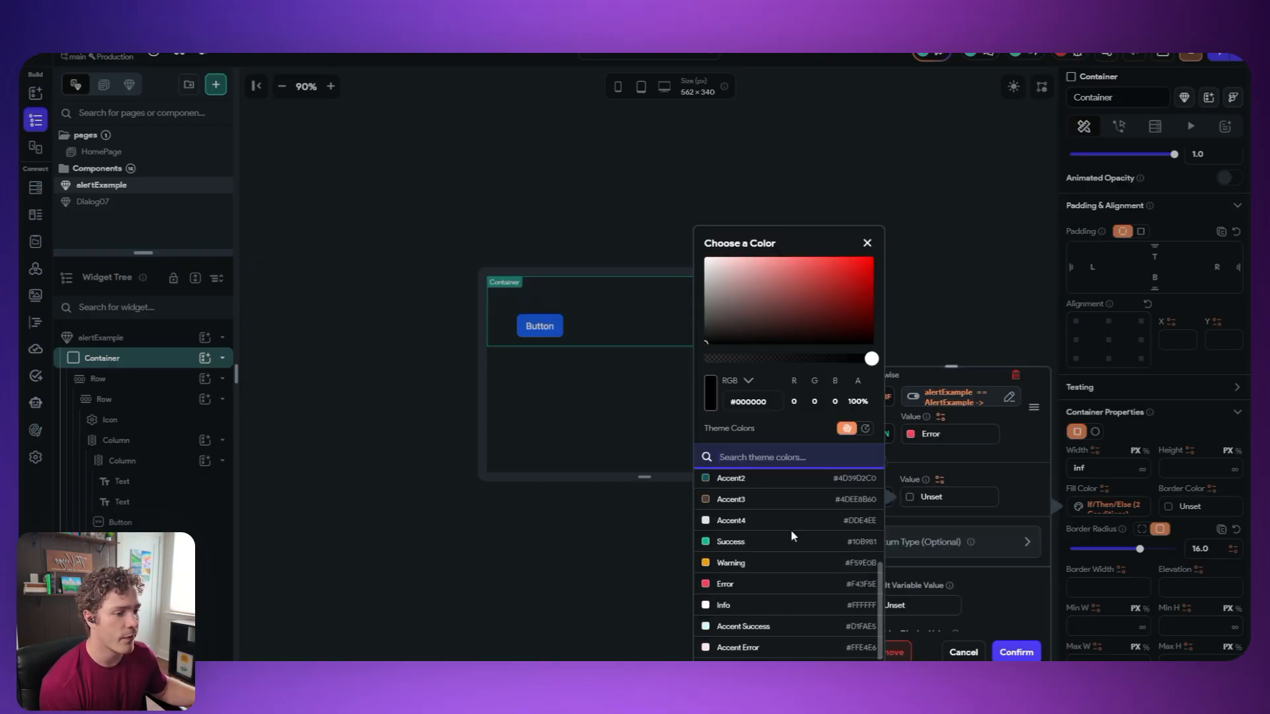
scroll(760, 604, "up", 3)
left_click(760, 585)
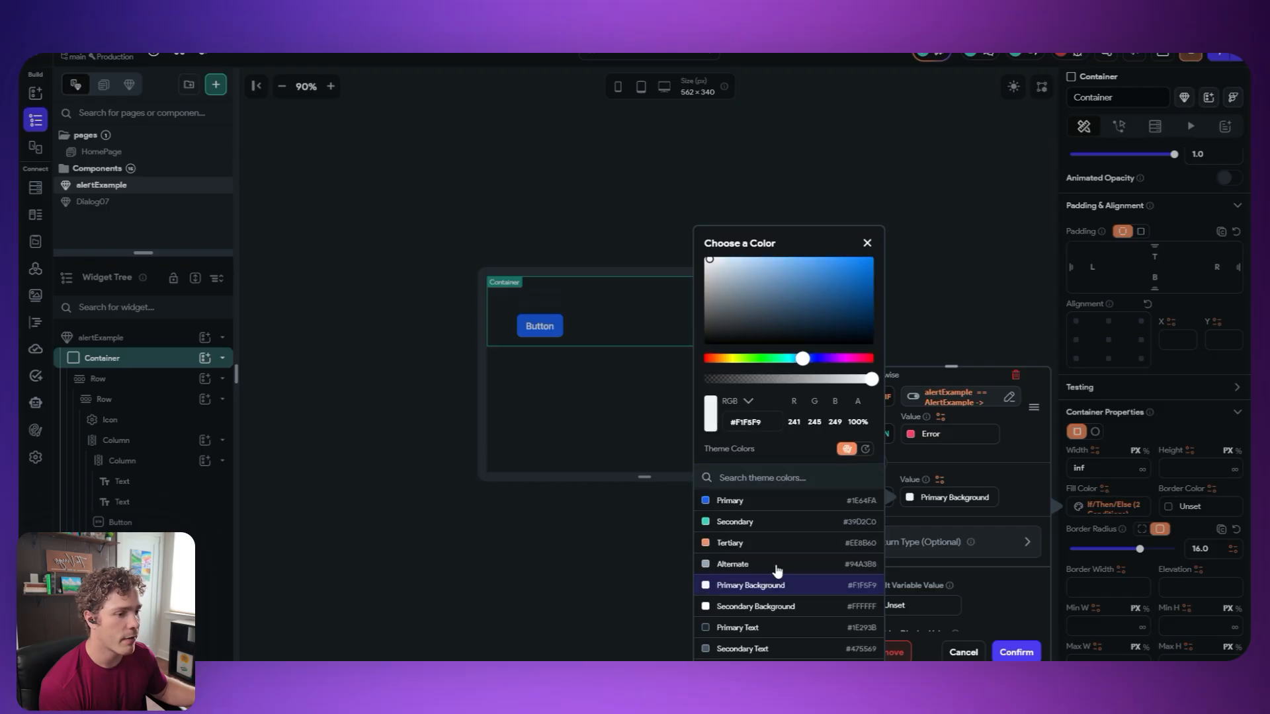
left_click(1012, 654)
left_click(1014, 652)
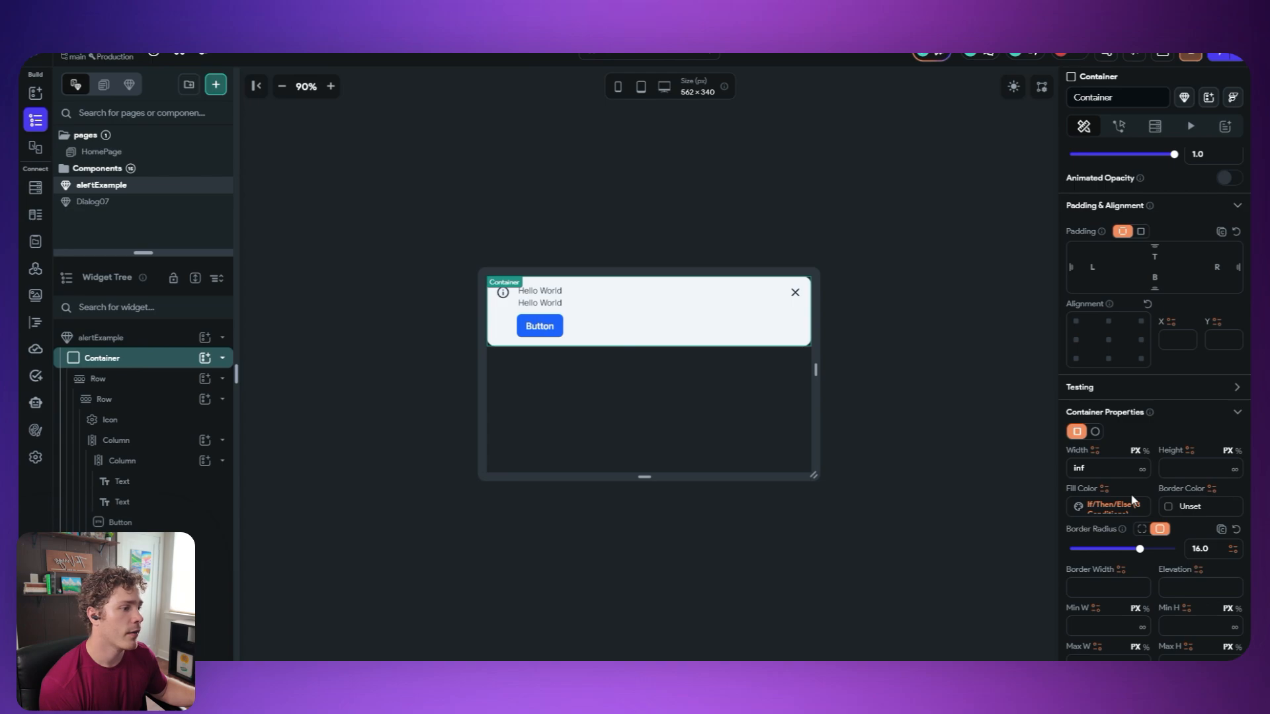
left_click(1101, 512)
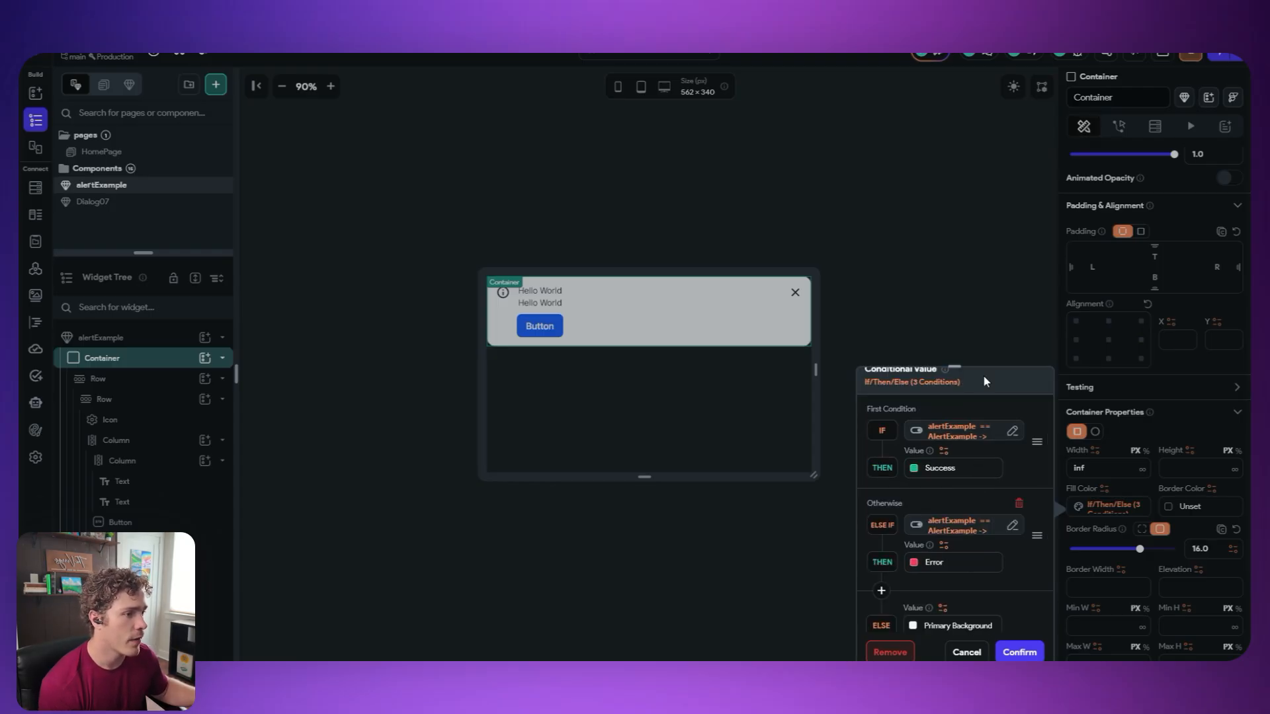
left_click(908, 300)
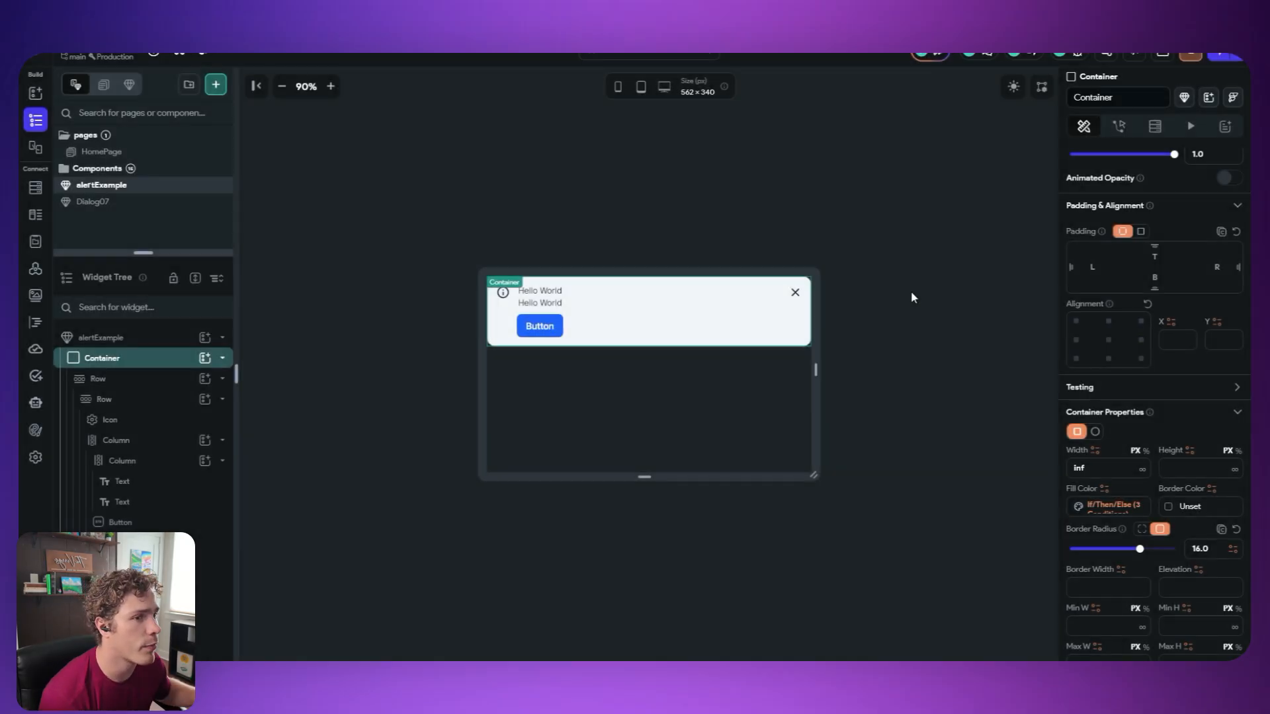
- Open HomePage and delete the red AlertAccent and the Dialog06 component from its Column
left_click(111, 153)
left_click_drag(162, 253, 162, 316)
left_click(648, 596)
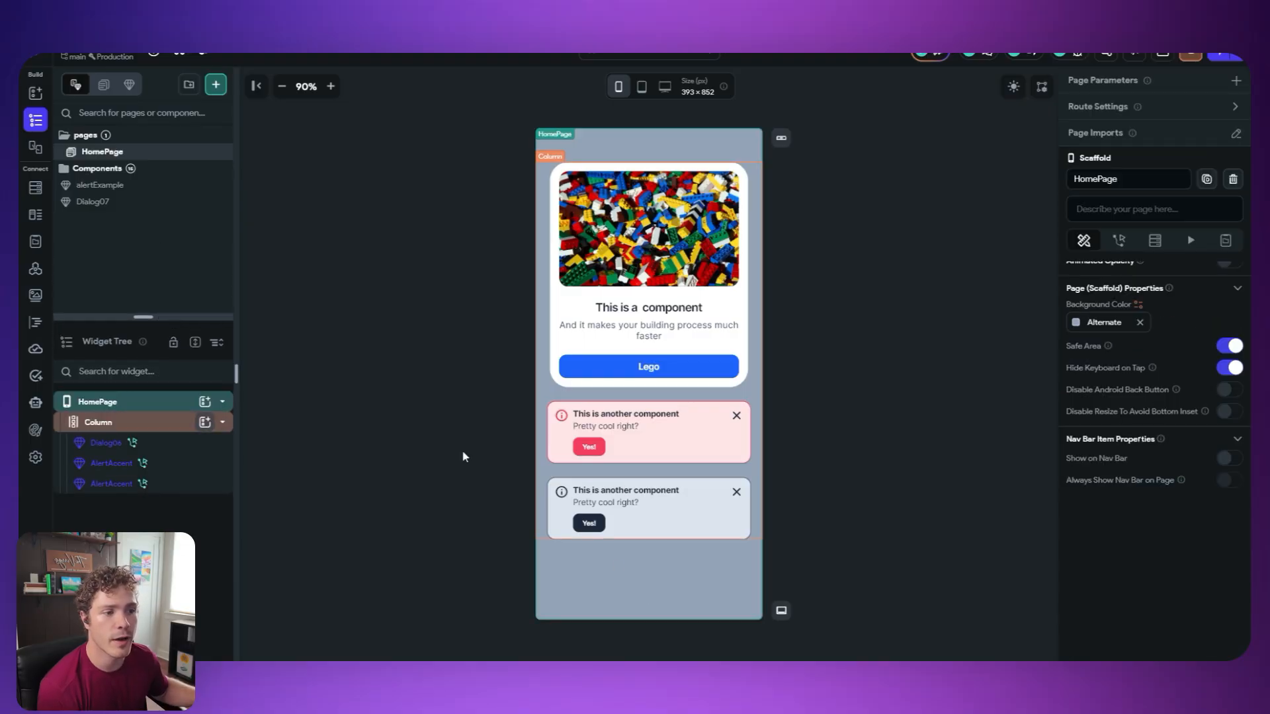
left_click(631, 440)
key("Delete")
left_click(573, 329)
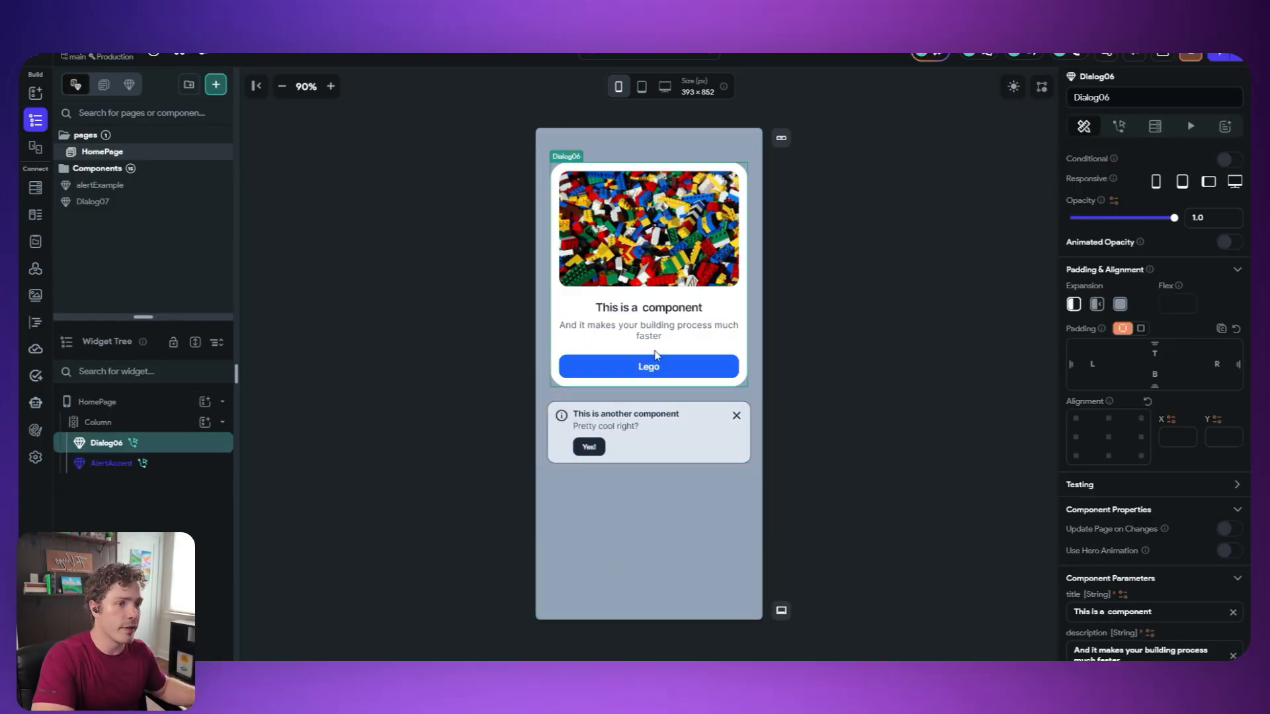
key("Delete")
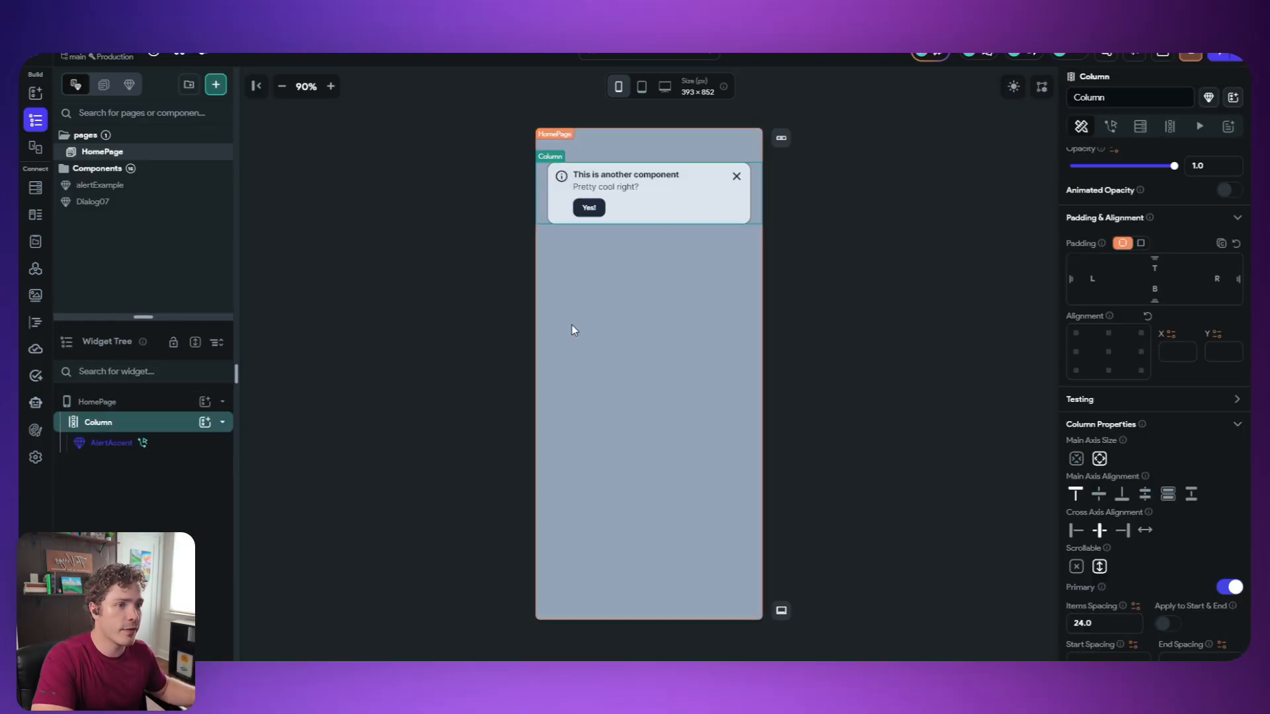
- Add the alertExample component to the Column on HomePage
left_click(205, 423)
left_click(285, 374)
scroll(326, 618, "down", 5)
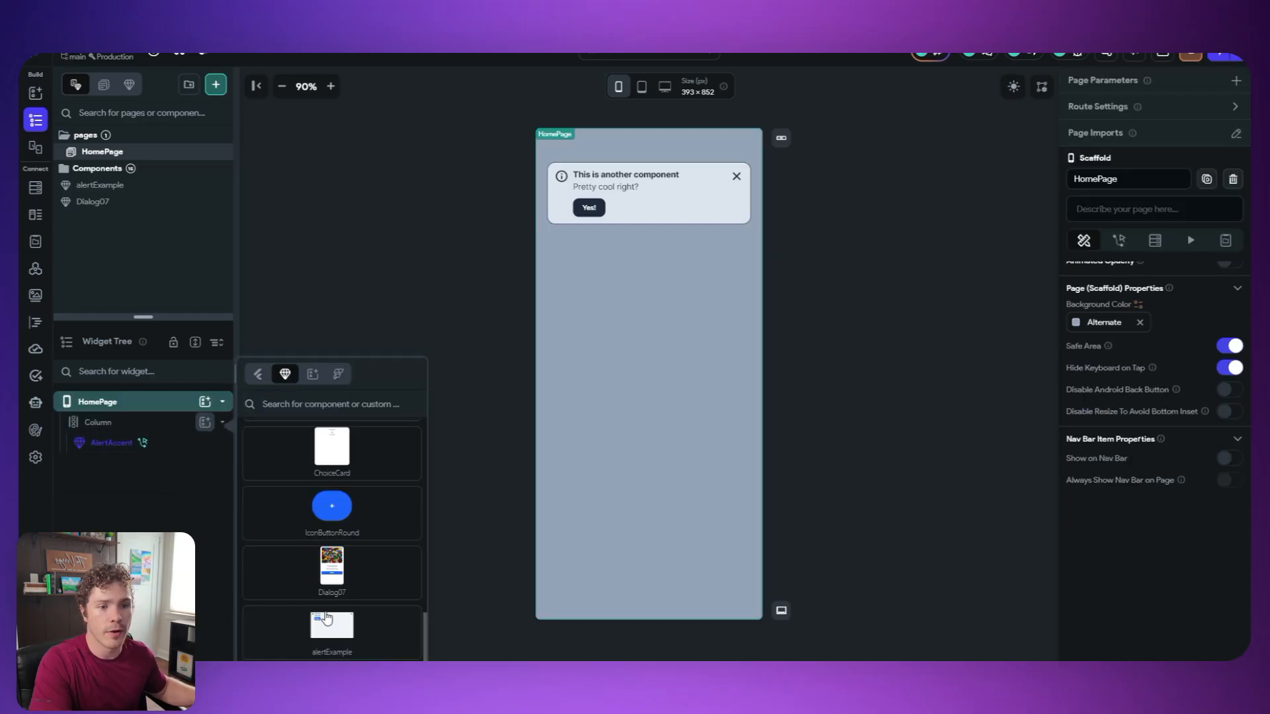
left_click(358, 640)
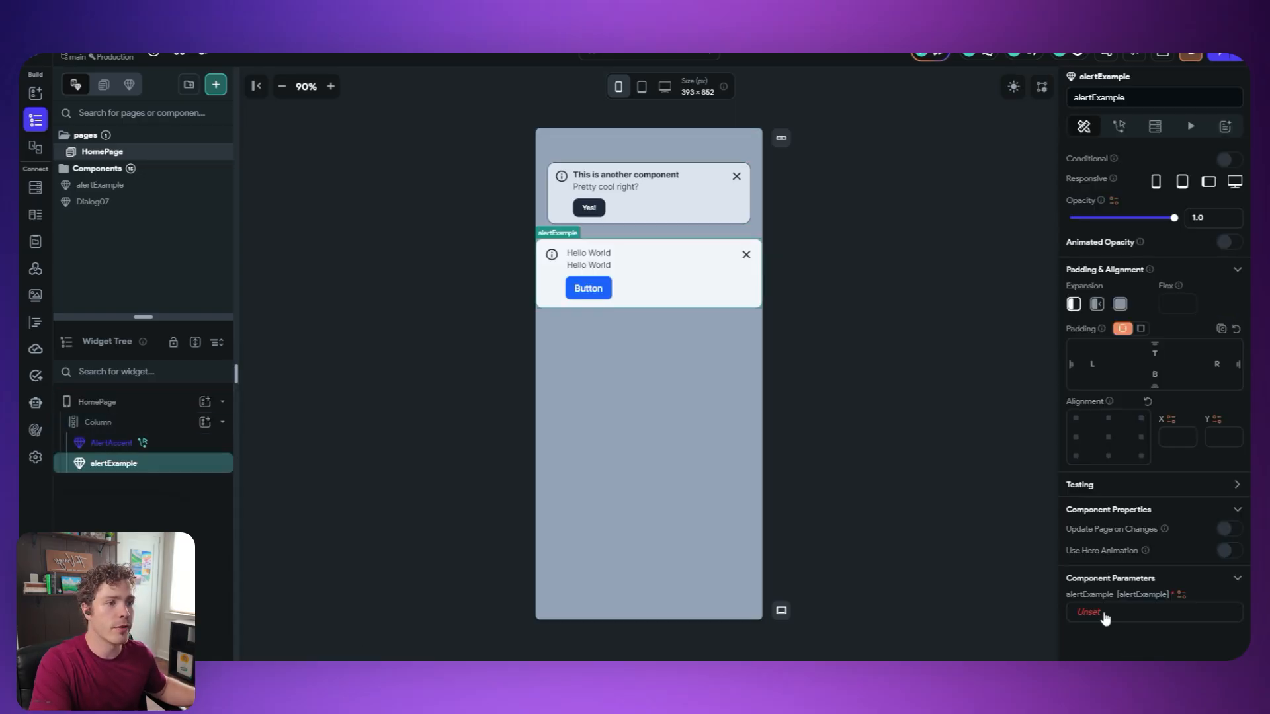
- Try the success value for the alertExample instance's enum parameter, and switch the parameter to failure
left_click(1104, 614)
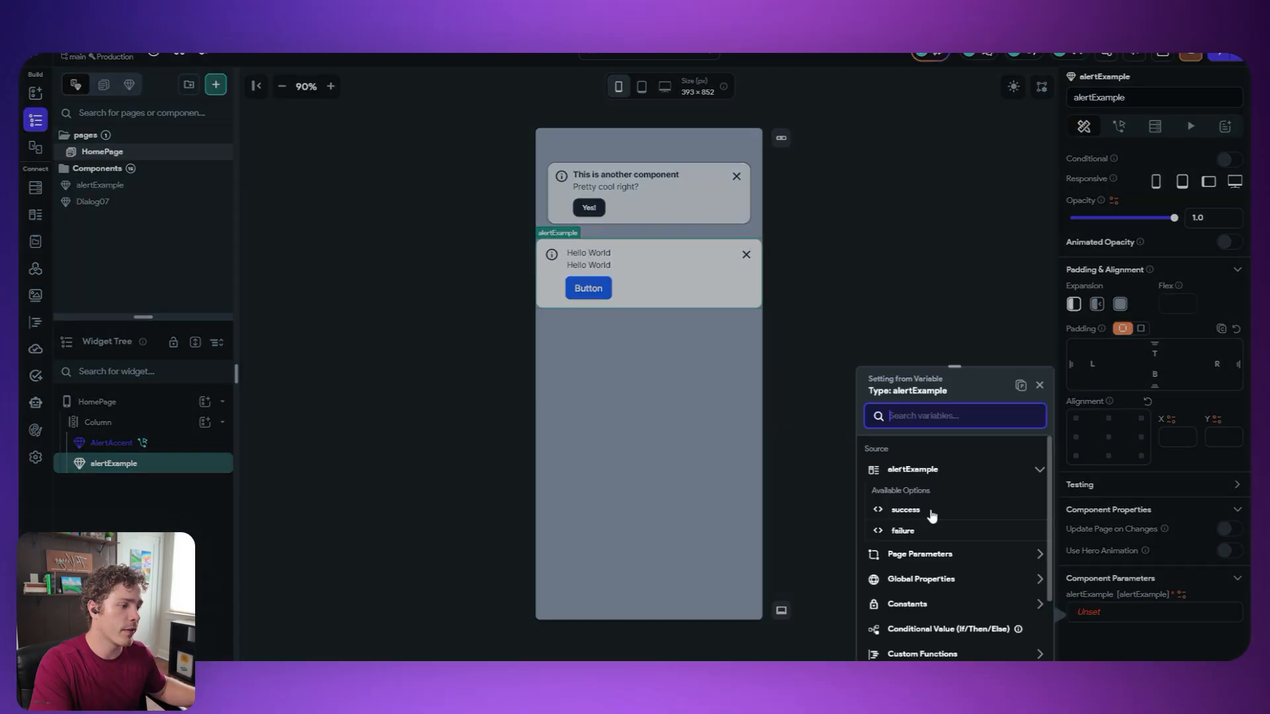
left_click(905, 510)
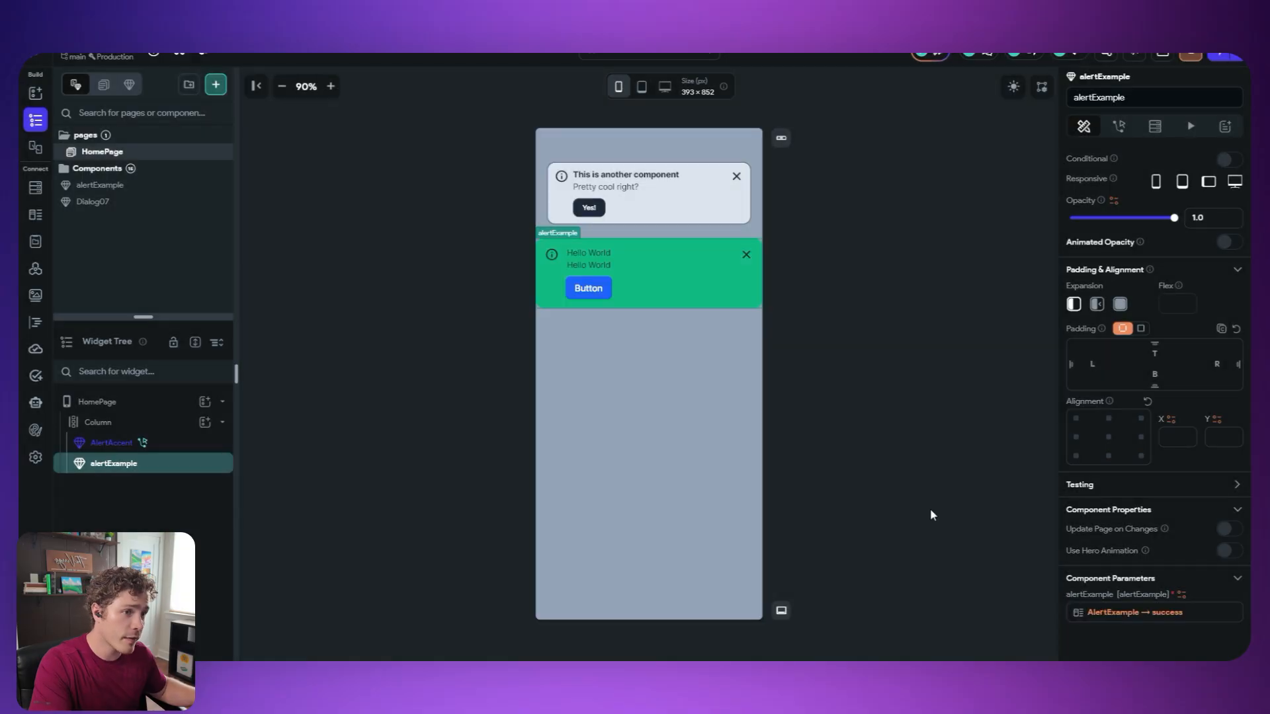
left_click(1119, 612)
left_click(1020, 420)
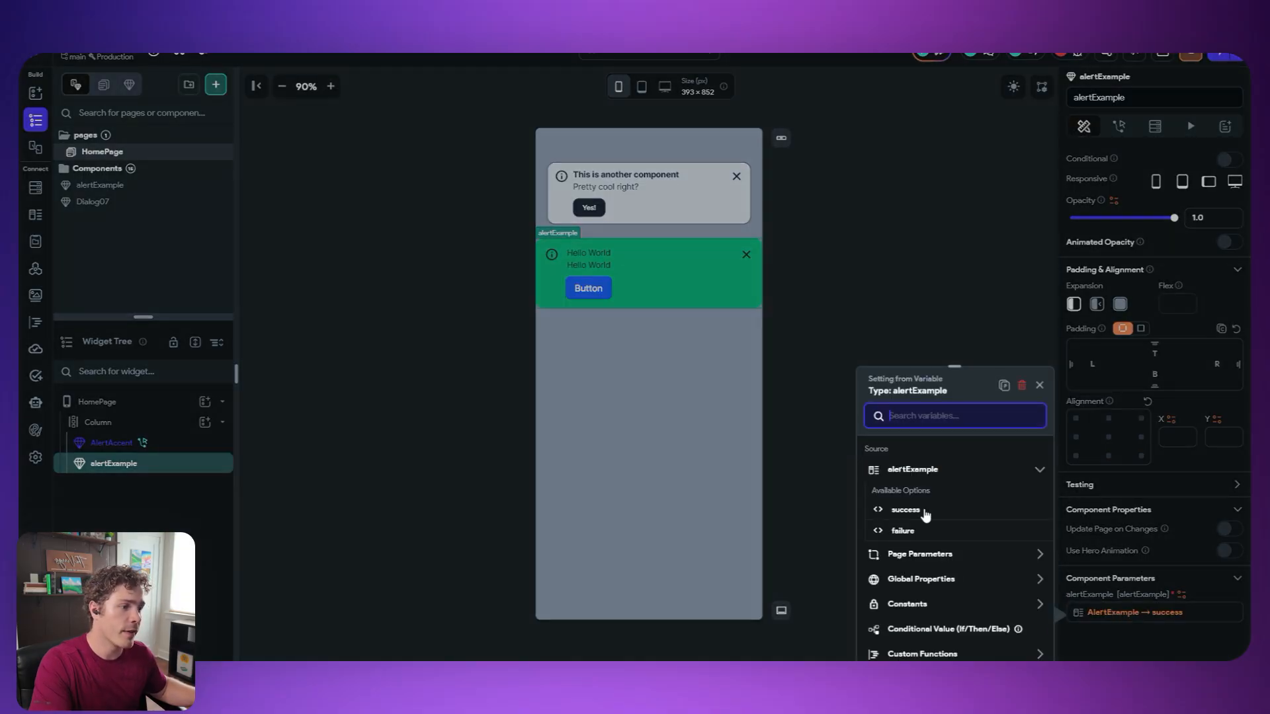
left_click(896, 534)
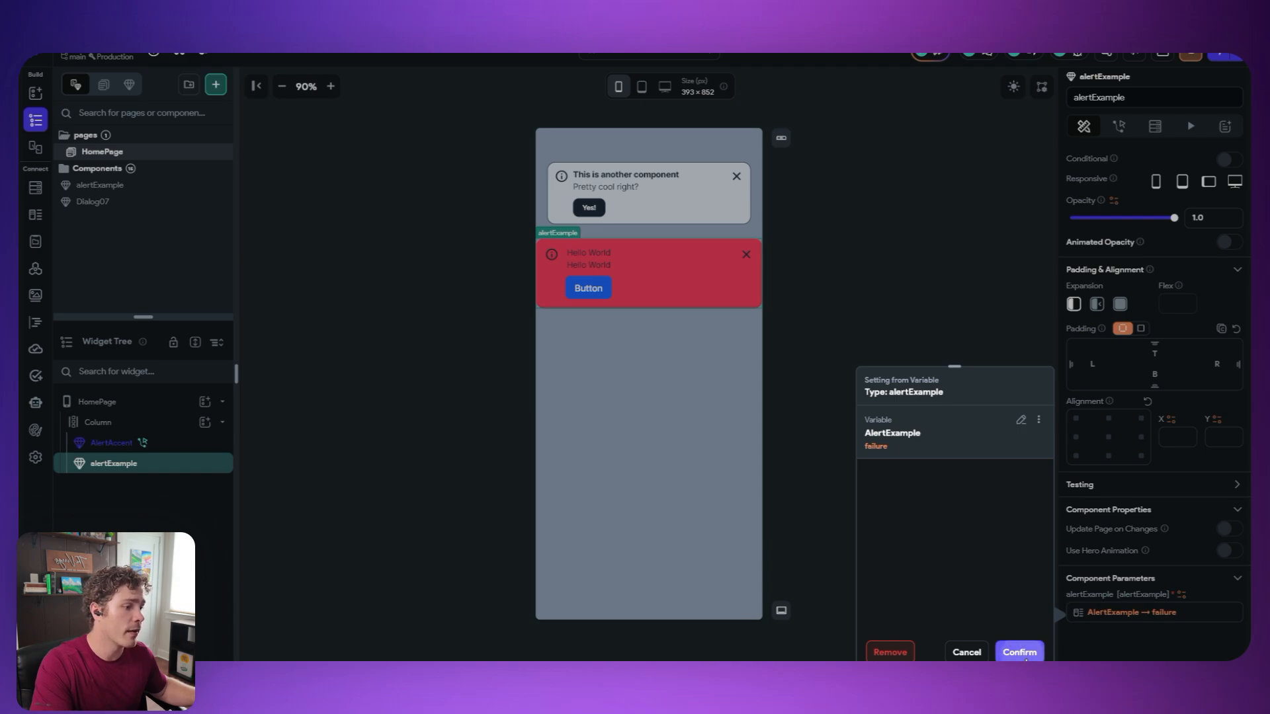
- Confirm failure for the alertExample instance's enum parameter, and set the AlertAccent instance's color parameter to brand
left_click(1019, 652)
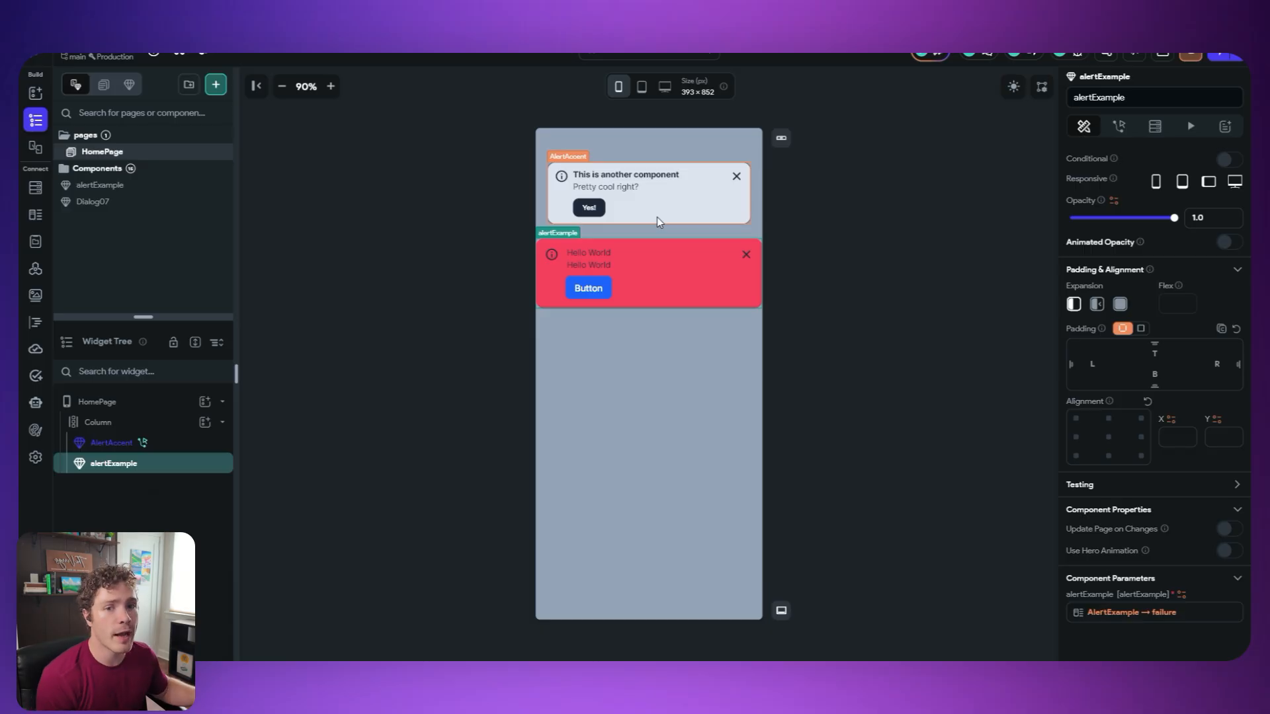
left_click(678, 201)
left_click(1129, 610)
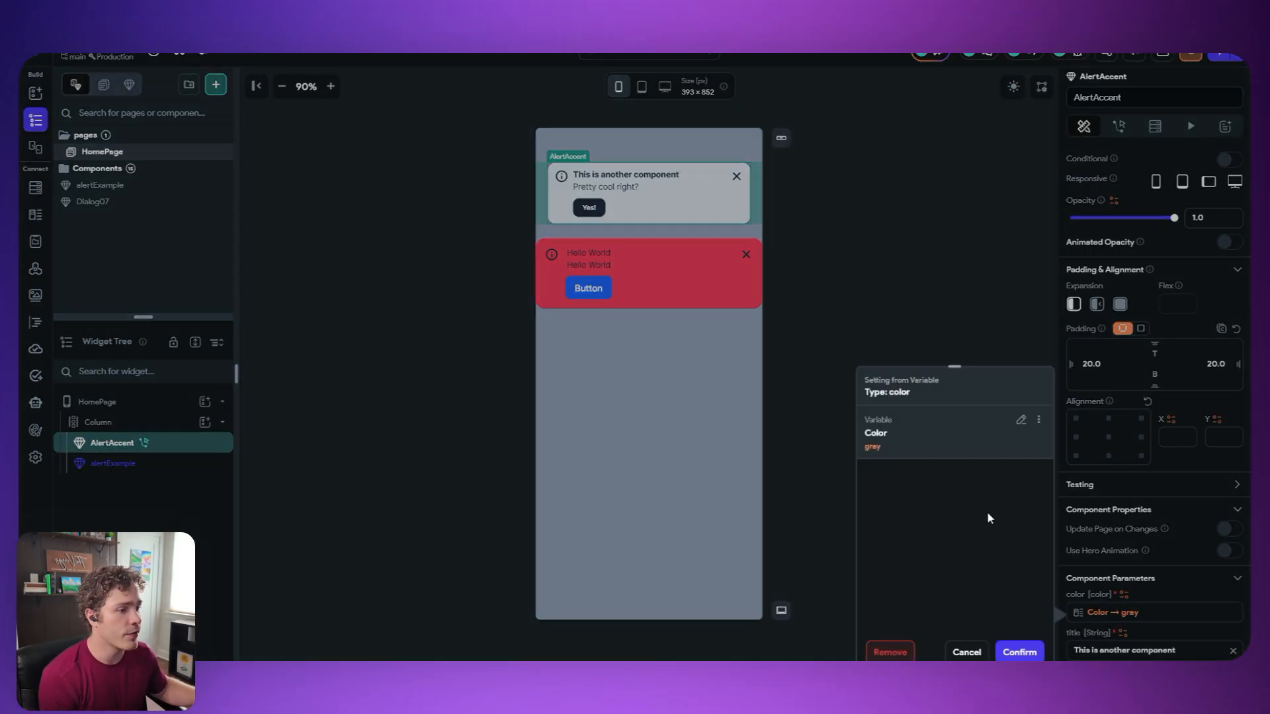
left_click(1026, 429)
left_click(906, 554)
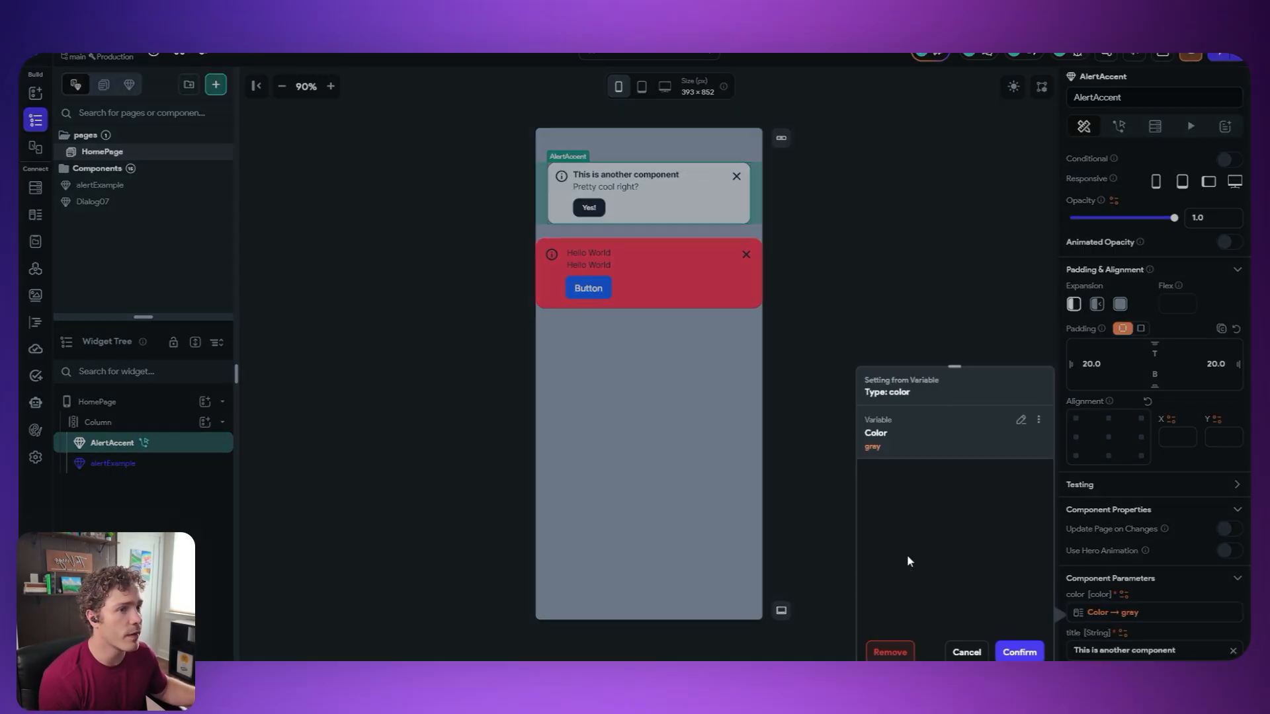
left_click(1015, 655)
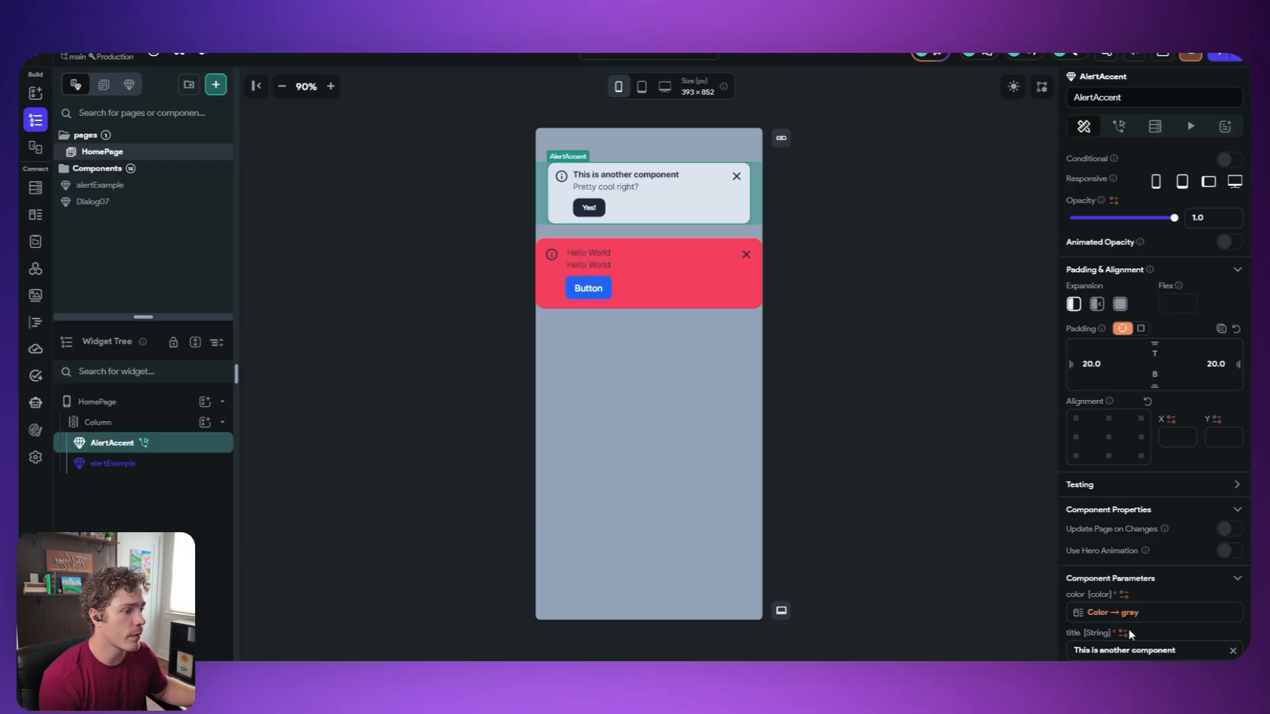
left_click(1126, 615)
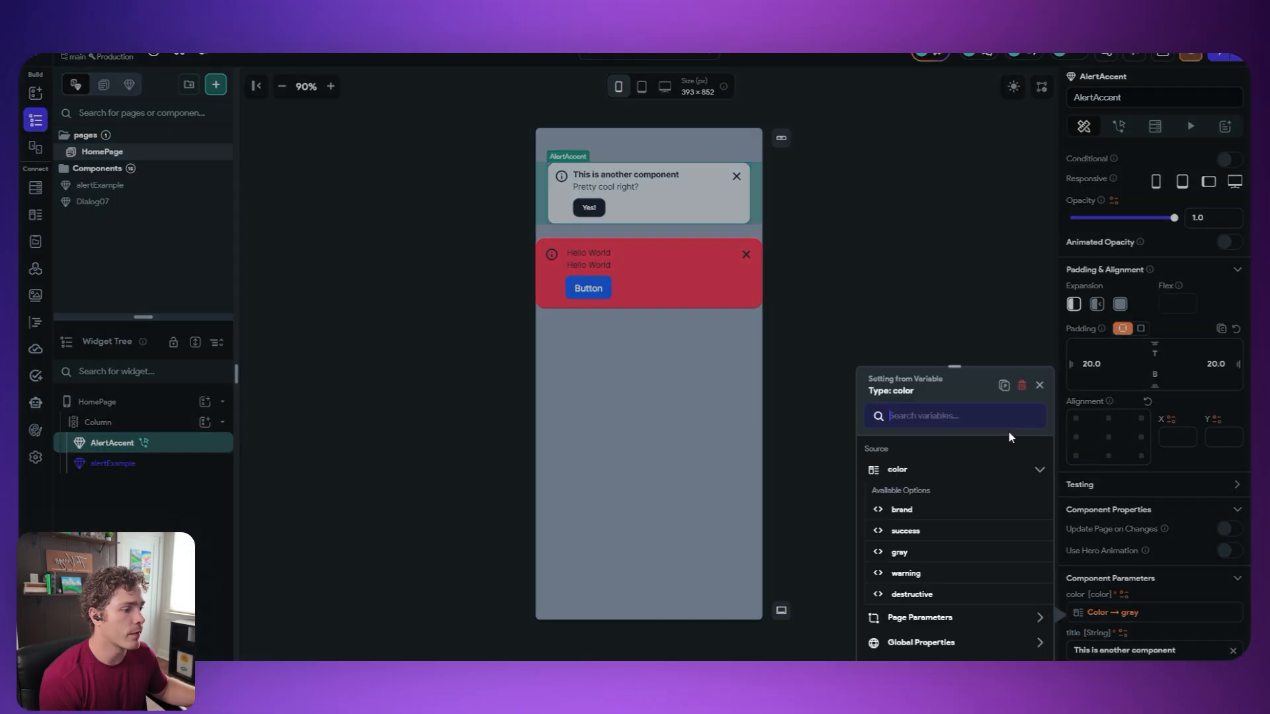
left_click(905, 512)
left_click(1019, 653)
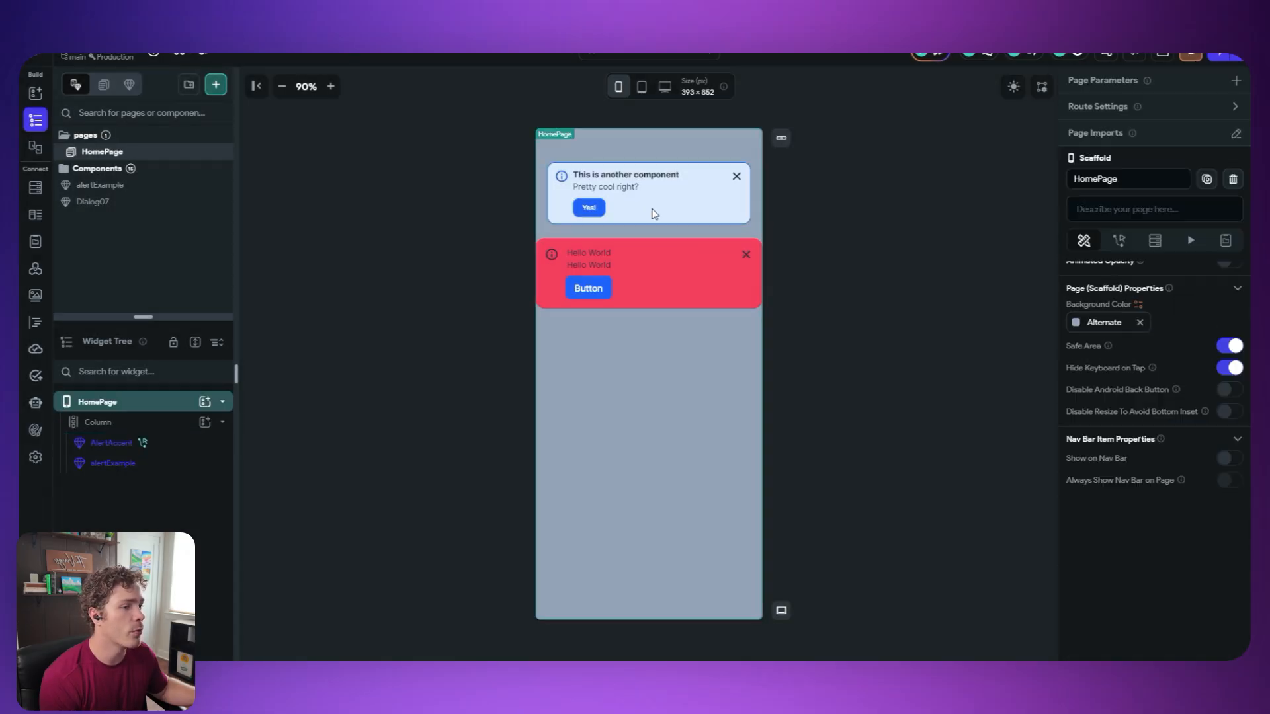
- Open the AlertAccent component and examine the conditional color rules of its info icon
double_click(654, 213)
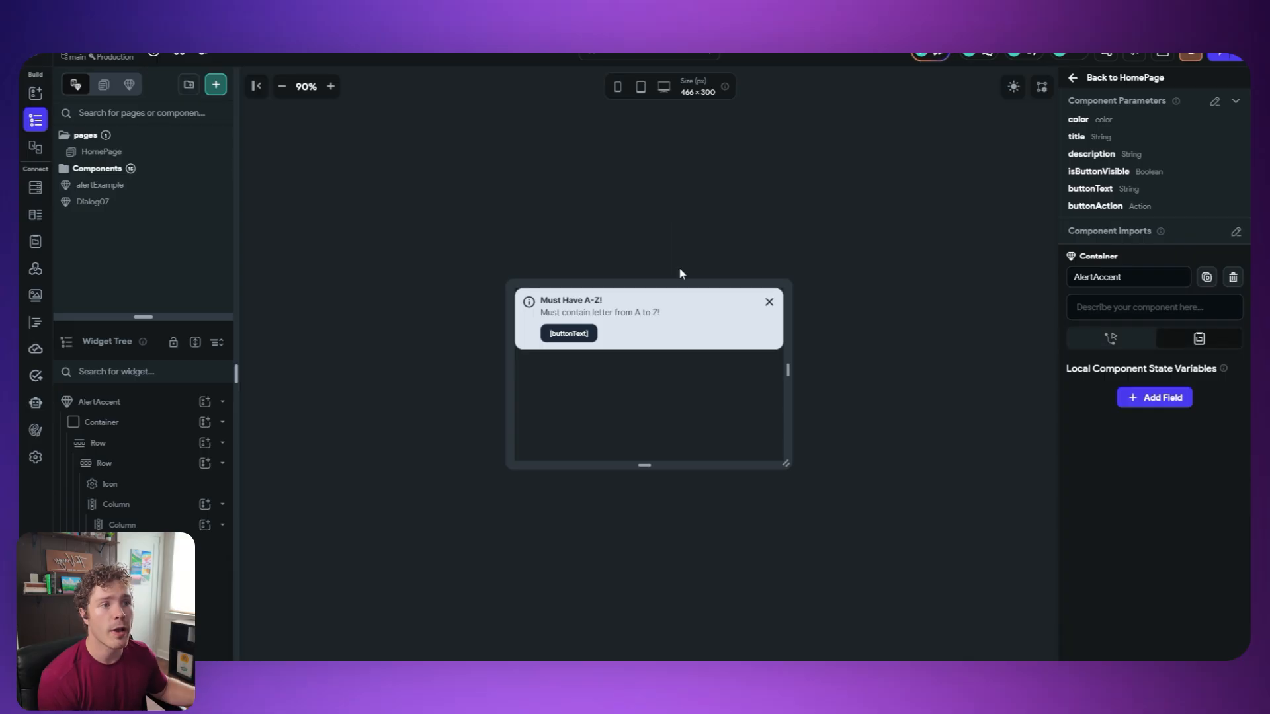
left_click(530, 304)
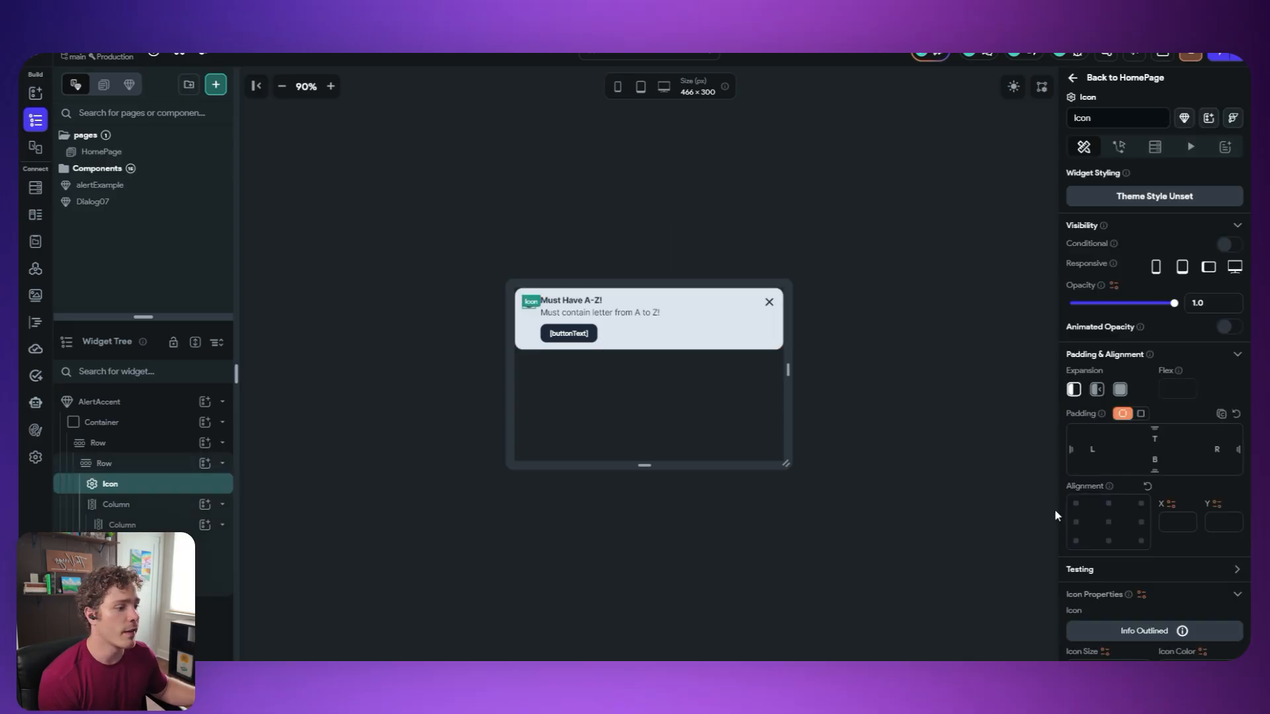
scroll(1204, 588, "down", 2)
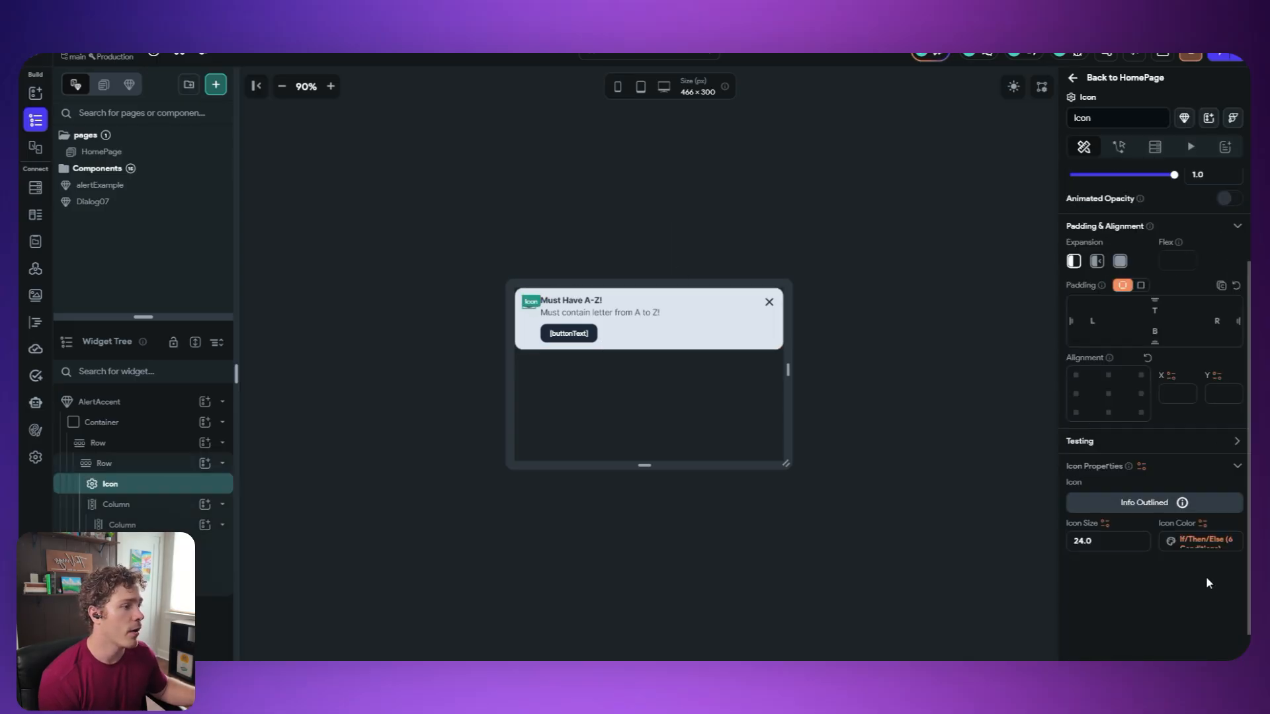
left_click(1187, 547)
scroll(1069, 561, "down", 6)
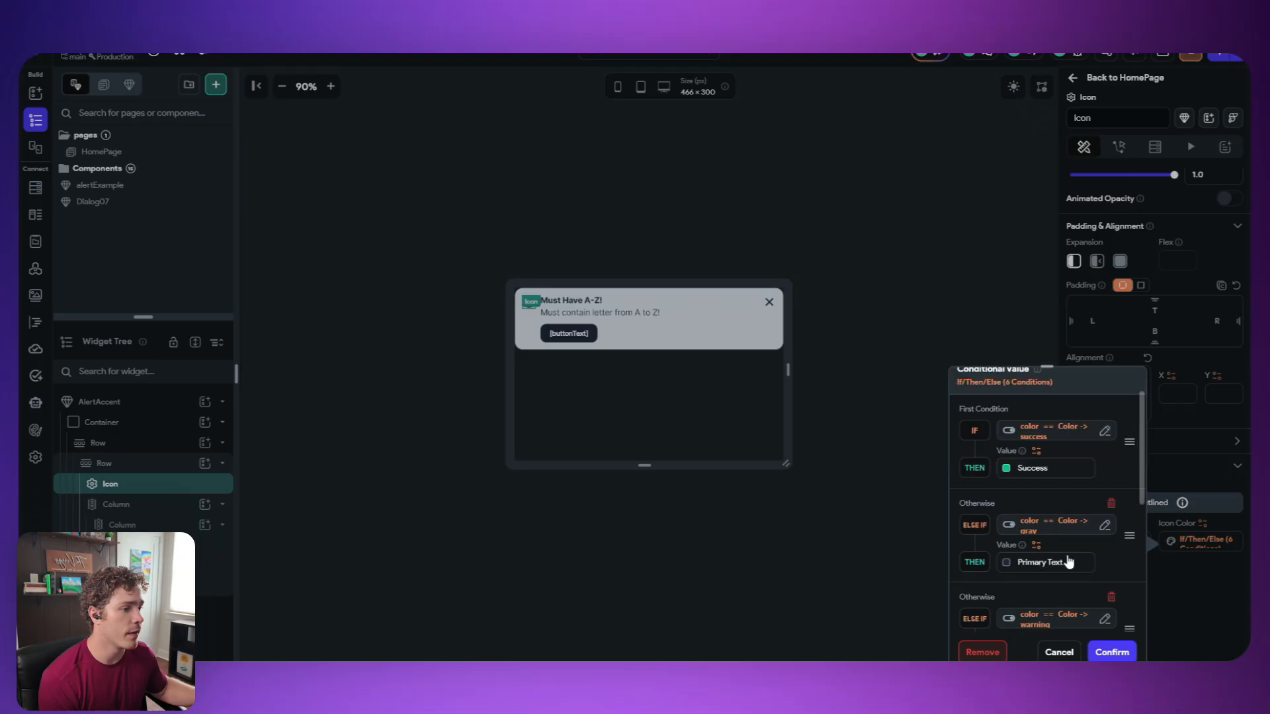
left_click(771, 354)
- Examine the color properties of AlertAccent's title text, outer Container, button and close icon
left_click(617, 303)
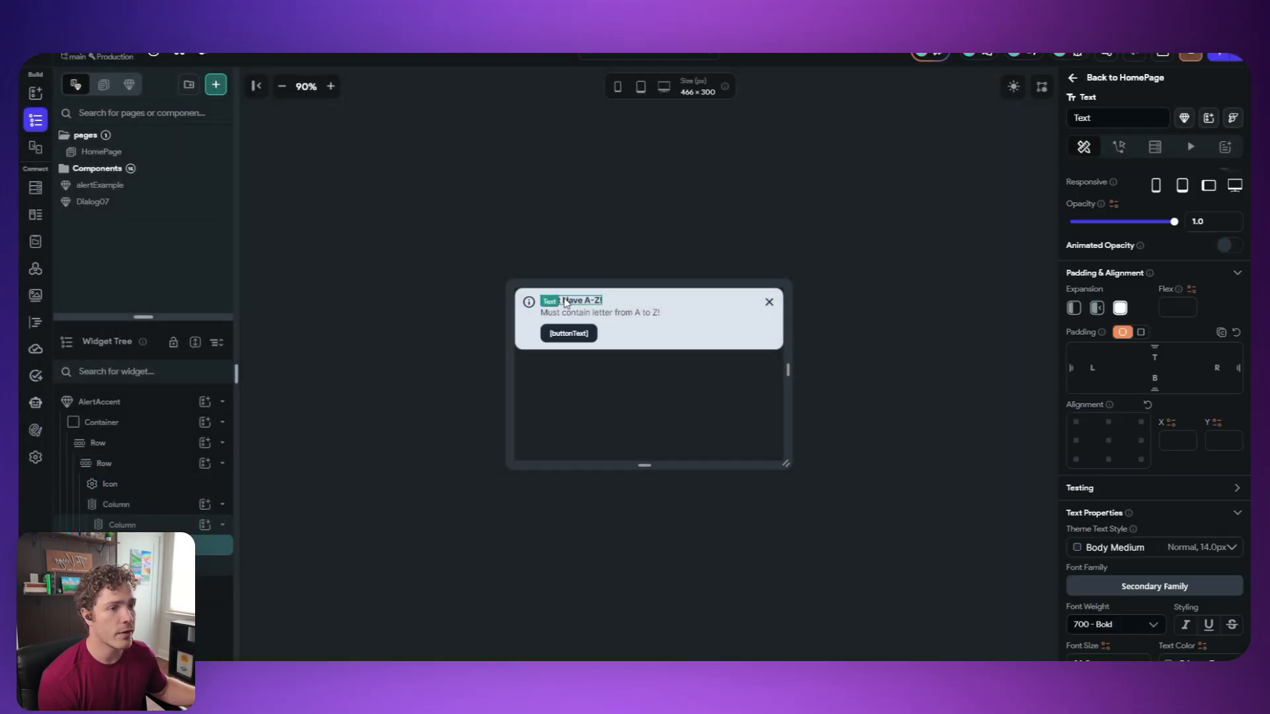
scroll(1154, 463, "down", 5)
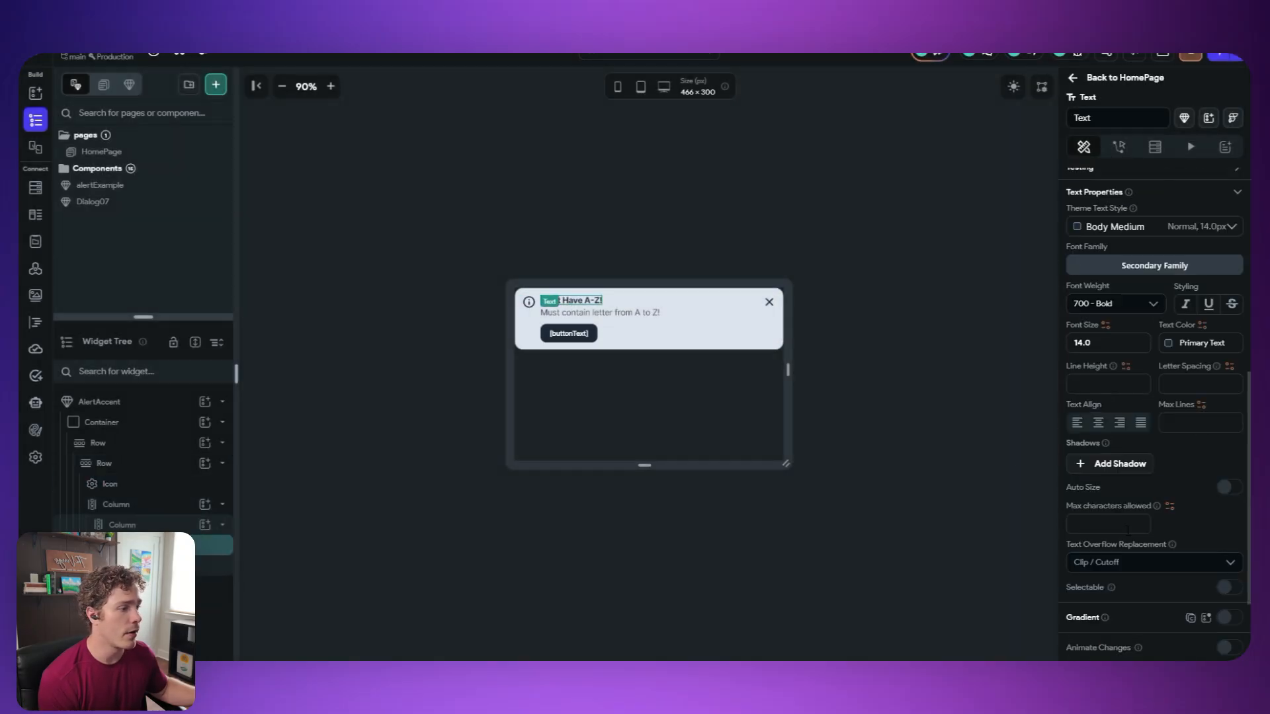
left_click(704, 350)
left_click(707, 350)
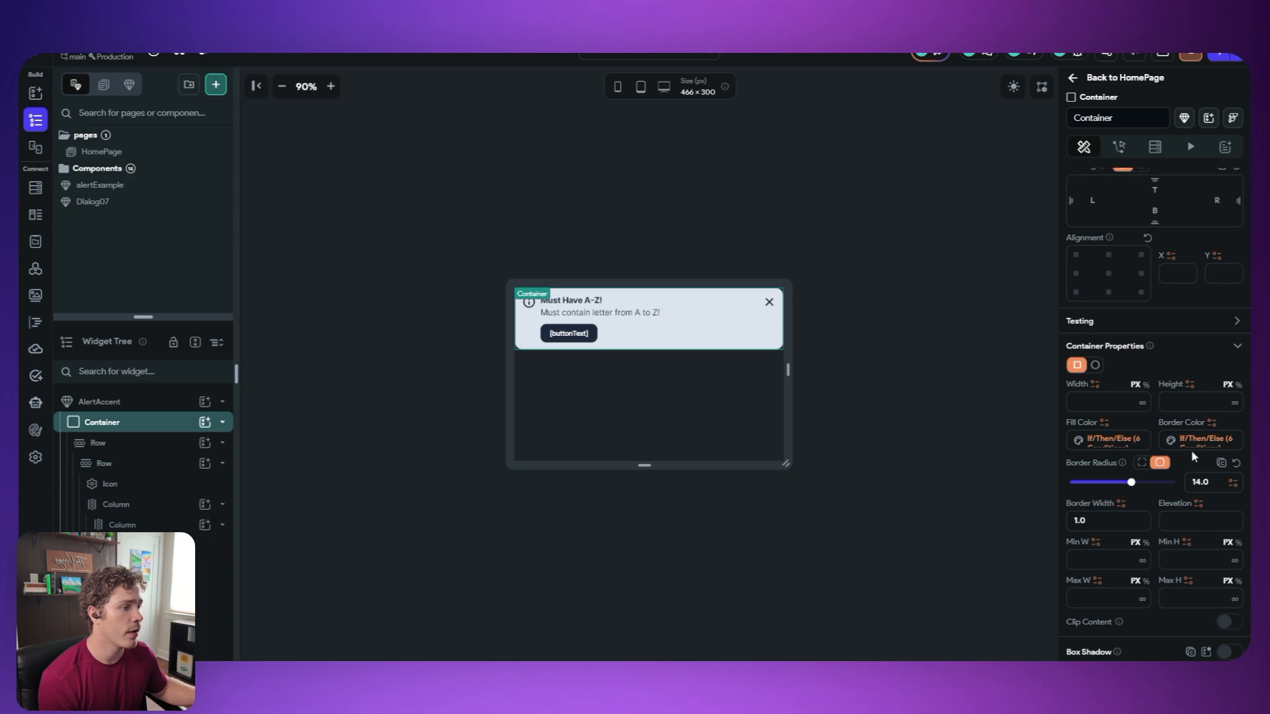
left_click(581, 331)
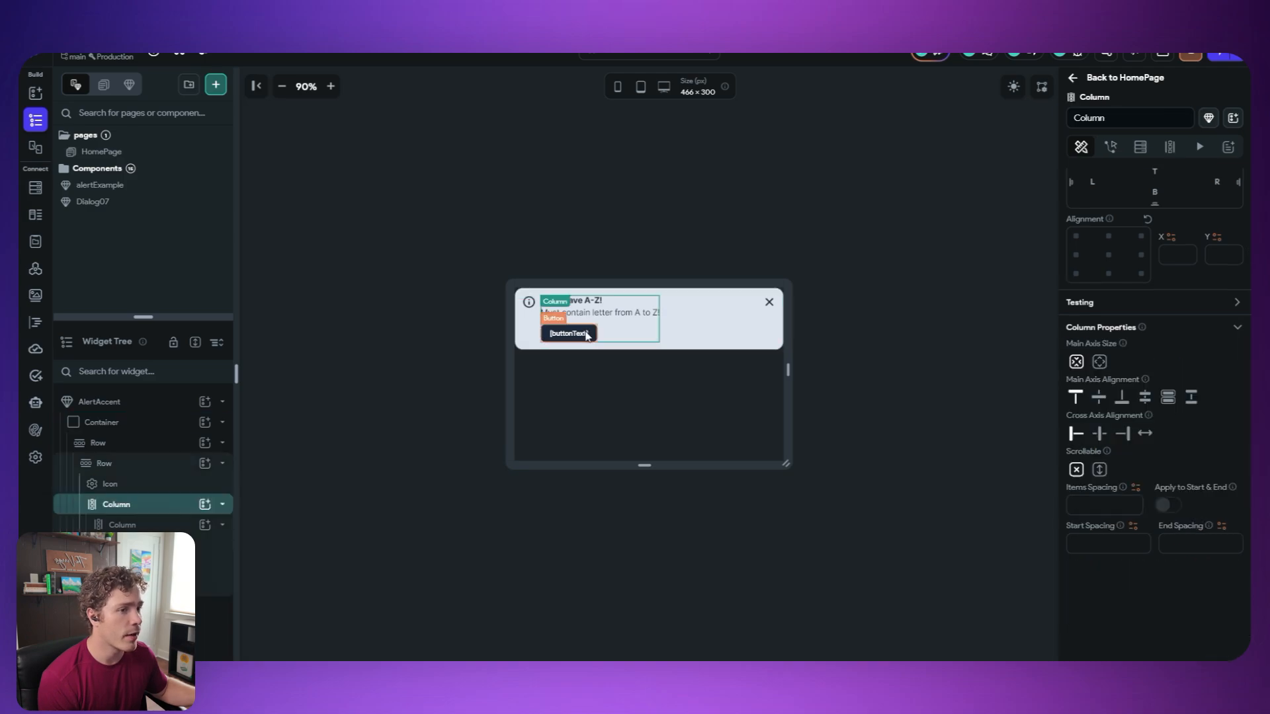
left_click(587, 335)
left_click(769, 302)
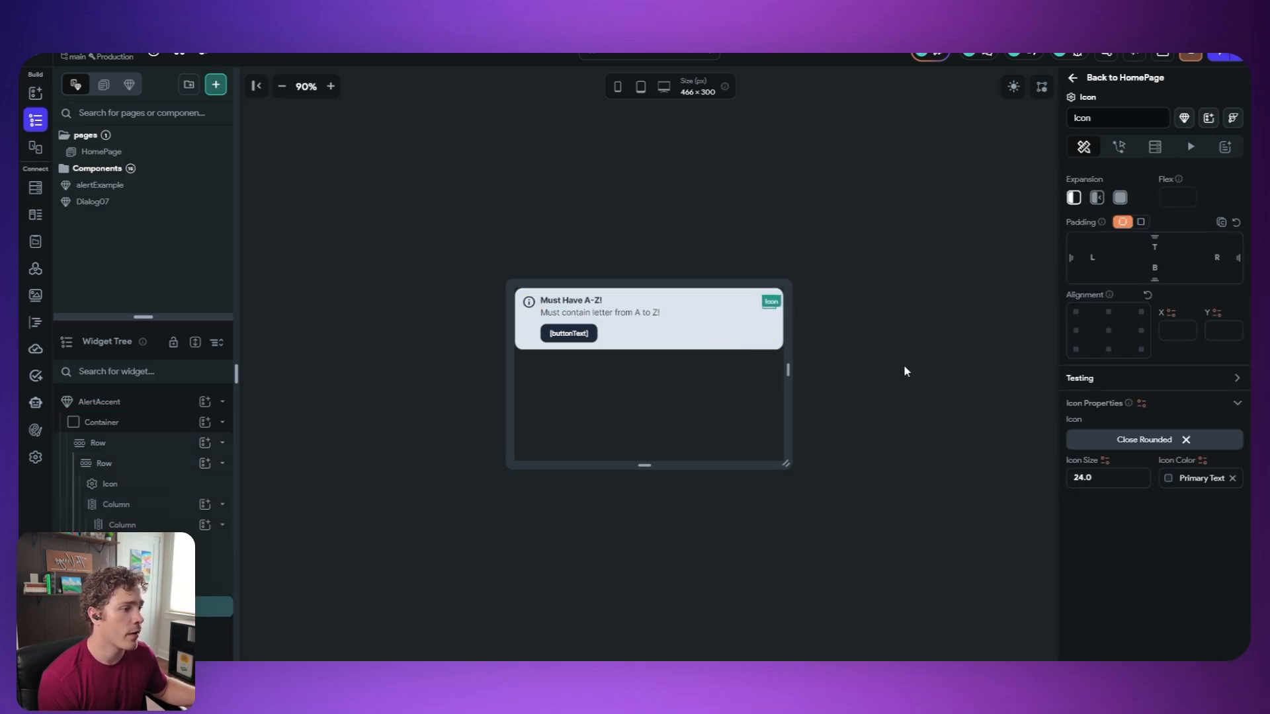